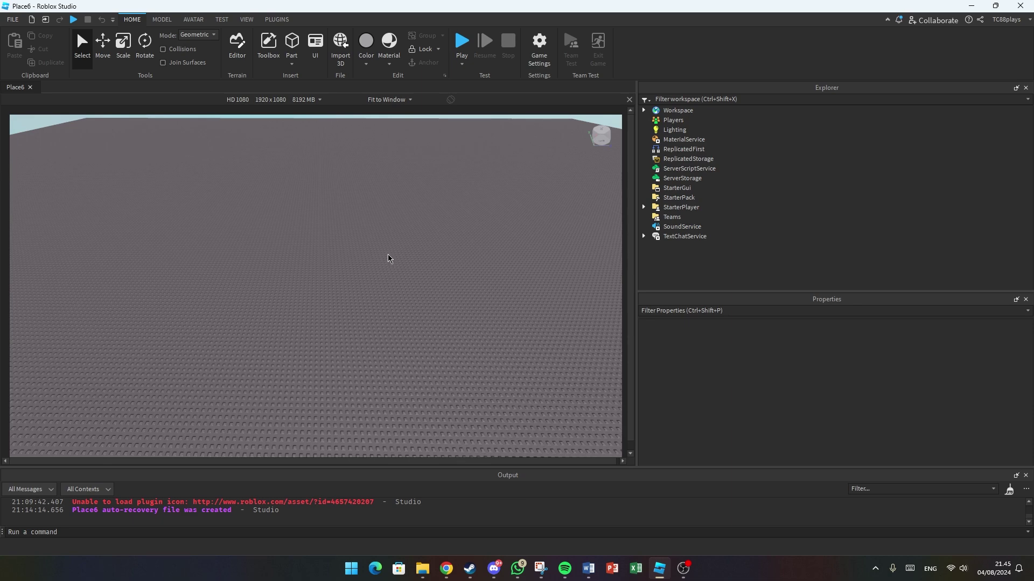
Step: Insert a Tool object into Workspace
right_drag(387, 258, 387, 260)
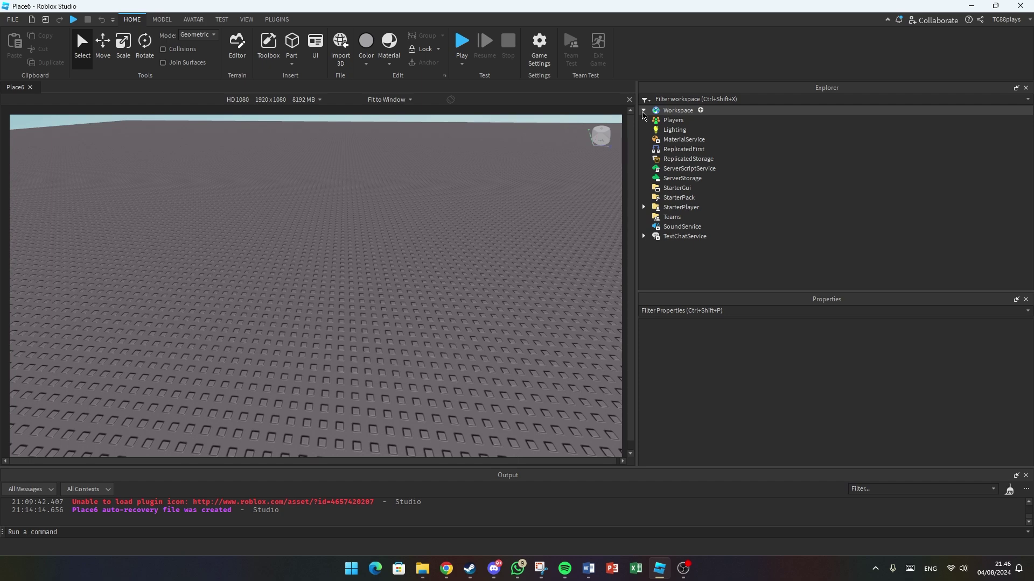
click(643, 110)
click(678, 111)
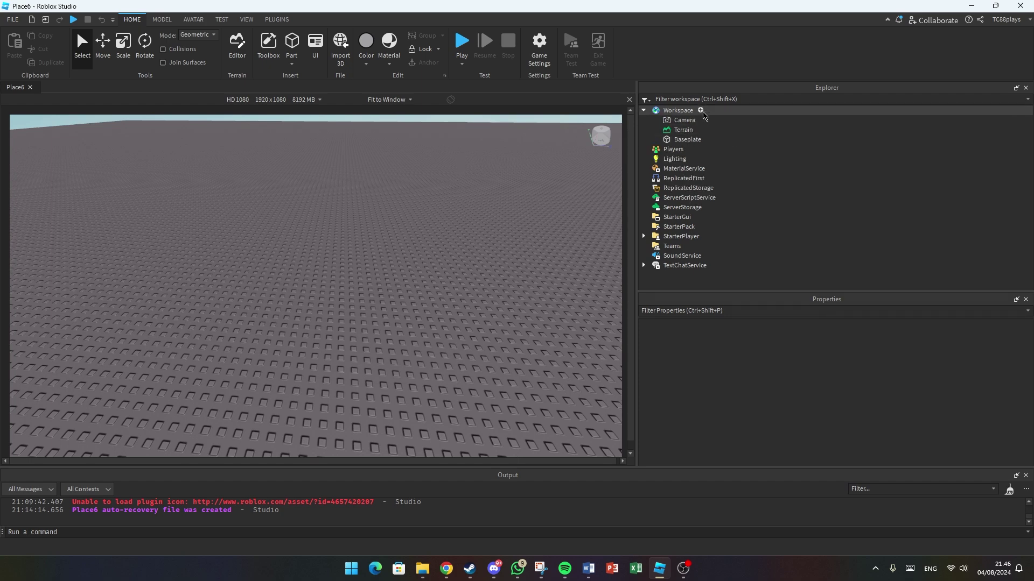
click(706, 111)
text(tools)
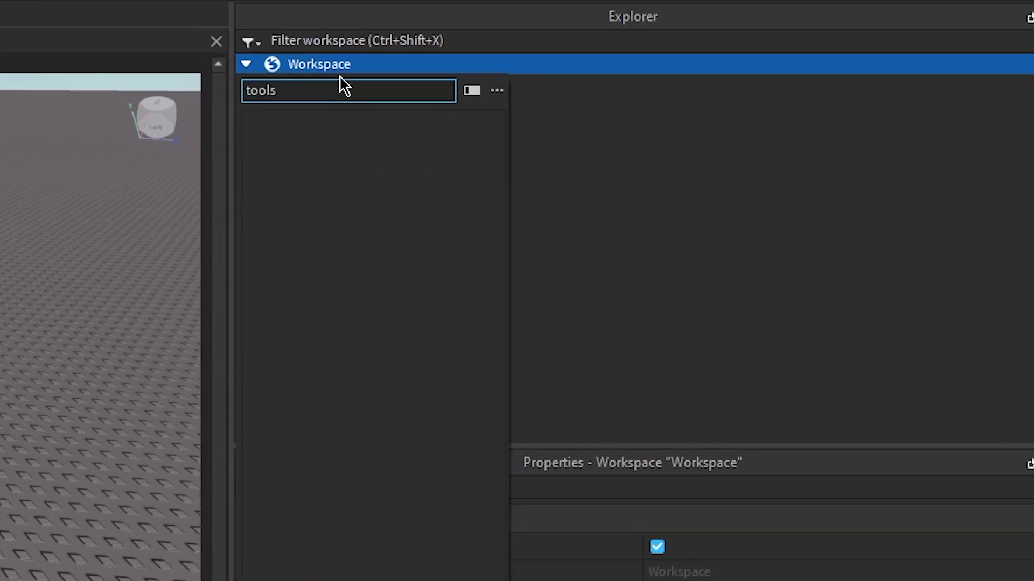
key(Return)
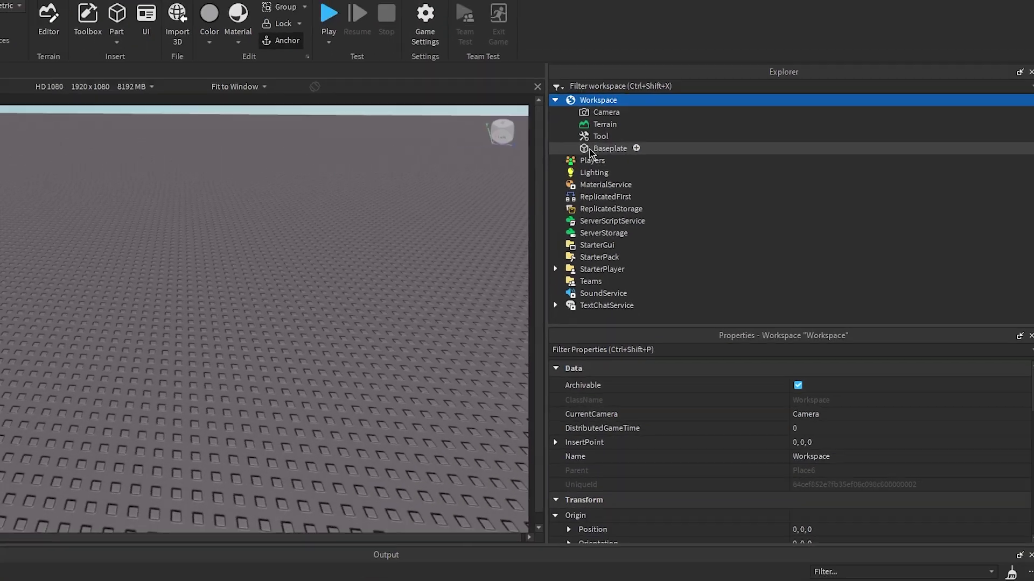
Step: Insert a part inside the Tool and rename it Handle
click(323, 125)
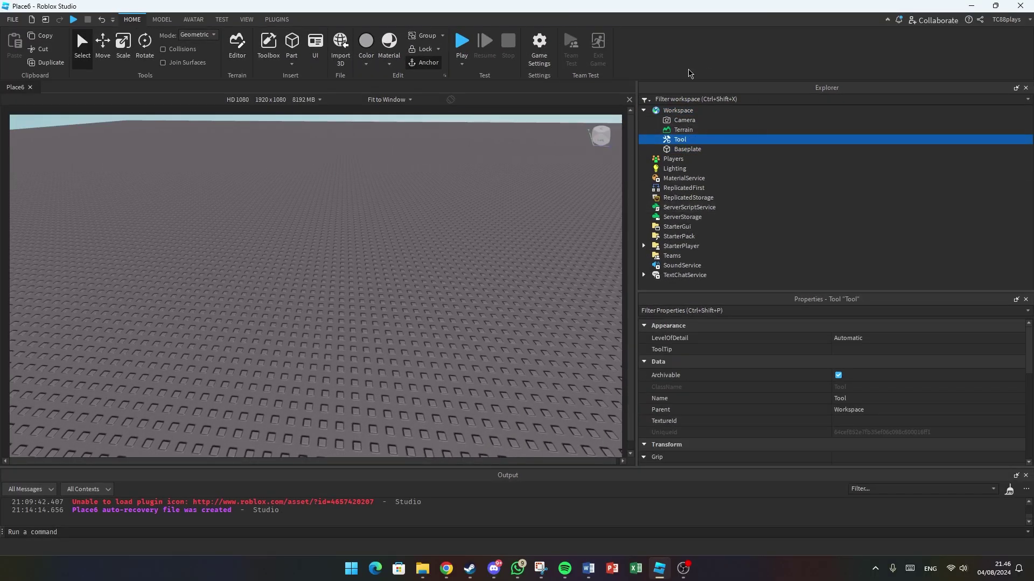
mouse_move(694, 141)
right_click(369, 290)
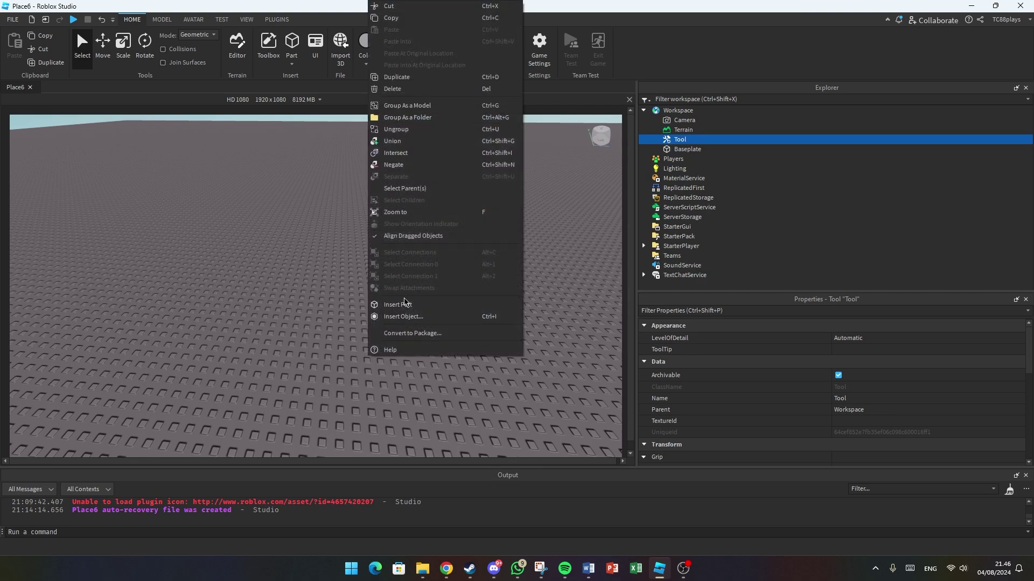
click(404, 298)
right_click(346, 317)
click(365, 313)
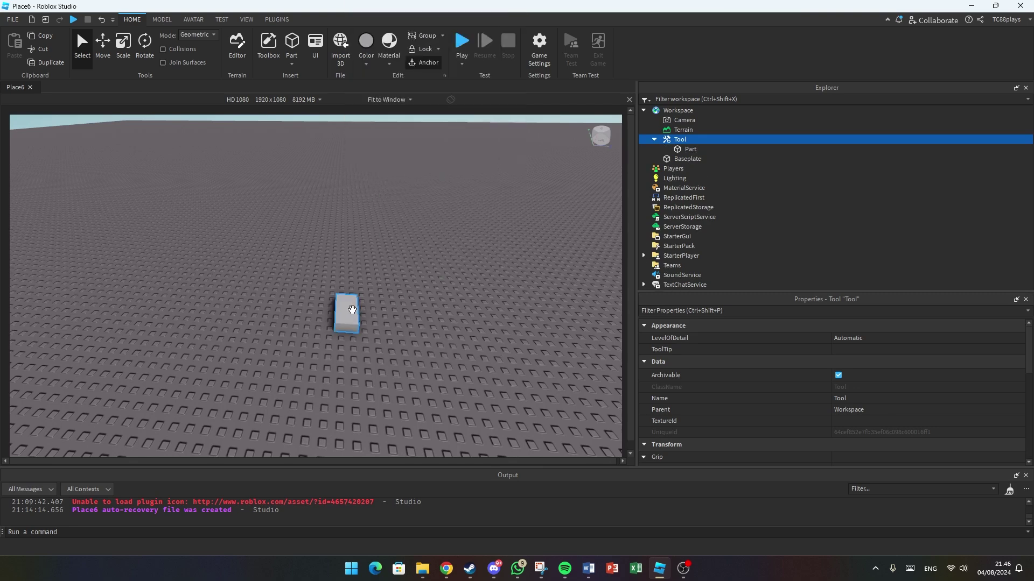
click(690, 151)
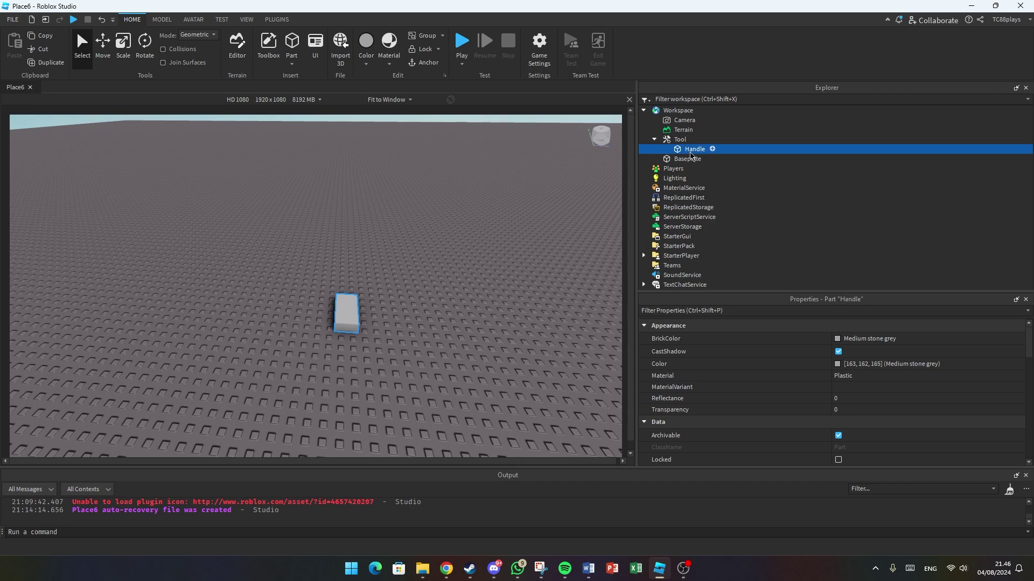
Step: Playtest the place, walking the character around with the tool equipped to check how it is held, and stop the test
click(431, 220)
right_drag(432, 219, 432, 219)
click(481, 87)
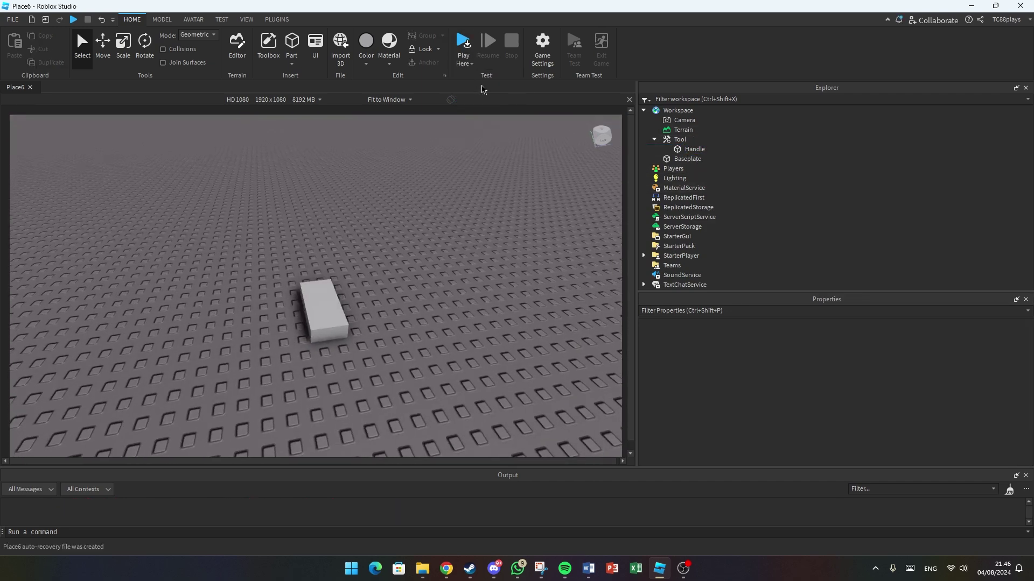
key(w)
right_drag(367, 263, 339, 254)
key(s)
key(w)
key(a)
key(s)
key(d)
key(s)
key(a)
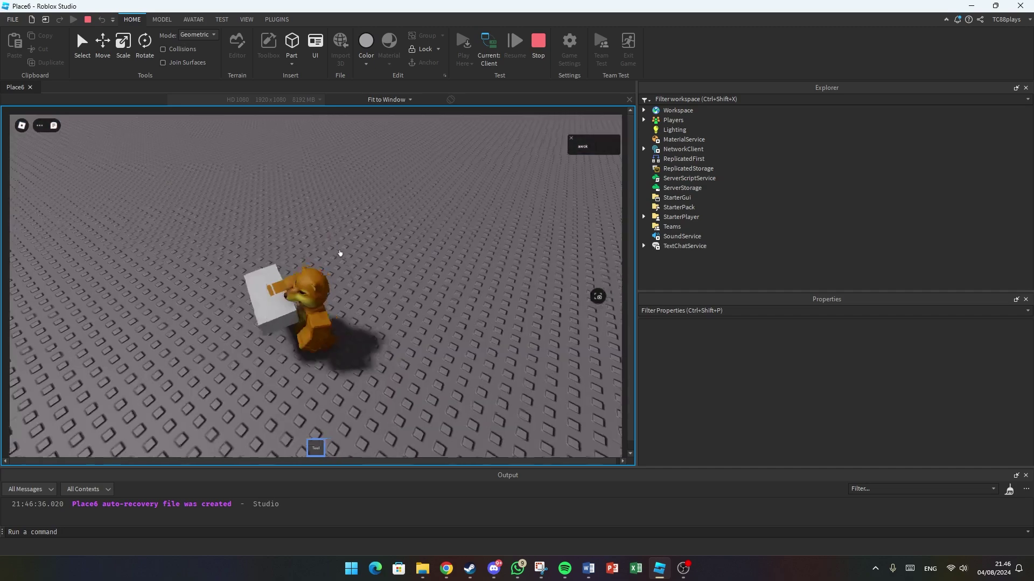
key(d)
click(548, 60)
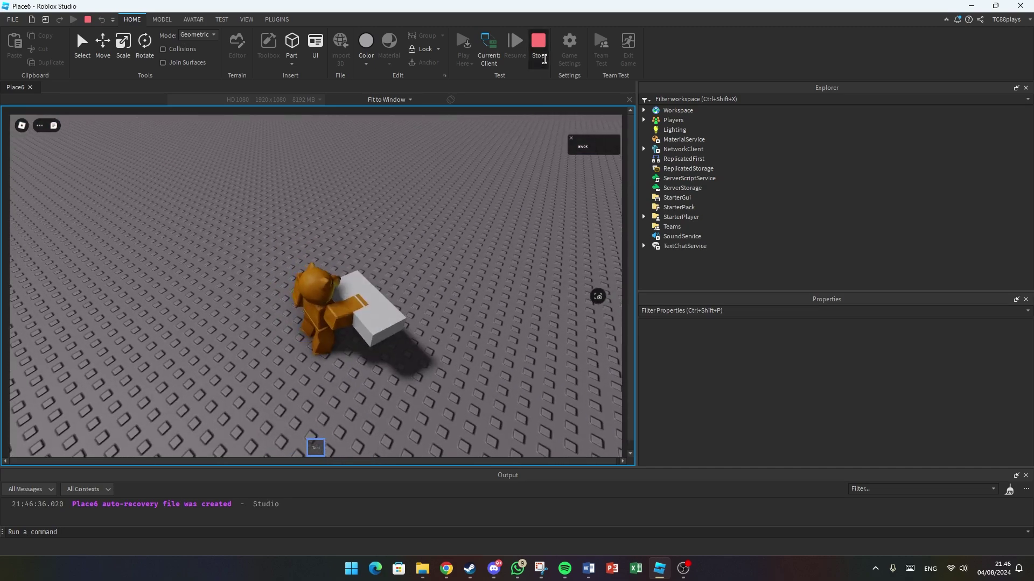
right_drag(320, 273, 299, 235)
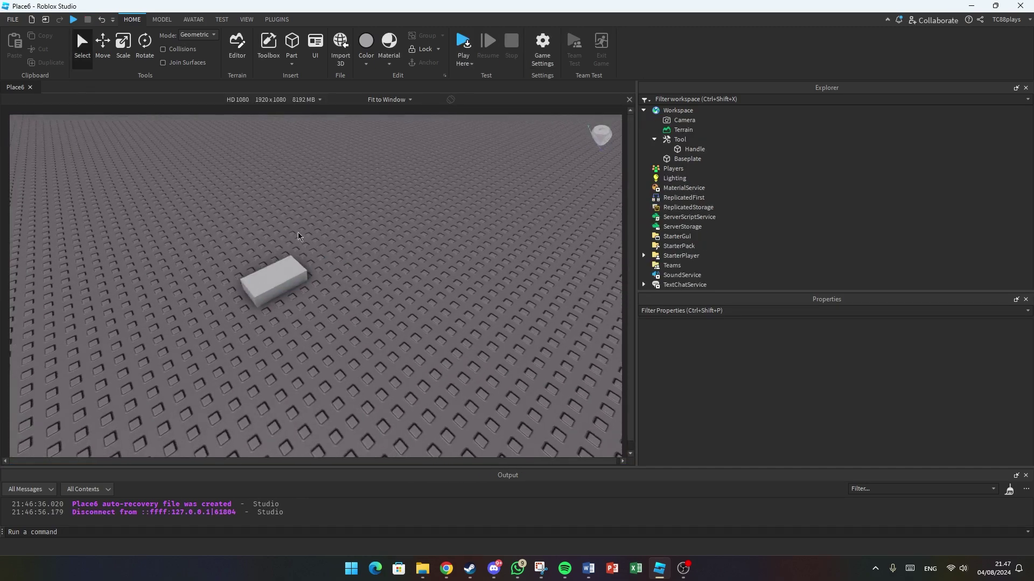
right_drag(411, 232, 410, 233)
key(w)
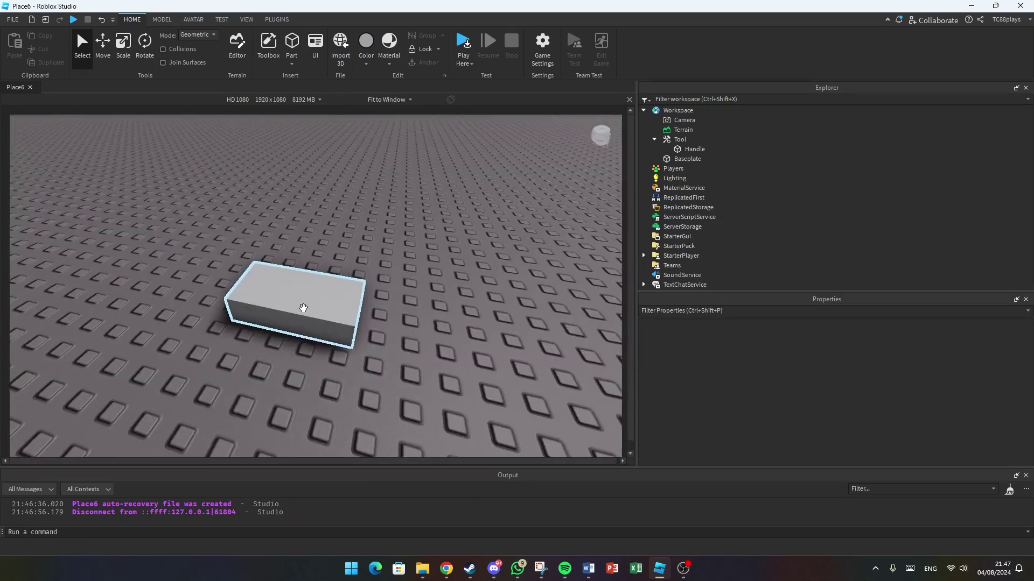
click(303, 308)
key(ctrl+3)
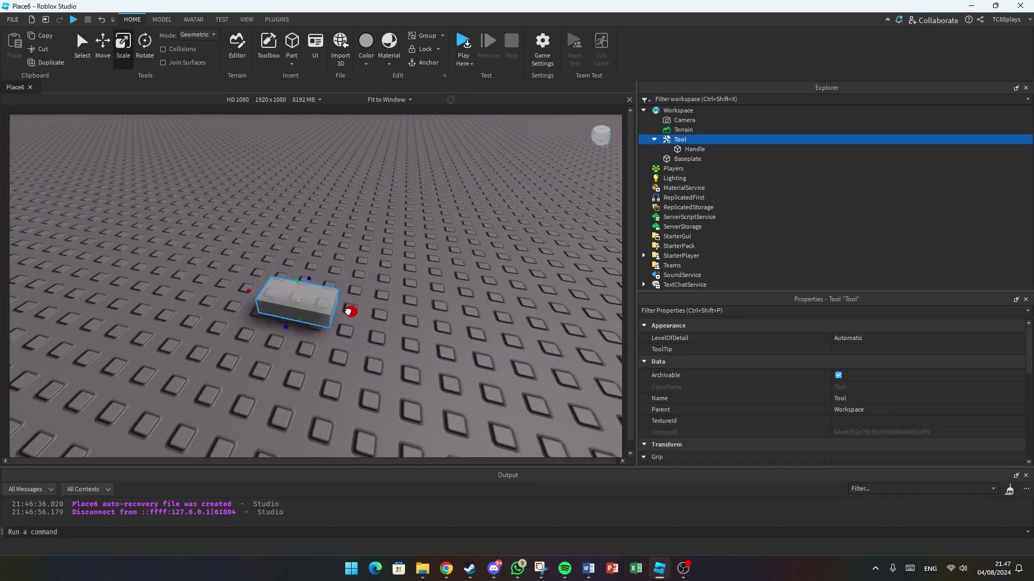
key(ctrl+x)
key(ctrl+z)
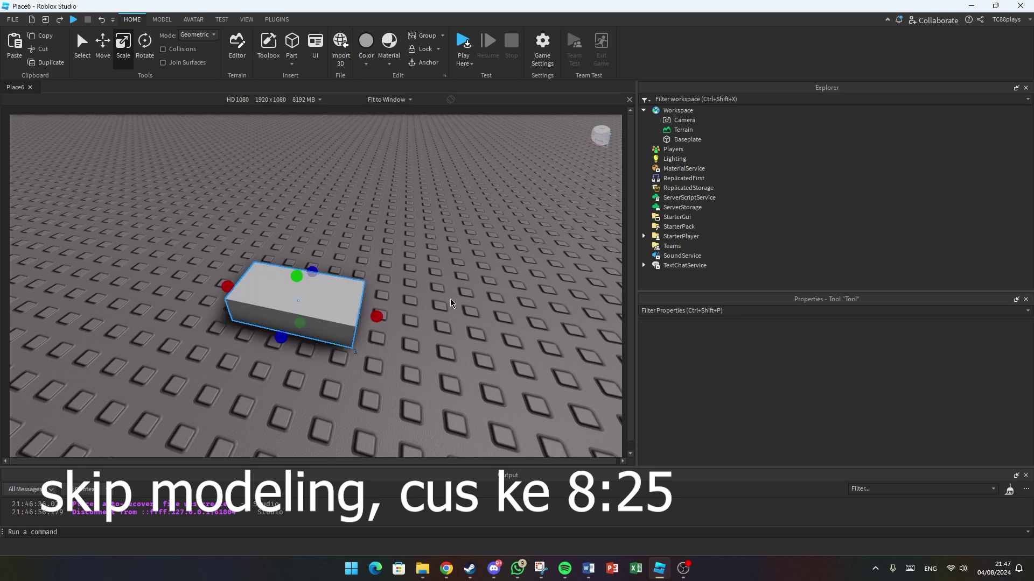
click(449, 303)
Step: Scale only the Handle part inside the Tool down to a tiny cube
alt+click(319, 306)
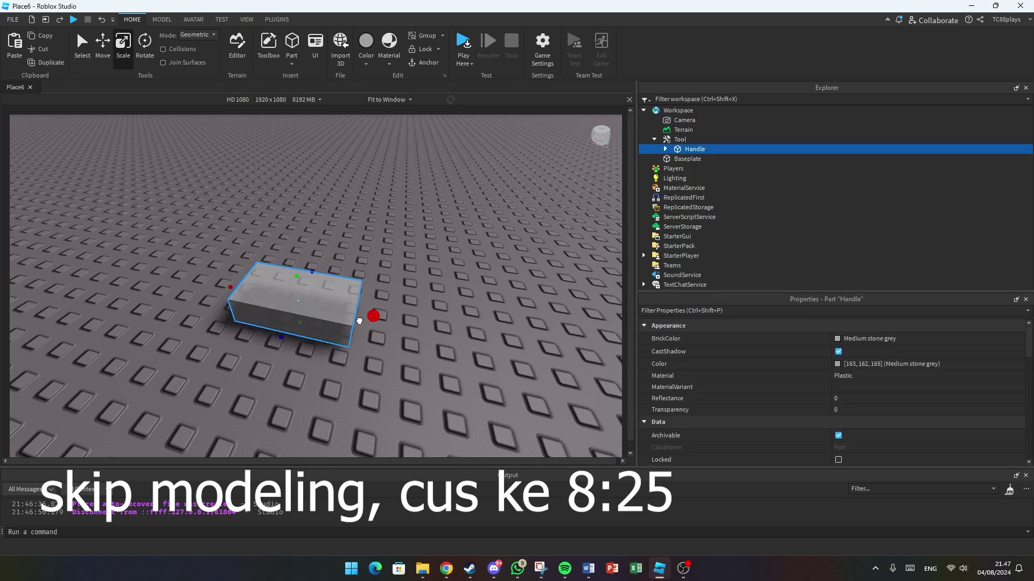
drag(312, 319, 314, 320)
right_drag(357, 314, 359, 321)
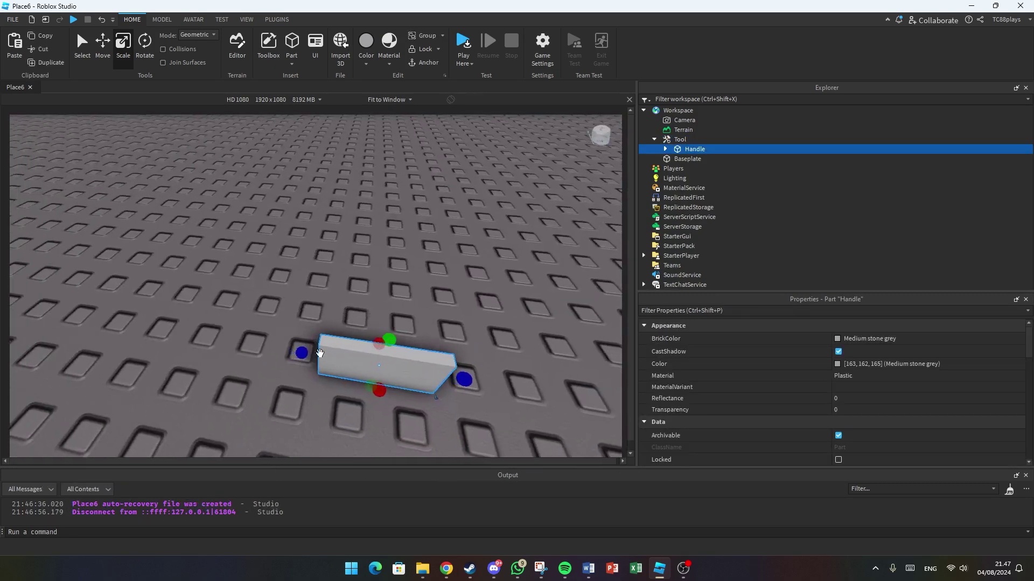
drag(304, 354, 350, 363)
right_drag(350, 362, 301, 323)
Step: Set the Handle part's Transparency to 1
click(844, 410)
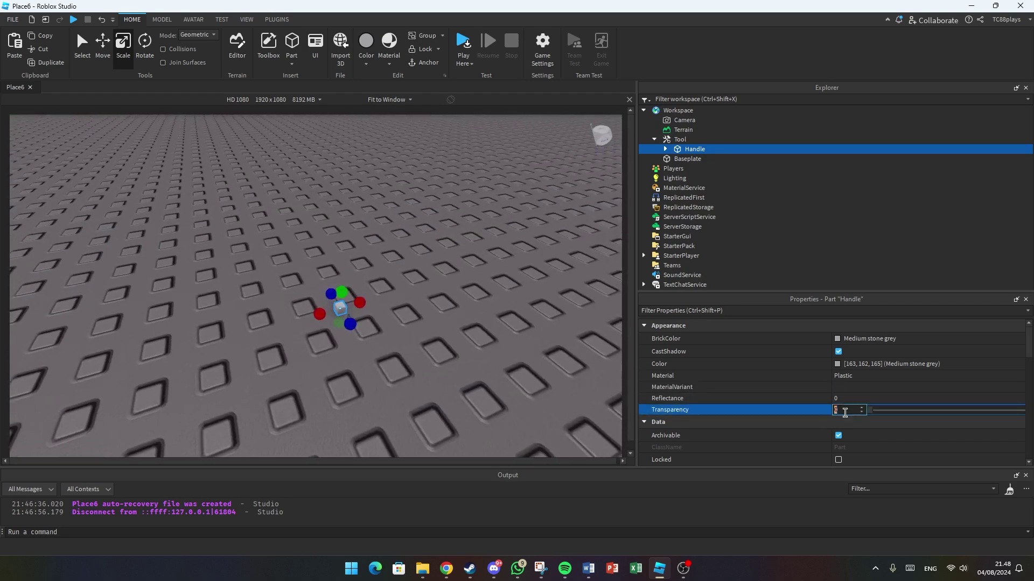
text(1)
key(Return)
Step: Duplicate the Handle inside the Tool, rename the copy Part, and set its Transparency to 0
key(ctrl+2)
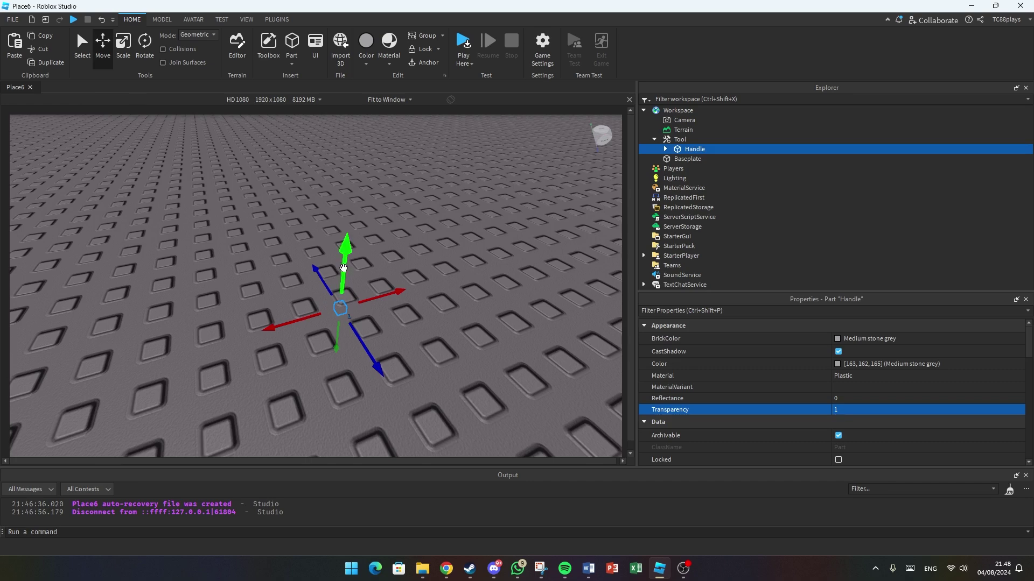
key(ctrl+d)
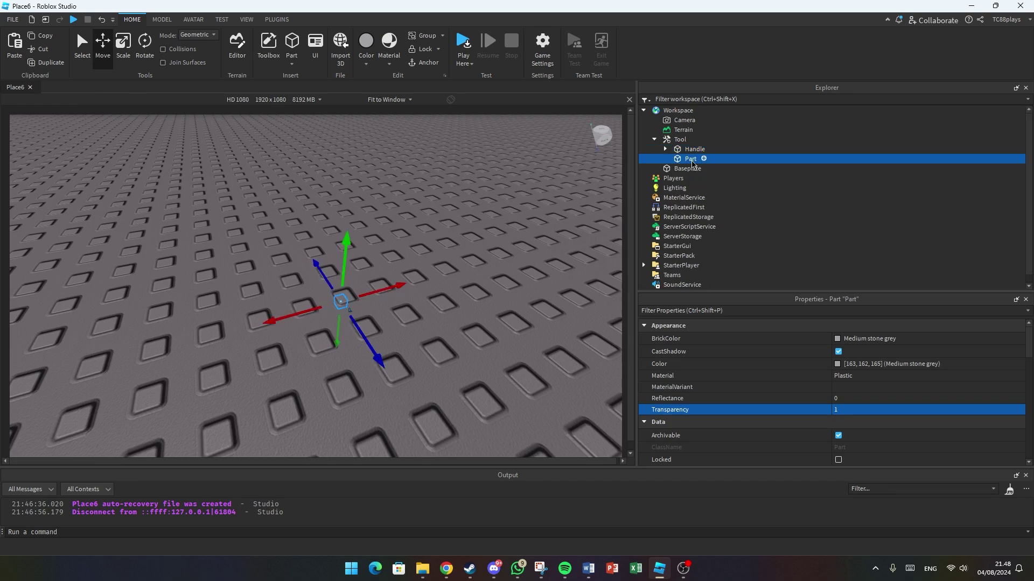
right_drag(343, 294, 382, 296)
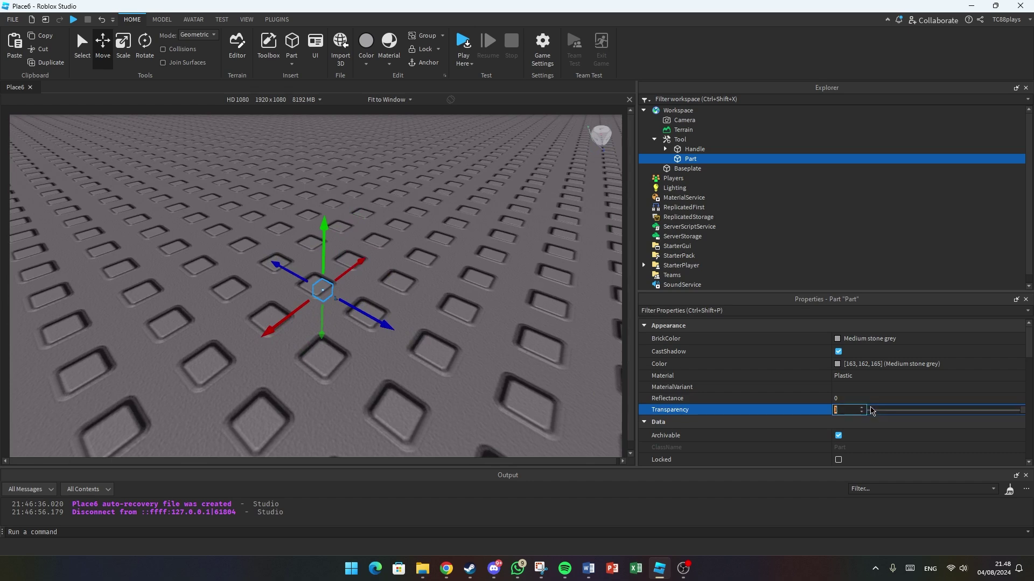
key(Return)
right_drag(463, 323, 465, 315)
key(s)
key(a)
key(d)
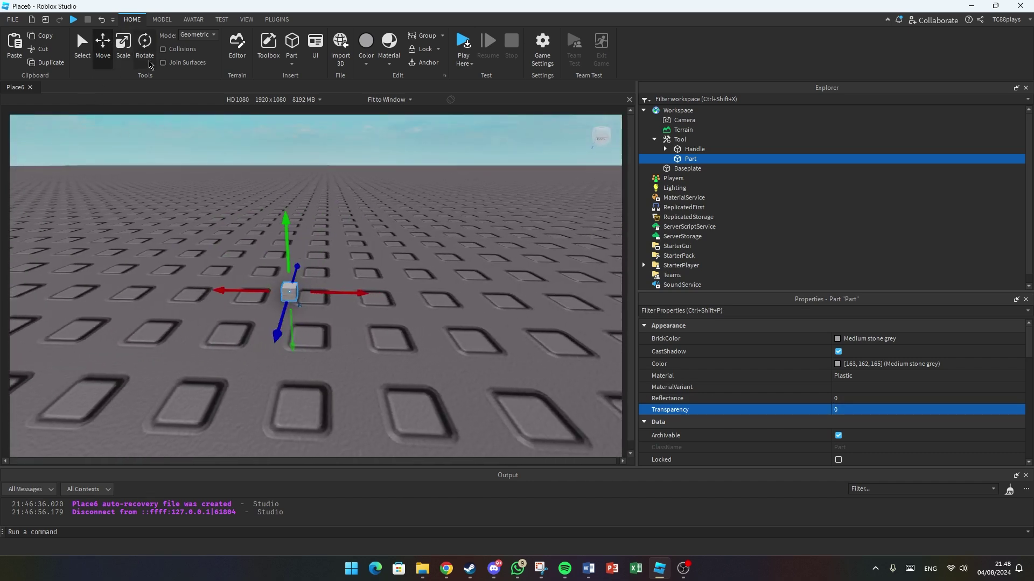
Step: Change the Shape of the duplicated Part to Cylinder
click(128, 54)
scroll(855, 389, down, 10)
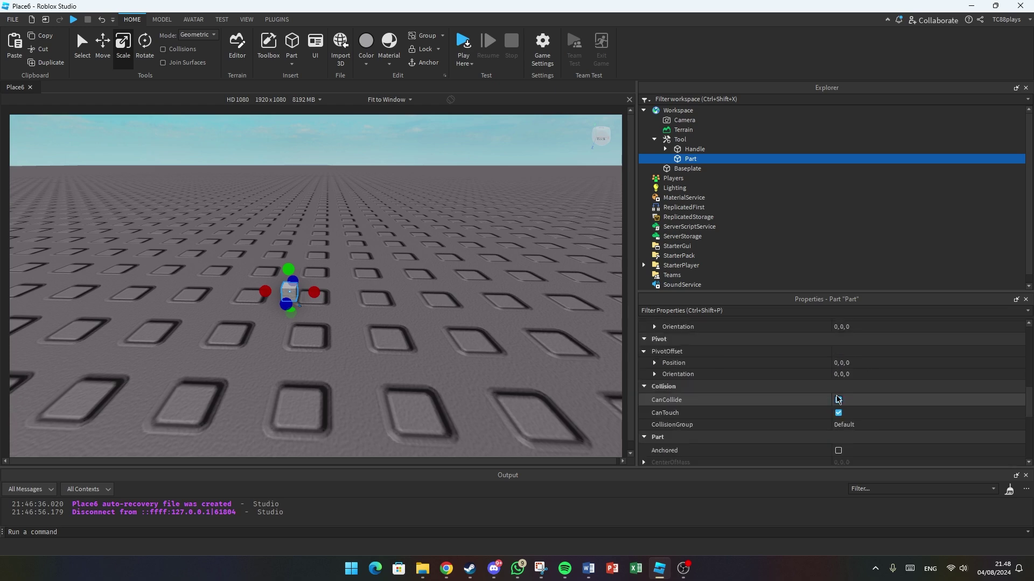
scroll(855, 389, down, 2)
click(860, 368)
click(864, 402)
Step: Stand the cylinder upright and widen it into a flat round disc
right_drag(345, 292, 332, 297)
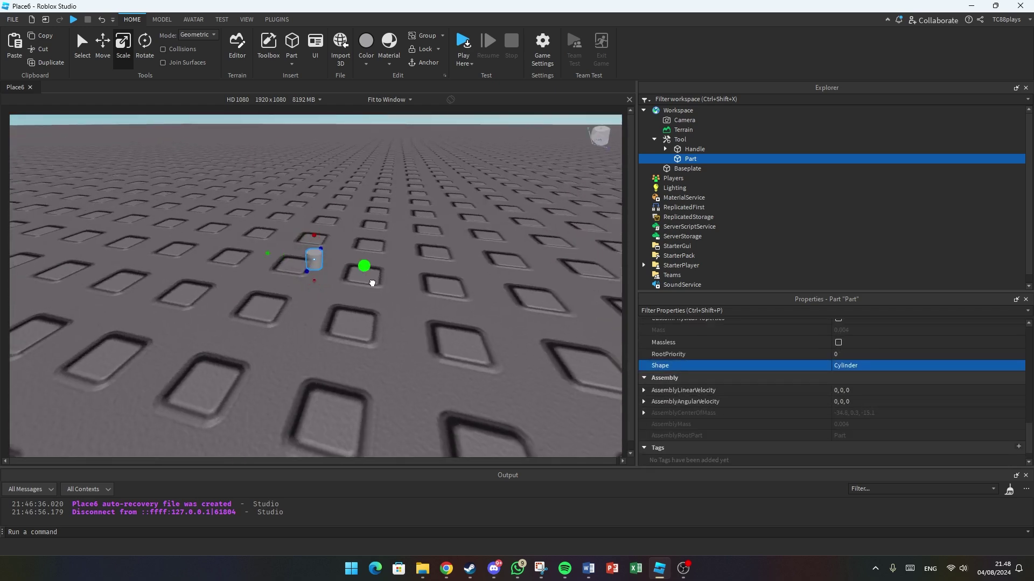
drag(326, 278, 283, 313)
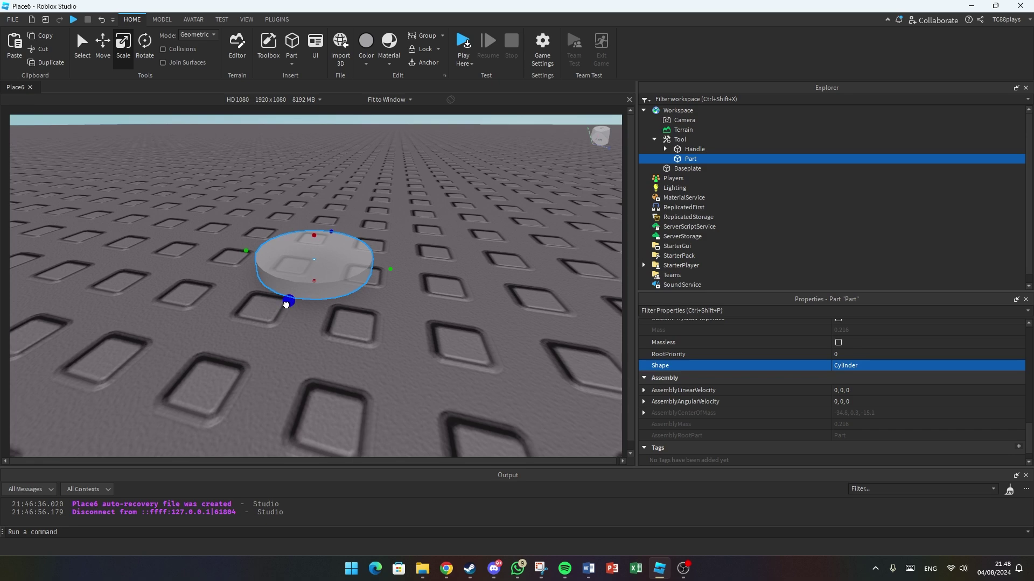
Step: Generate an R15 My Avatar rig with the Rig Builder near the disc as a size reference
click(345, 308)
scroll(347, 315, down, 5)
right_drag(354, 331, 360, 361)
click(275, 24)
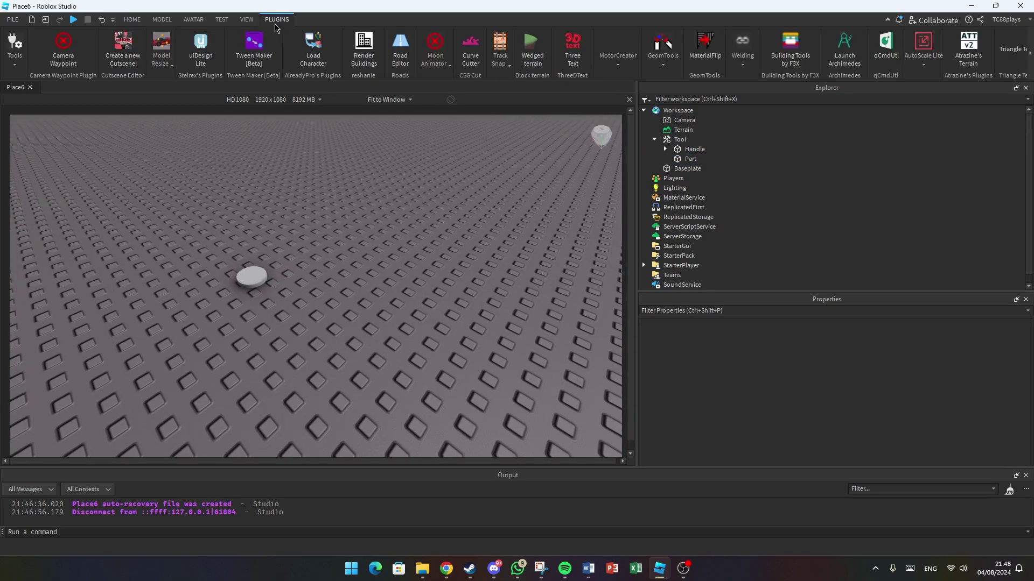
click(135, 22)
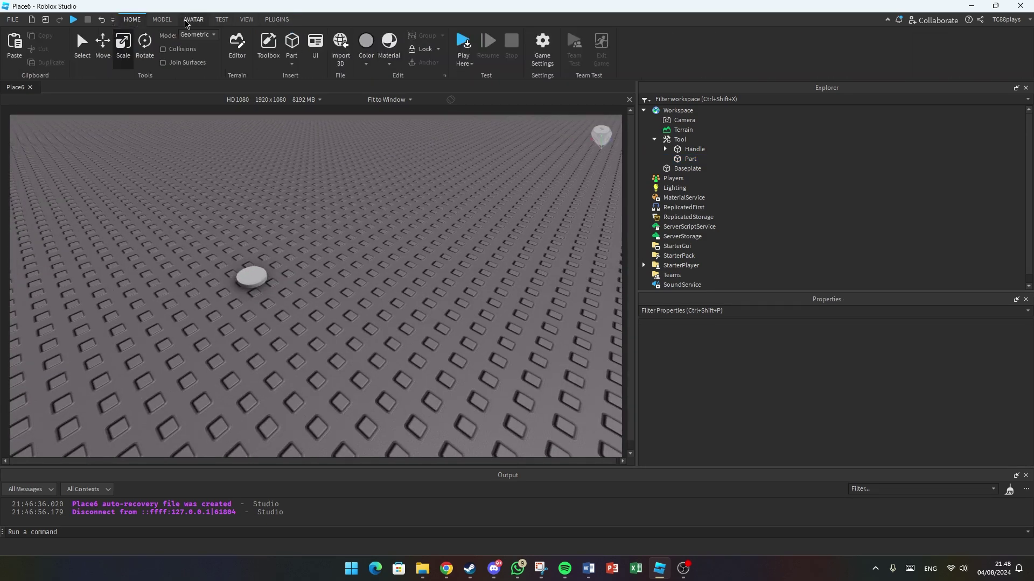
click(193, 19)
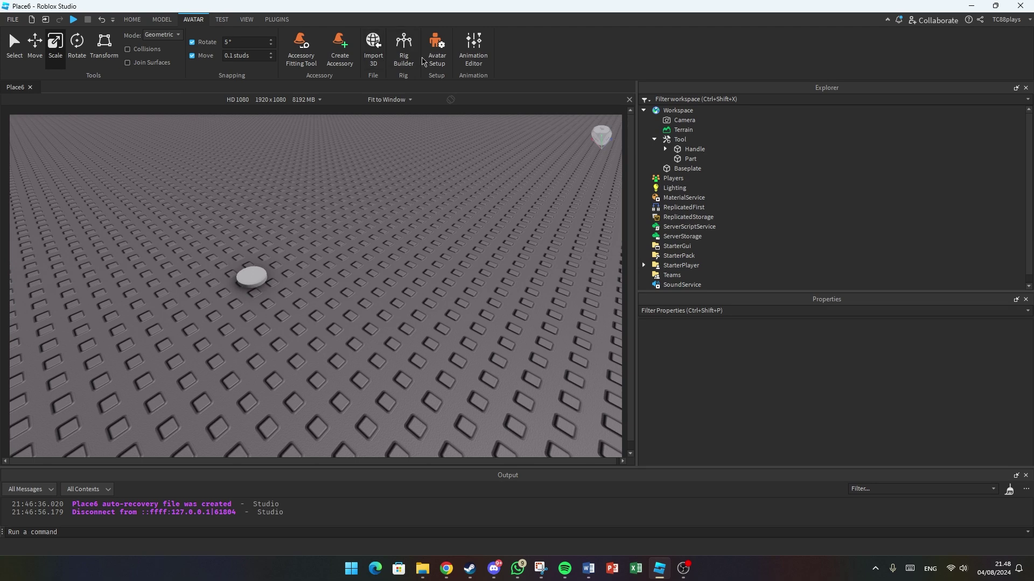
click(402, 57)
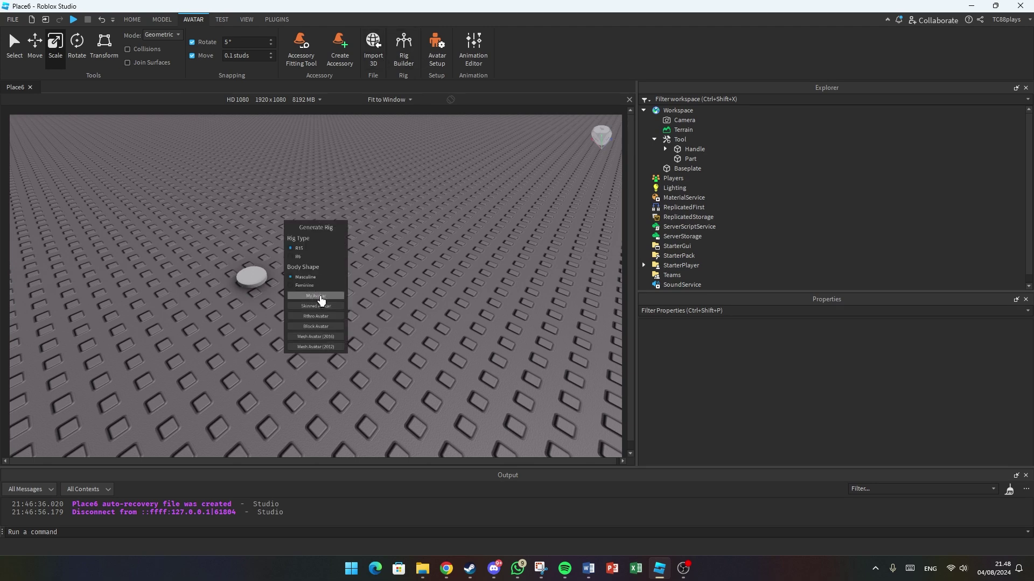
click(321, 297)
Step: Lift the Tool to about waist height beside the rig and scale it slightly larger
click(252, 277)
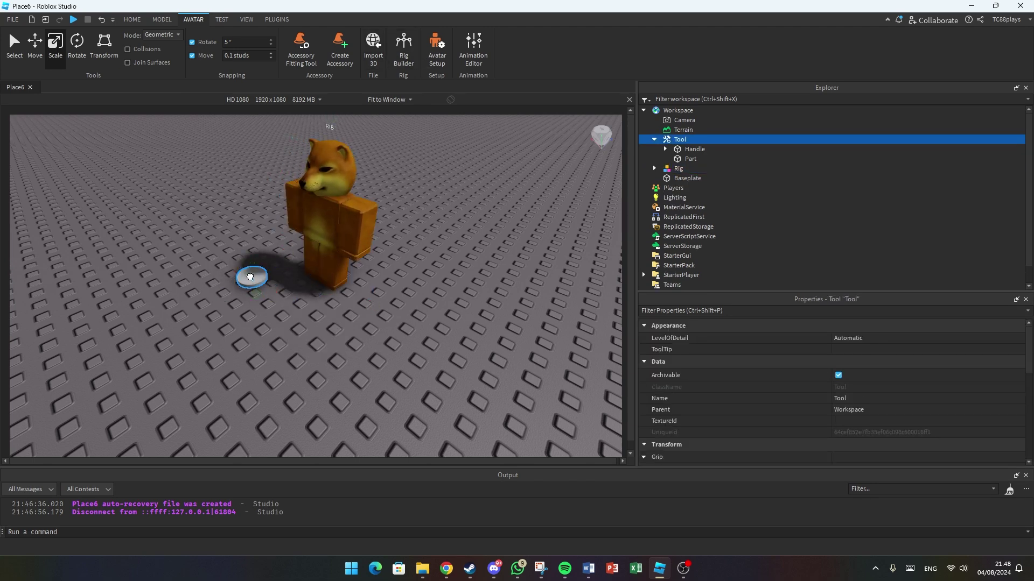
key(f)
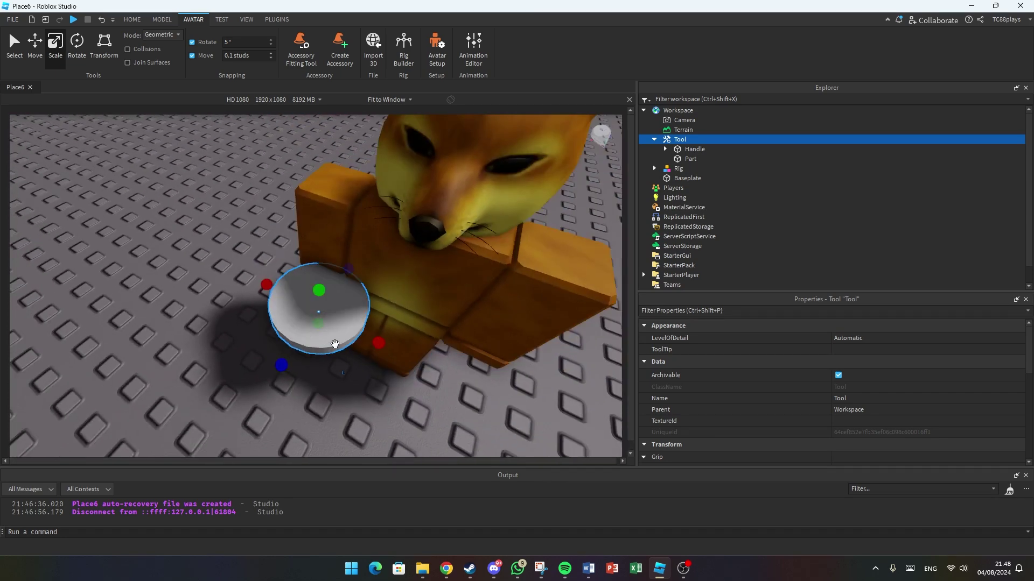
drag(371, 339, 393, 351)
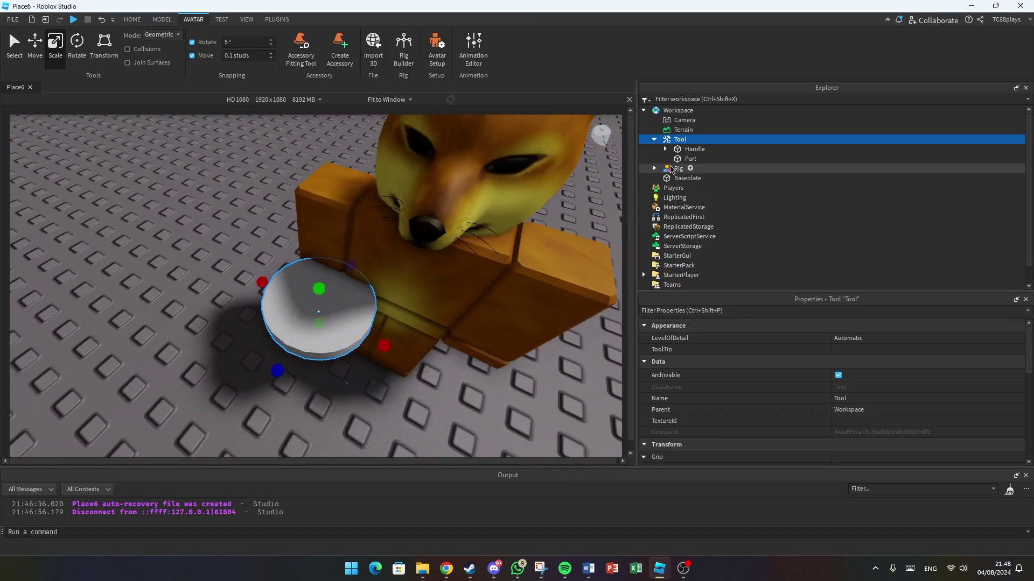
click(702, 159)
right_drag(391, 368, 393, 370)
scroll(393, 370, down, 8)
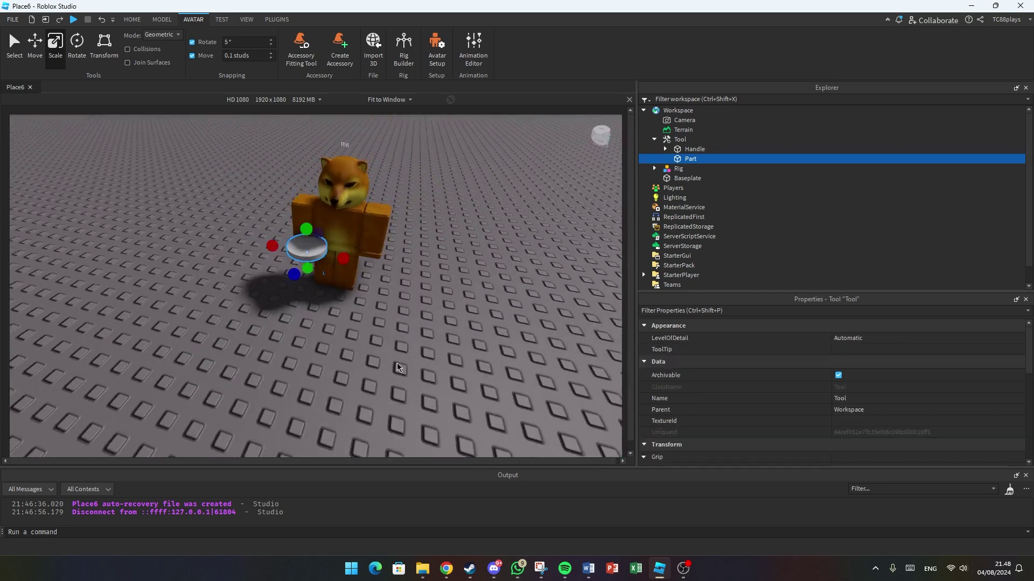
right_drag(380, 332, 375, 330)
scroll(353, 247, up, 3)
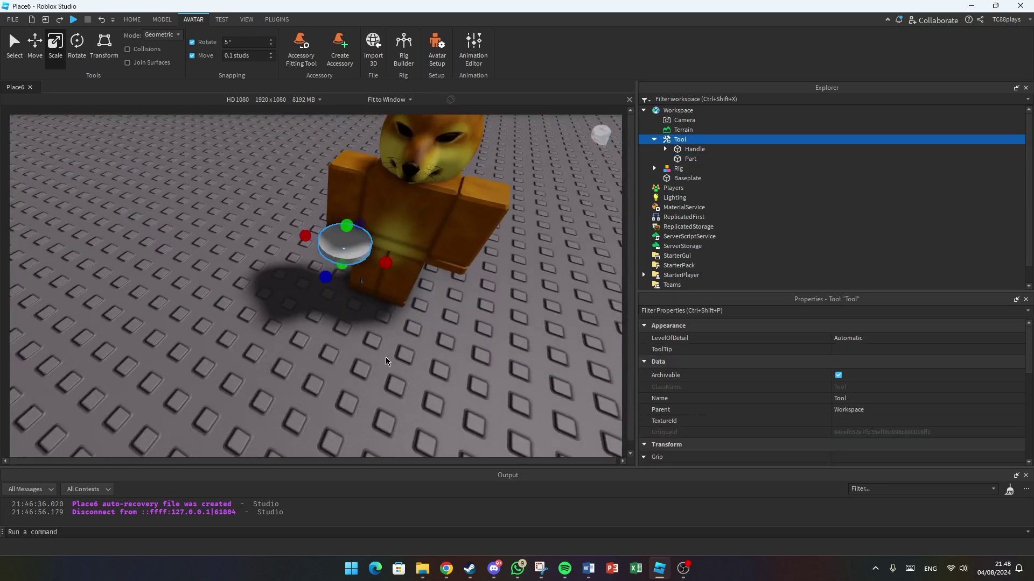
Step: Widen the disc Part within the Tool evenly in both horizontal directions and reduce its thickness
alt+click(347, 239)
scroll(350, 238, up, 2)
right_drag(361, 240, 362, 238)
ctrl+drag(454, 310, 486, 317)
ctrl+drag(360, 333, 353, 353)
right_drag(353, 354, 371, 346)
drag(334, 273, 334, 282)
click(155, 21)
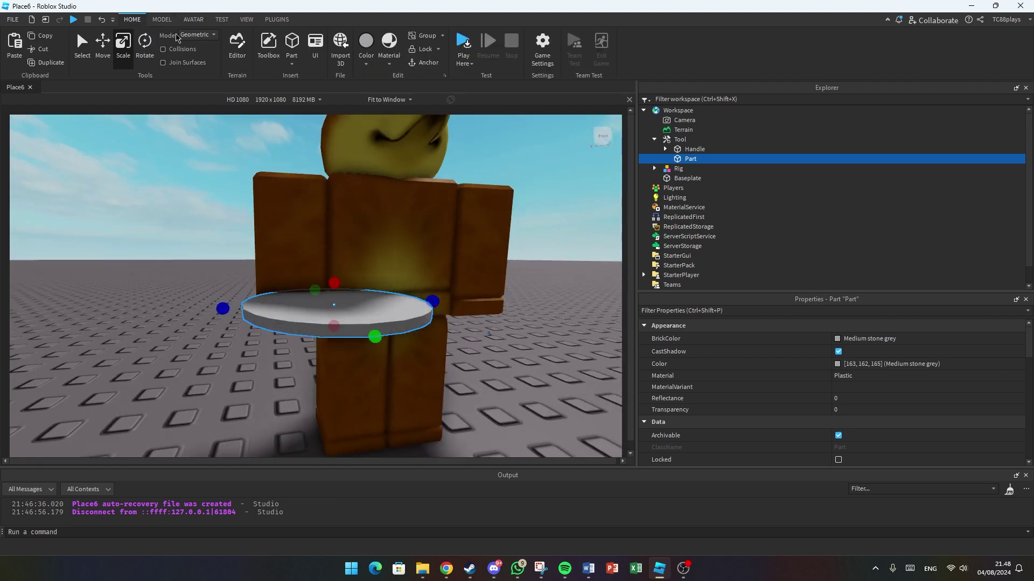
Step: Duplicate the disc with movement snapping at 0.05 studs and make the copy a slightly smaller raised disc, about 0.05 × 2 × 1.9 studs
click(247, 56)
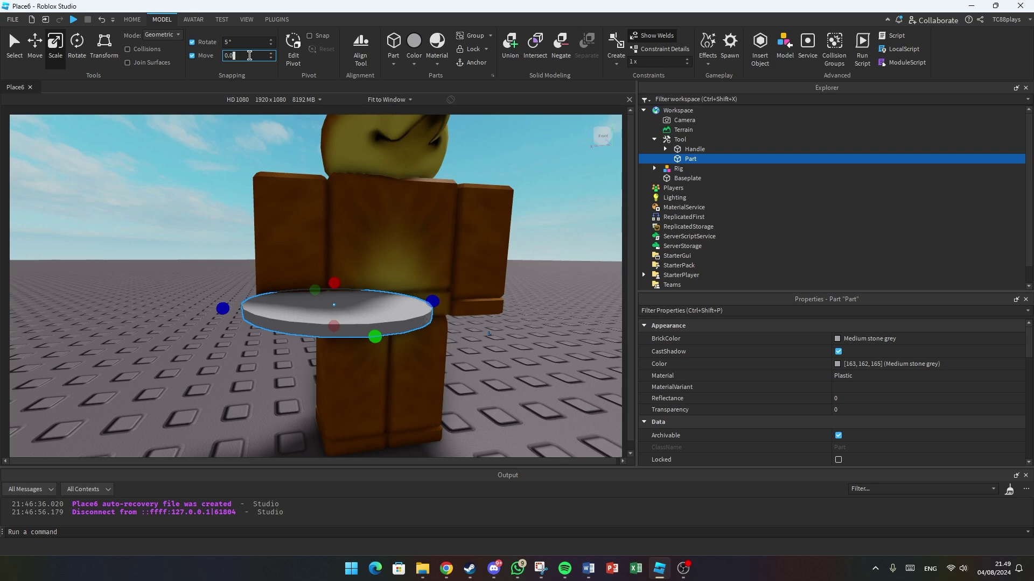
key(ctrl+d)
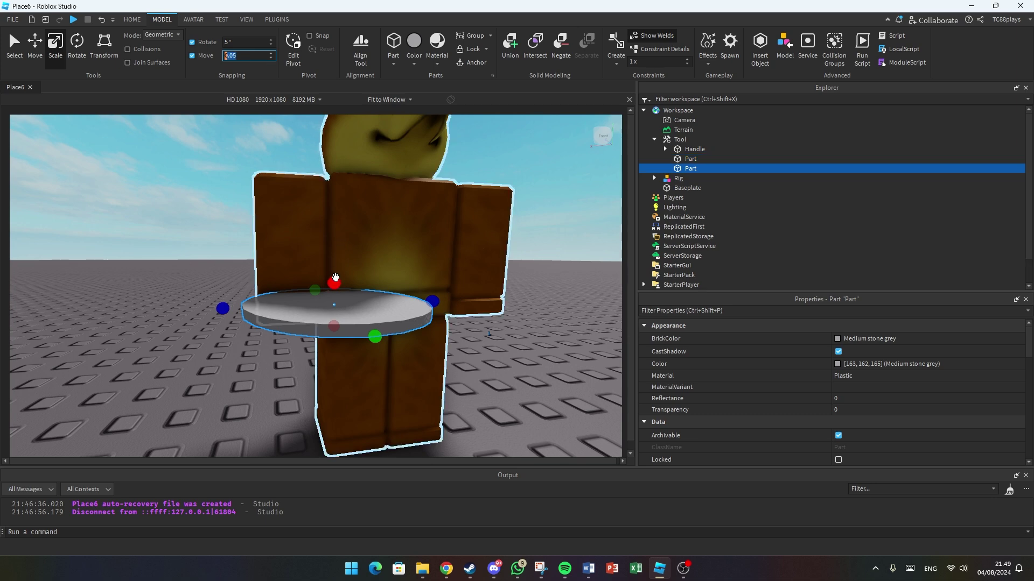
key(f)
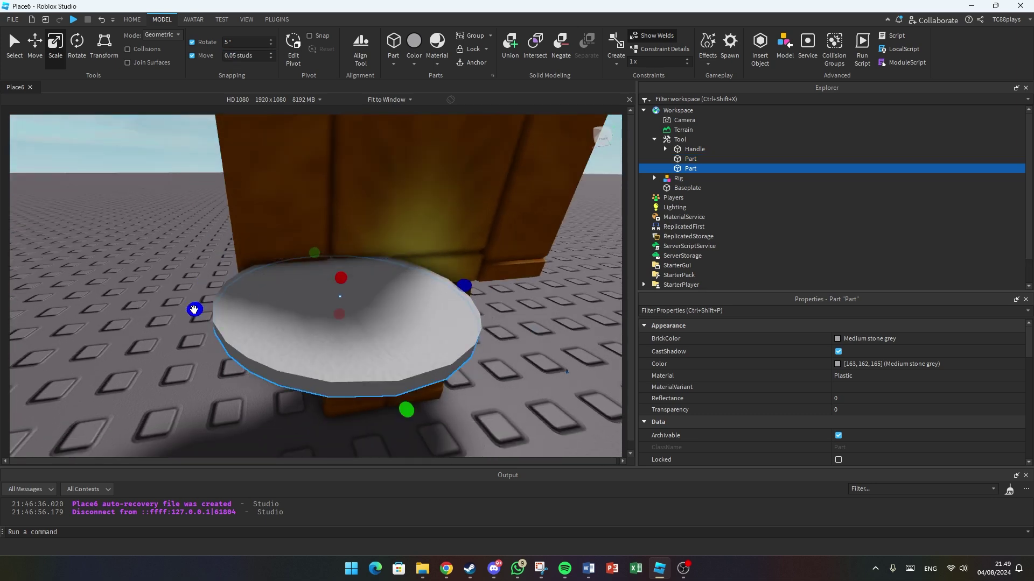
key(ctrl+2)
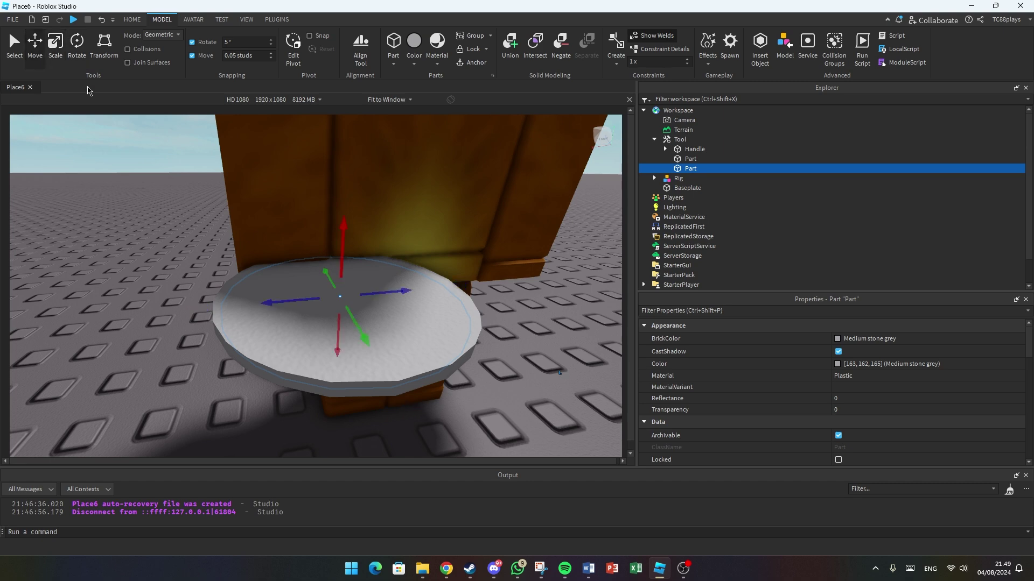
right_drag(340, 247, 353, 246)
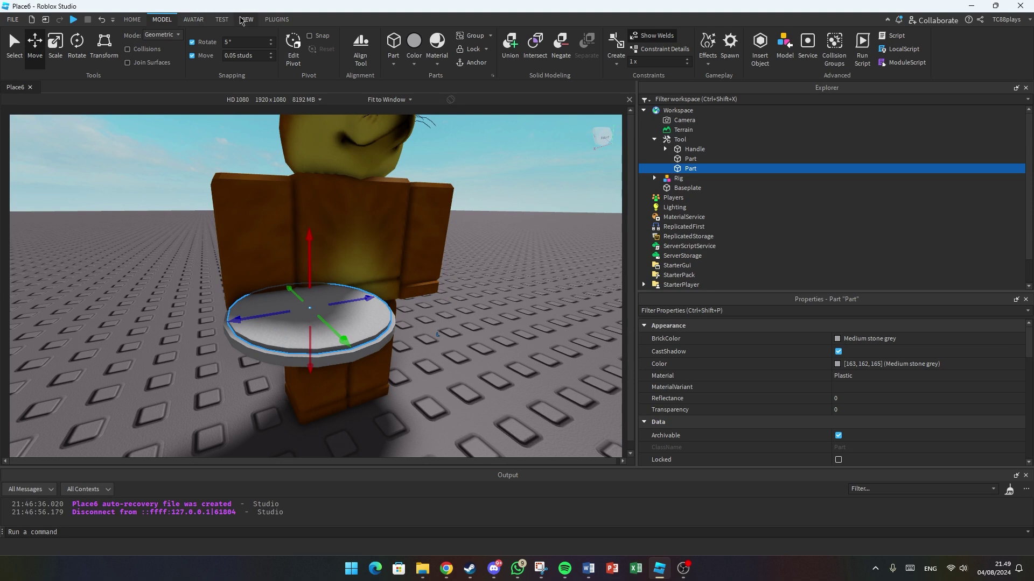
Step: Cut a recess into the larger disc by negating a duplicate of the smaller disc and uniting it with the larger one
click(247, 20)
key(ctrl+d)
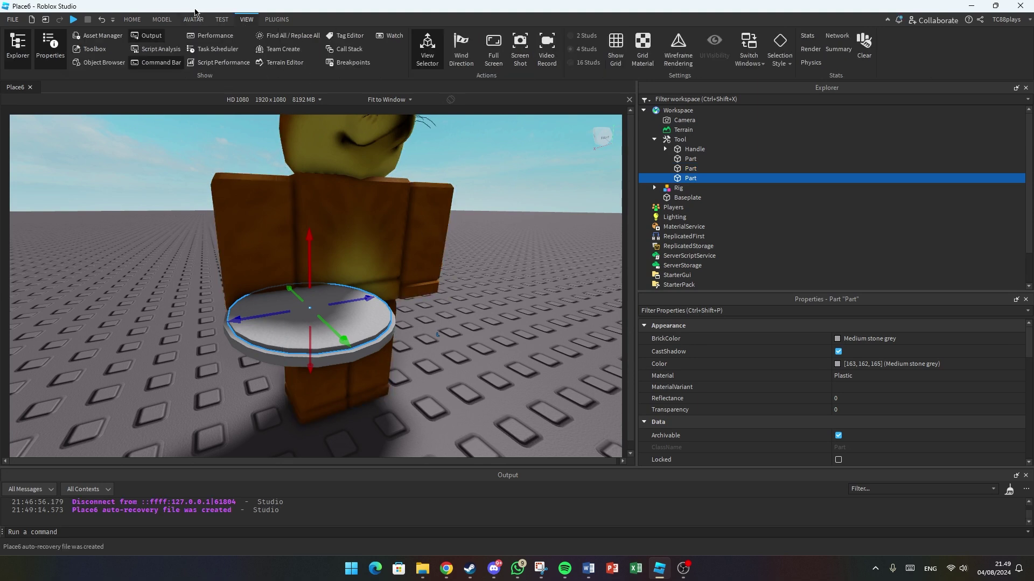
click(156, 19)
click(559, 50)
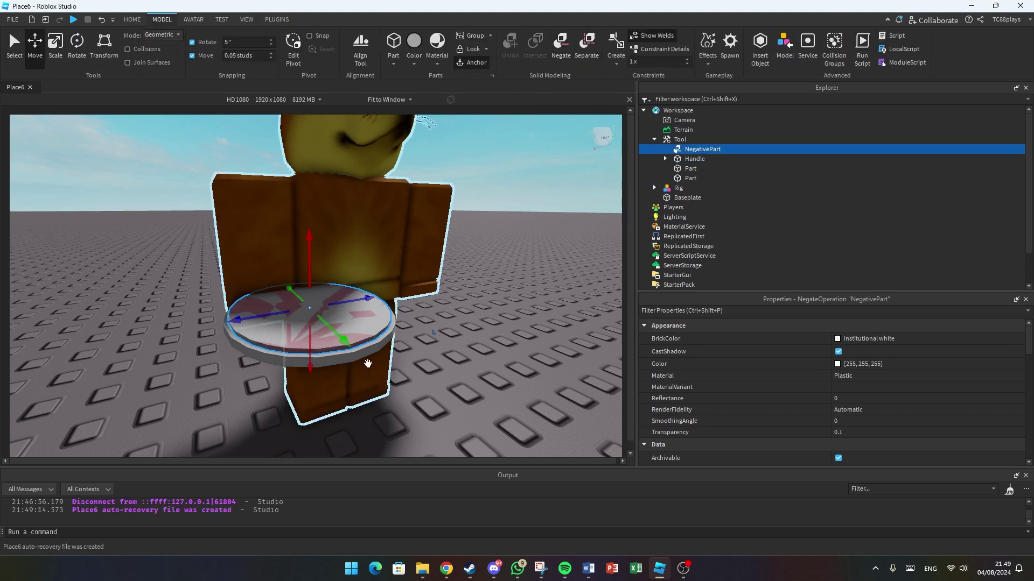
click(375, 333)
ctrl+click(695, 150)
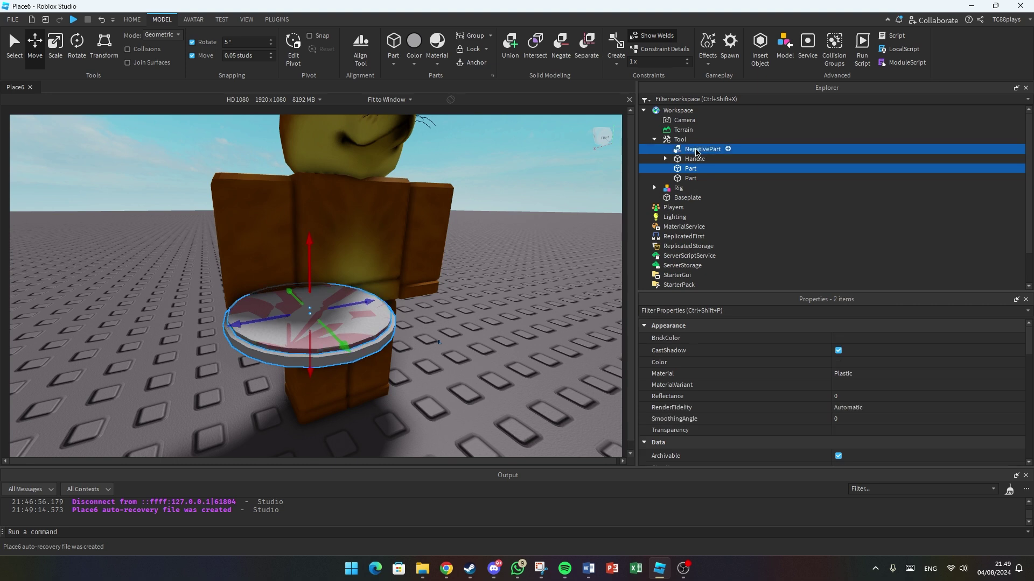
click(510, 46)
Step: Set the size of the remaining smaller disc Part in the Tool to 1, 1, 1
click(700, 168)
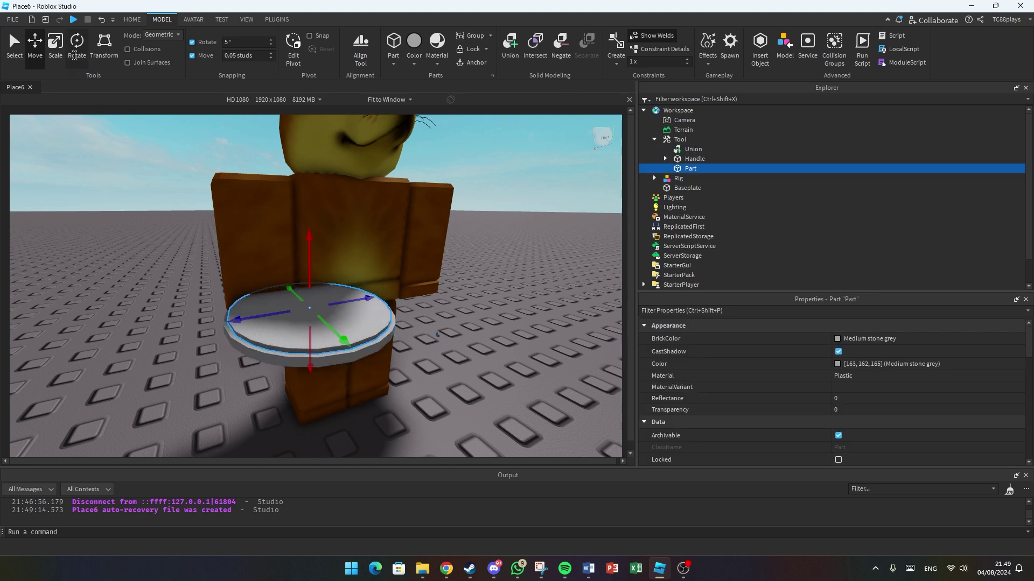
scroll(867, 379, down, 3)
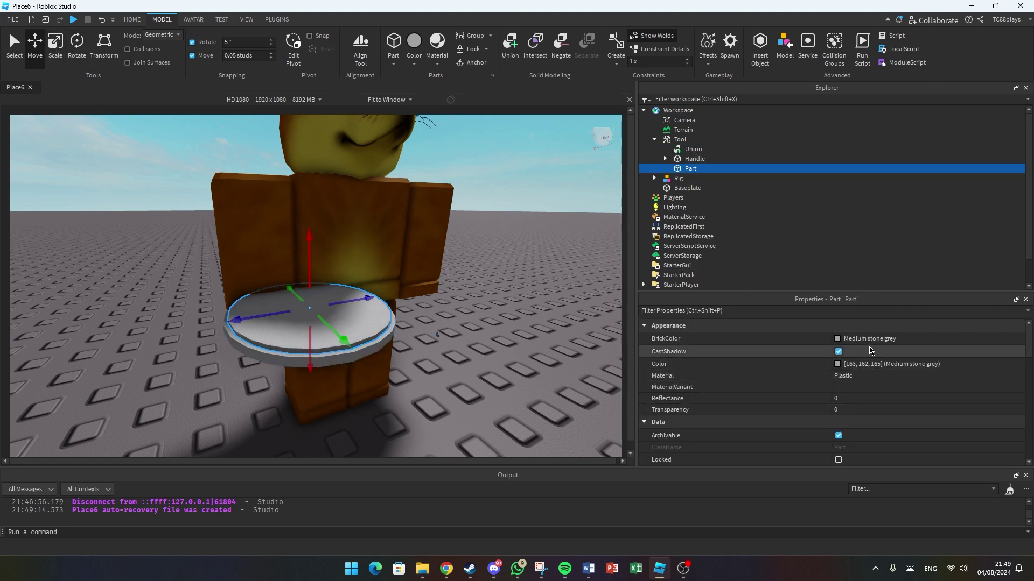
scroll(866, 379, down, 15)
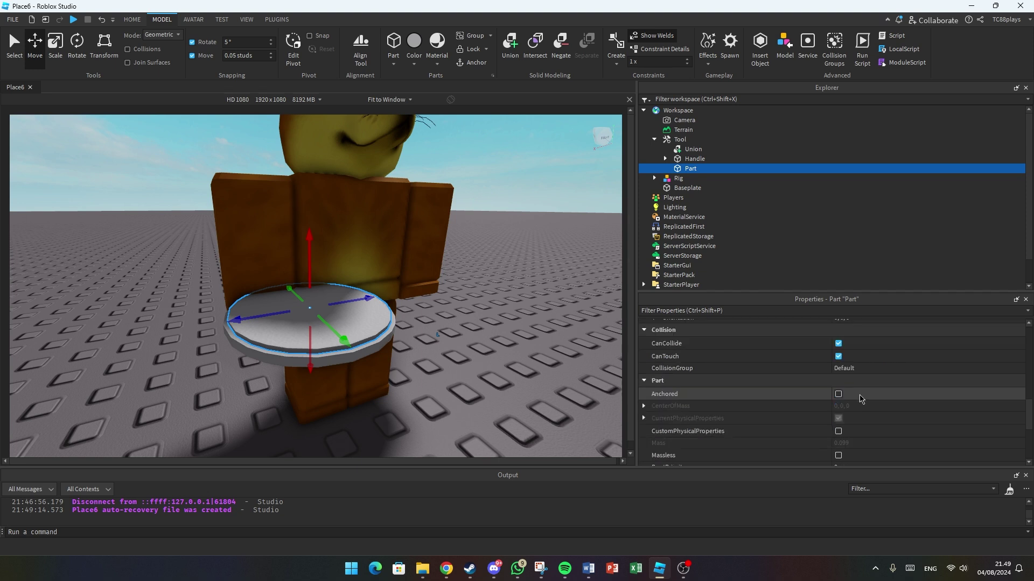
scroll(861, 352, up, 3)
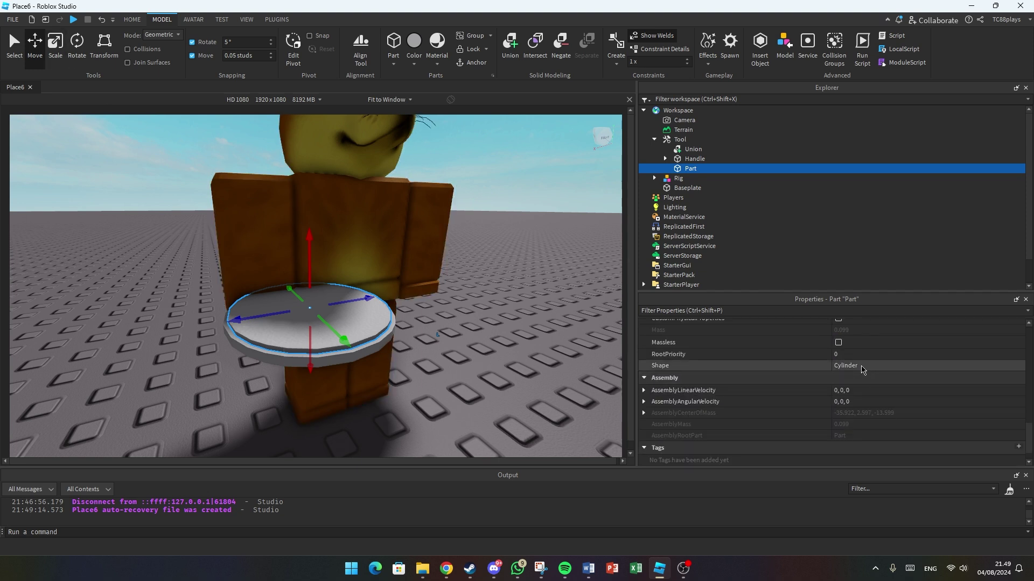
scroll(863, 368, up, 3)
scroll(851, 371, down, 10)
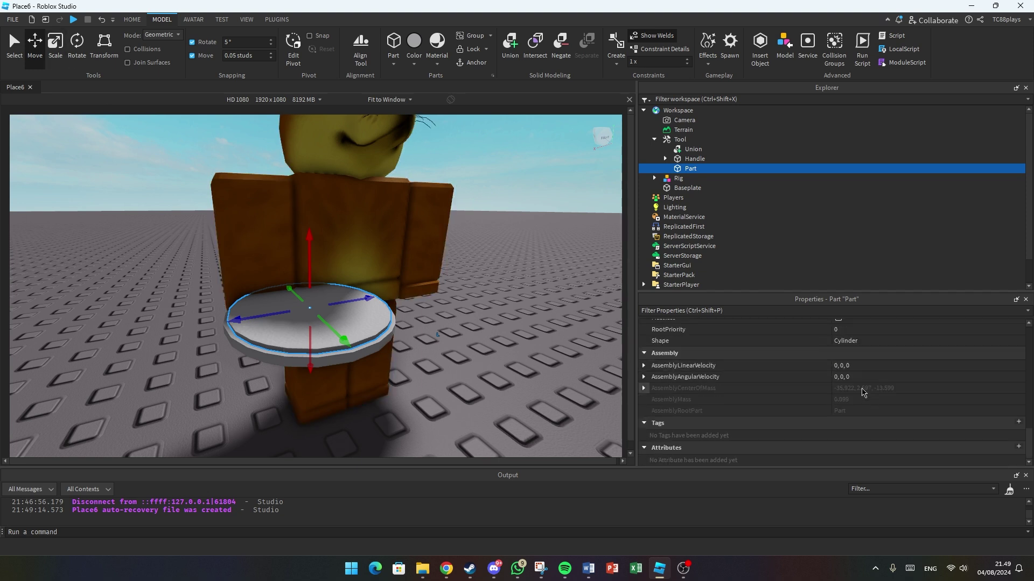
scroll(836, 371, up, 15)
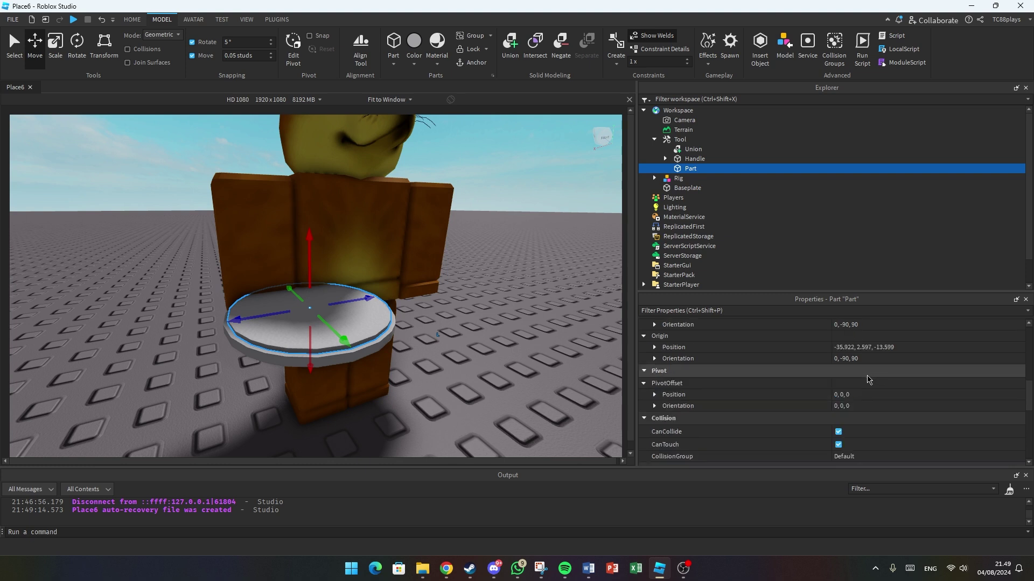
scroll(868, 404, down, 3)
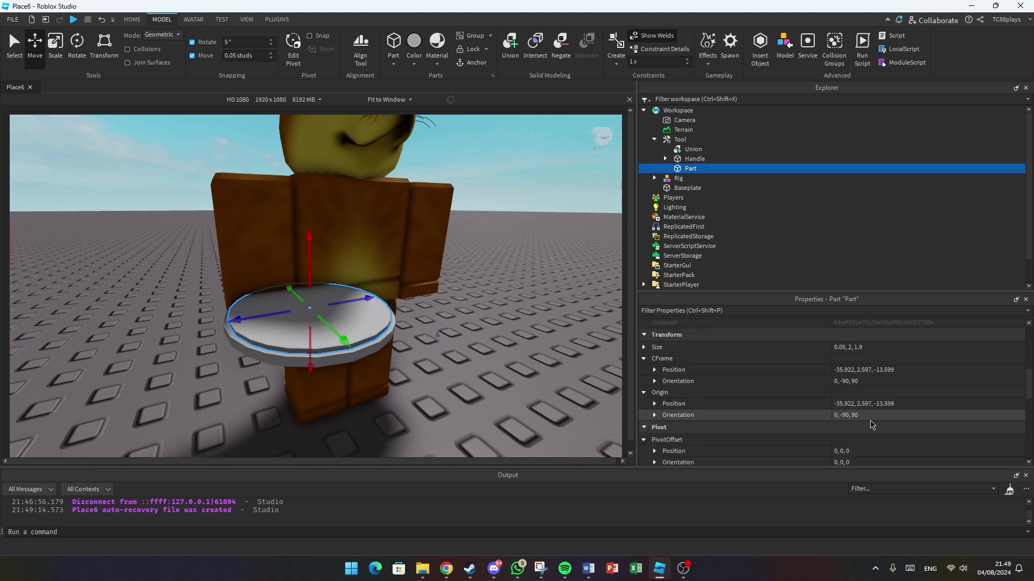
click(872, 348)
text(1,1,1)
key(Return)
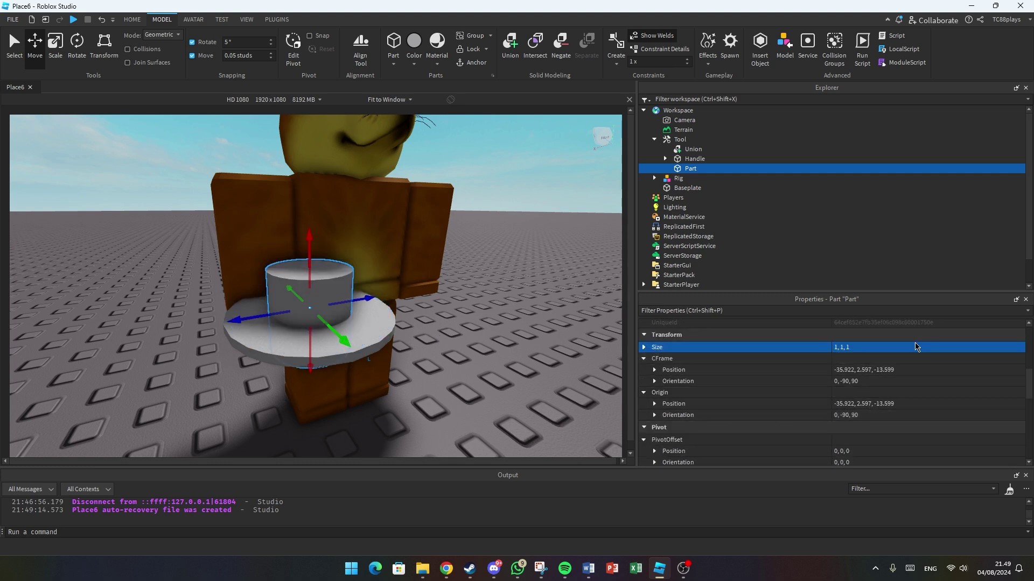
Step: Change the shape of the resized Part from a cylinder to Ball
scroll(875, 414, down, 8)
click(867, 345)
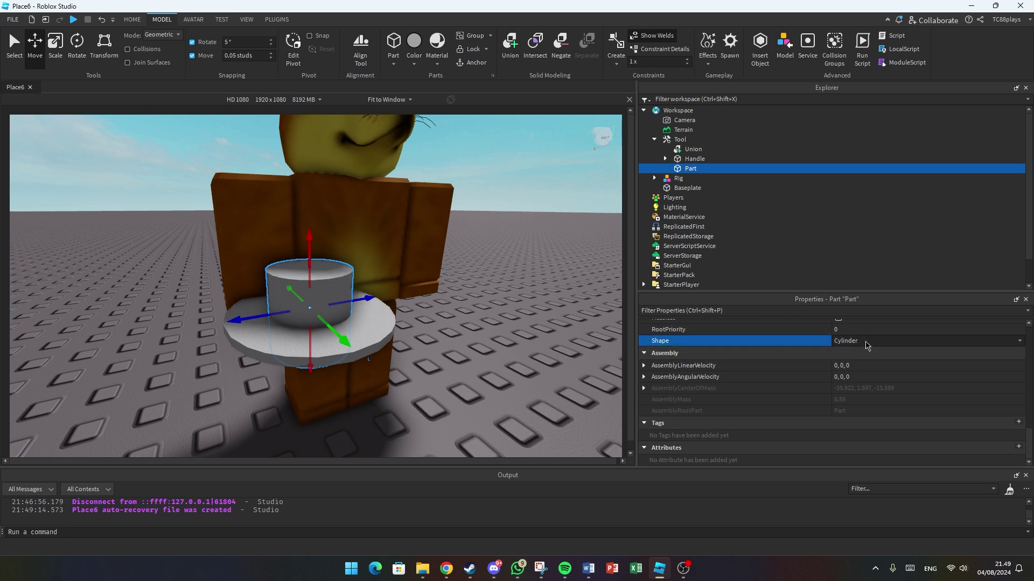
click(840, 351)
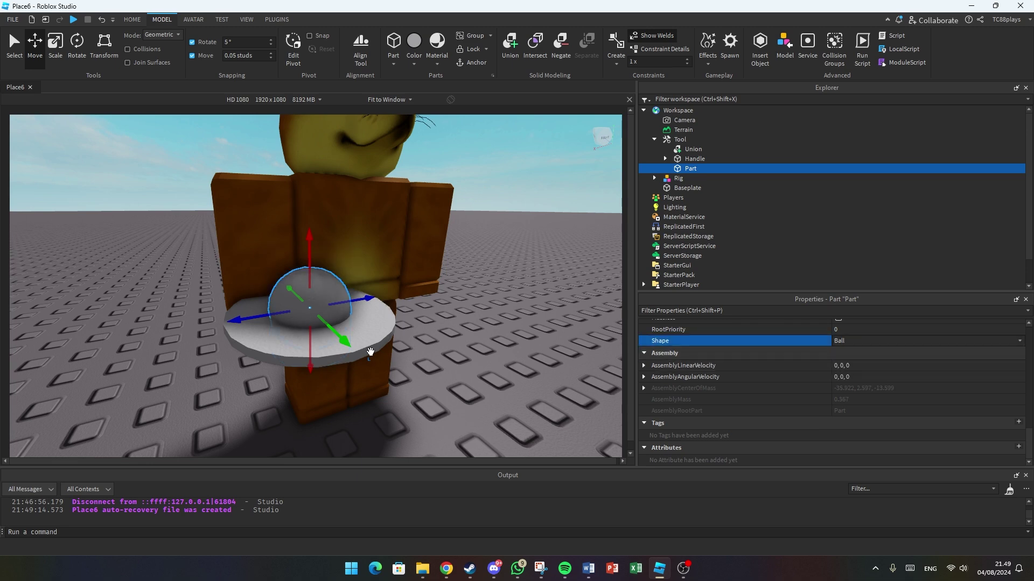
Step: Separate the plate's Union and extend its negative part deeper into the large disc
scroll(474, 315, up, 3)
click(420, 323)
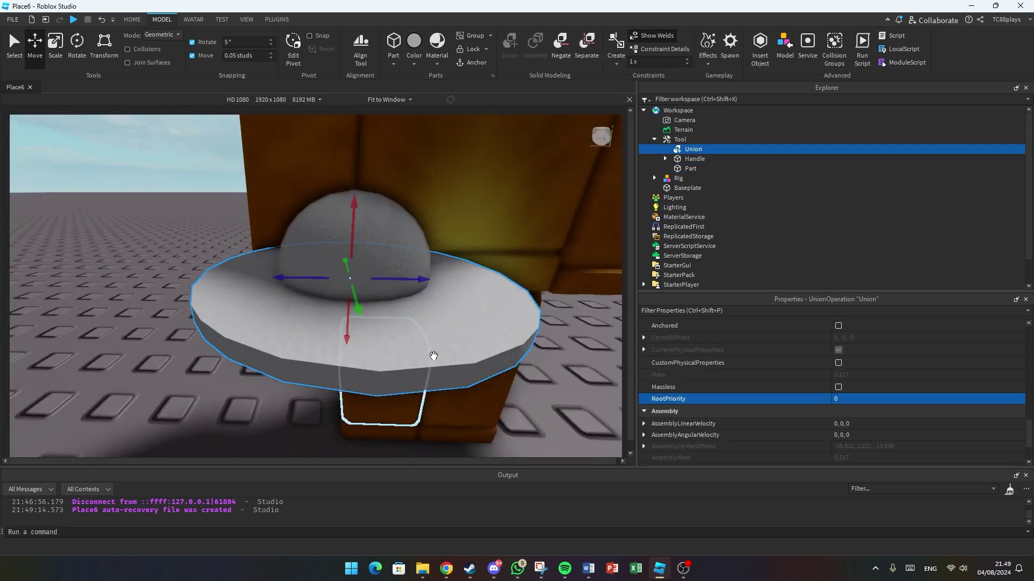
scroll(439, 349, up, 3)
right_drag(439, 348, 482, 130)
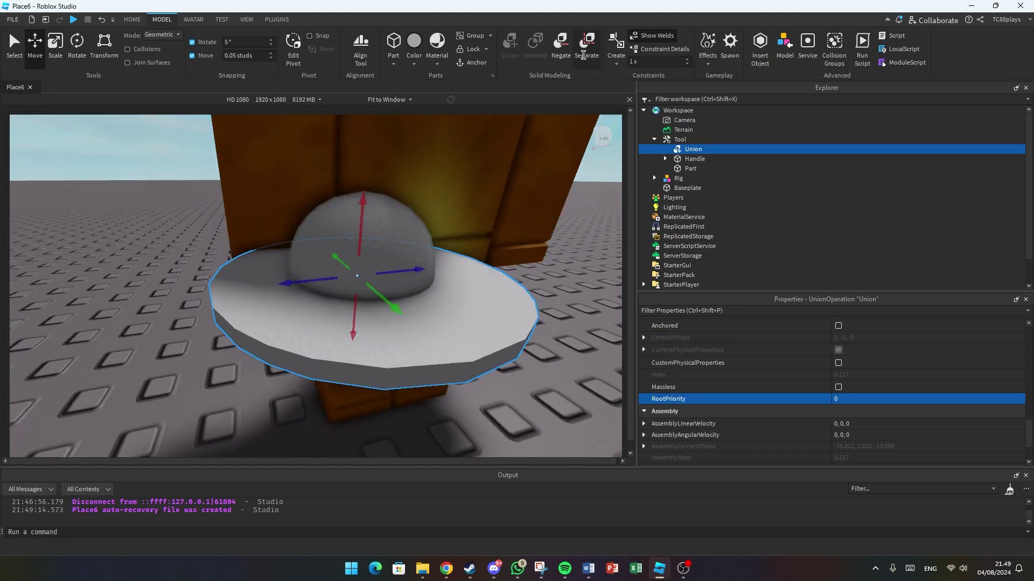
click(586, 46)
click(531, 381)
right_drag(531, 380, 431, 300)
click(431, 300)
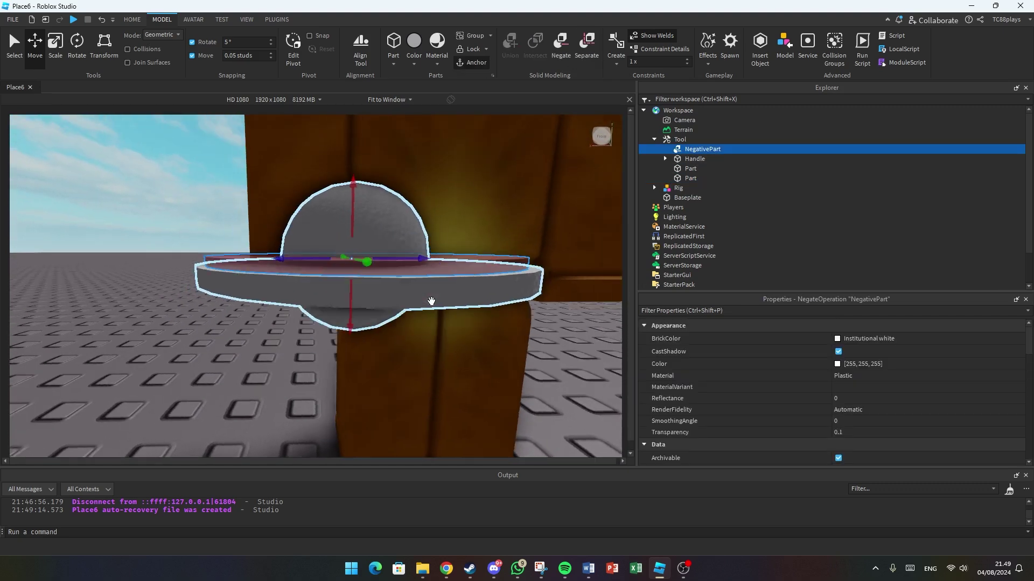
click(55, 46)
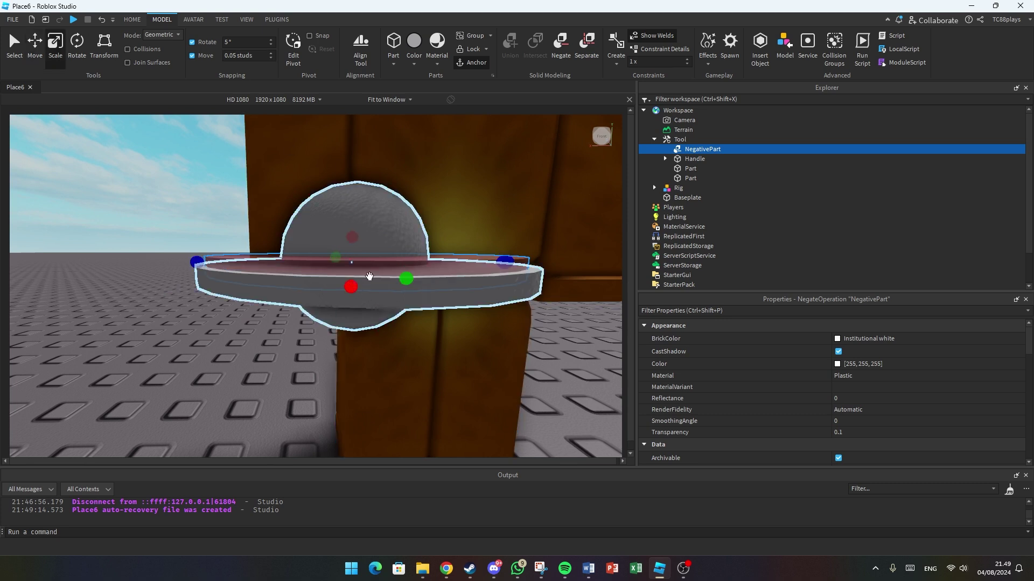
Step: Try to unite the negative part with the whole Tool
ctrl+click(475, 288)
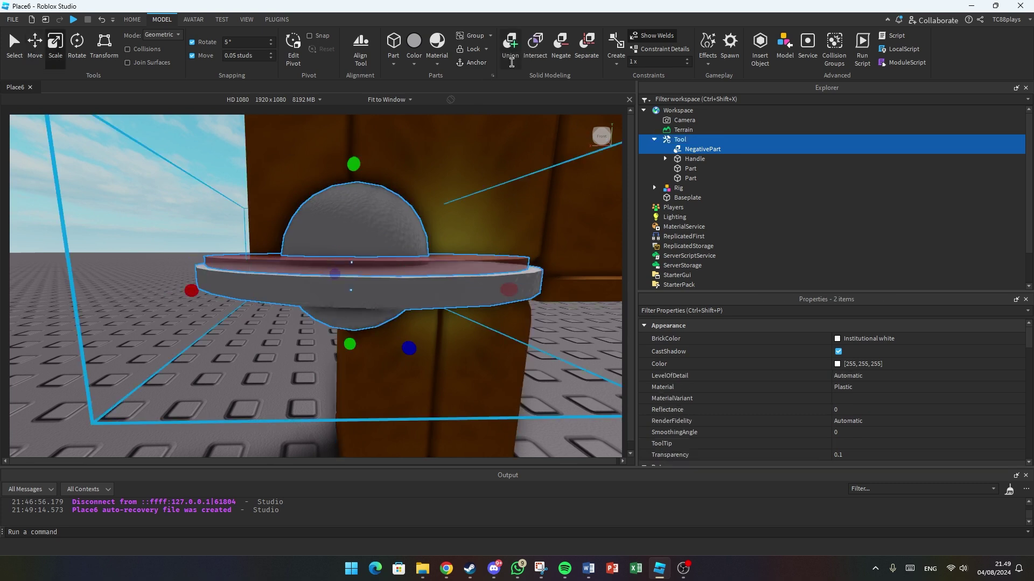
click(510, 59)
click(518, 296)
click(544, 396)
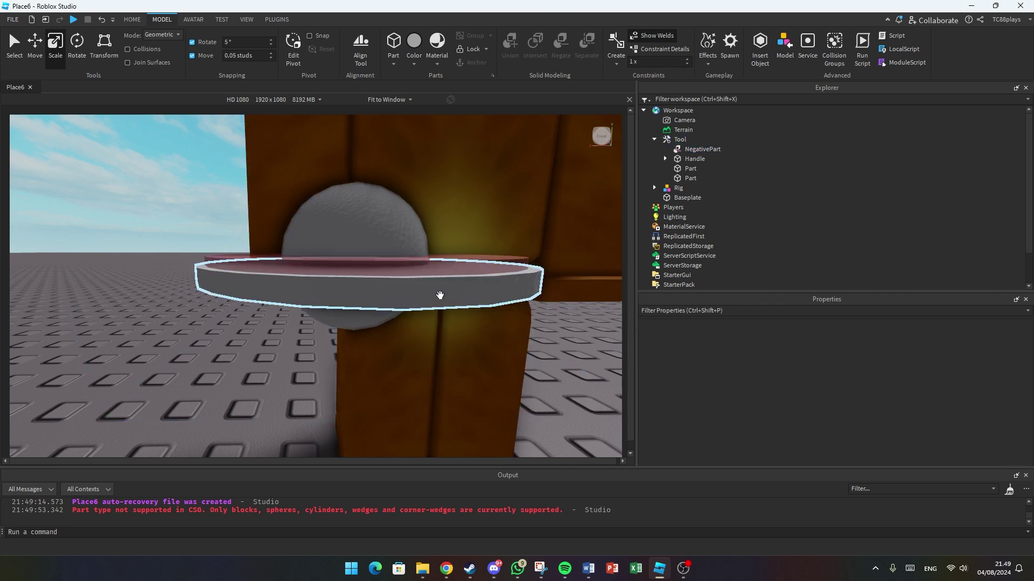
Step: Unite the large disc with the deepened negative part to form a hollow, rimmed plate
click(440, 294)
ctrl+click(445, 271)
click(511, 44)
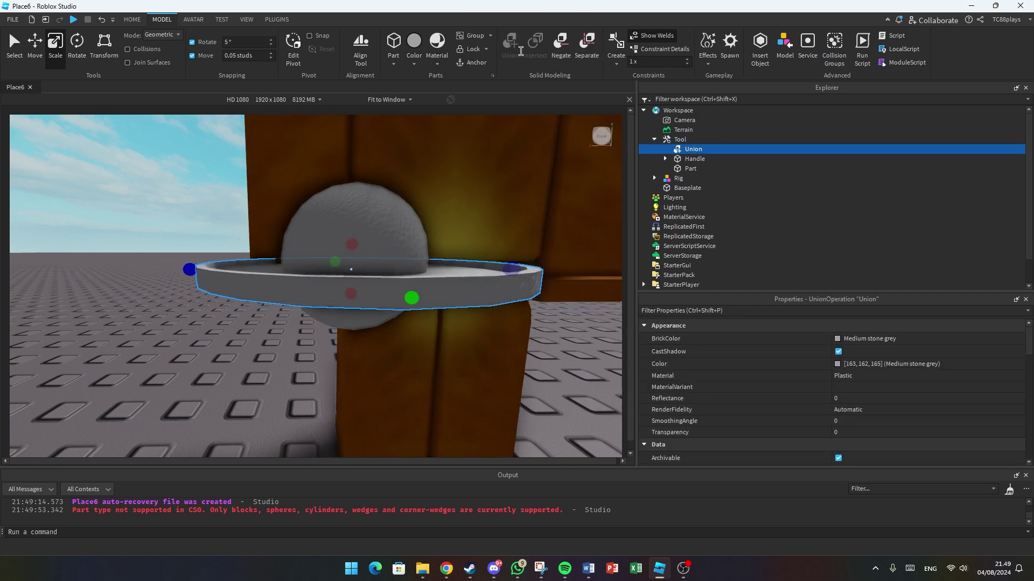
Step: Colour the hollow plate Institutional white
right_drag(356, 258, 385, 261)
scroll(386, 260, down, 2)
scroll(428, 328, up, 1)
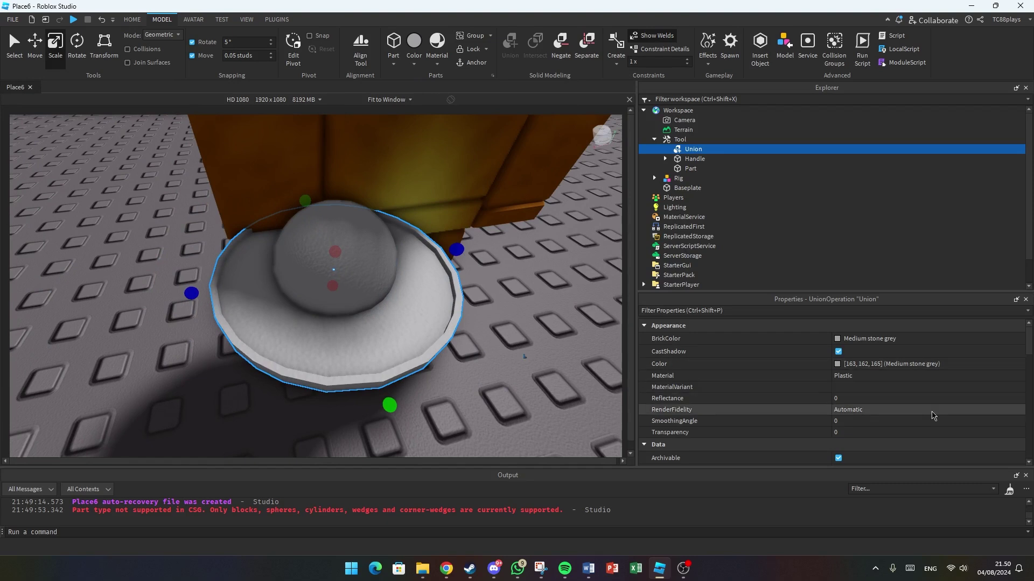
click(880, 347)
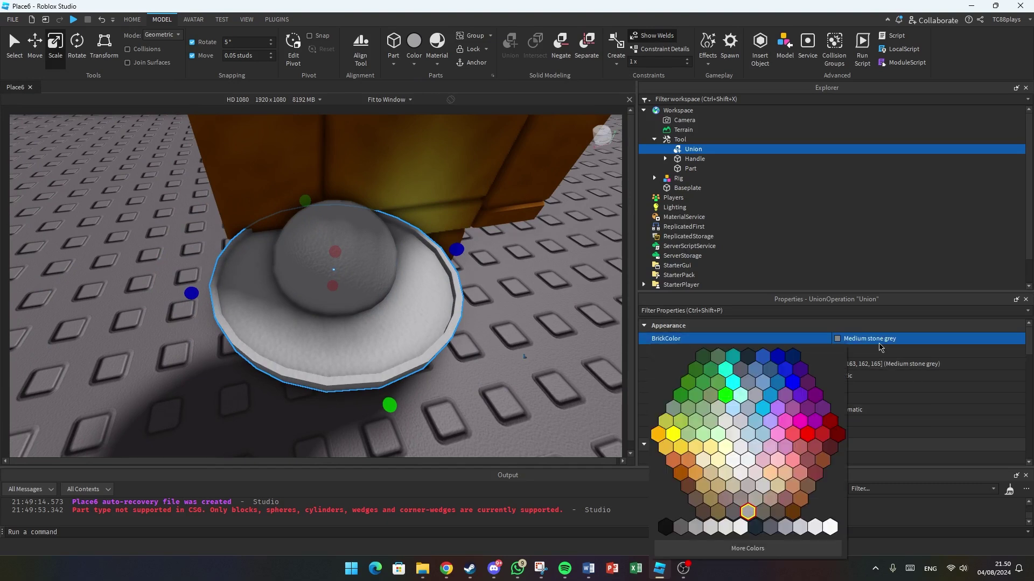
click(831, 527)
Step: Set the hollow plate's material to SmoothPlastic
click(872, 375)
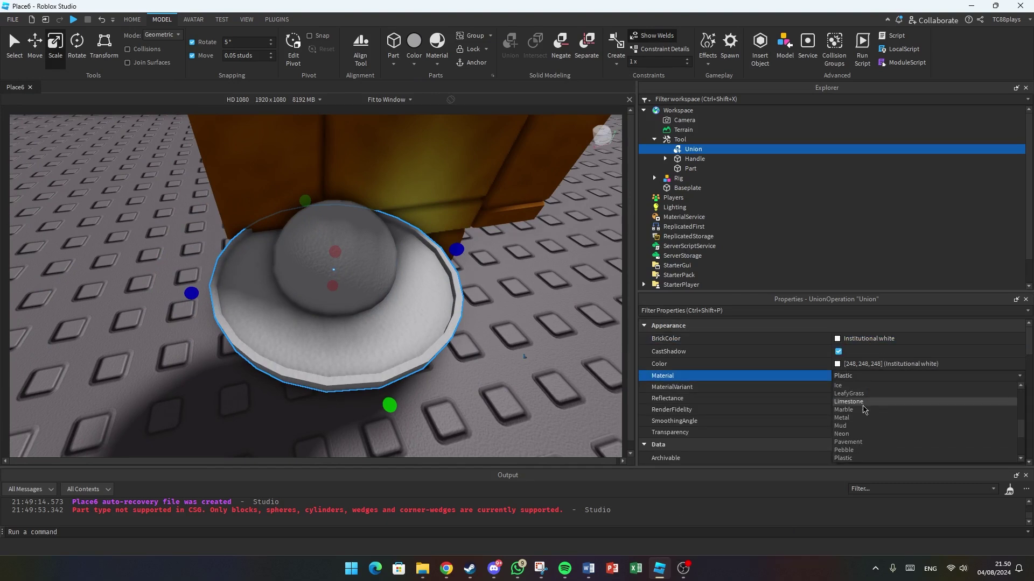
click(873, 450)
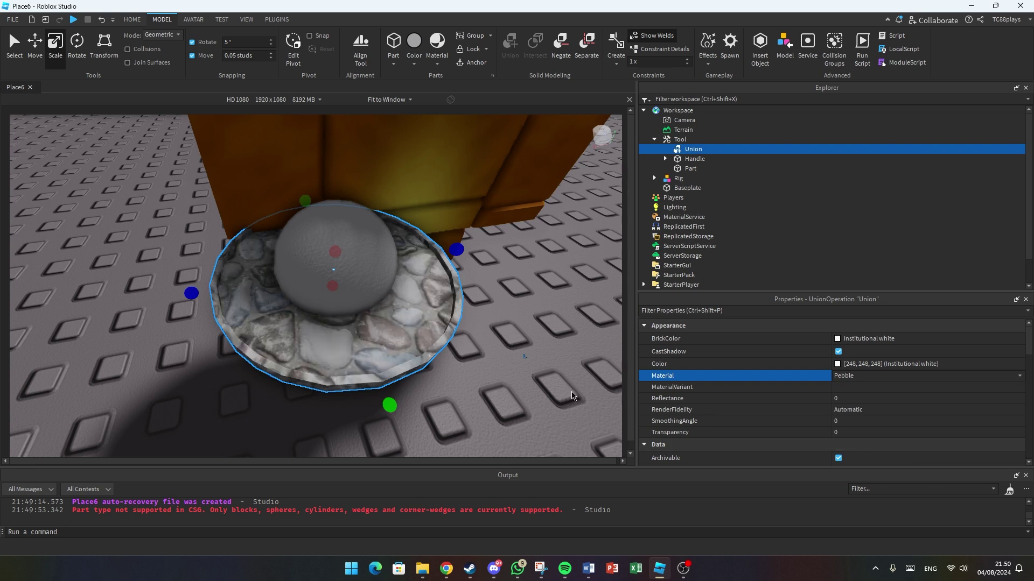
click(859, 377)
scroll(861, 420, down, 5)
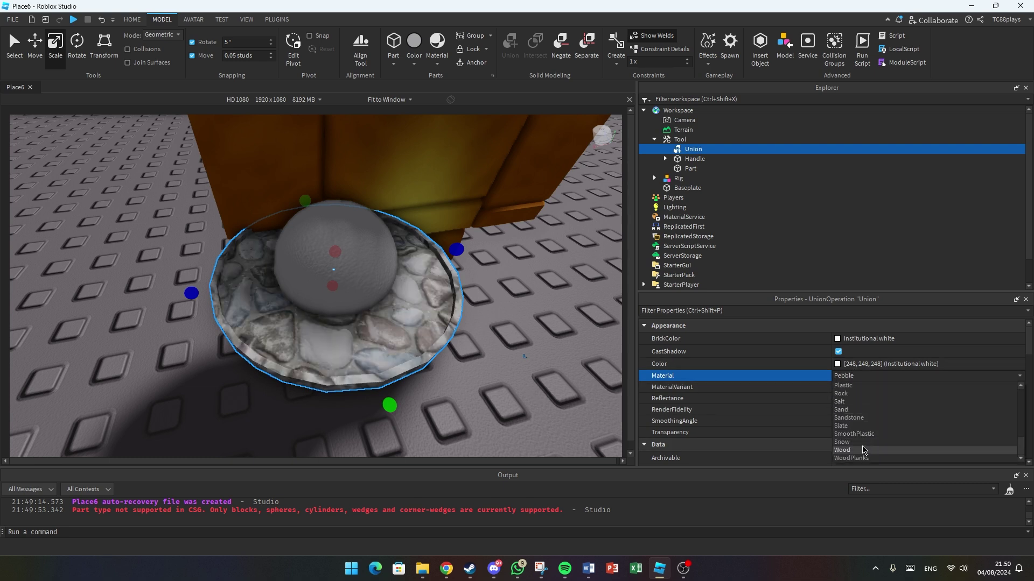
click(855, 434)
click(515, 370)
right_drag(516, 370, 516, 369)
click(358, 247)
right_drag(358, 248, 473, 314)
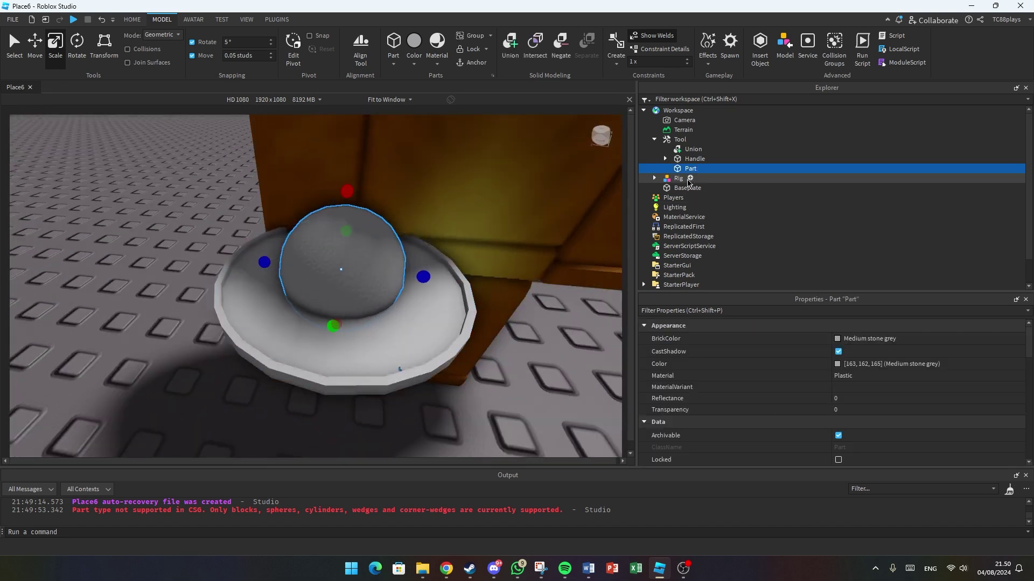
click(436, 58)
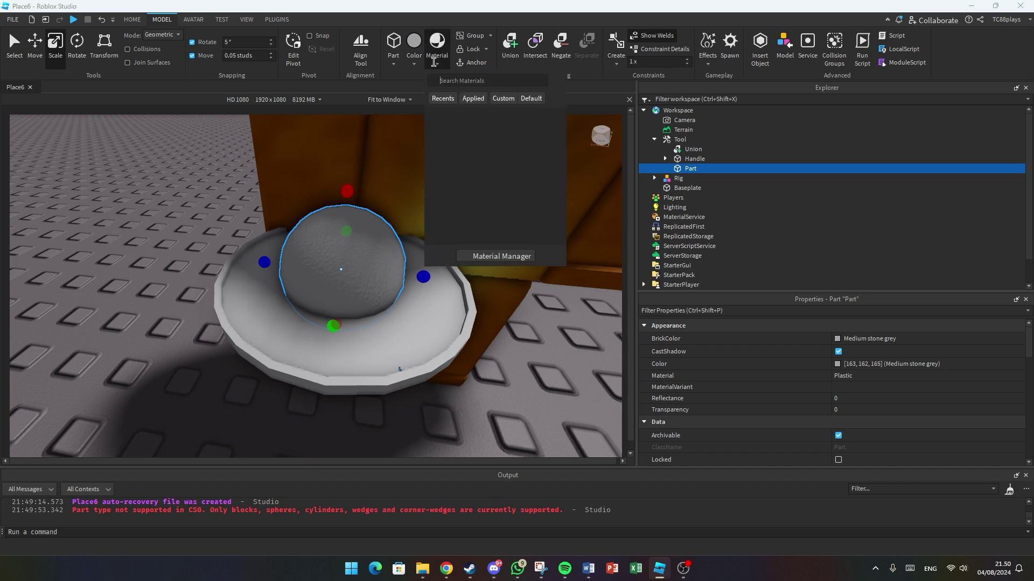
click(353, 90)
right_drag(491, 281, 490, 284)
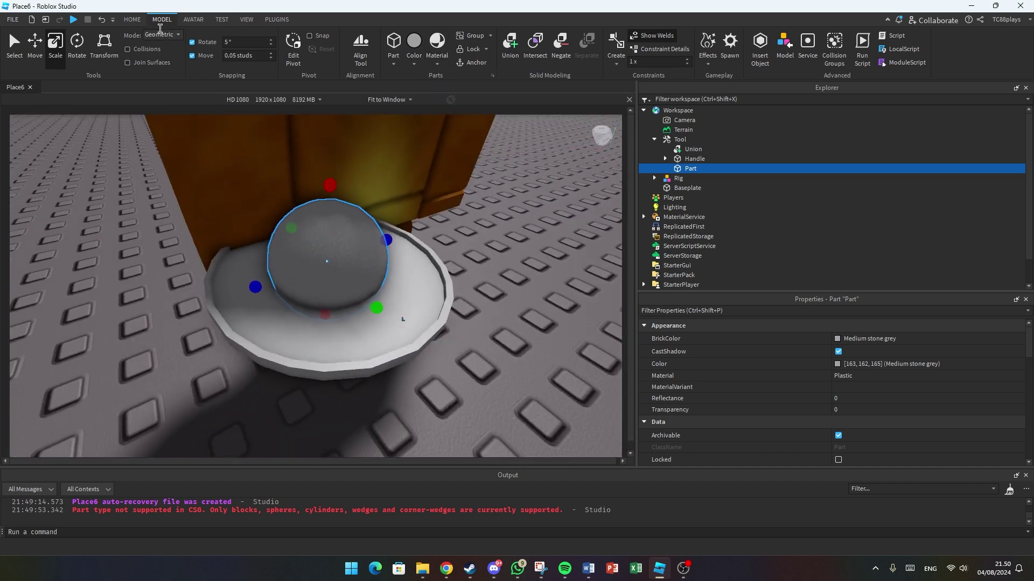
click(248, 19)
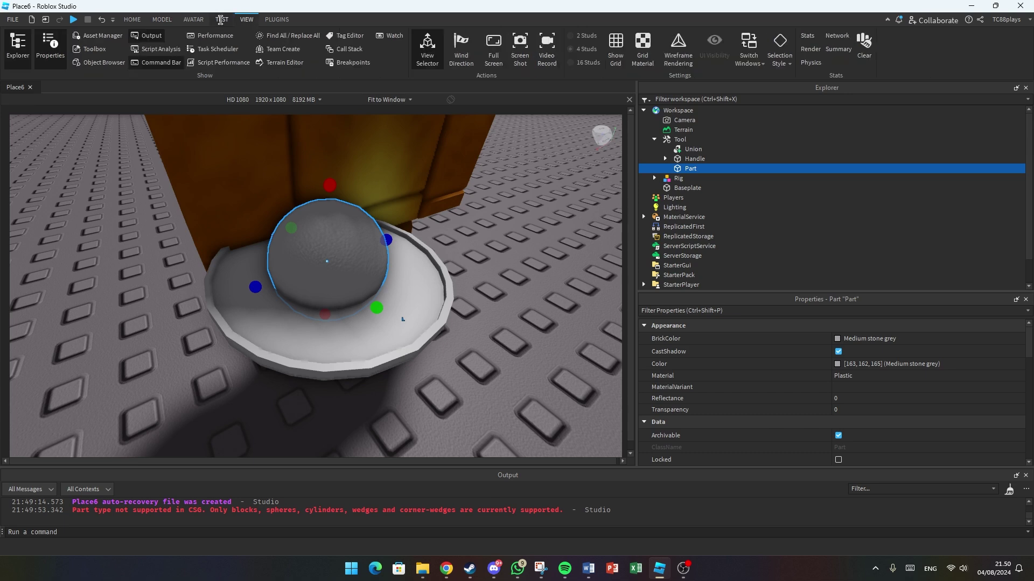
click(223, 20)
click(193, 20)
click(218, 20)
click(246, 20)
Step: Browse the My Images inventory in the Toolbox and preview the nasi rice decal
click(94, 49)
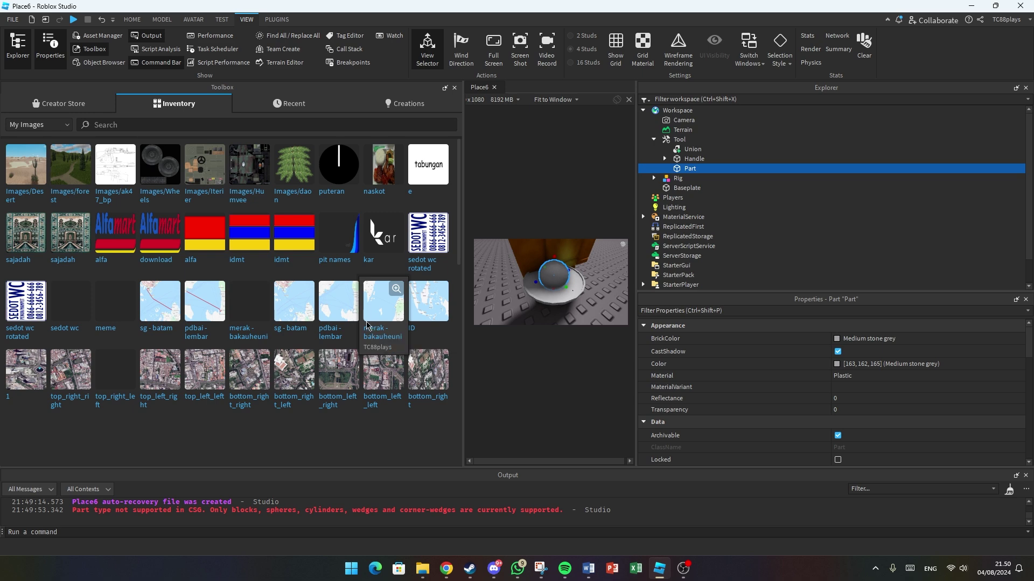
scroll(376, 345, down, 10)
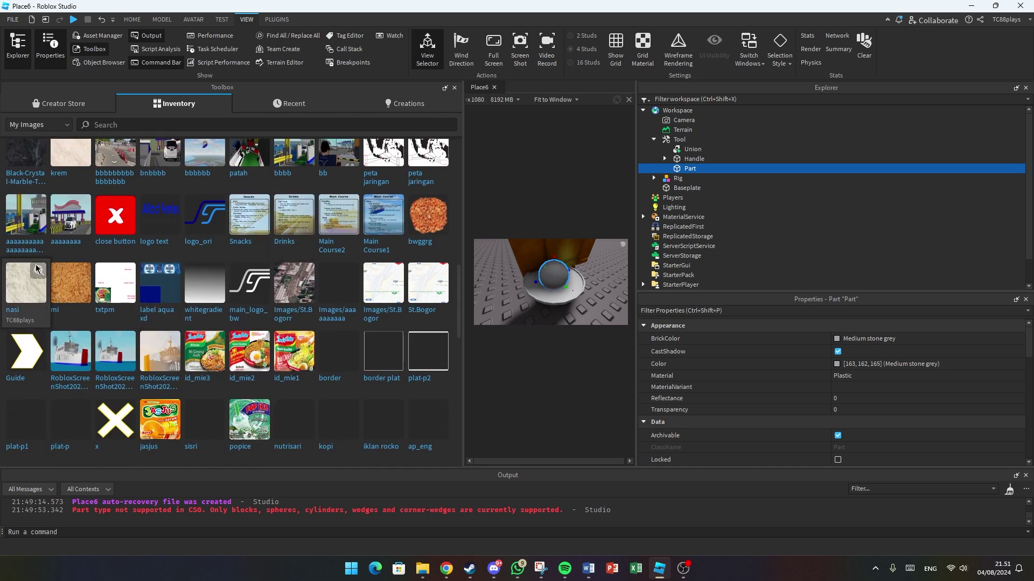
click(37, 268)
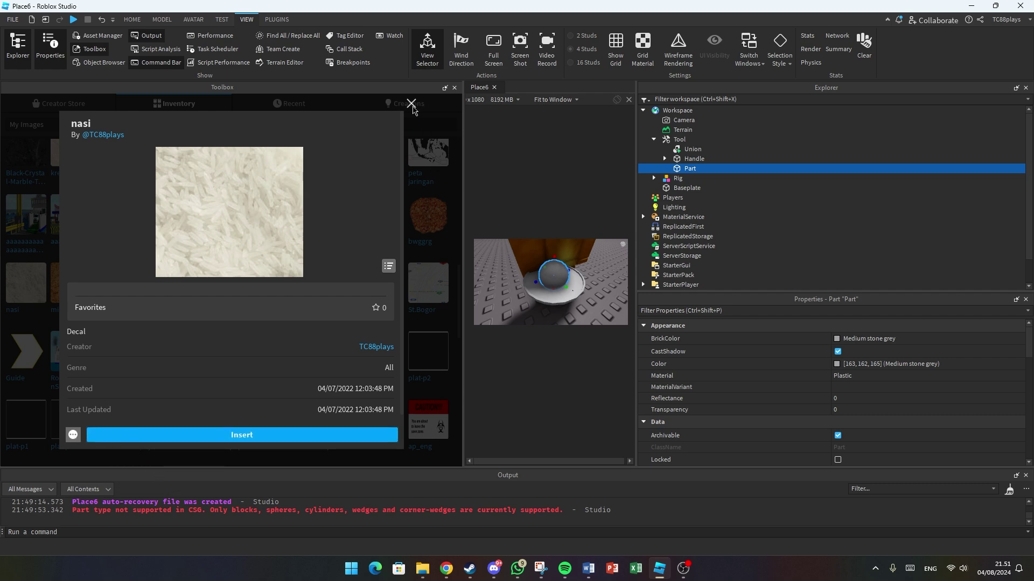
click(411, 104)
click(456, 87)
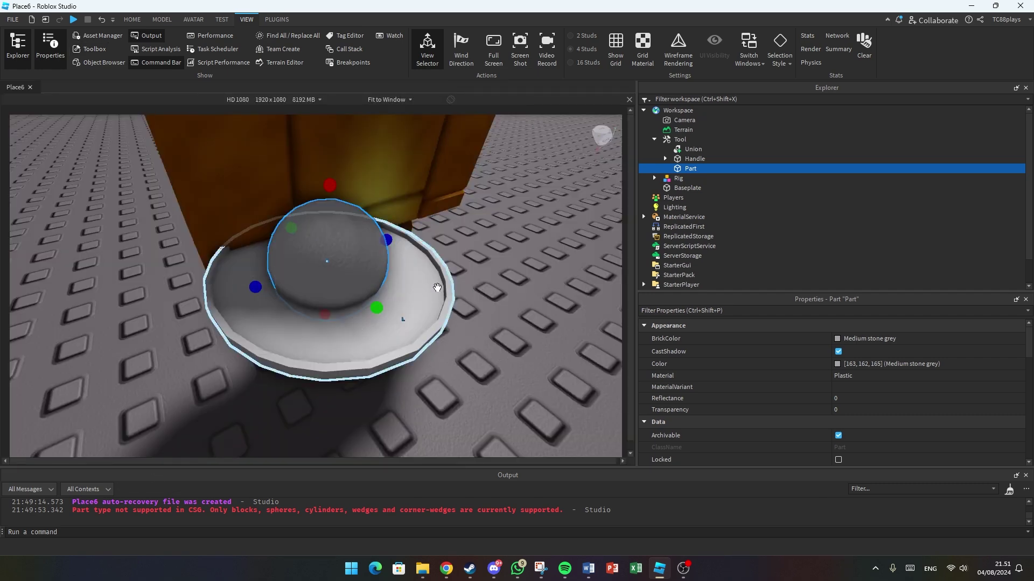
Step: Open the Material Manager on the Plastic materials and apply the custom MaterialVariant to the ball part
click(132, 19)
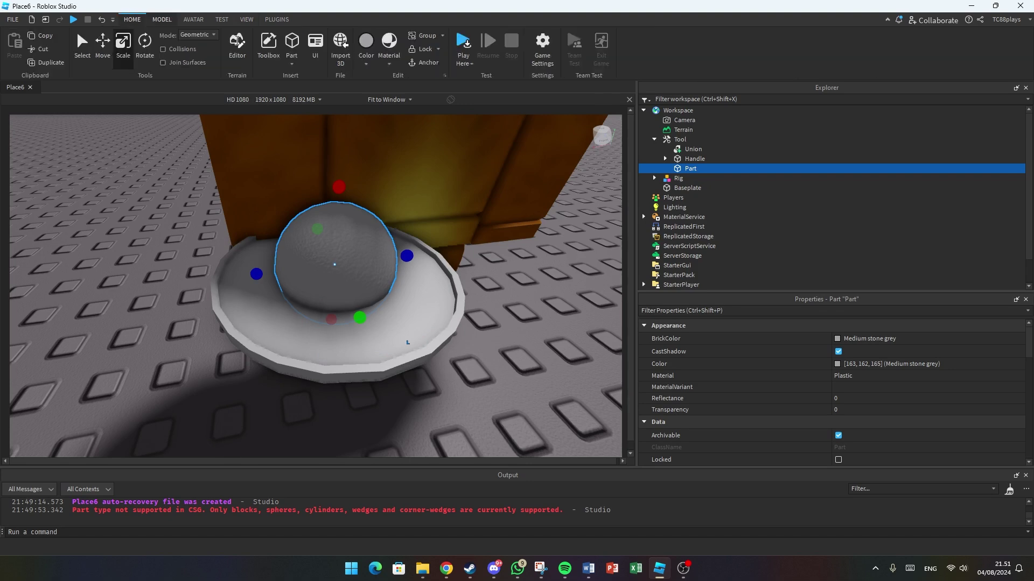
click(383, 66)
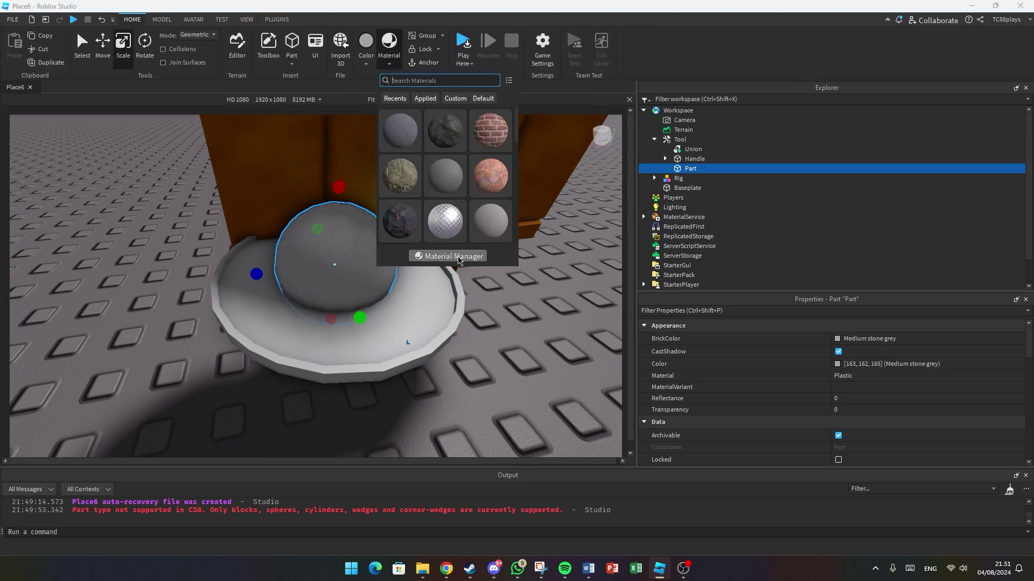
click(459, 256)
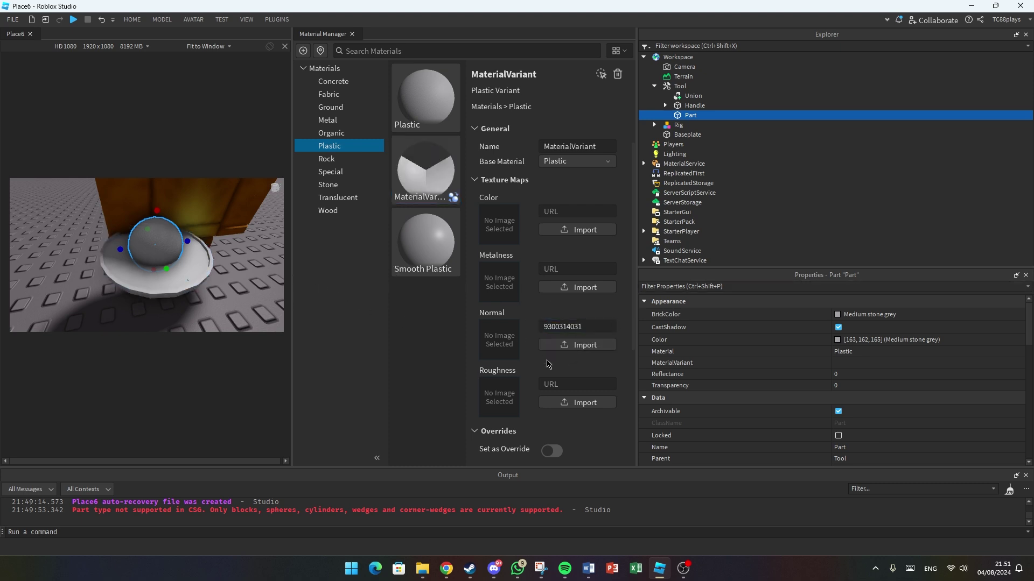
mouse_move(432, 164)
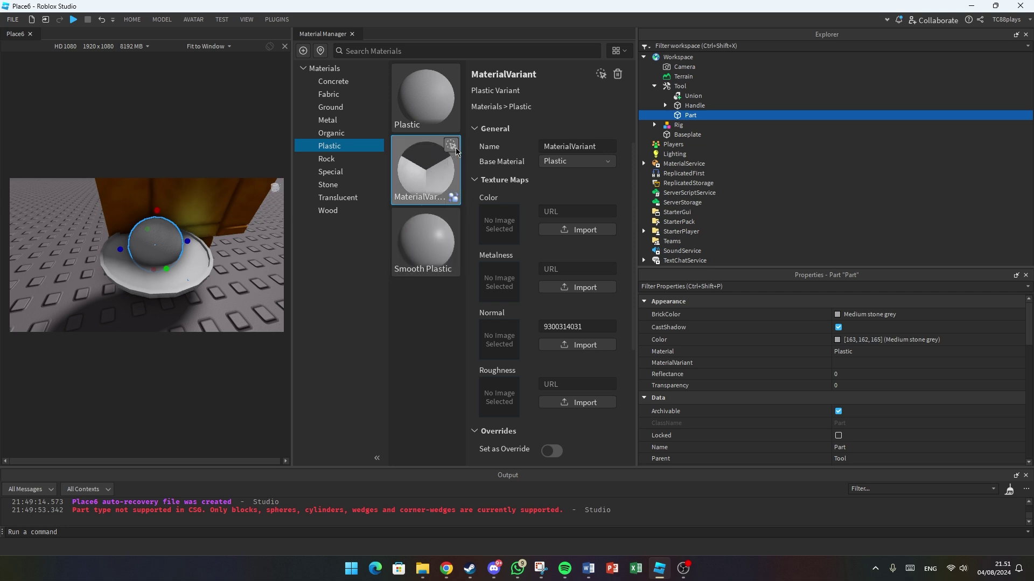
click(877, 364)
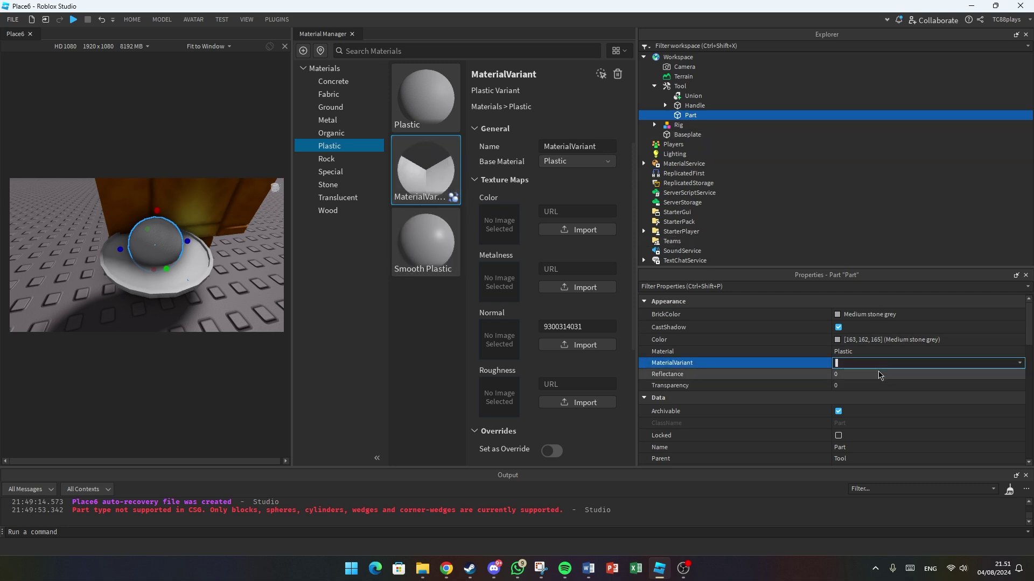
click(990, 381)
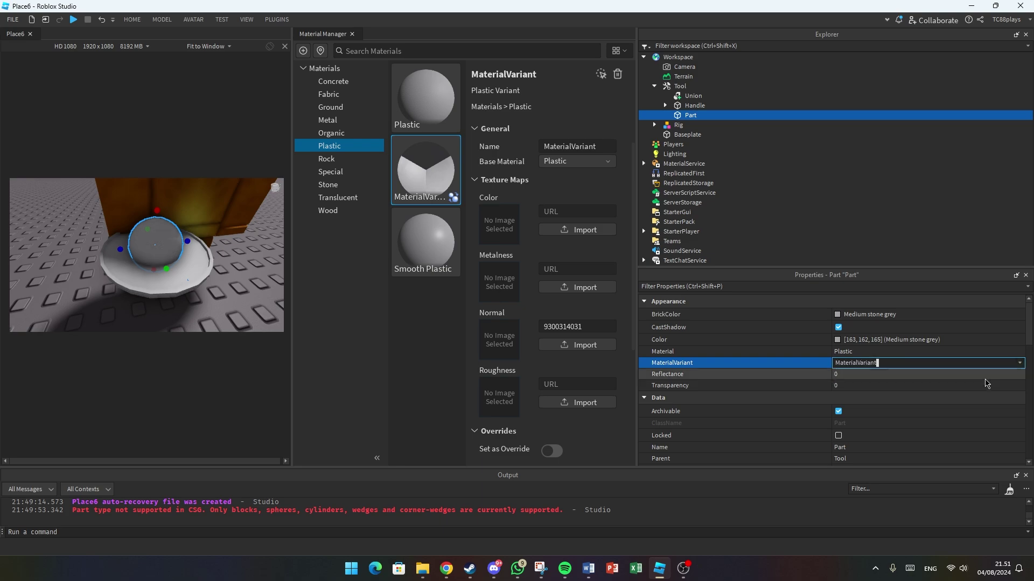
Step: Move the avatar rig away from the plate so that the plate and ball stand clear of it
right_drag(196, 257, 197, 258)
scroll(196, 257, up, 4)
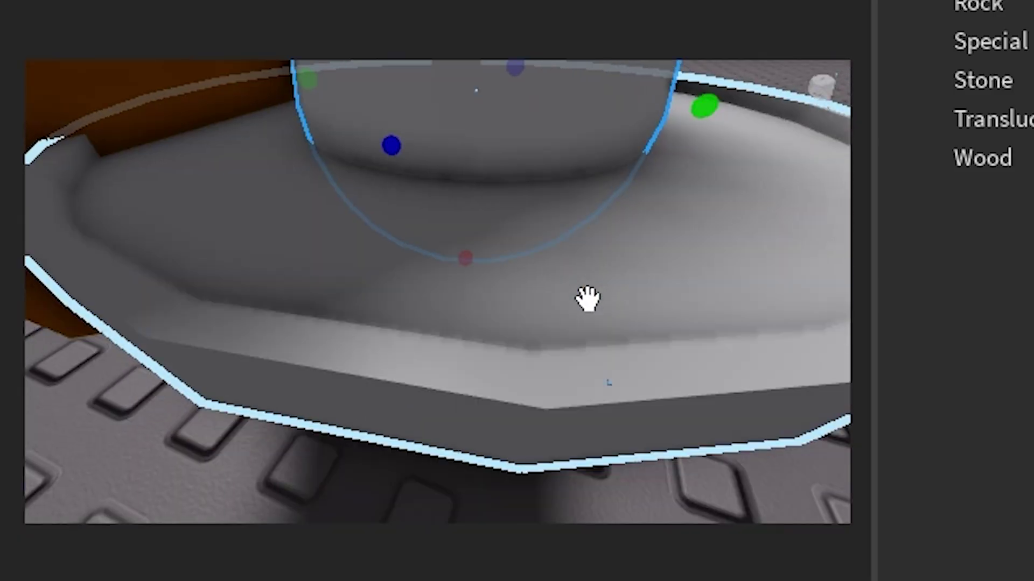
scroll(588, 299, down, 5)
right_drag(588, 299, 588, 299)
click(718, 305)
click(332, 240)
right_drag(392, 186, 392, 187)
scroll(393, 187, down, 2)
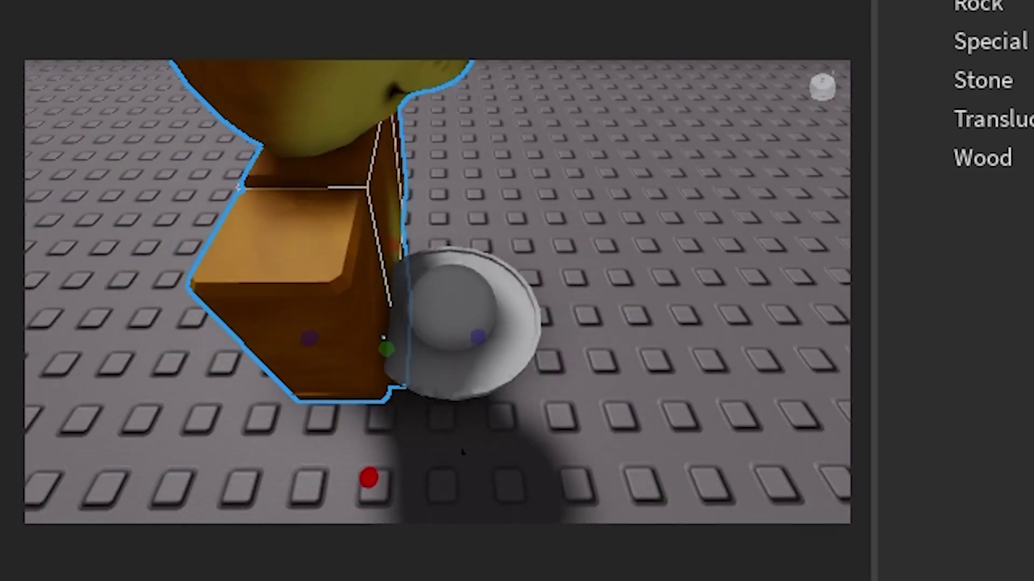
drag(364, 261, 140, 102)
click(549, 186)
scroll(550, 186, up, 3)
right_drag(549, 186, 550, 186)
scroll(550, 186, down, 3)
scroll(550, 186, up, 2)
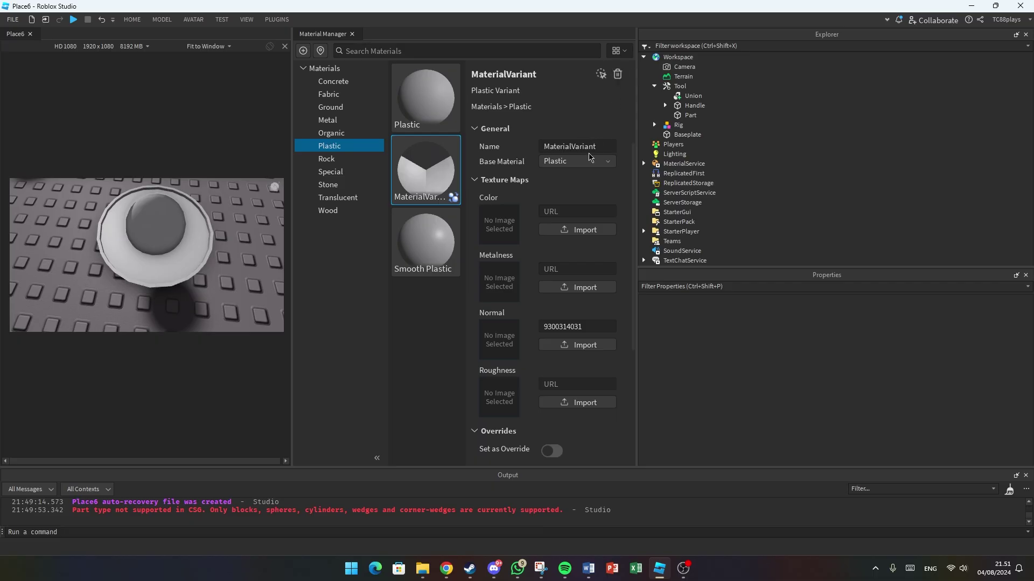
Step: Close the MaterialVariant details and the Material Manager
scroll(569, 176, up, 3)
drag(584, 203, 597, 110)
click(623, 71)
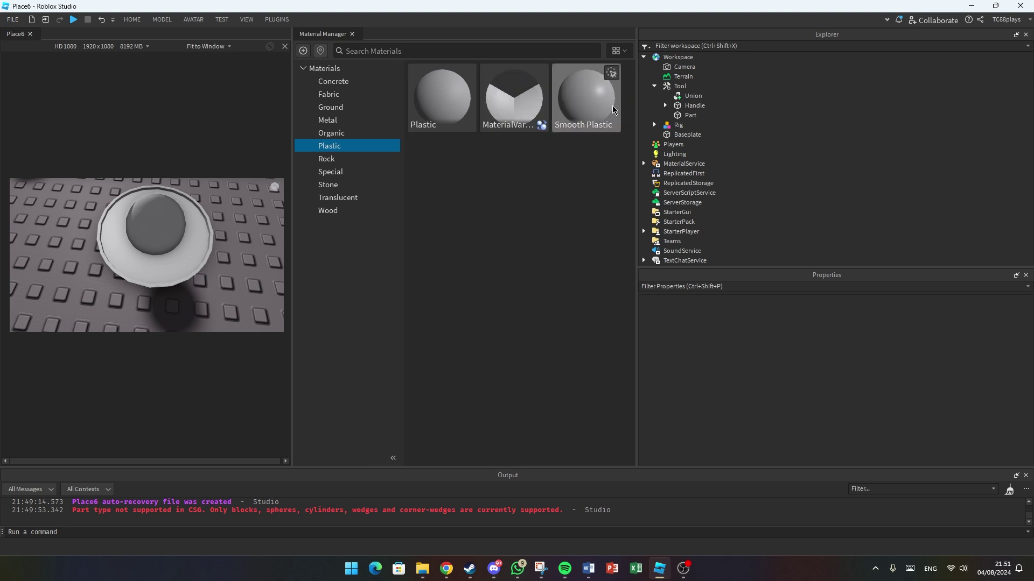
right_drag(238, 233, 238, 233)
scroll(238, 233, up, 5)
scroll(237, 233, down, 5)
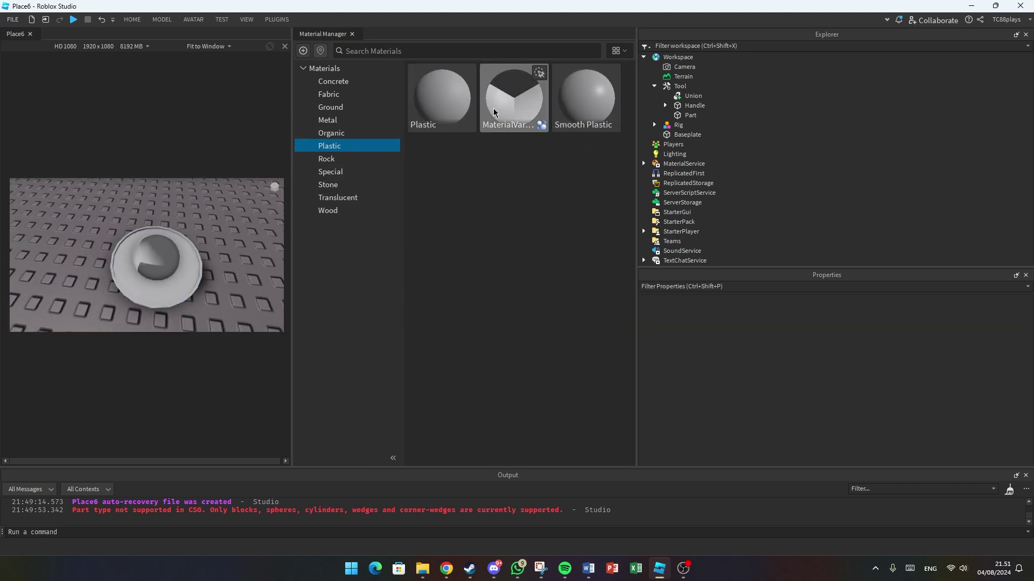
click(356, 51)
click(352, 35)
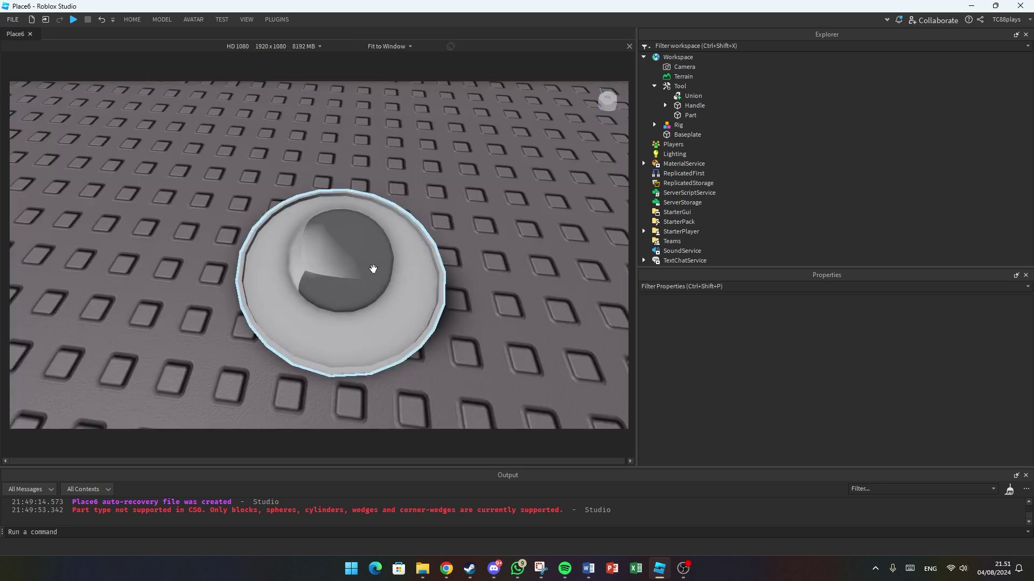
Step: Set the ball part's MaterialVariant to <None>
click(354, 246)
click(867, 364)
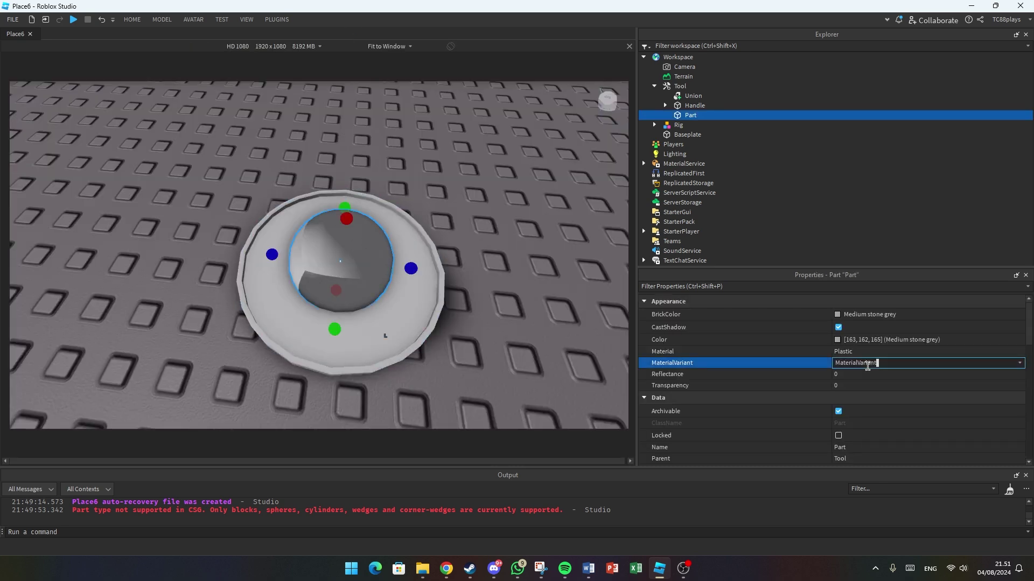
click(952, 362)
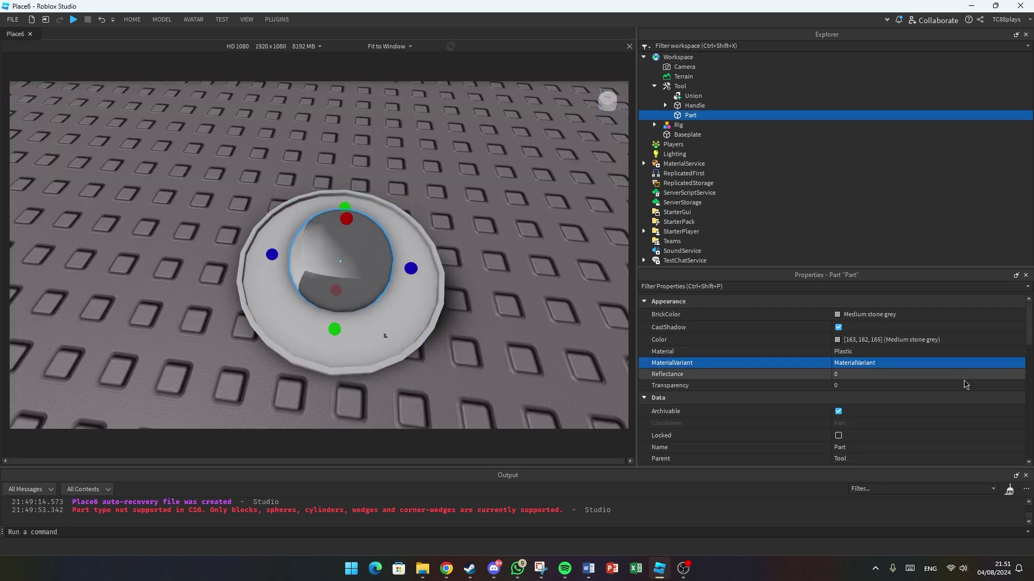
click(1020, 362)
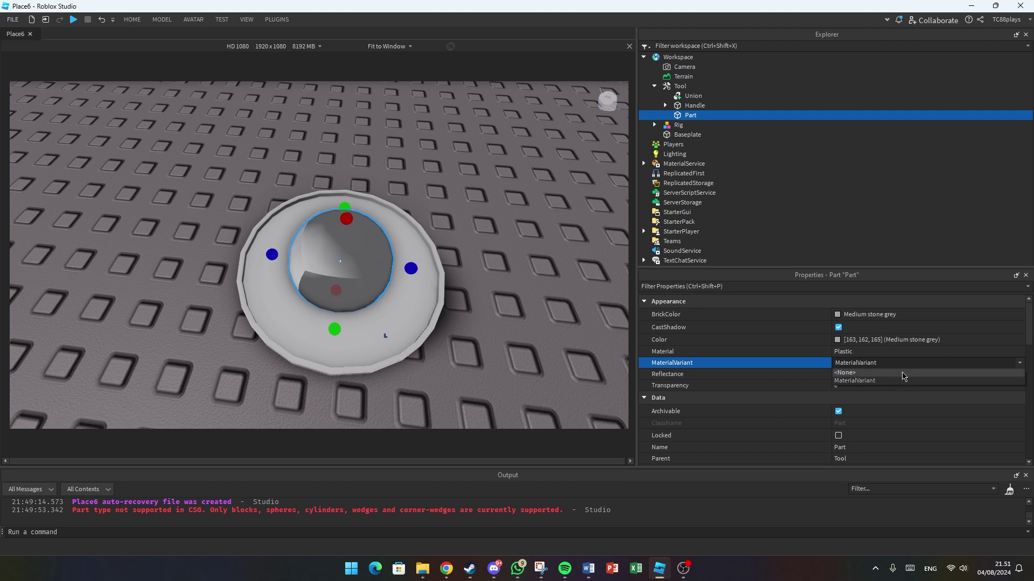
click(902, 374)
Step: Insert a Texture object into the ball part and select its empty Texture property
click(704, 117)
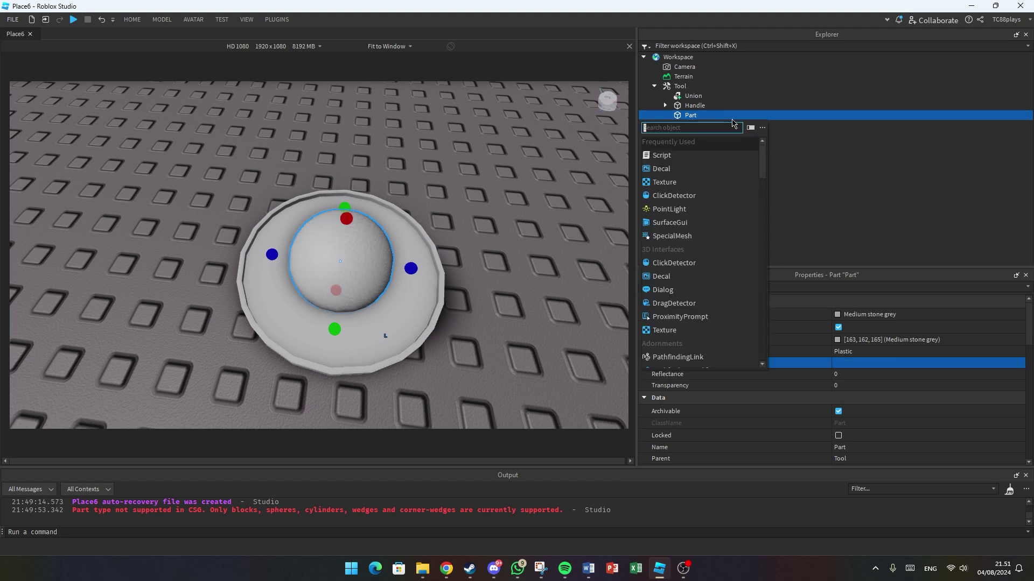
text(tex)
key(Return)
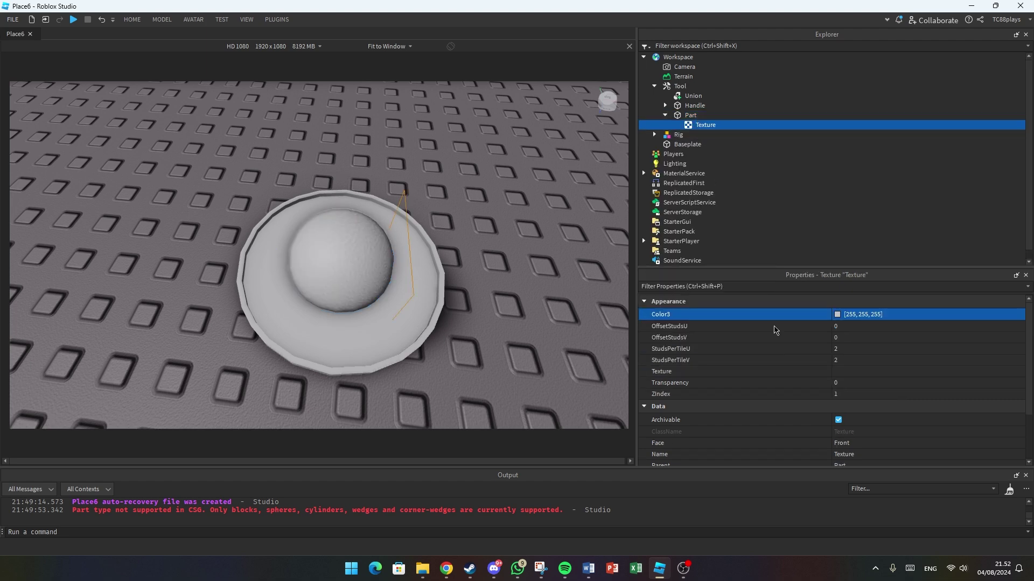
right_drag(413, 246, 460, 276)
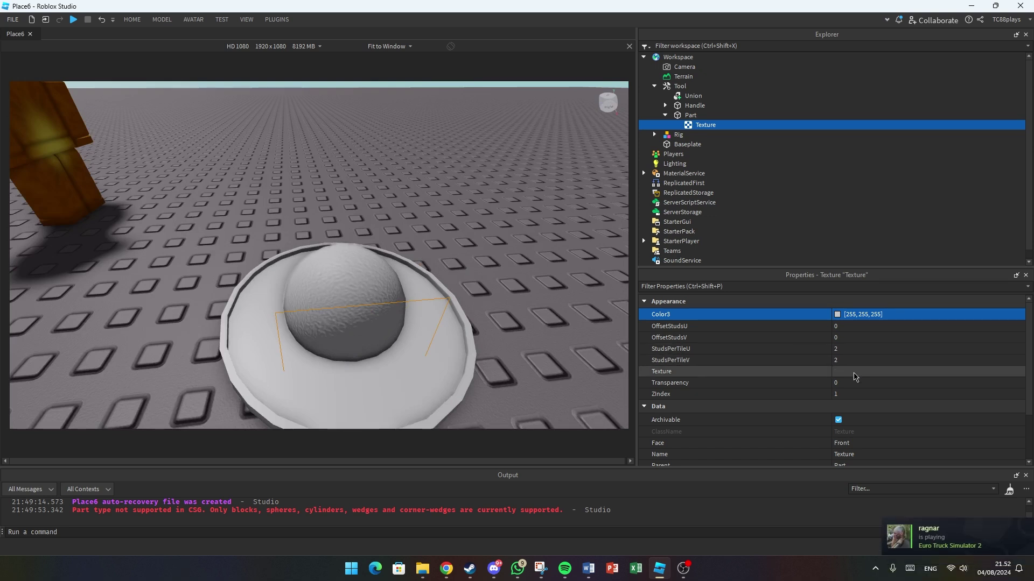
click(855, 376)
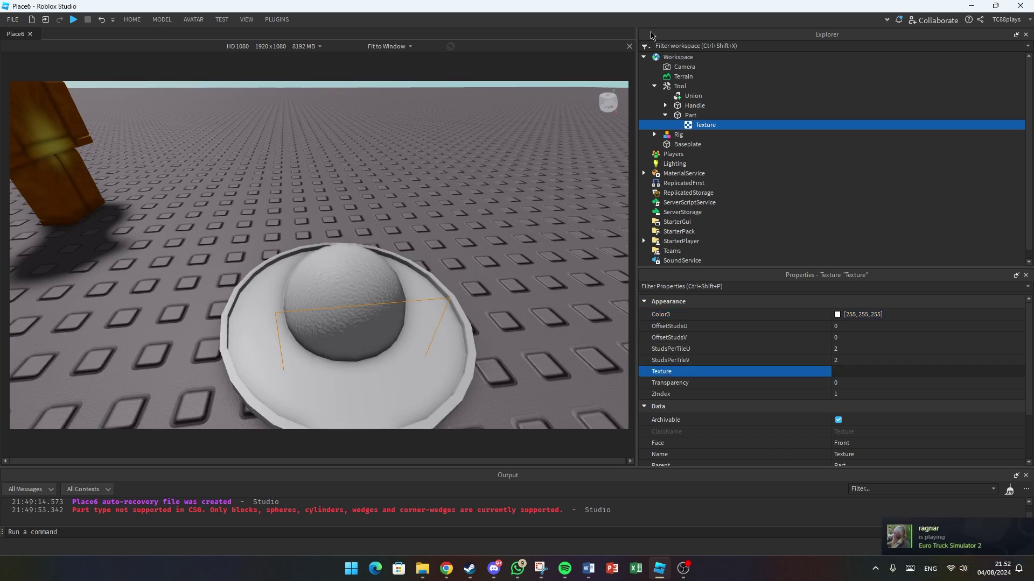
Step: Delete the Texture object from the ball part
click(689, 114)
click(702, 124)
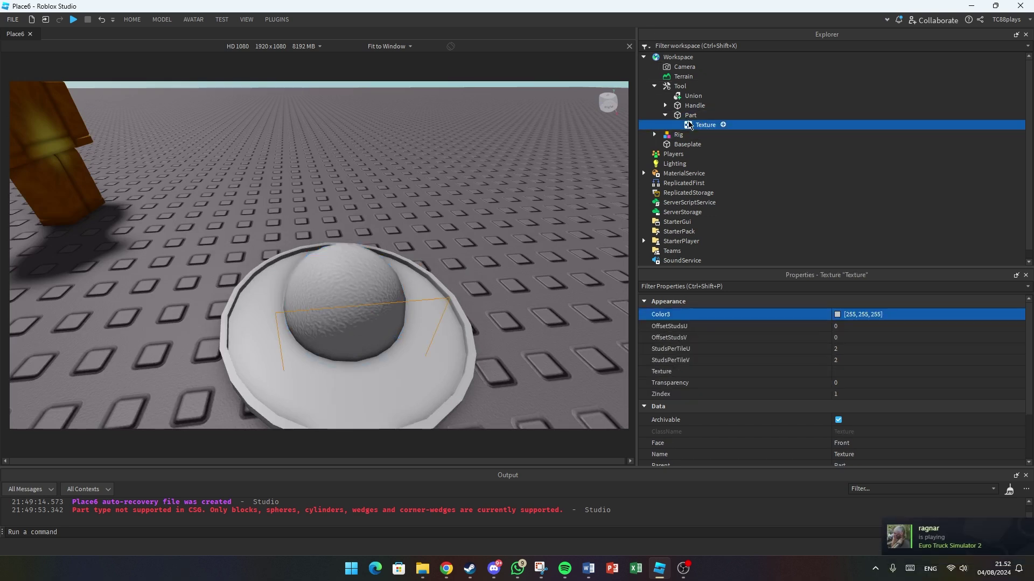
key(Delete)
Step: Duplicate the ball part inside the Tool and change the copy's shape to Block
click(132, 19)
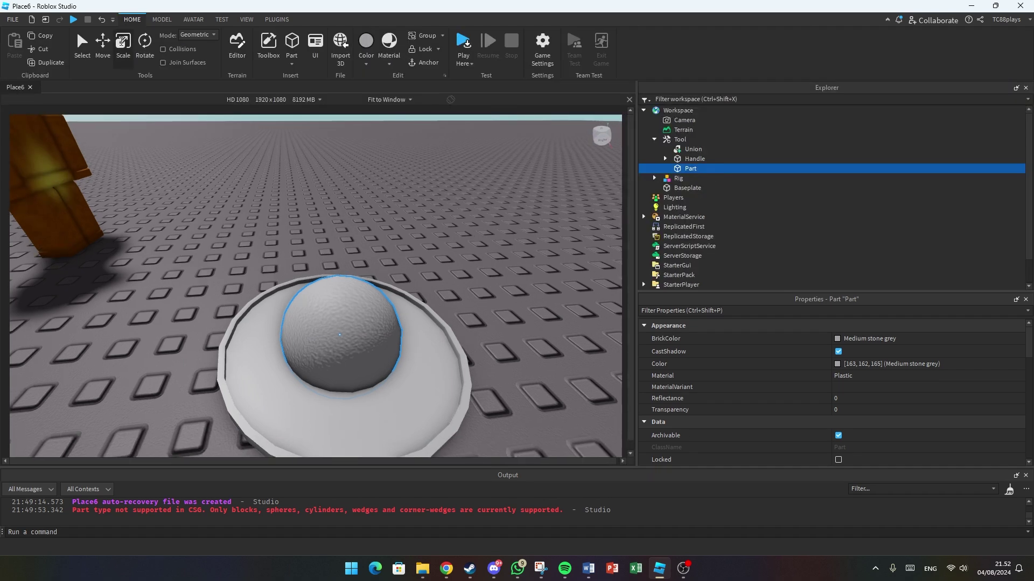
click(123, 43)
scroll(435, 221, up, 4)
scroll(435, 222, down, 5)
key(ctrl+d)
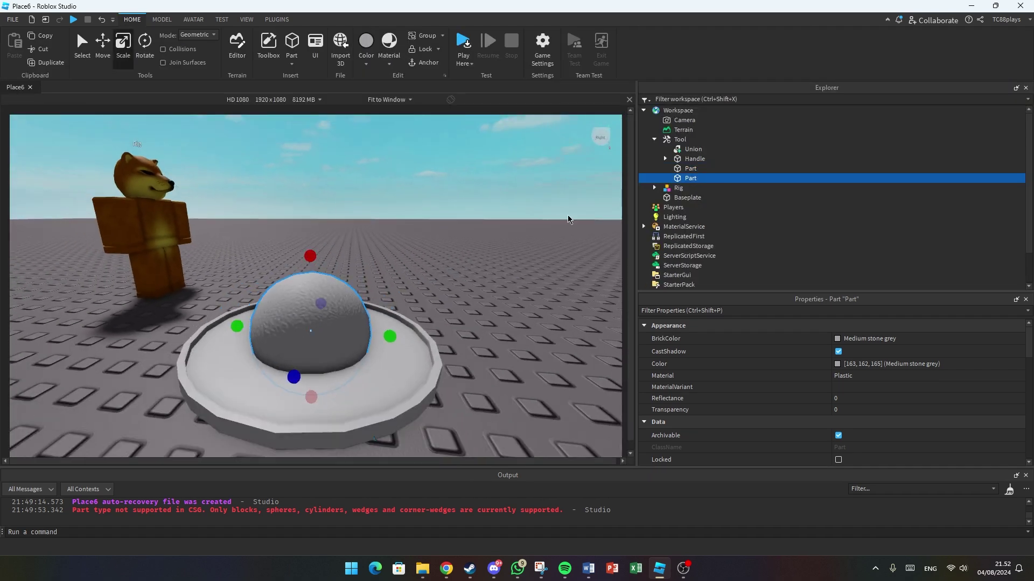
scroll(870, 412, down, 6)
scroll(870, 412, down, 3)
click(865, 365)
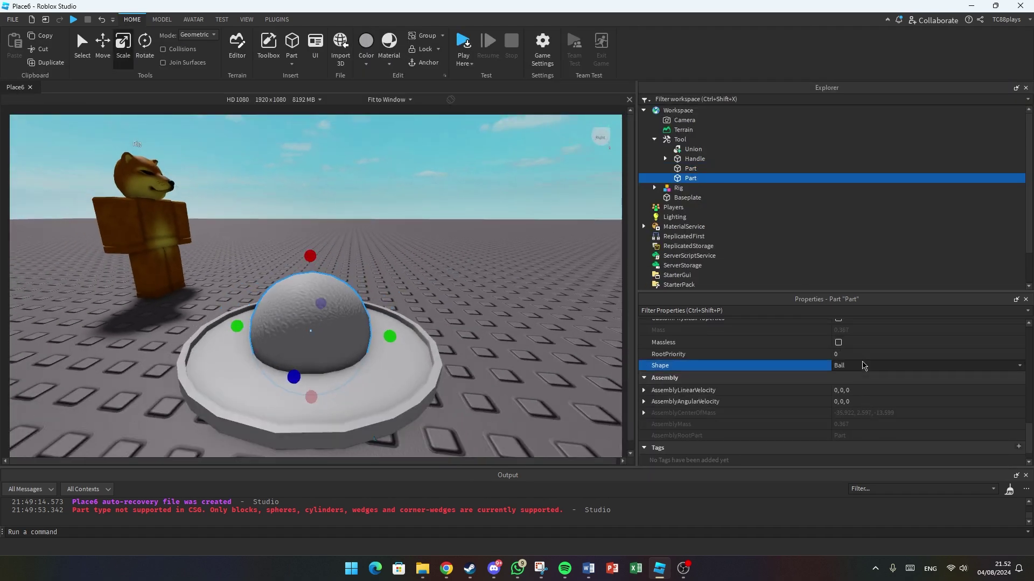
click(850, 378)
Step: Lower the block copy's height and widen it to enclose the ball's lower part, and negate it
drag(310, 255, 315, 313)
scroll(315, 318, down, 5)
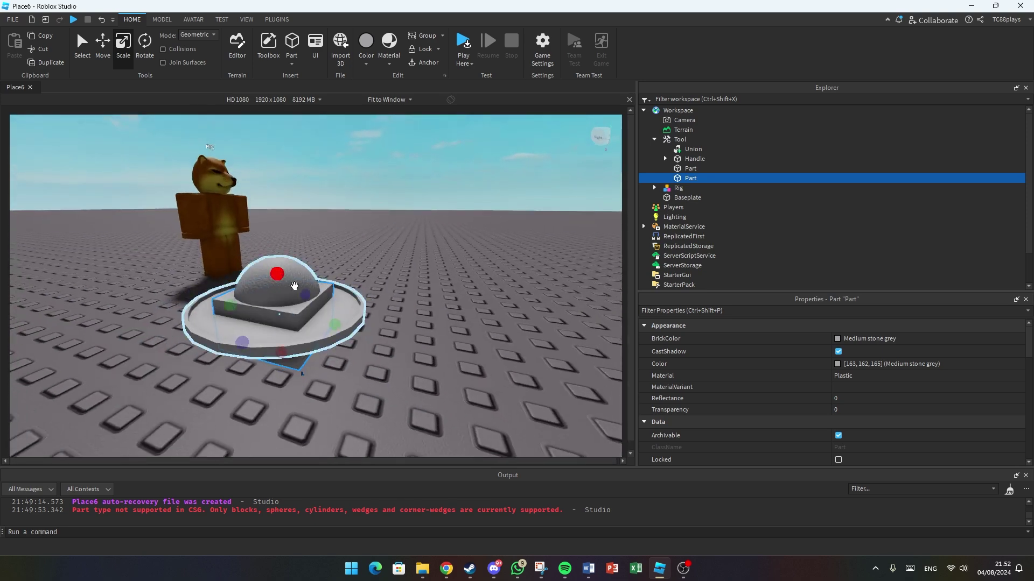
drag(242, 342, 235, 347)
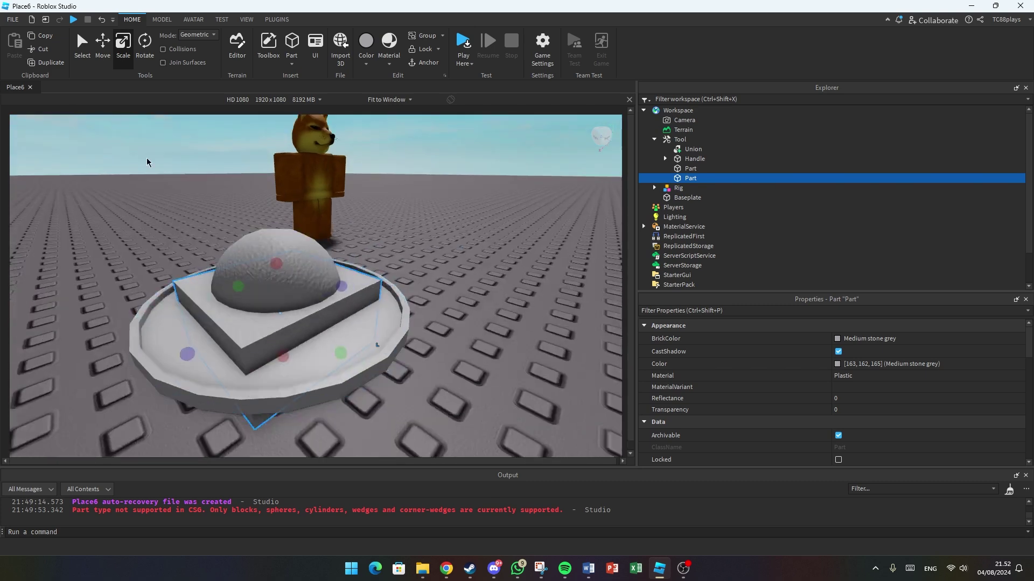
click(162, 19)
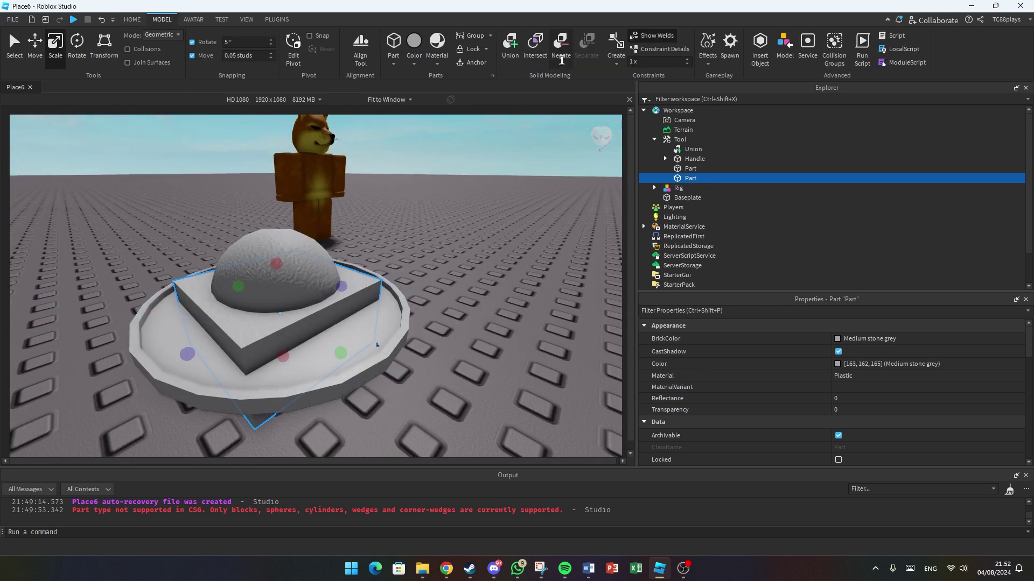
click(559, 54)
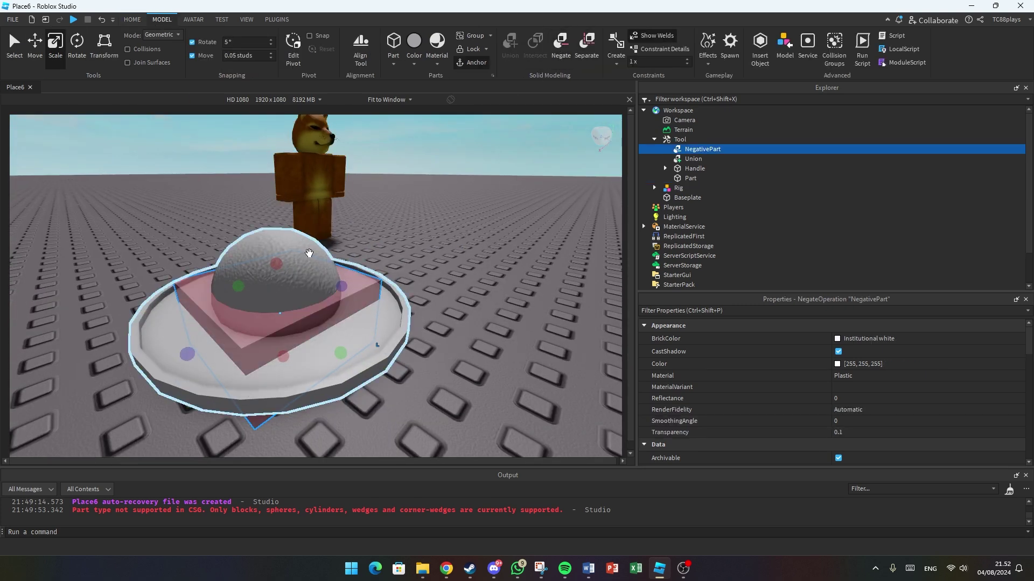
Step: Union the ball part with the negated block to cut it into a dome
click(309, 253)
ctrl+click(273, 313)
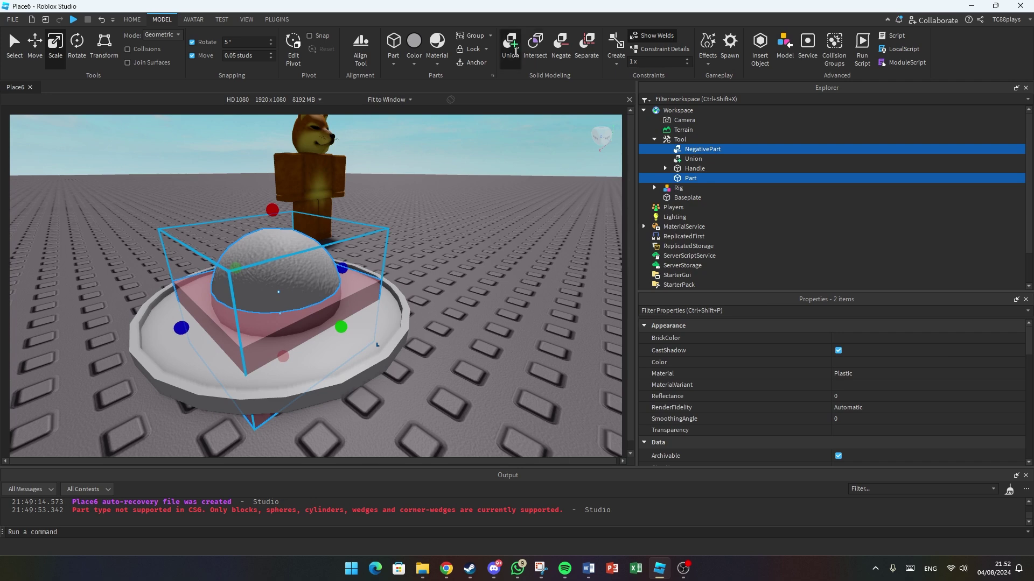
click(510, 48)
Step: Lower the dome onto the plate's surface, refining its height with the move snapping set to 0.025 studs
click(37, 58)
drag(278, 305, 276, 328)
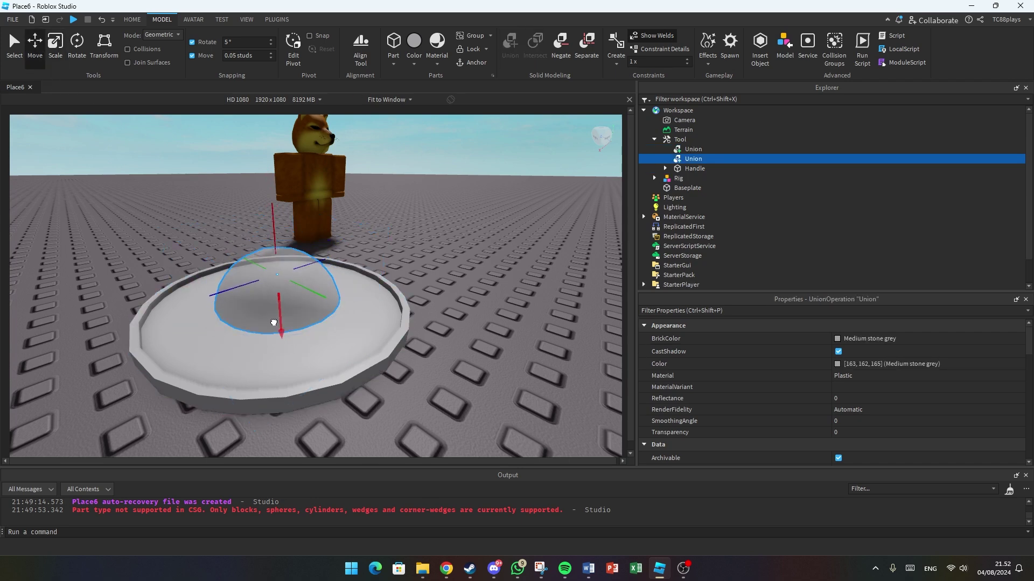
right_drag(274, 325, 291, 314)
scroll(291, 313, up, 5)
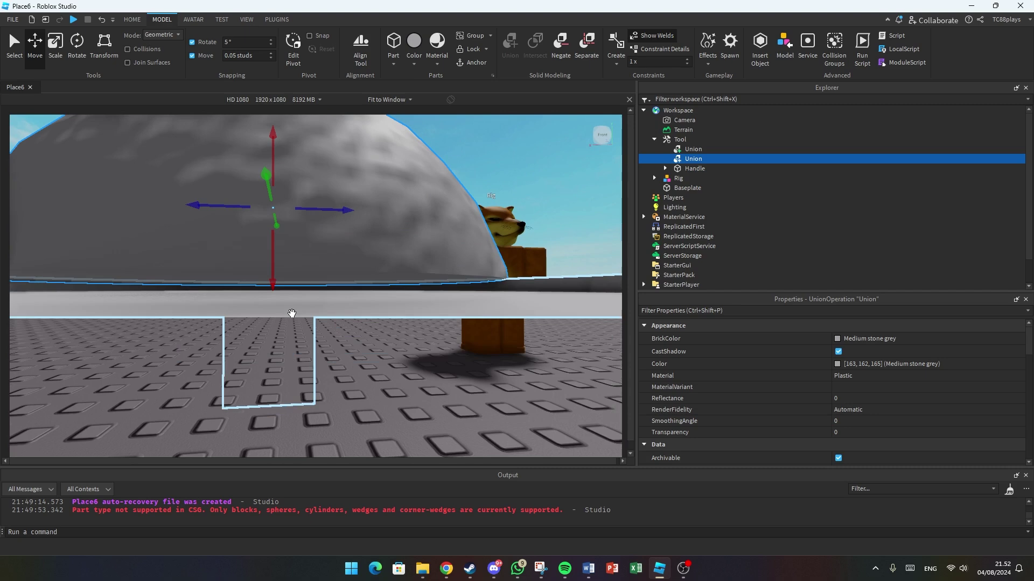
scroll(292, 313, down, 5)
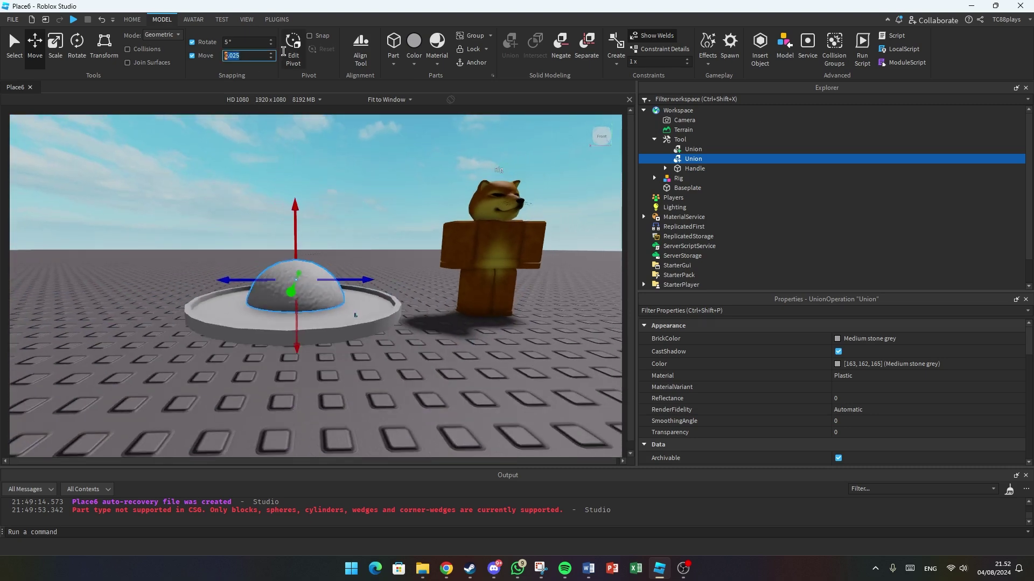
drag(293, 218, 295, 224)
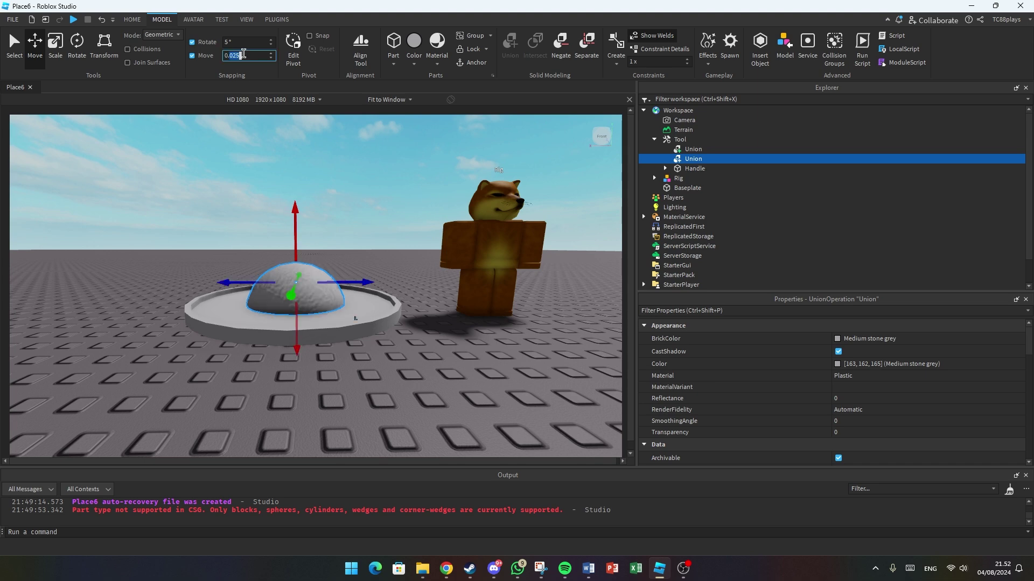
Step: Set the move snapping to 0.1 studs and shift the dome from the plate's centre towards its rim
right_drag(390, 296, 387, 322)
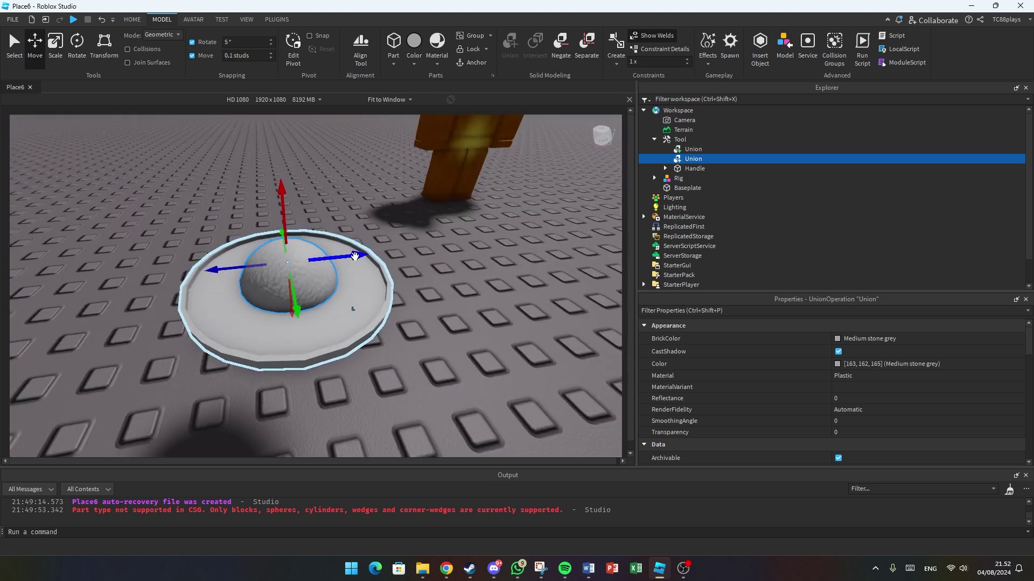
drag(357, 255, 324, 259)
right_drag(388, 278, 383, 290)
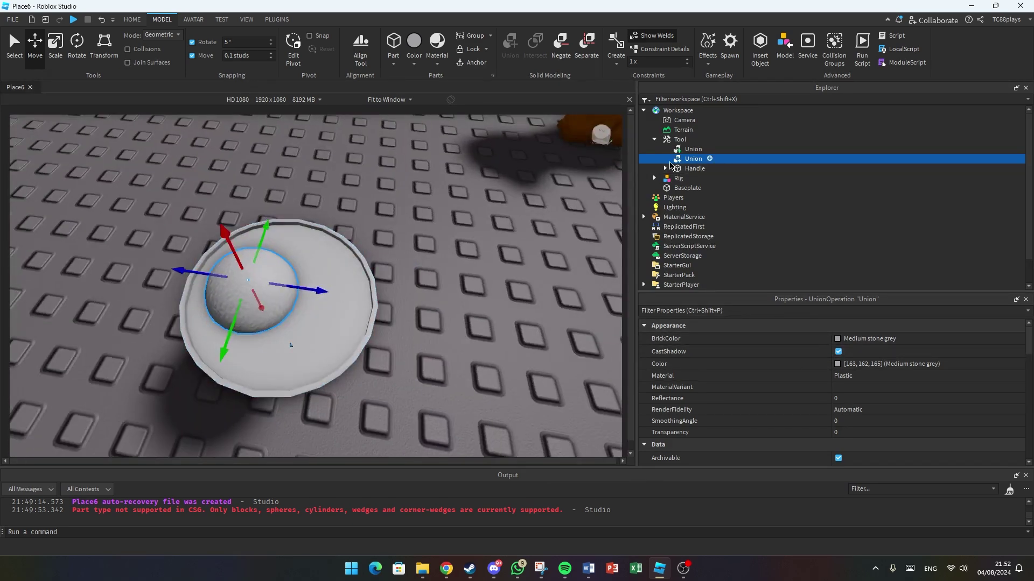
Step: Rename the dome union as Nasi and the plate union as Piring
click(694, 159)
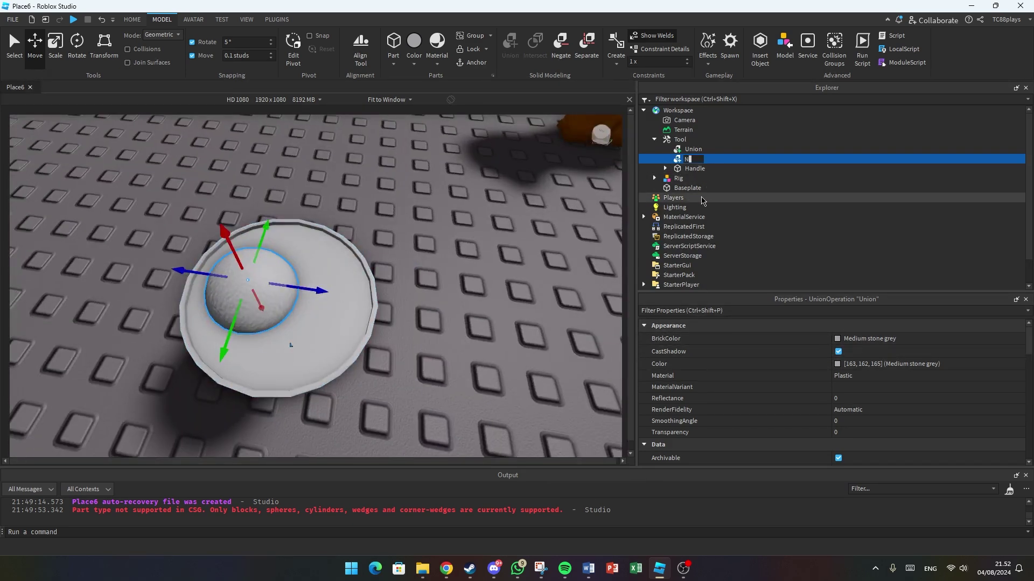
click(694, 150)
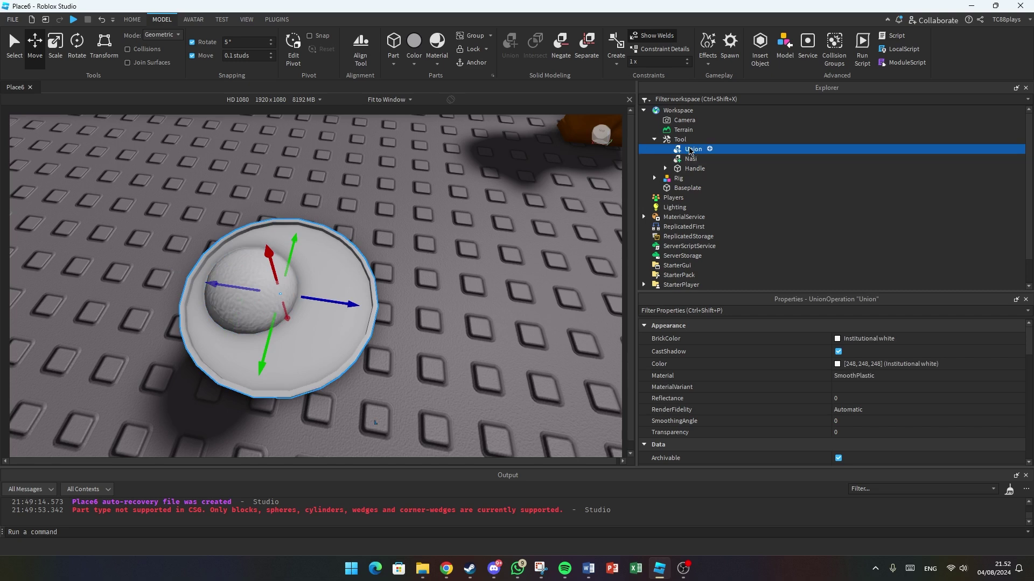
click(694, 150)
text(Piring)
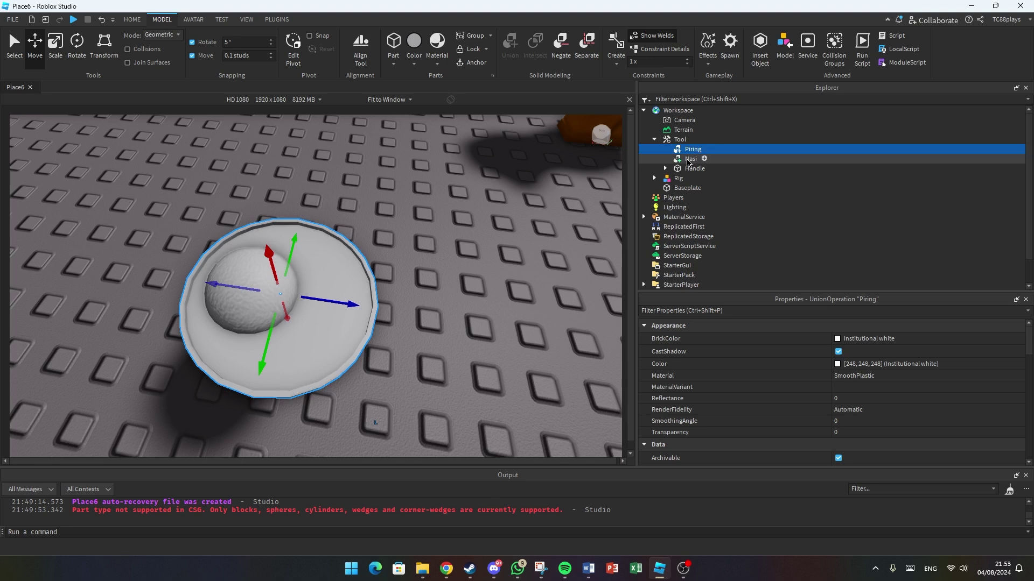
click(705, 159)
click(704, 160)
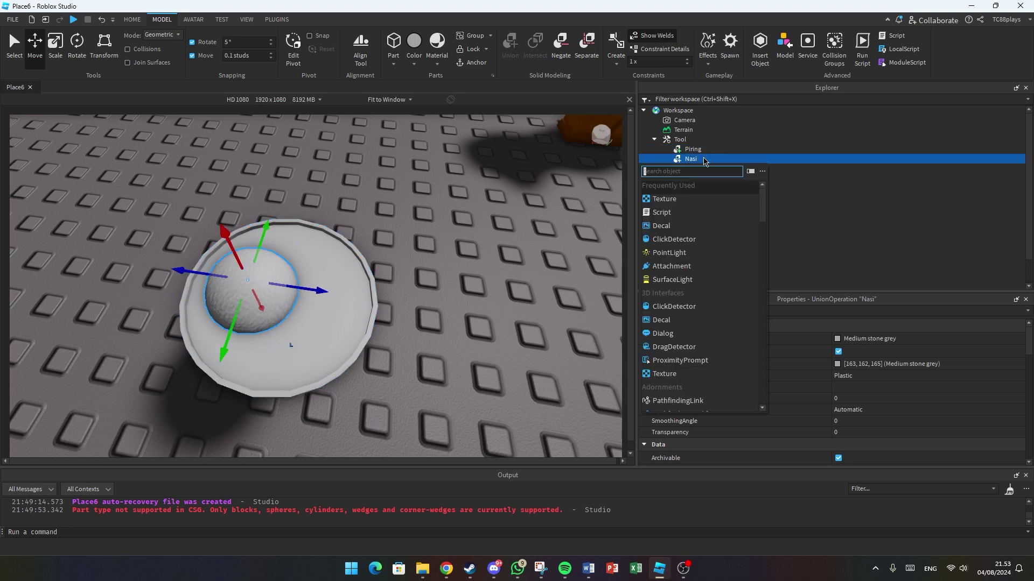
click(709, 199)
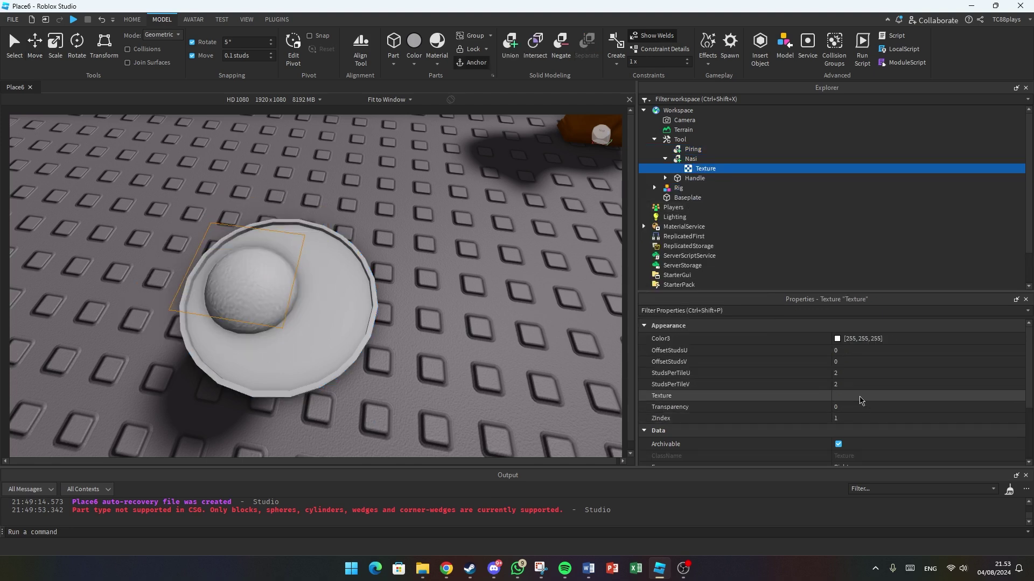
click(859, 397)
key(ctrl+v)
key(Return)
Step: Duplicate the Texture inside Nasi and set the copy's Face to Back
right_drag(448, 353, 439, 344)
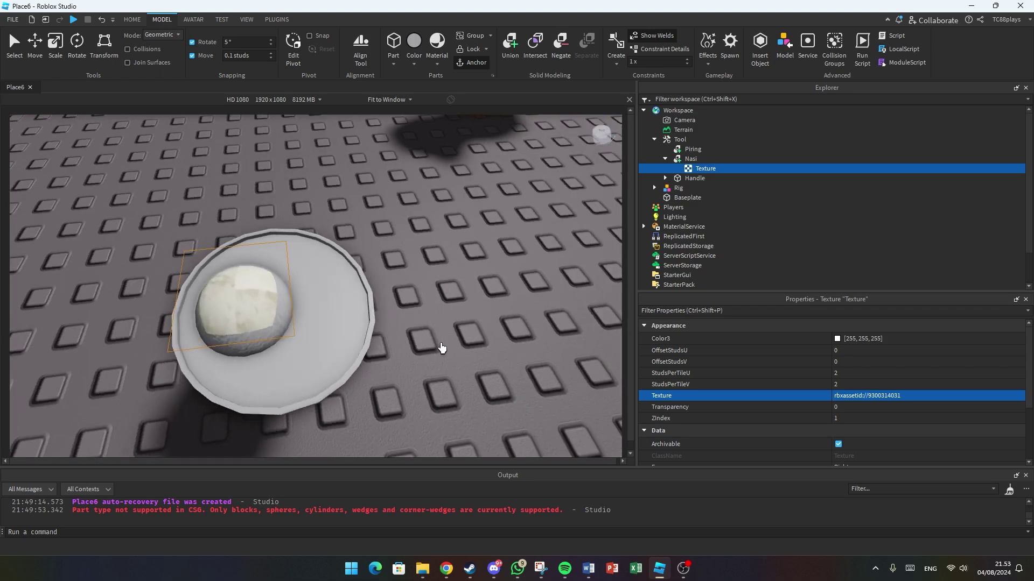
scroll(442, 348, up, 5)
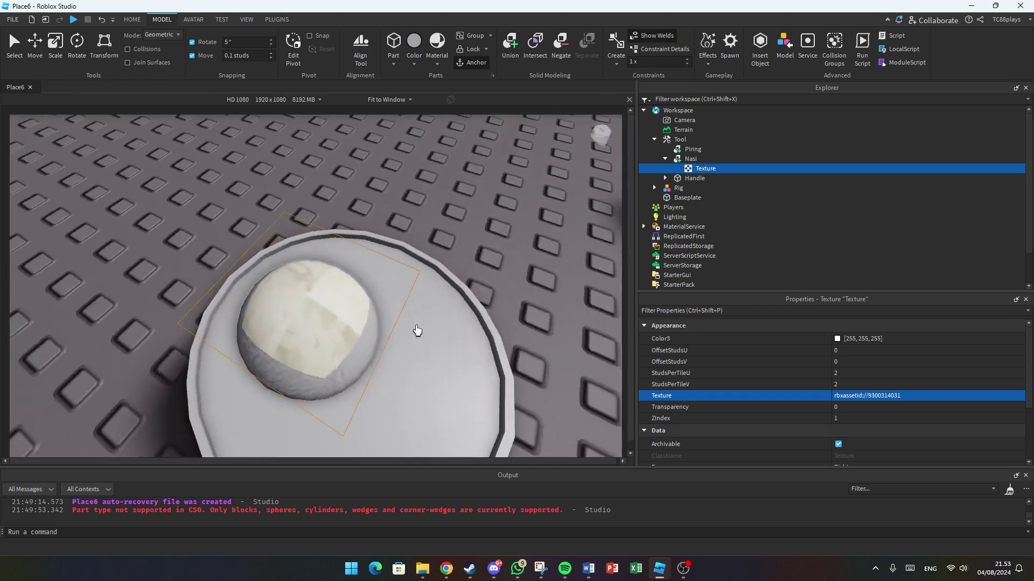
scroll(417, 330, up, 1)
key(ctrl+d)
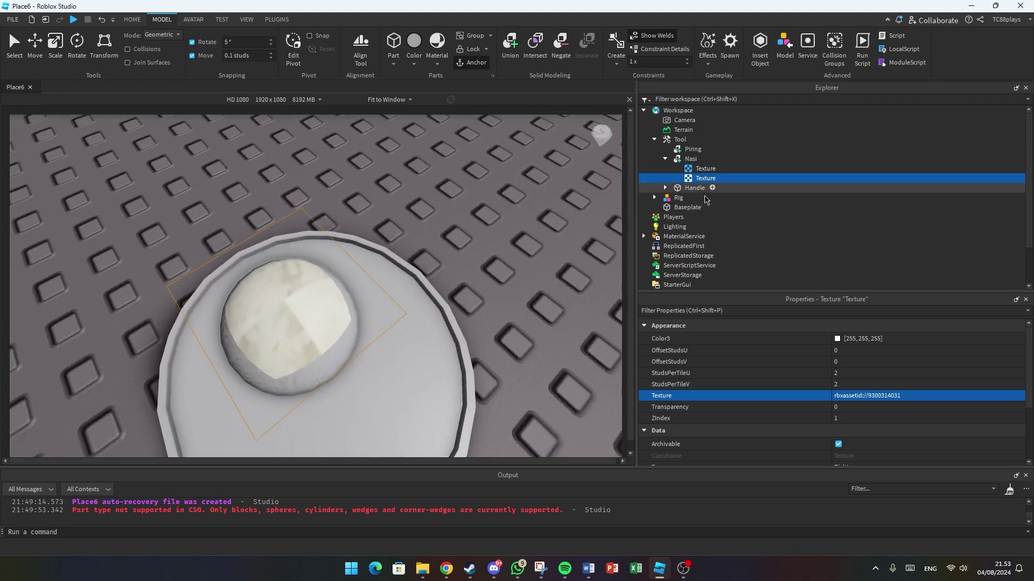
right_drag(524, 344, 538, 317)
scroll(546, 316, down, 3)
scroll(509, 323, up, 3)
scroll(823, 411, down, 2)
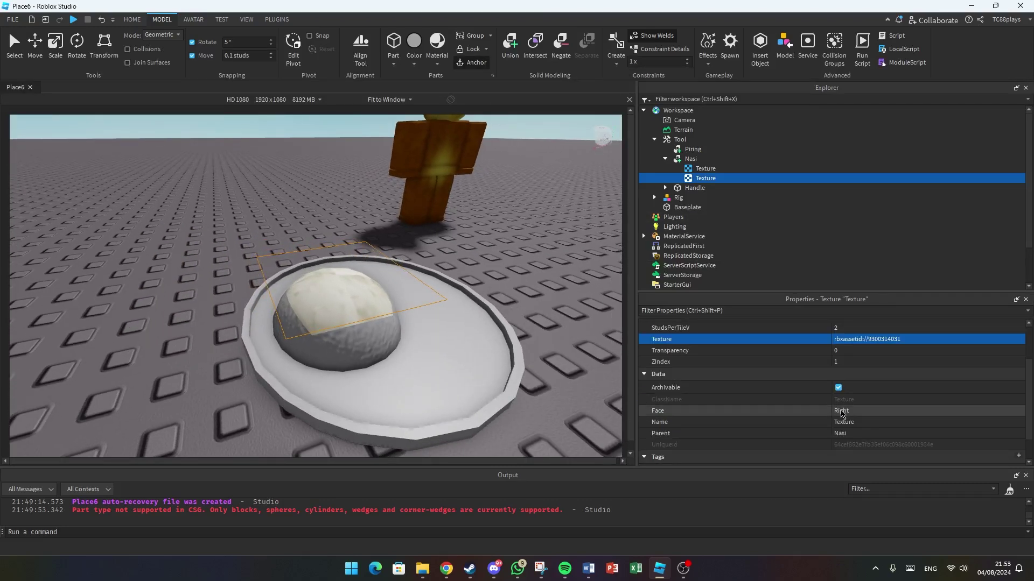
click(863, 412)
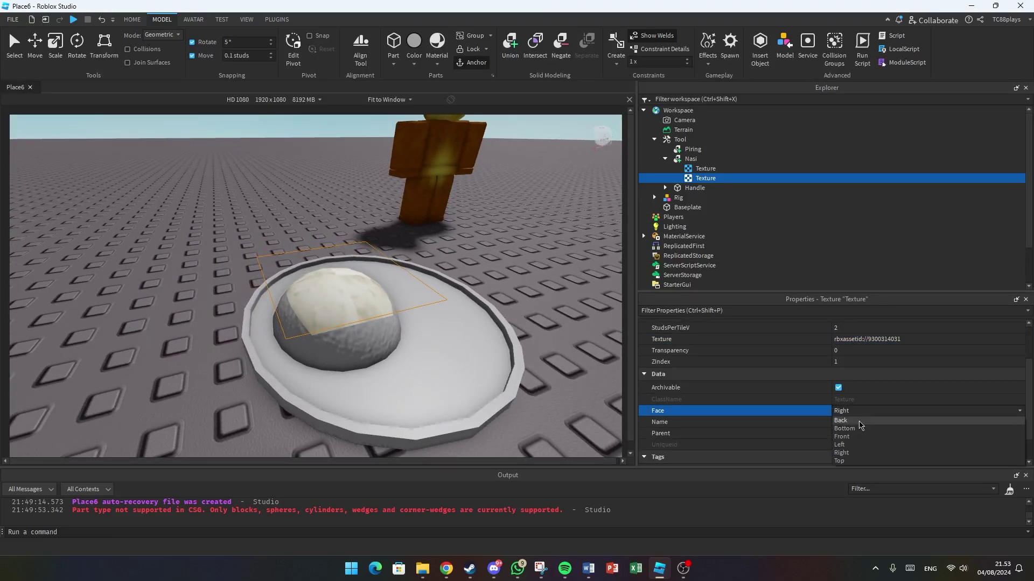
click(860, 425)
Step: Duplicate the Texture twice more and set the copies' Face to Front and Top
key(ctrl+d)
click(854, 411)
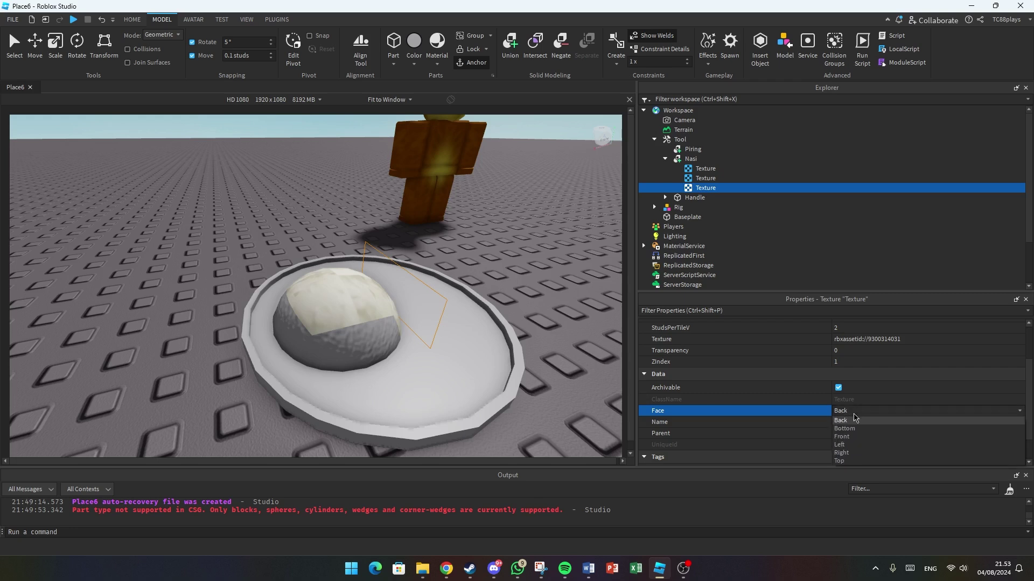
click(841, 437)
key(ctrl+d)
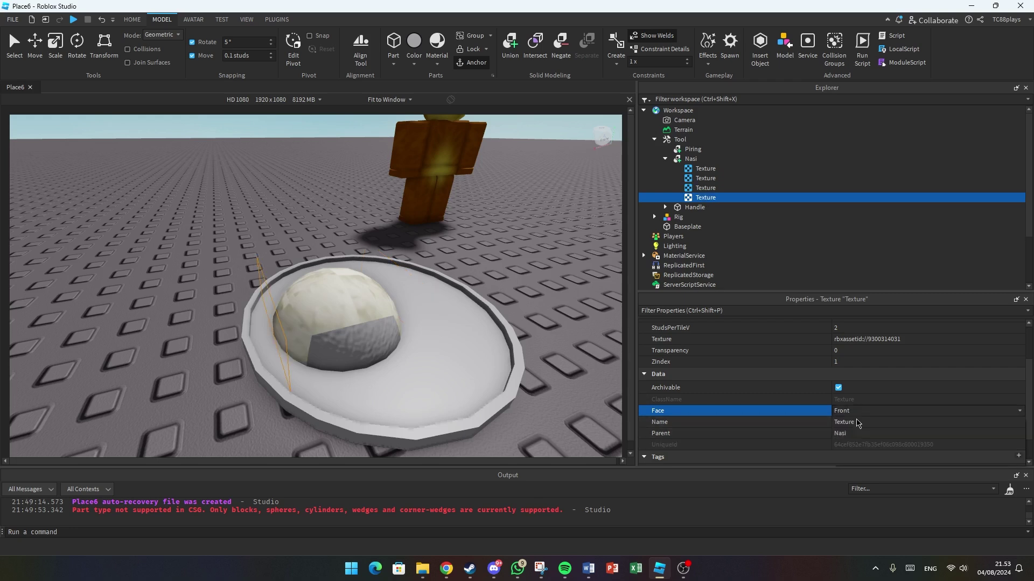
click(859, 411)
click(853, 445)
click(860, 411)
click(855, 460)
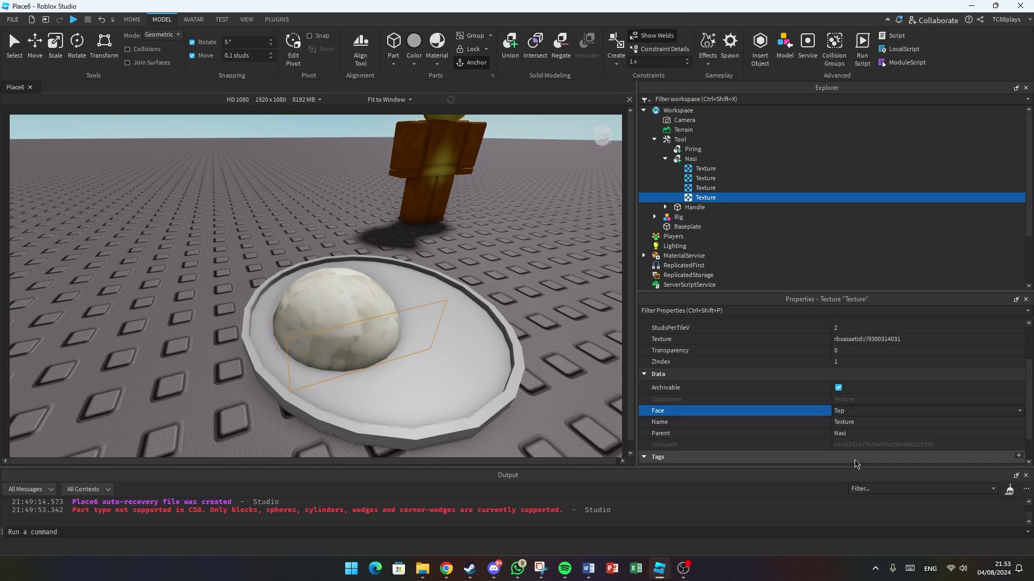
Step: Duplicate the Texture once more with its Face set to Bottom, and collapse the Nasi object's children
key(ctrl+d)
click(860, 413)
click(844, 428)
right_drag(395, 340, 455, 330)
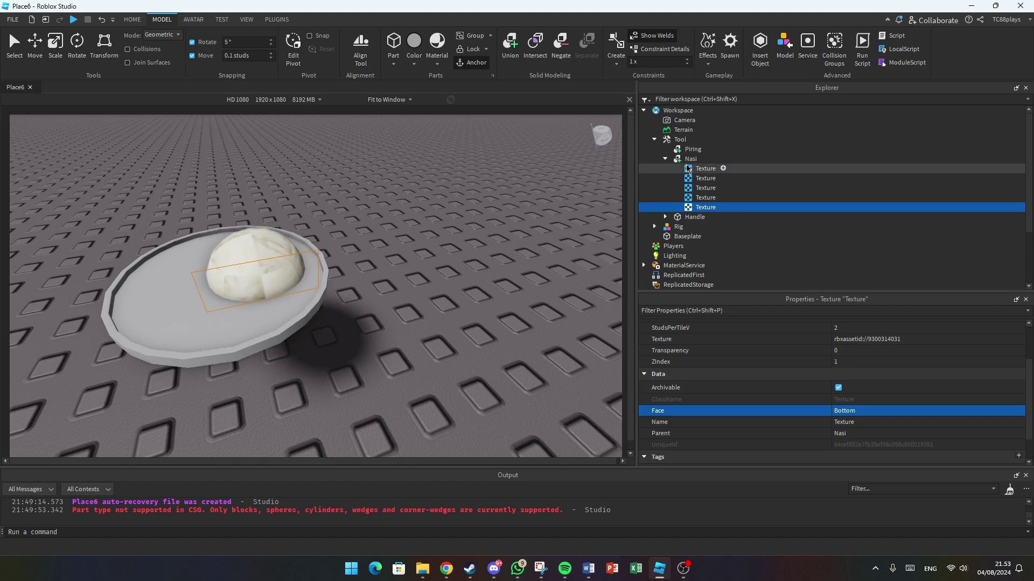
click(665, 159)
right_drag(368, 253, 367, 254)
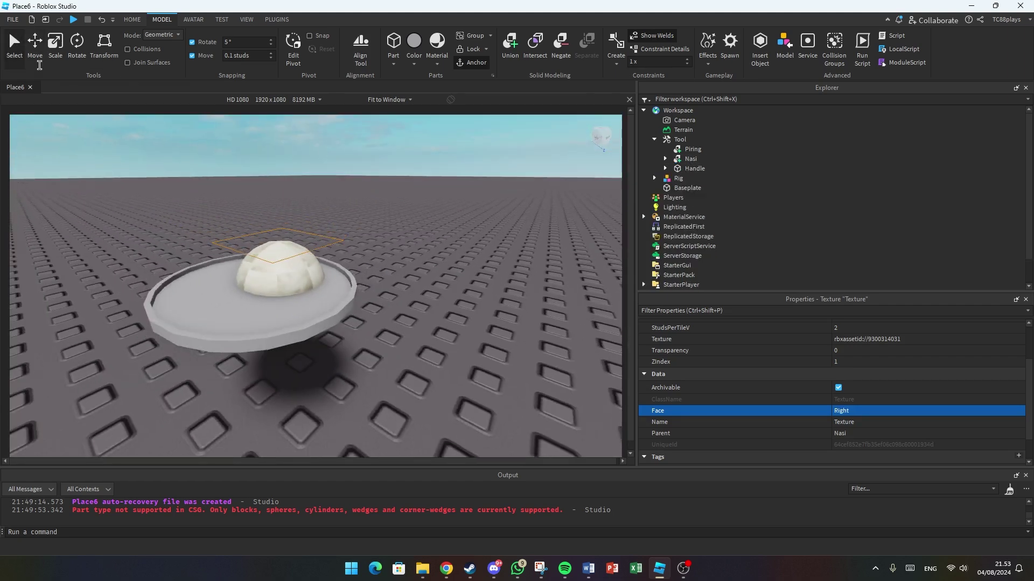
drag(220, 291, 229, 274)
click(274, 258)
key(ctrl+z)
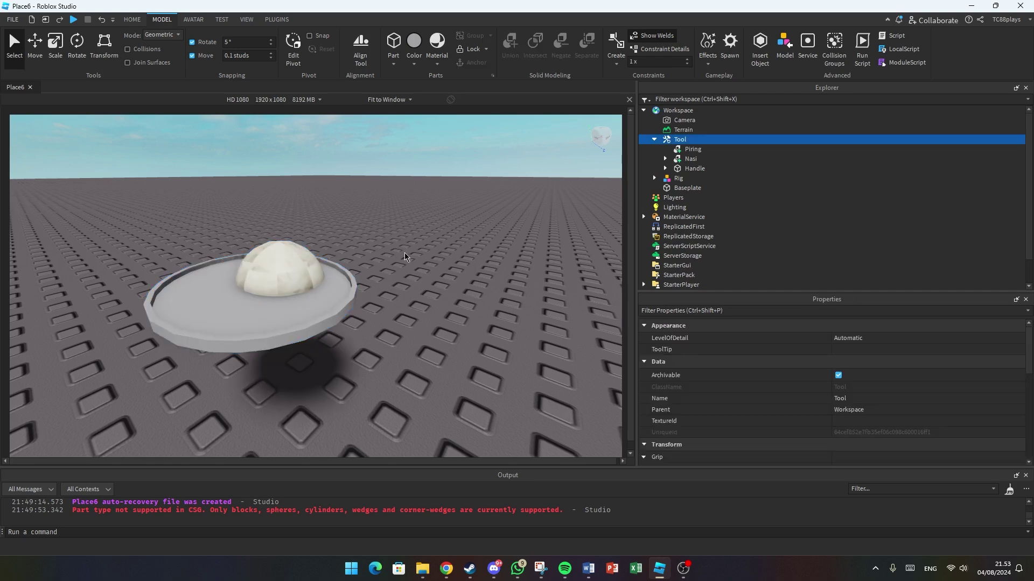
click(405, 256)
Step: Duplicate the Nasi dome and move the copy sideways along the plate so that it partly overlaps the original
alt+click(285, 259)
key(f)
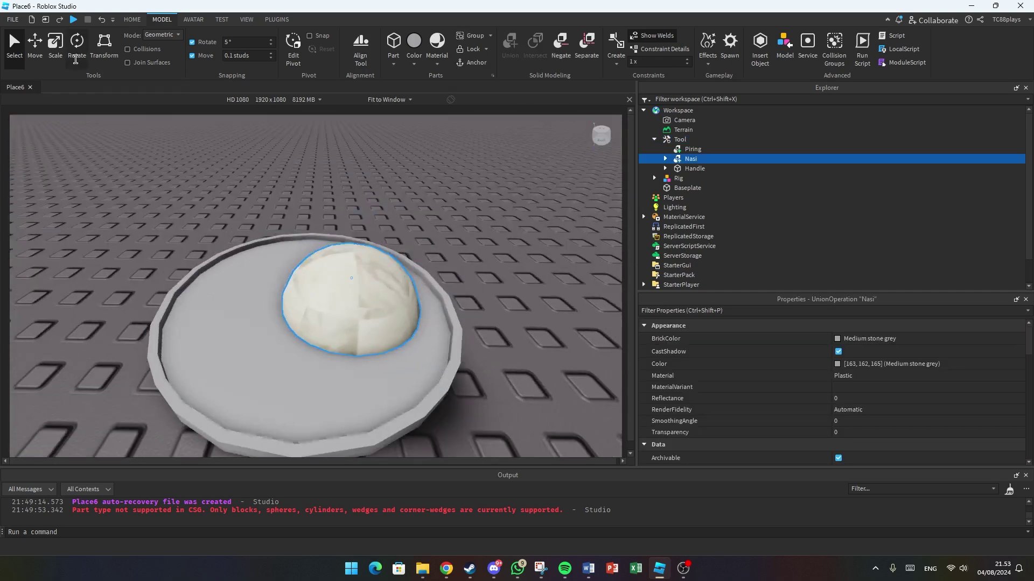
click(27, 50)
key(ctrl+d)
drag(303, 278, 214, 277)
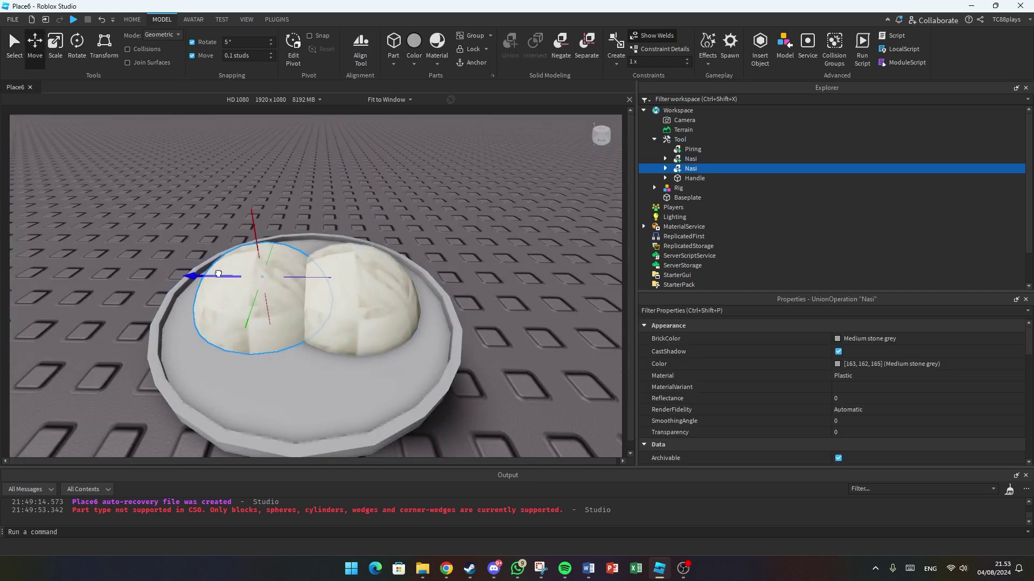
Step: Separate the Nasi copy into its original parts and delete the negative block
click(666, 169)
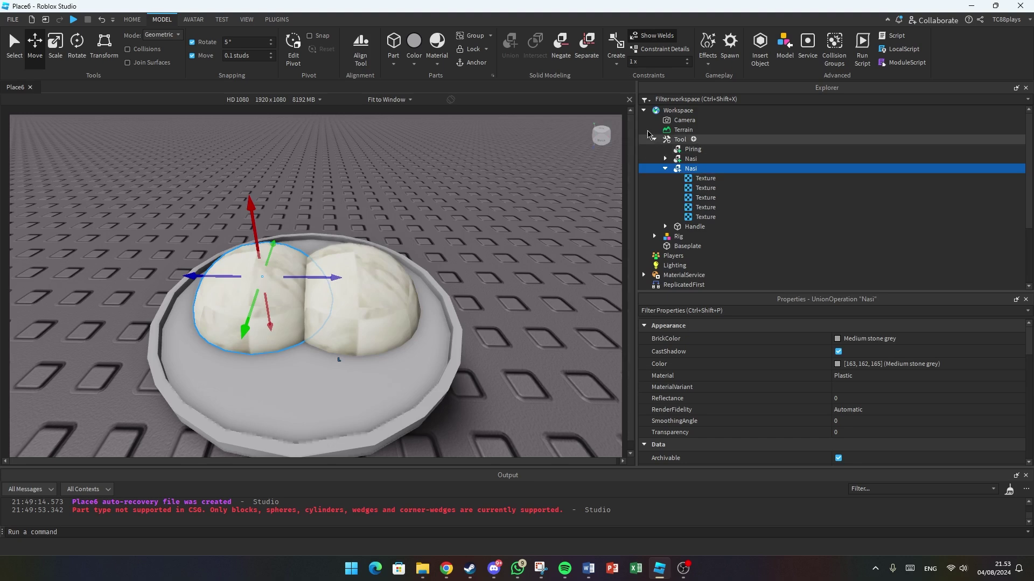
click(586, 43)
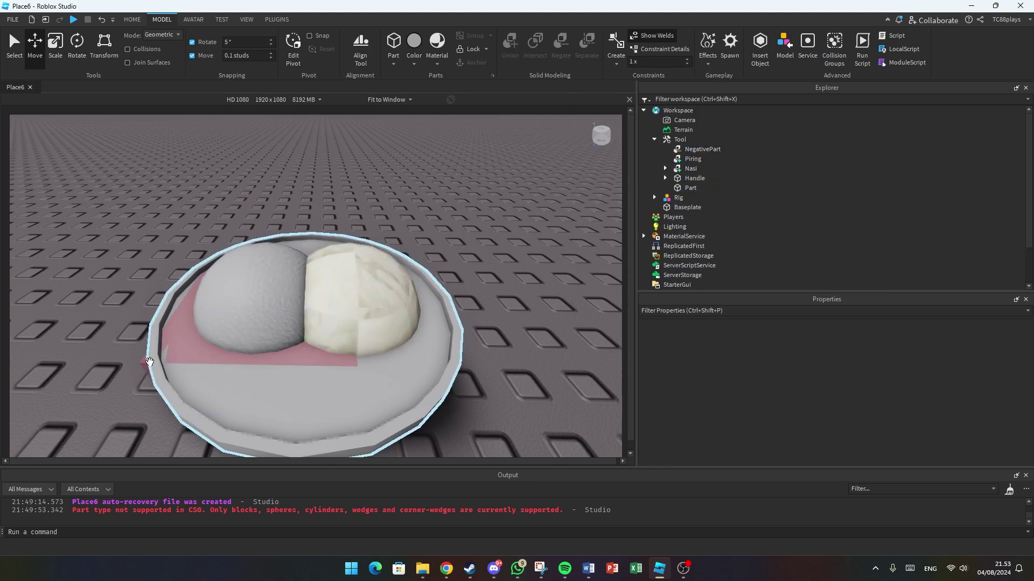
click(161, 357)
key(Delete)
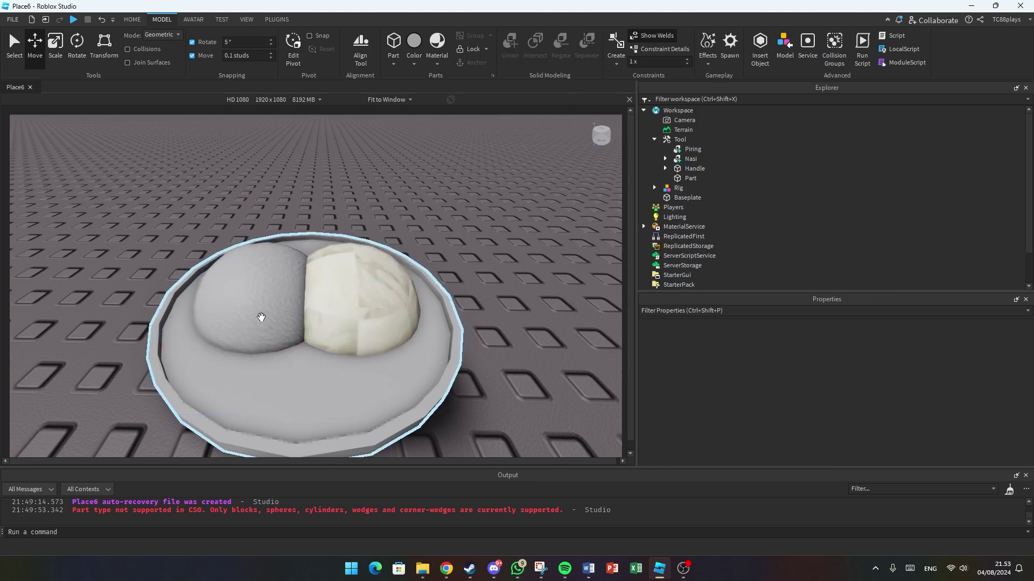
Step: Change the shape of the separated ball part to Block
click(261, 303)
alt+click(260, 297)
right_drag(263, 272, 323, 275)
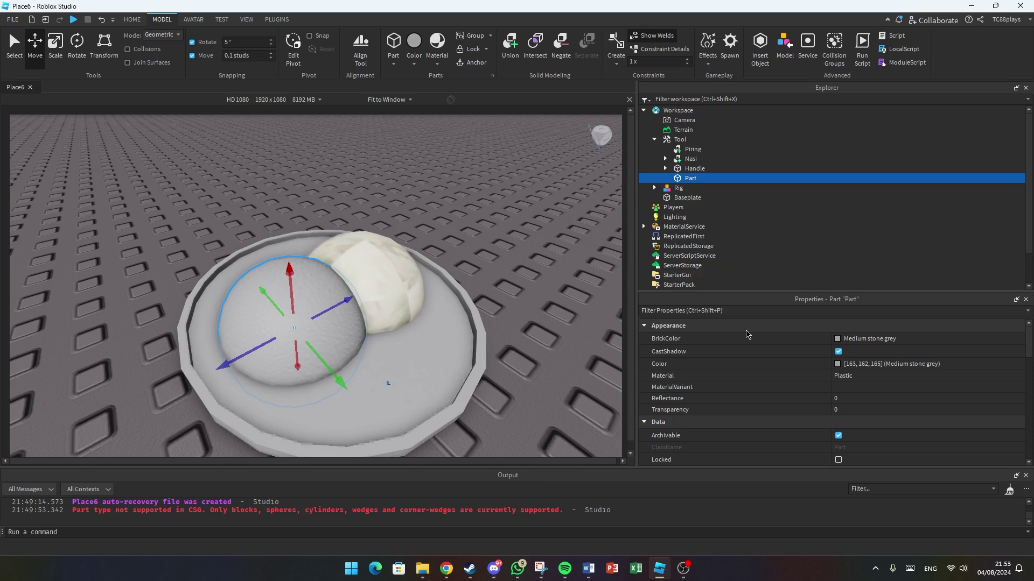
scroll(839, 387, down, 10)
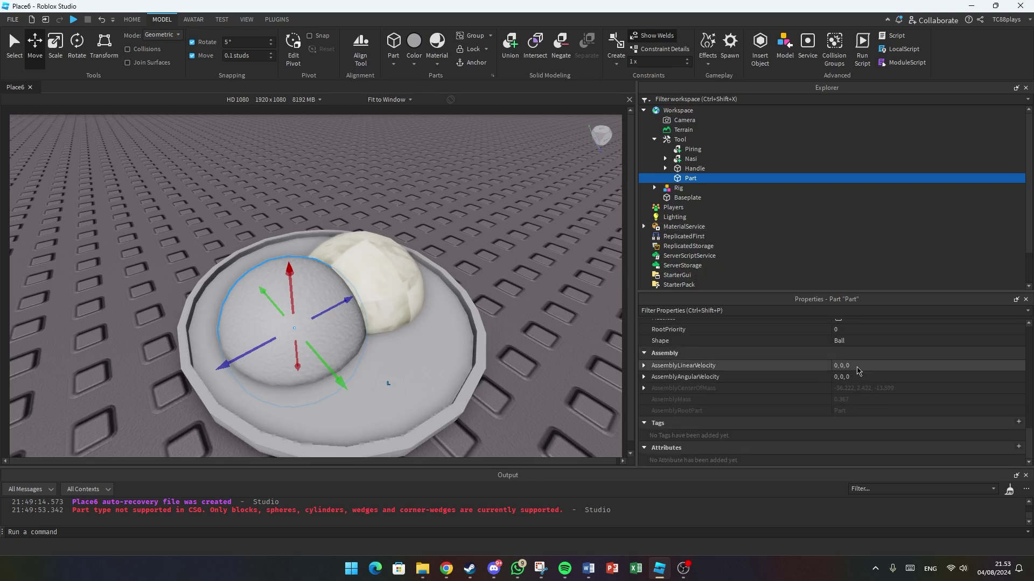
click(861, 341)
click(861, 362)
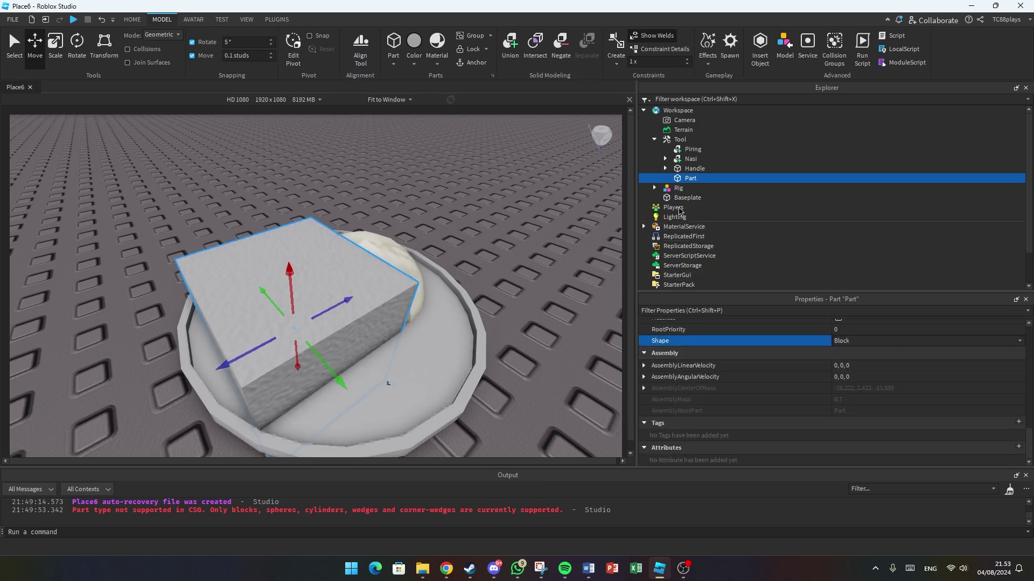
Step: Insert a SpecialMesh object into the block part
click(705, 178)
text(so)
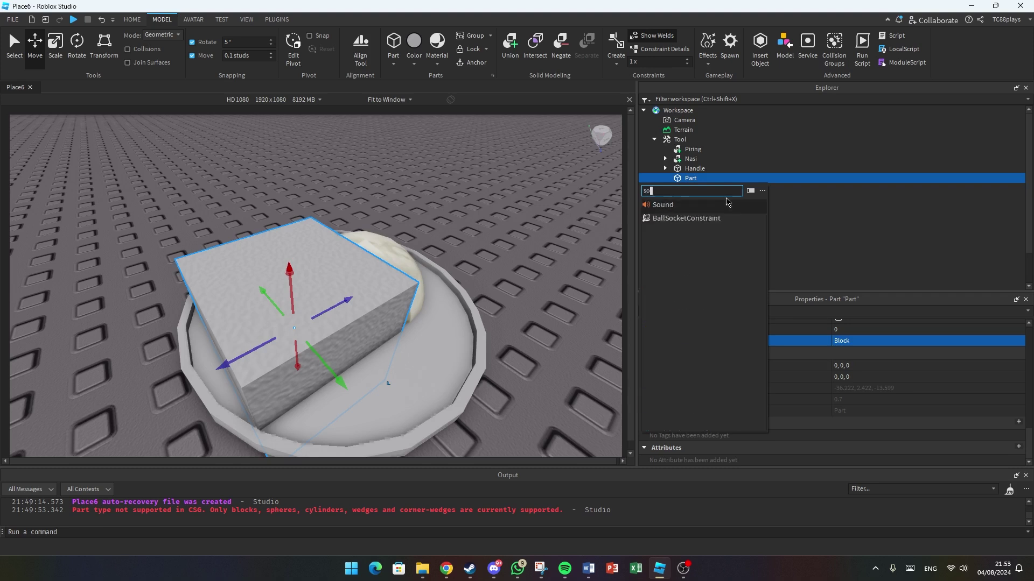
text(ec)
click(726, 204)
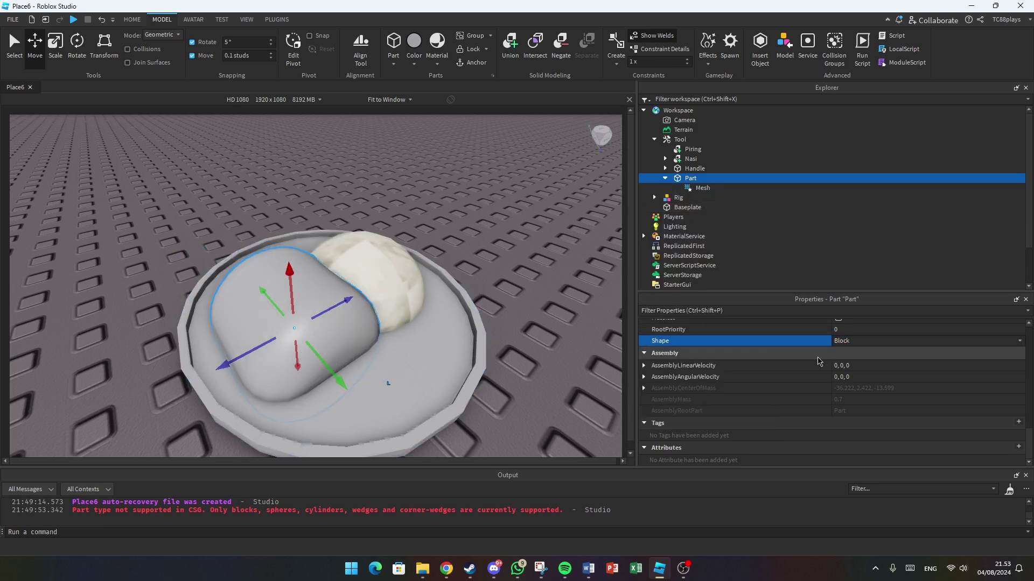
Step: Set the MeshType of the block part's SpecialMesh to Sphere
click(694, 188)
scroll(845, 372, up, 2)
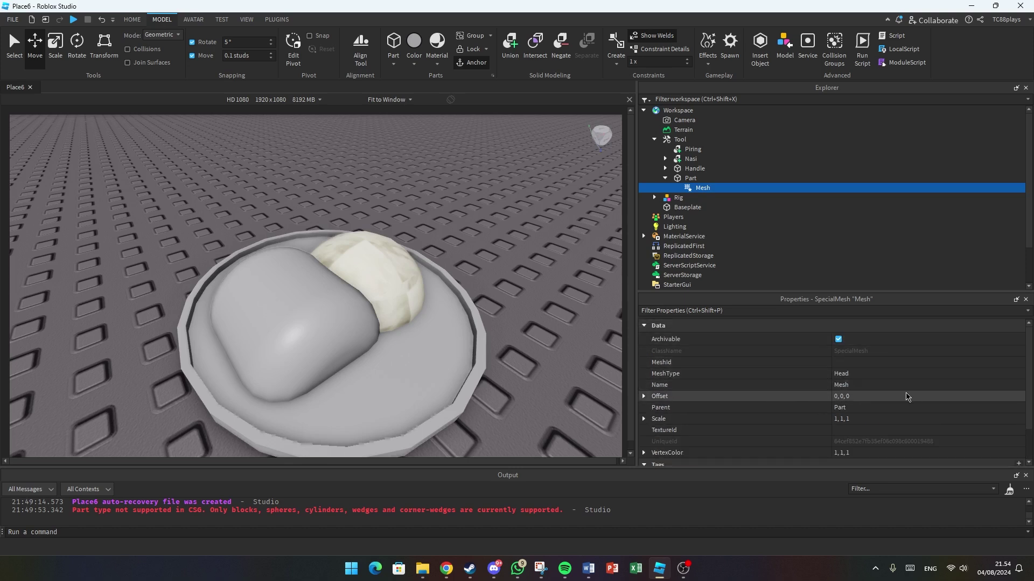
click(878, 374)
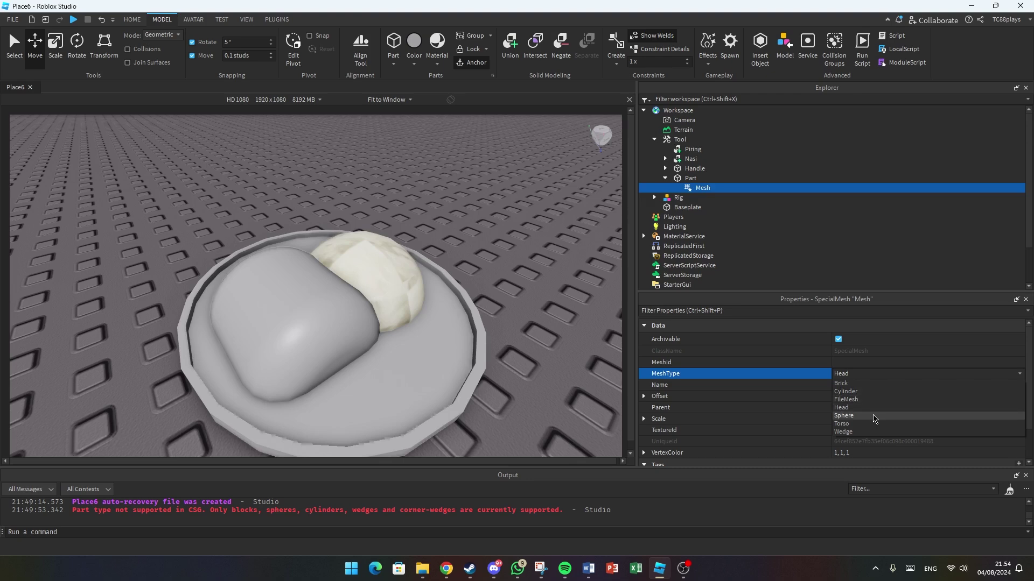
click(844, 416)
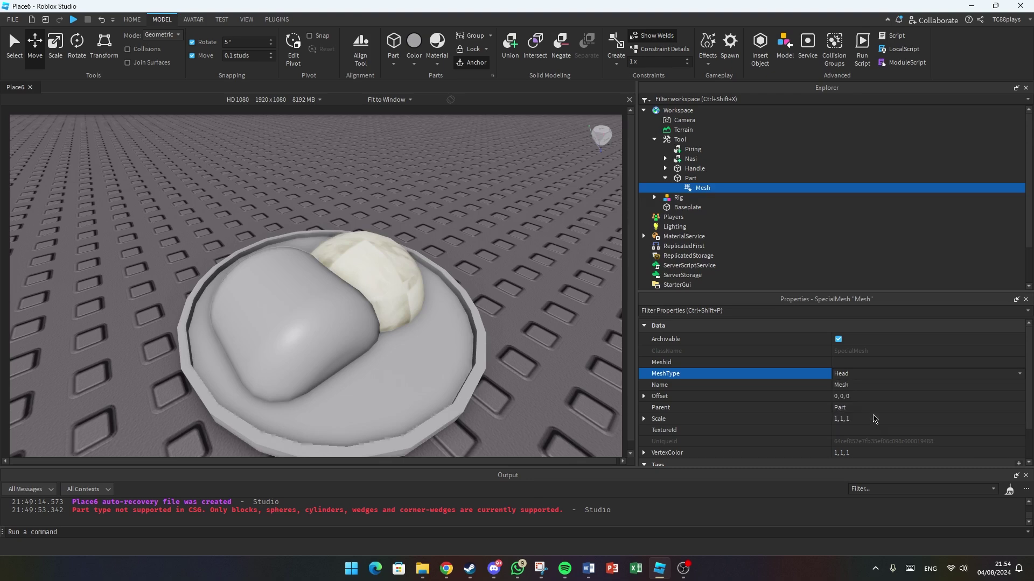
Step: Scale the rounded part down to a small oval piece beside the rice dome
right_drag(438, 357, 445, 353)
click(385, 304)
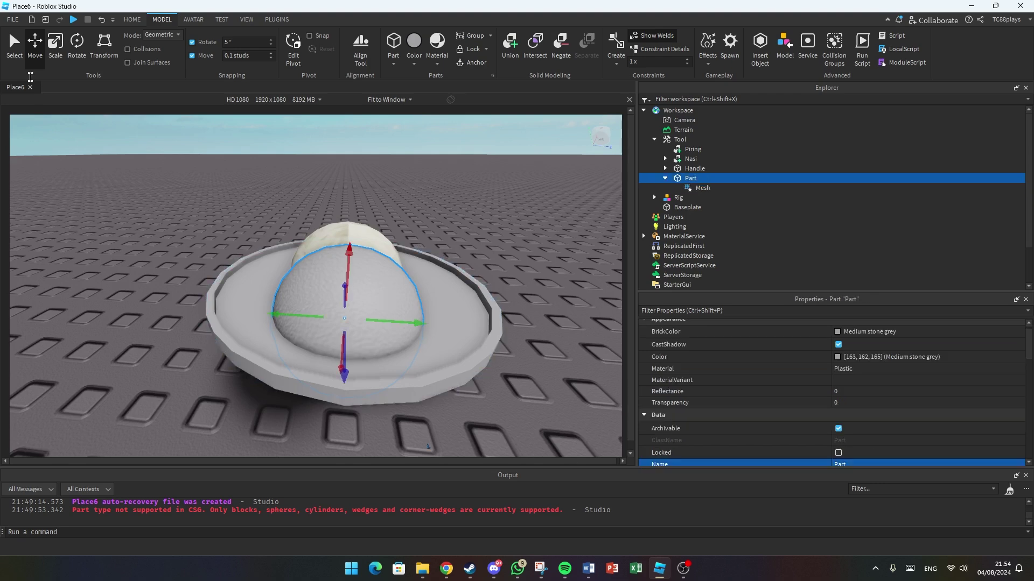
click(55, 47)
drag(249, 317, 229, 311)
right_drag(333, 279, 326, 269)
scroll(323, 264, down, 3)
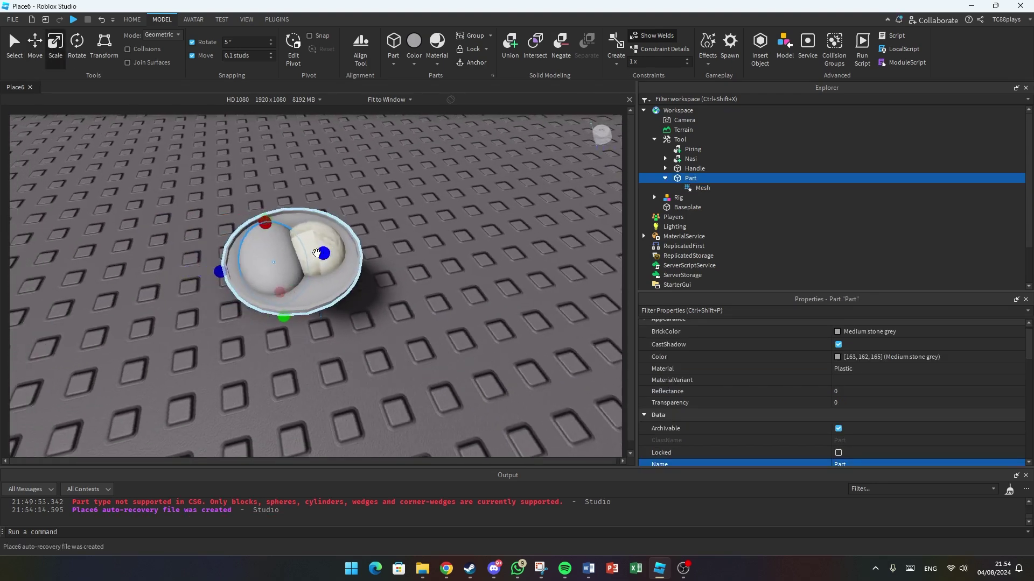
scroll(341, 279, up, 5)
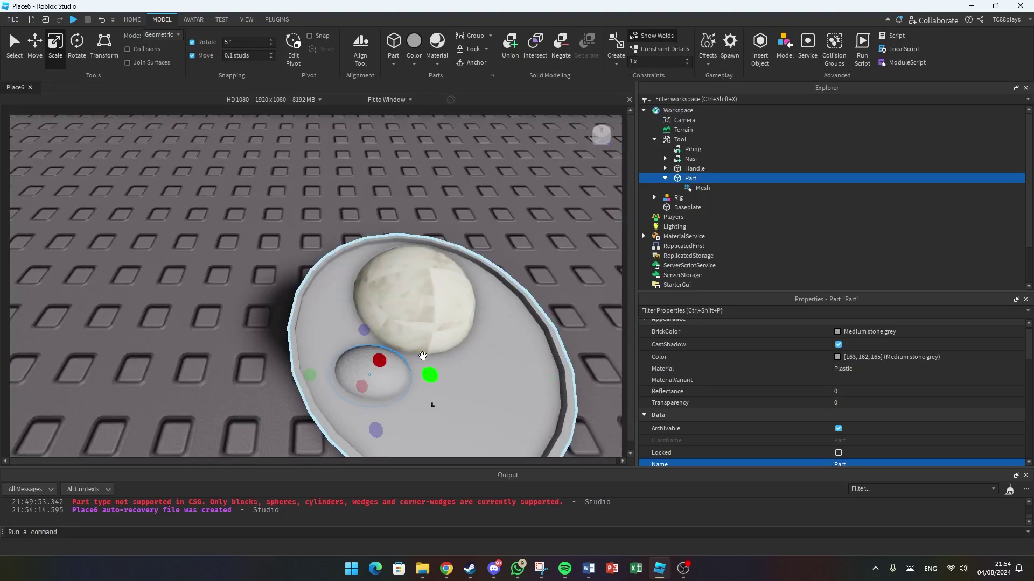
Step: Move the oval piece beside the rice dome and adjust its height so that it rests on the plate
click(36, 63)
right_drag(344, 302, 340, 294)
scroll(340, 294, up, 2)
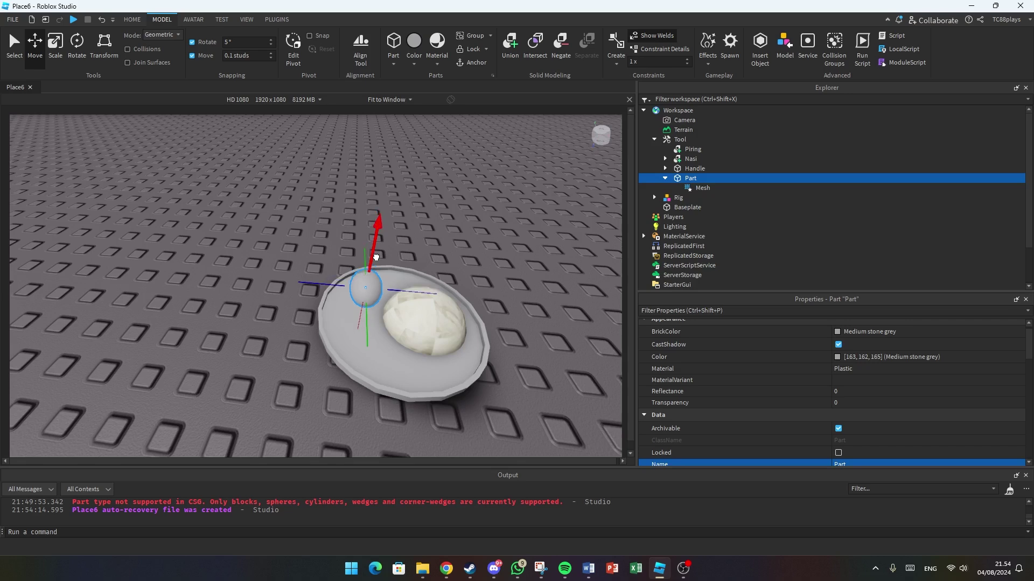
drag(379, 268, 389, 267)
right_drag(389, 267, 390, 270)
right_drag(352, 226, 490, 312)
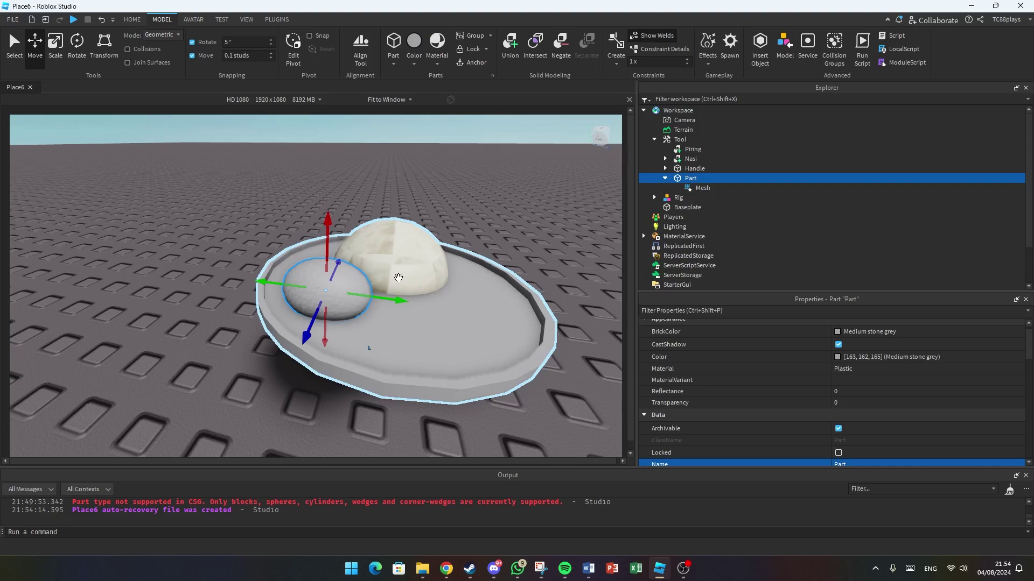
right_drag(398, 278, 365, 269)
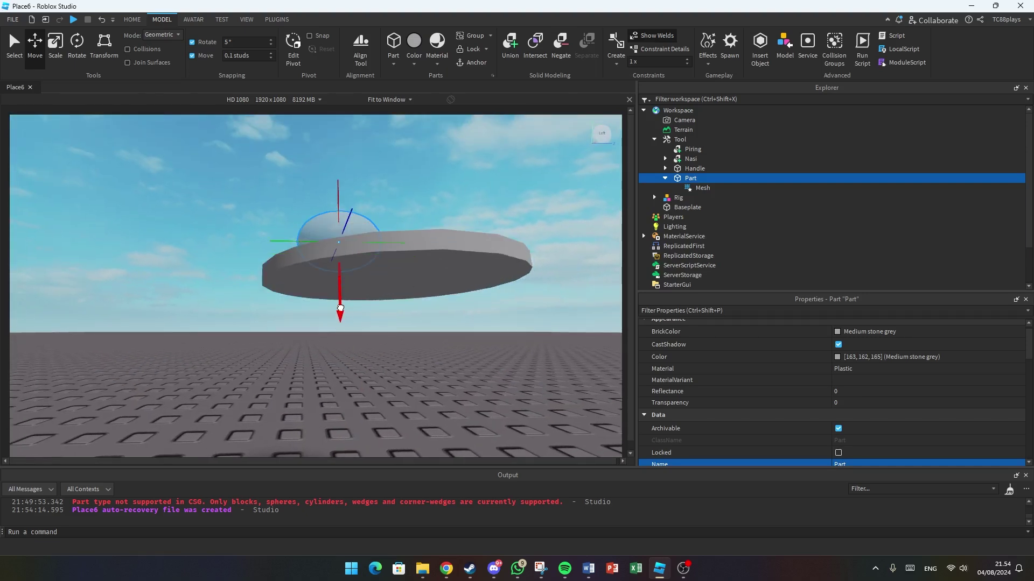
right_drag(343, 319, 358, 311)
right_drag(329, 274, 328, 274)
Step: Flatten the oval piece by reducing its height above the plate
click(55, 44)
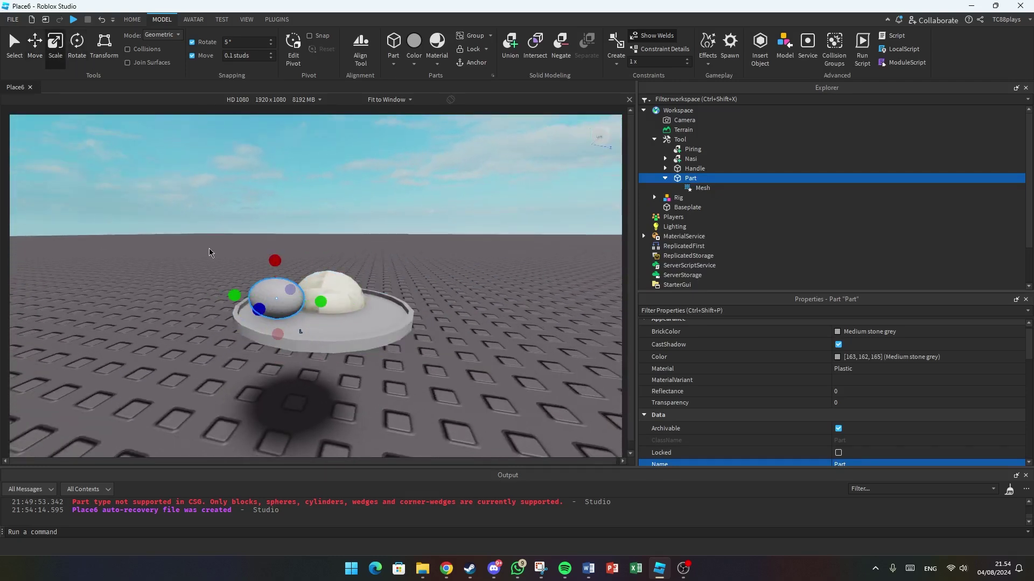
drag(273, 257, 266, 274)
right_drag(288, 265, 289, 263)
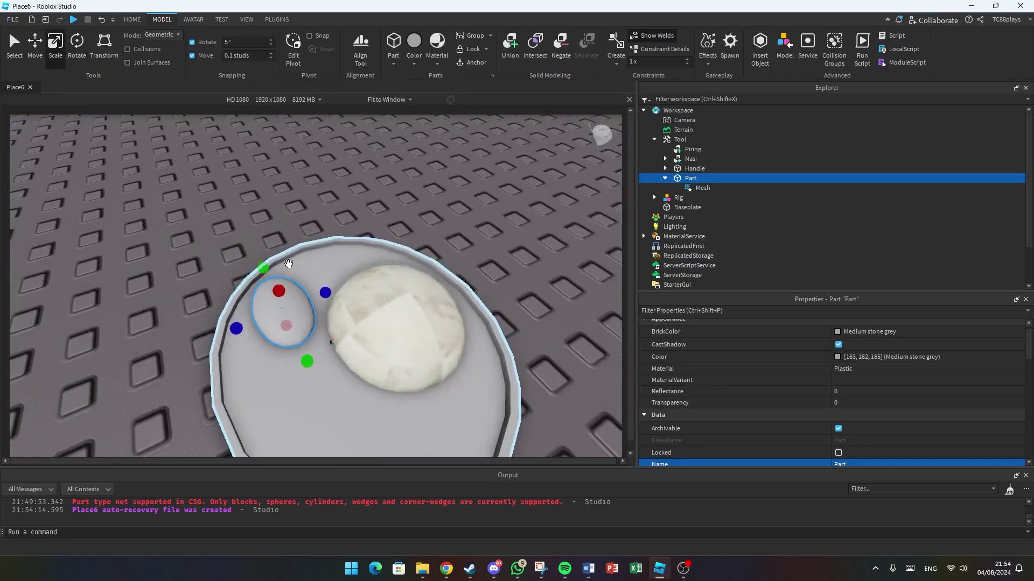
right_drag(235, 337, 64, 69)
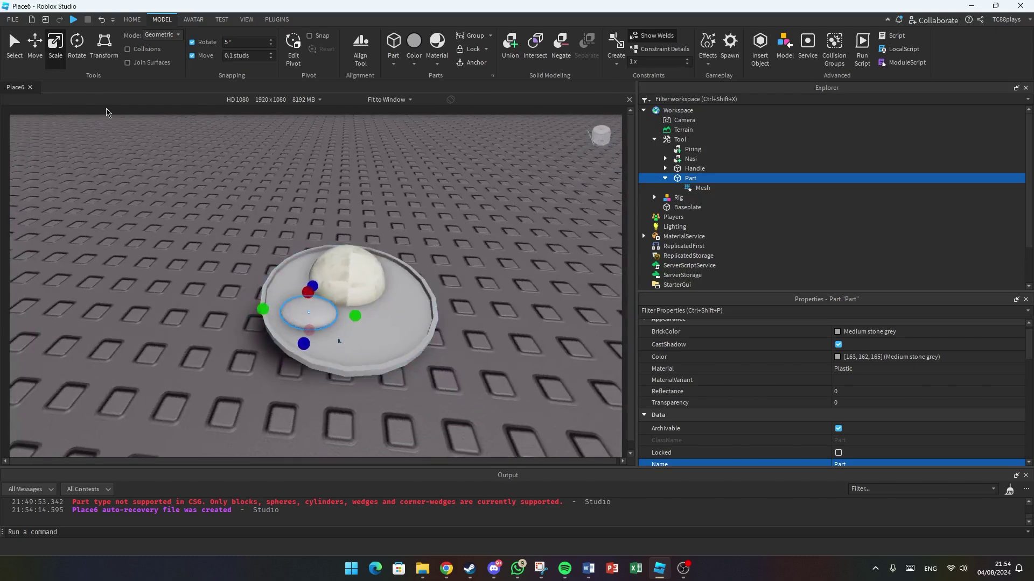
Step: Duplicate the oval part and delete the Mesh from the copy
key(ctrl+d)
scroll(844, 414, down, 3)
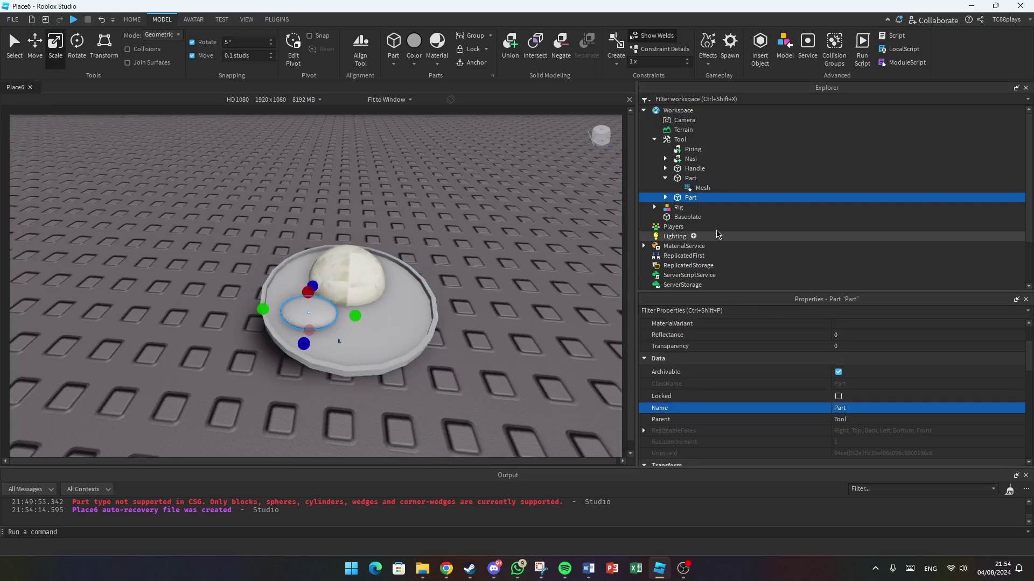
click(667, 201)
click(702, 207)
key(Delete)
click(703, 189)
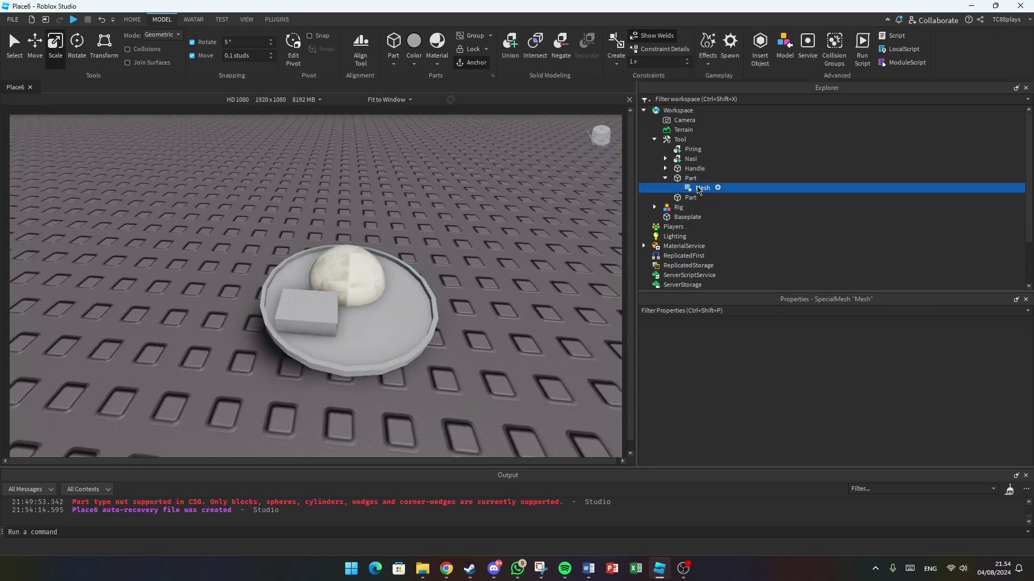
Step: Change the shape of the copied part to Cylinder
click(692, 198)
scroll(900, 420, down, 3)
scroll(901, 420, down, 6)
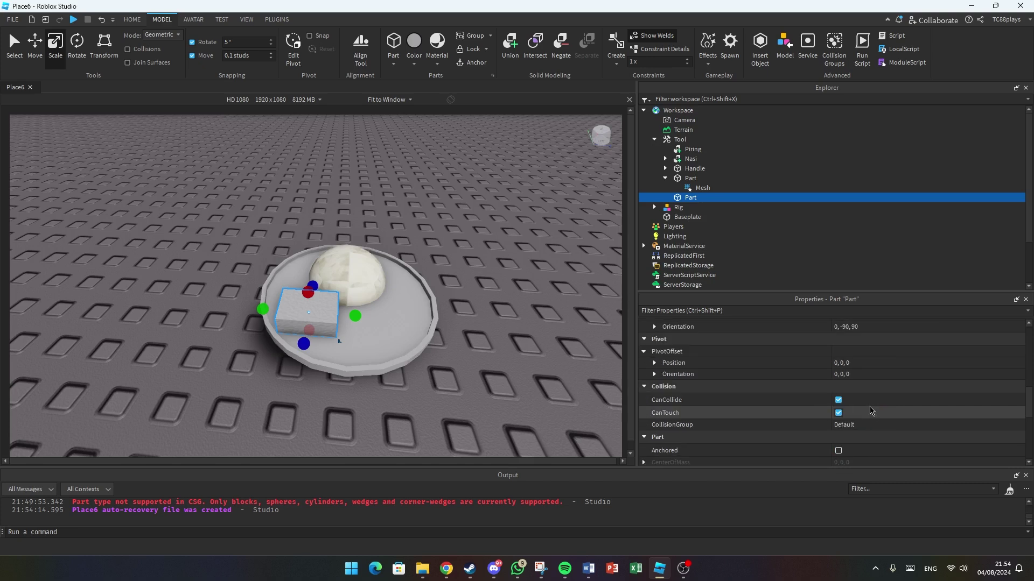
click(870, 371)
scroll(883, 389, down, 5)
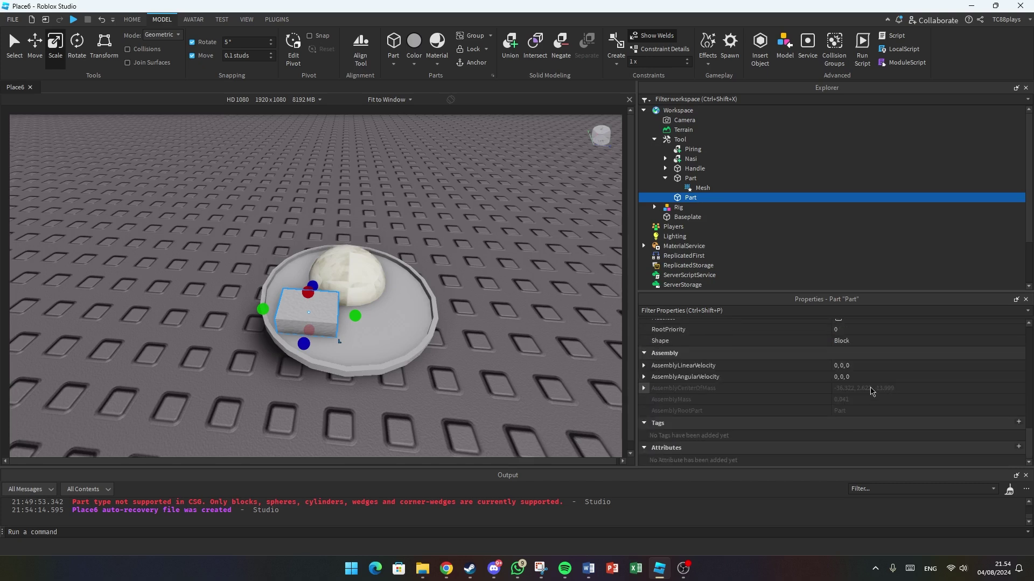
click(872, 341)
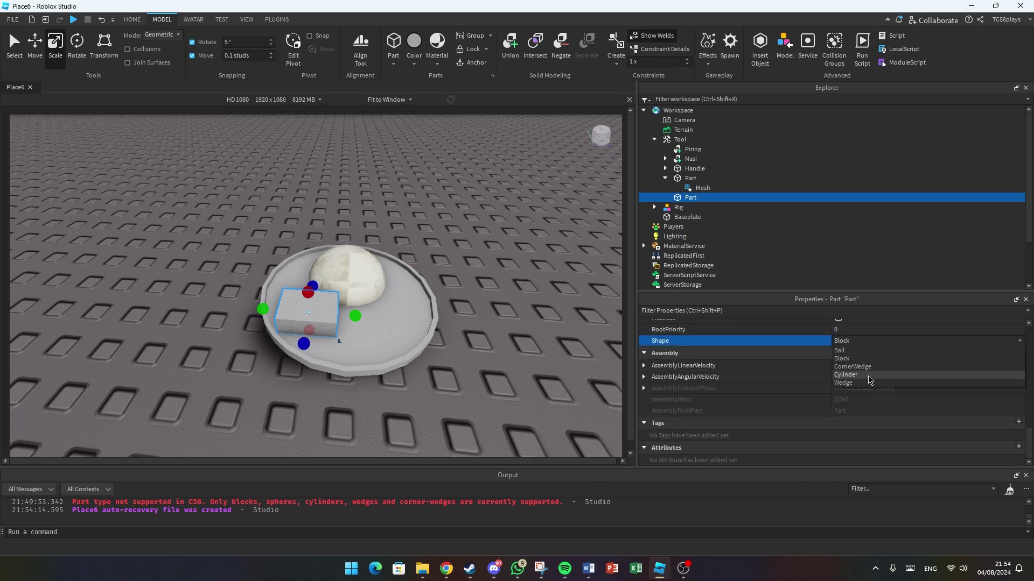
click(869, 375)
key(ctrl+t)
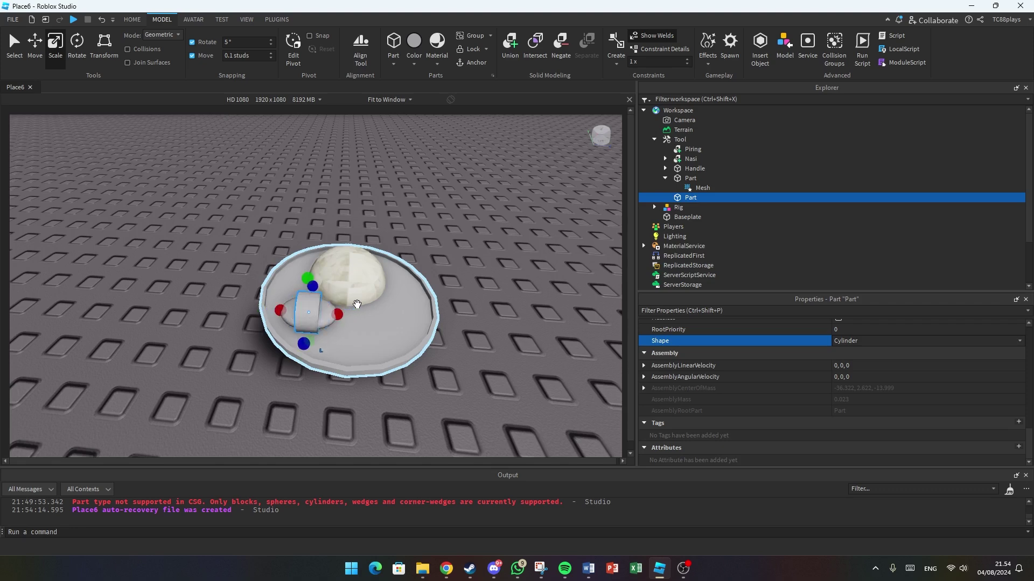
Step: Set the move snapping to 0.025 studs and scale the cylinder into a long, thin stick extending from the oval piece
right_drag(339, 313, 300, 339)
ctrl+drag(299, 339, 412, 407)
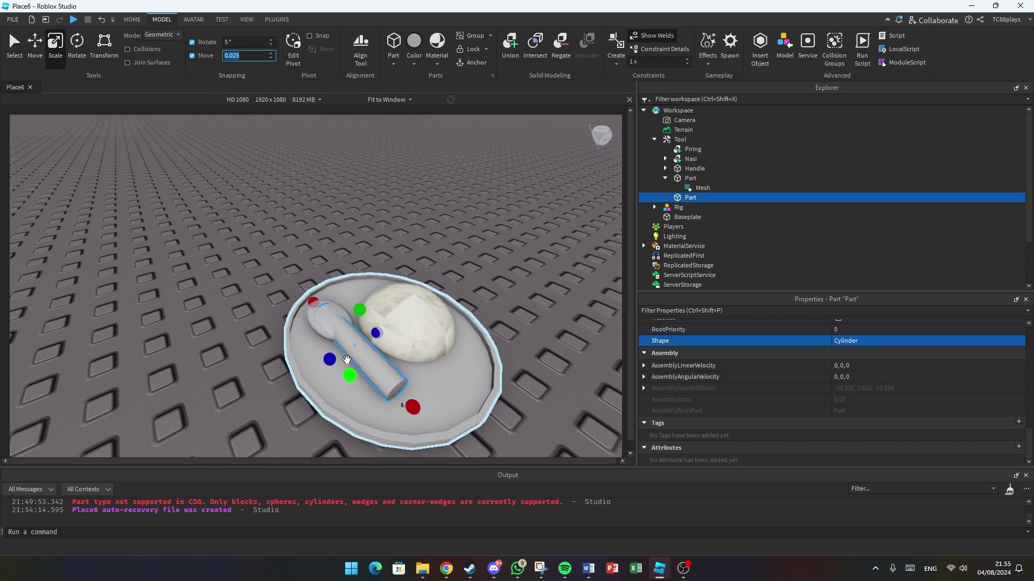
drag(335, 360, 335, 361)
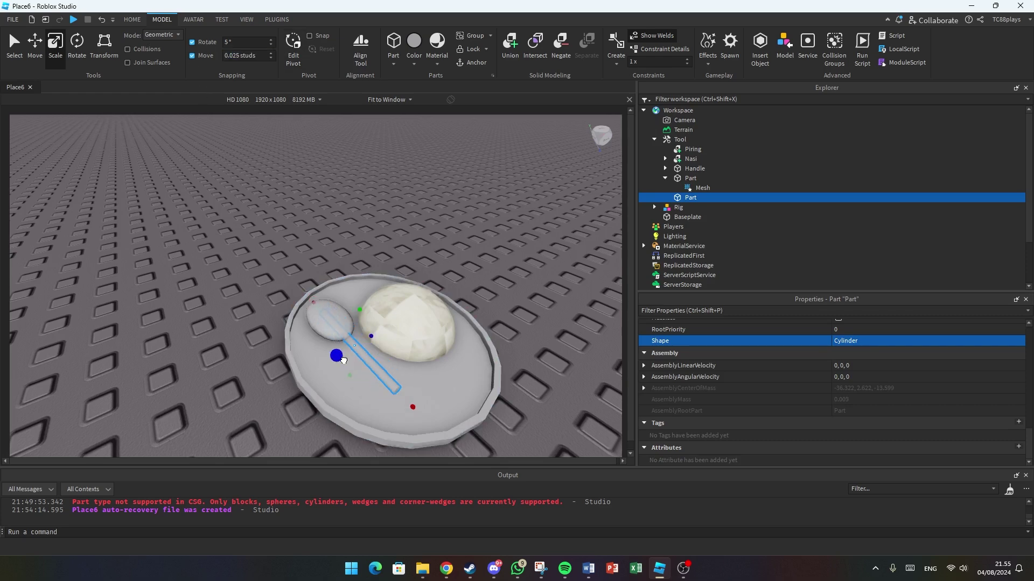
right_drag(344, 361, 353, 362)
scroll(353, 362, down, 2)
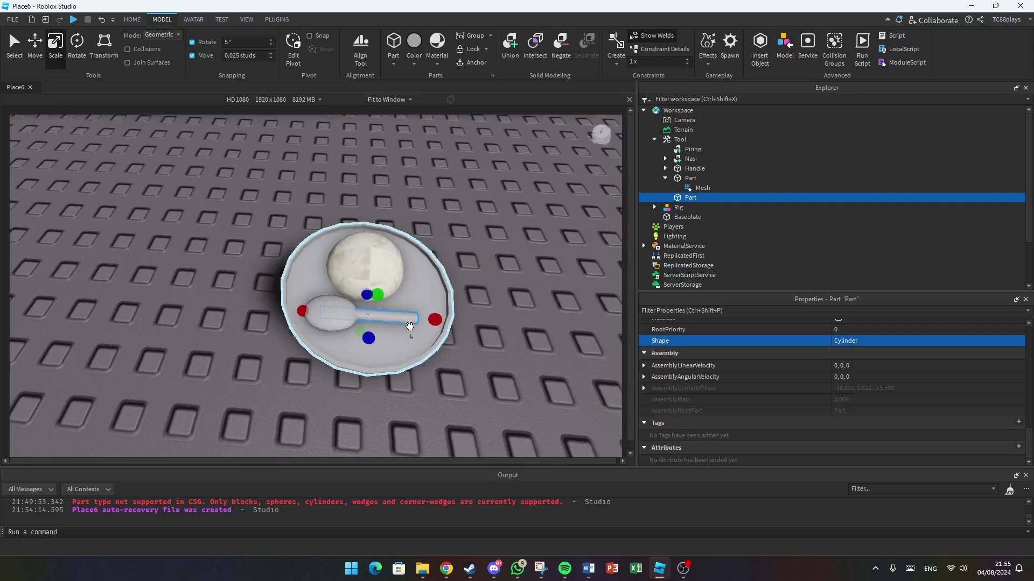
Step: Lengthen the oval piece along the stick so that only the end of the stick protrudes
right_drag(411, 328, 446, 326)
scroll(447, 327, up, 3)
click(549, 359)
click(346, 343)
drag(389, 314, 432, 312)
right_drag(424, 325, 533, 292)
Step: Set the oval piece's BrickColor to Cocoa
click(861, 339)
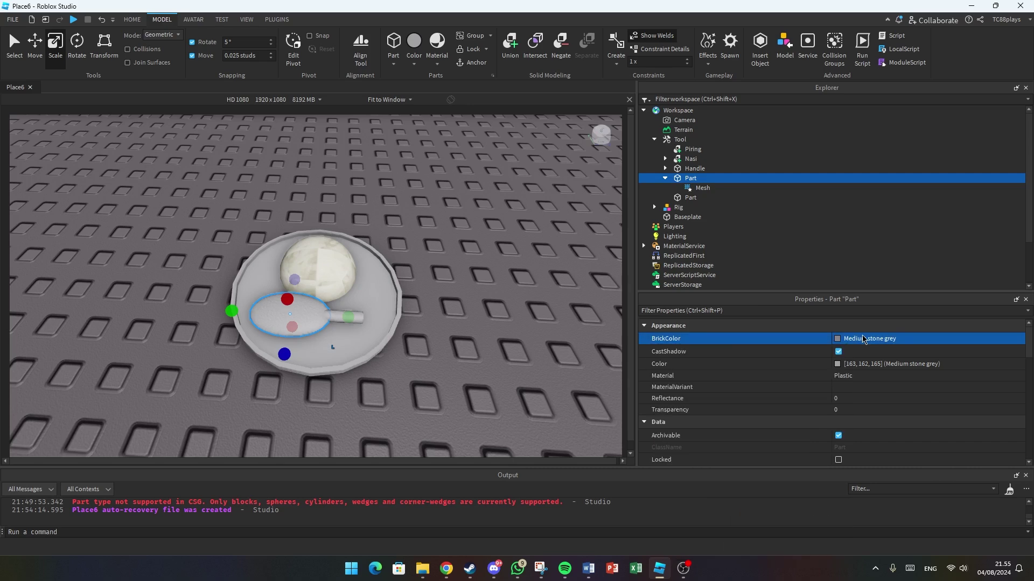
click(830, 449)
click(454, 395)
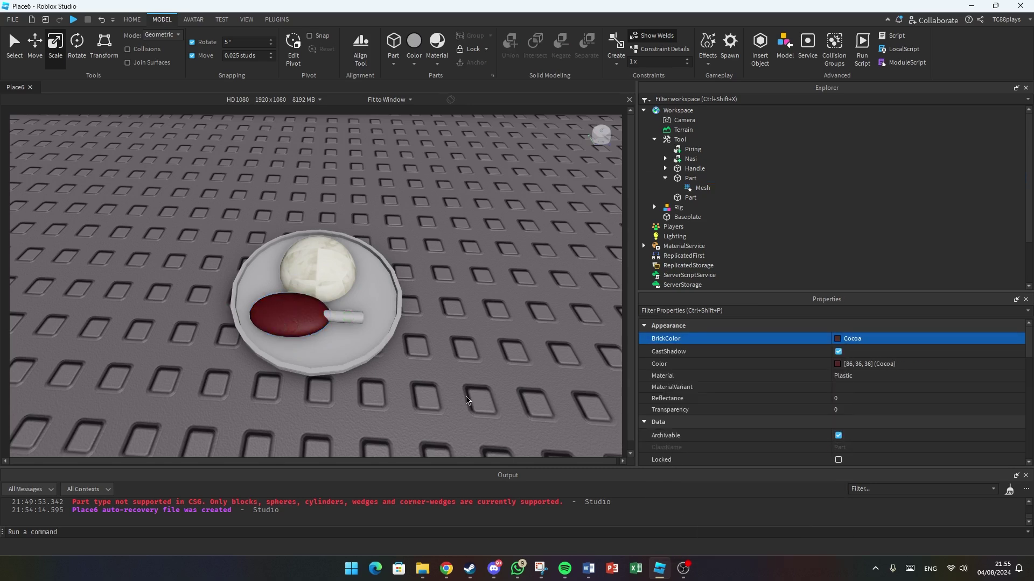
right_drag(453, 394, 452, 396)
Step: Set the cylinder stick's BrickColor to Nougat
click(291, 350)
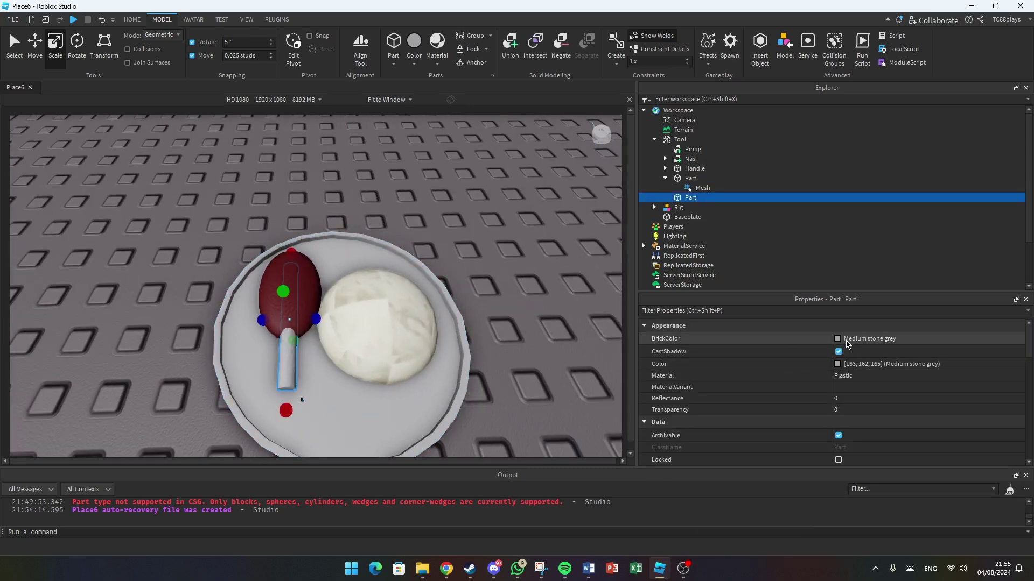
click(850, 338)
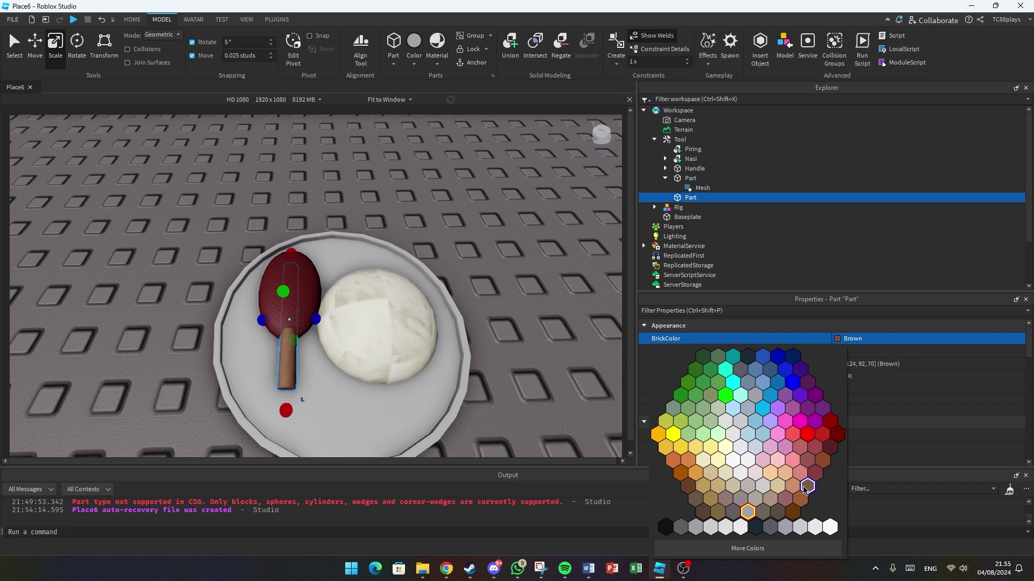
click(797, 491)
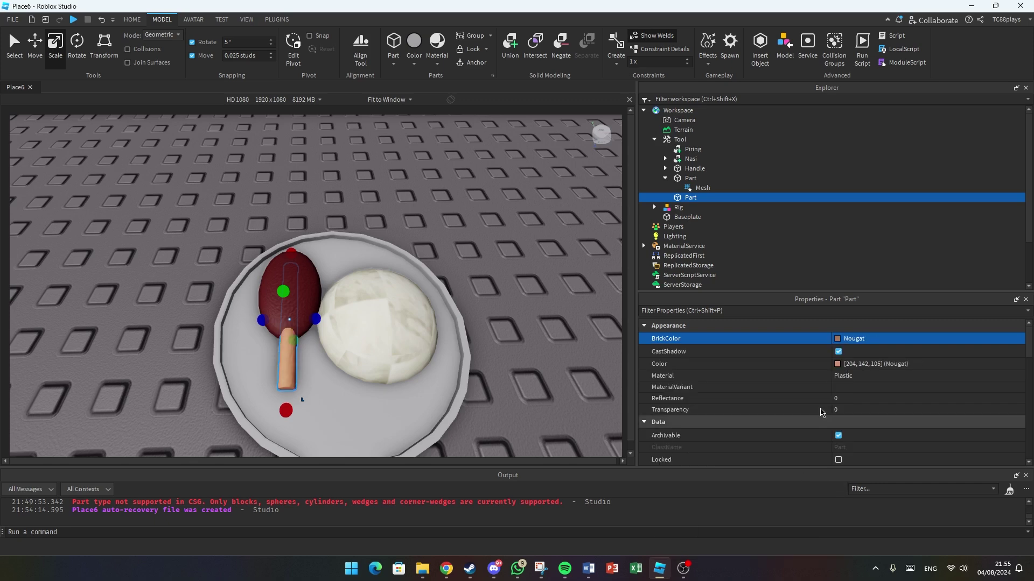
right_drag(345, 304, 364, 307)
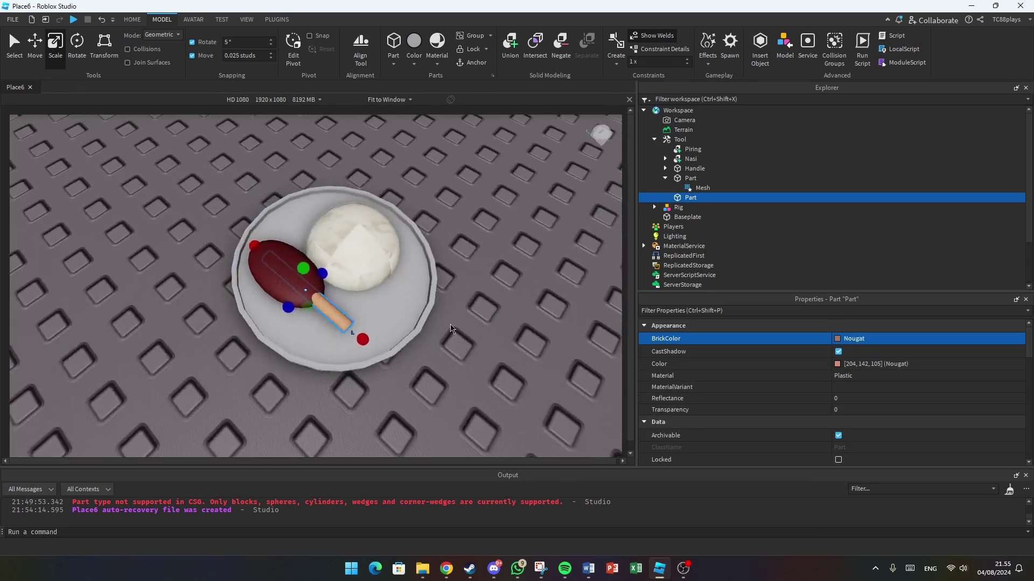
Step: Set the Piring plate's BrickColor to Institutional white and enable UsePartColor
click(367, 315)
click(879, 340)
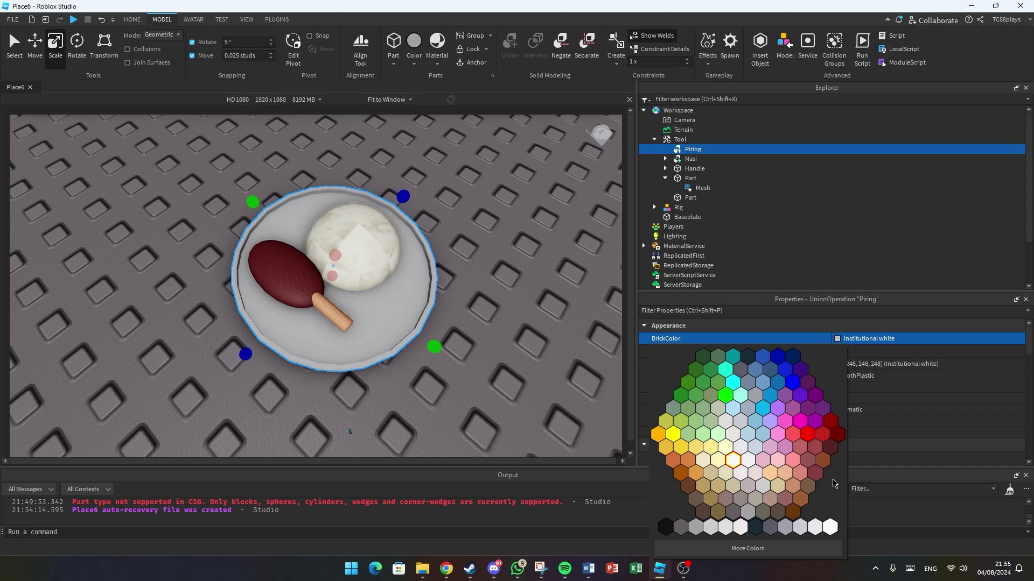
click(830, 527)
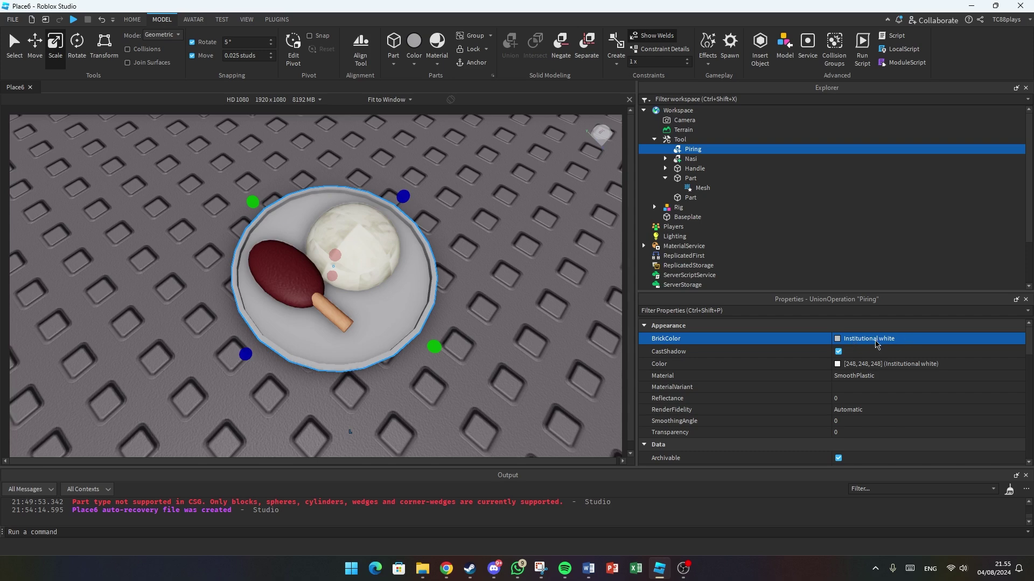
scroll(862, 361, down, 4)
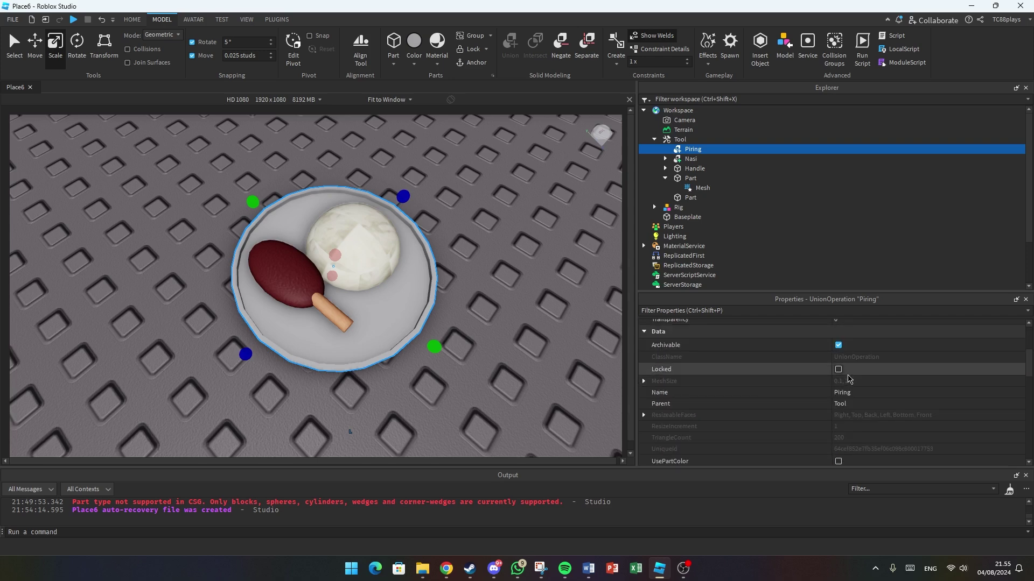
scroll(849, 379, down, 2)
click(839, 407)
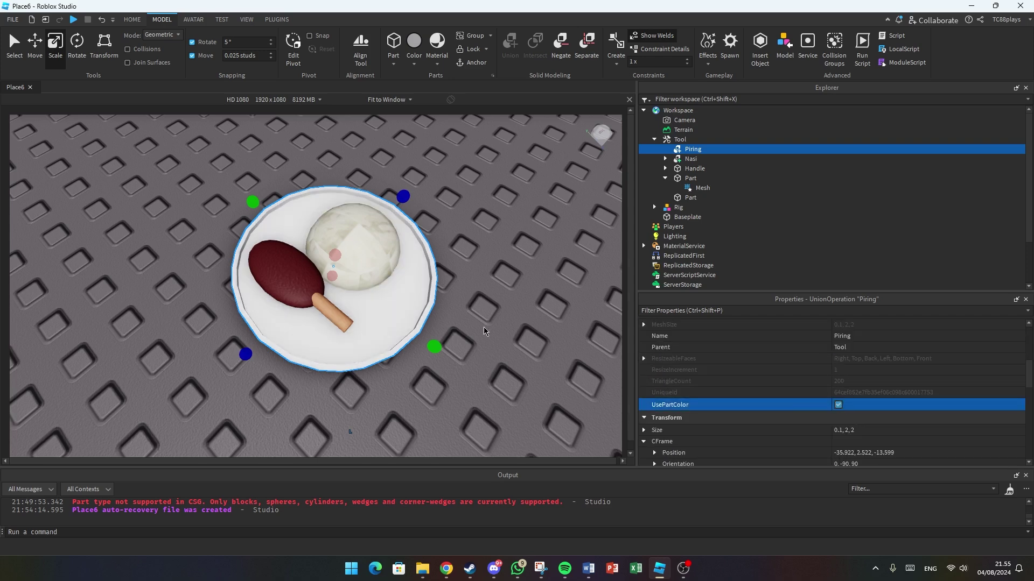
click(479, 324)
Step: Run the simulation, close the Tool Grip Editor and inspect the food plate up close
right_drag(466, 310, 467, 313)
scroll(417, 276, up, 3)
scroll(417, 276, down, 3)
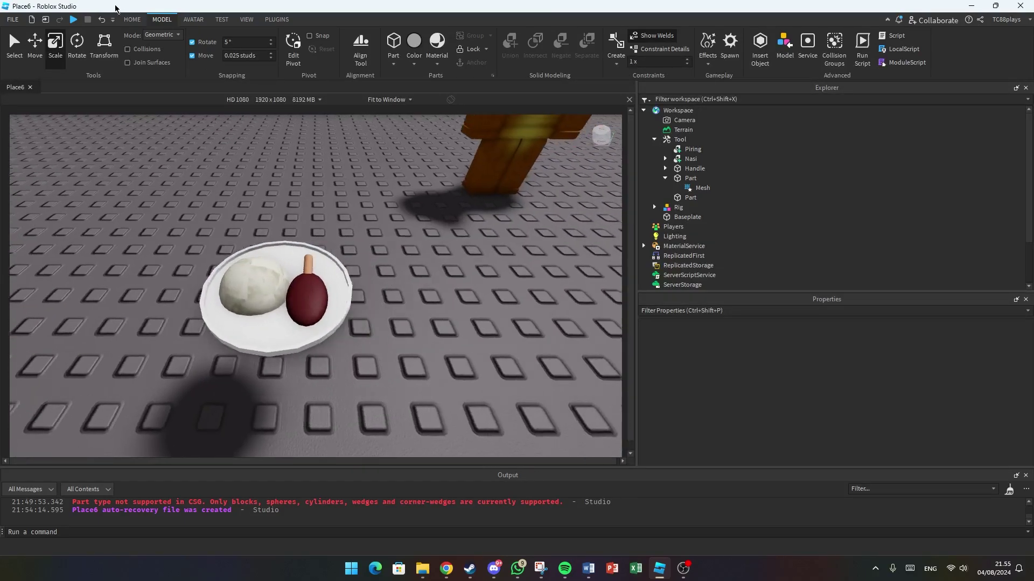
click(132, 19)
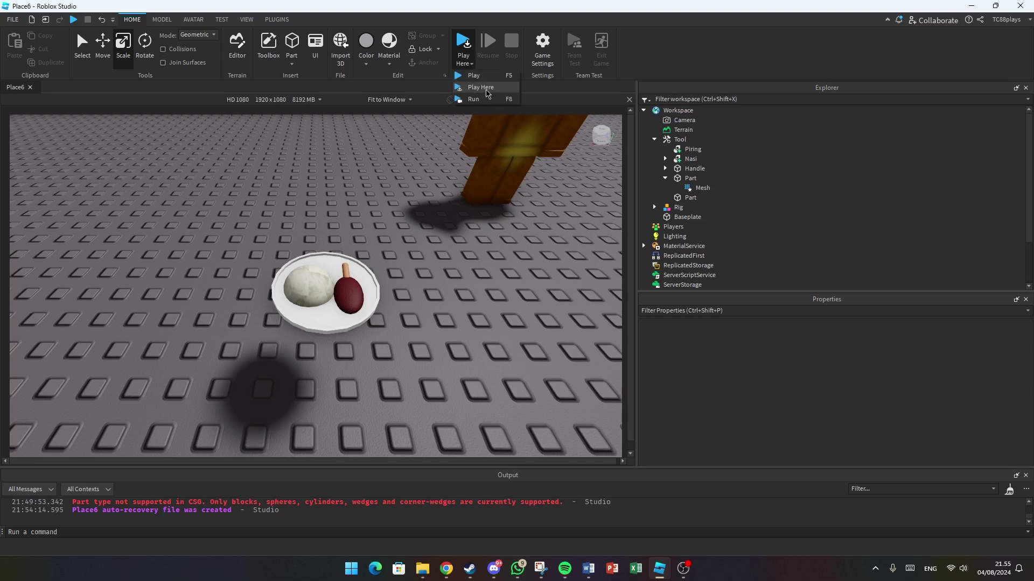
click(487, 99)
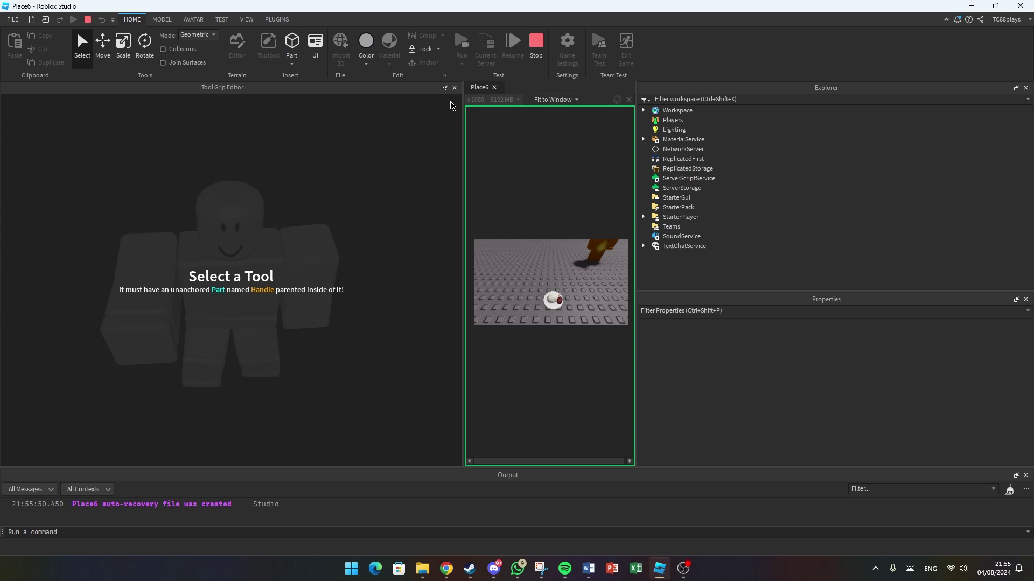
click(454, 87)
scroll(362, 341, up, 5)
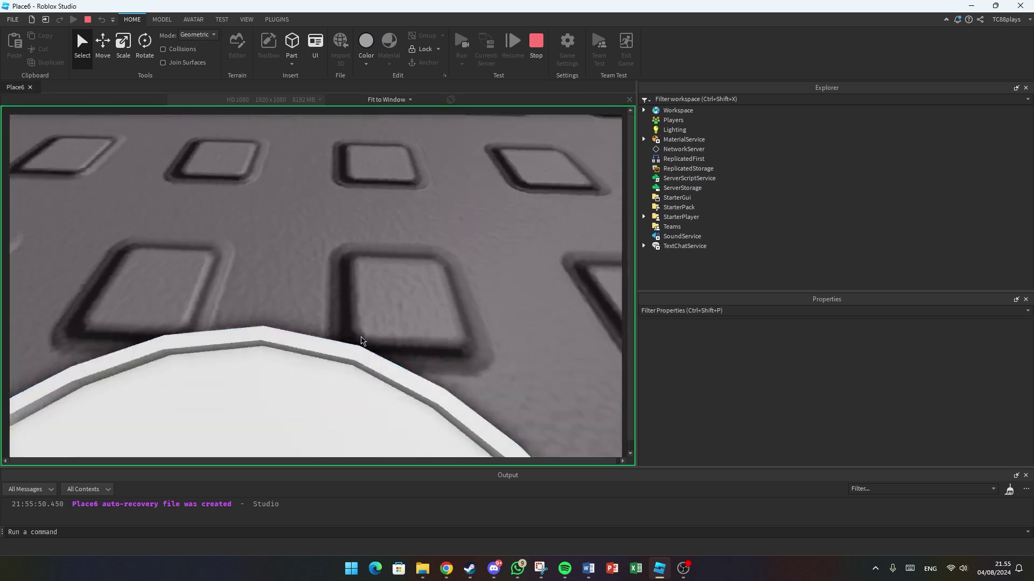
Step: Inspect the food plate resting on the baseplate and stop the running simulation
scroll(362, 340, down, 5)
right_drag(362, 340, 336, 302)
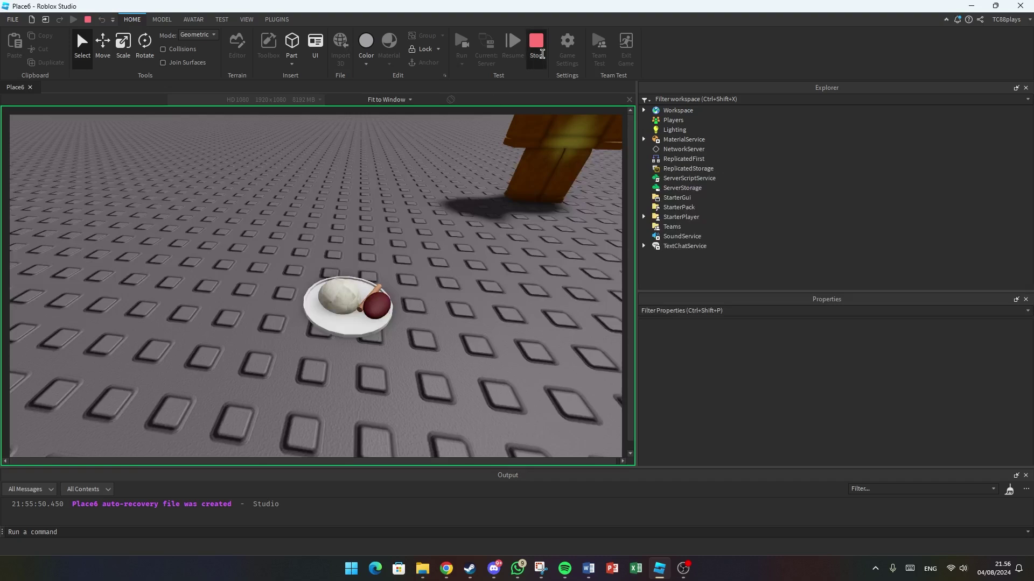
click(542, 54)
Step: Collapse the oval piece's contents and add a WeldConstraint inside the Handle
click(664, 180)
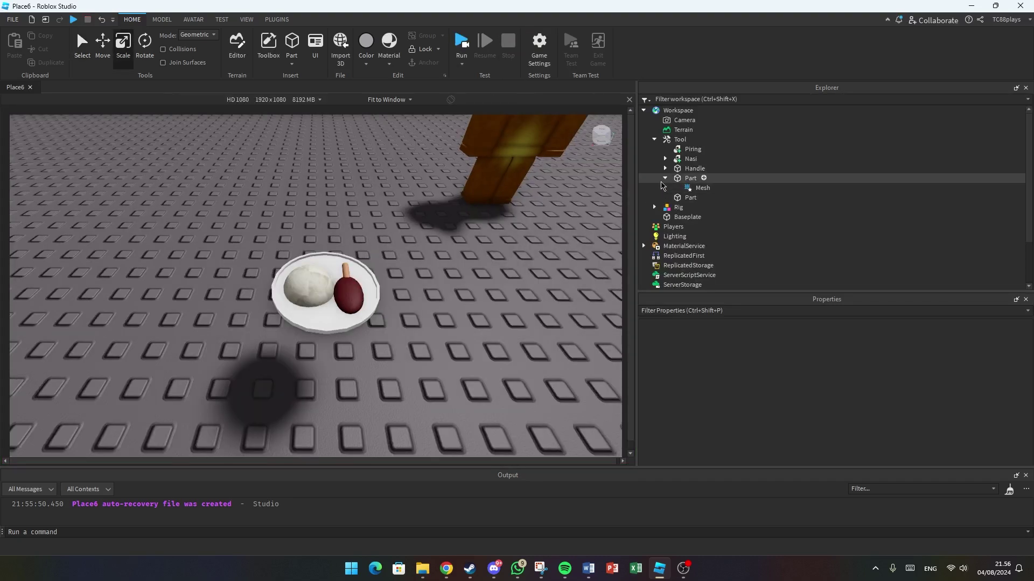
click(664, 178)
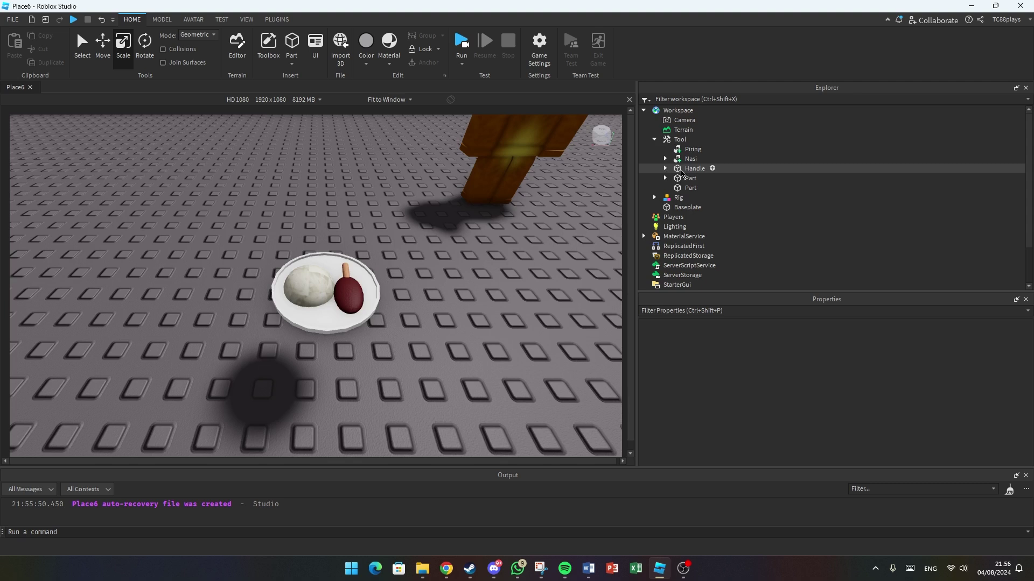
click(705, 170)
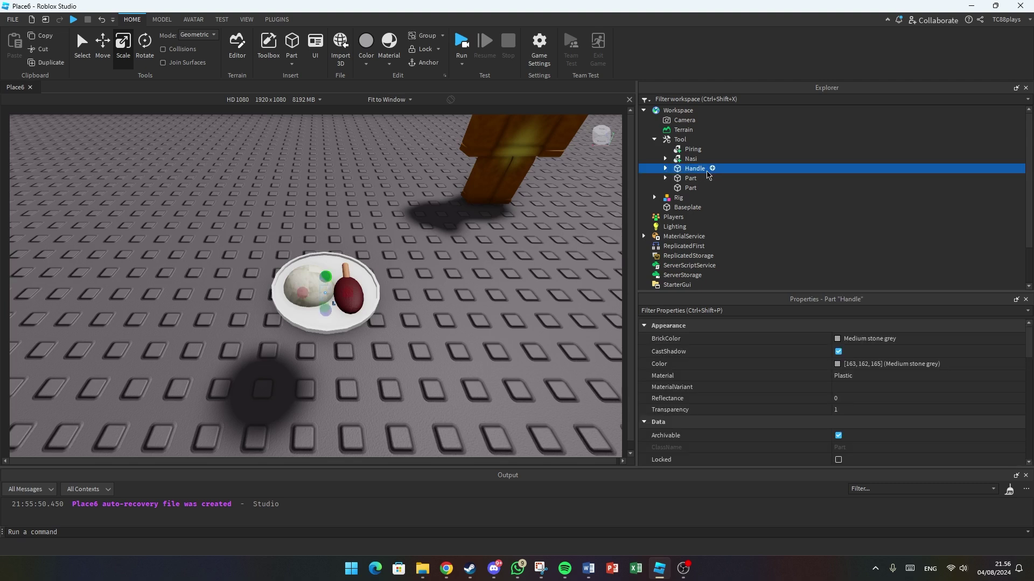
click(711, 169)
text(we)
click(703, 195)
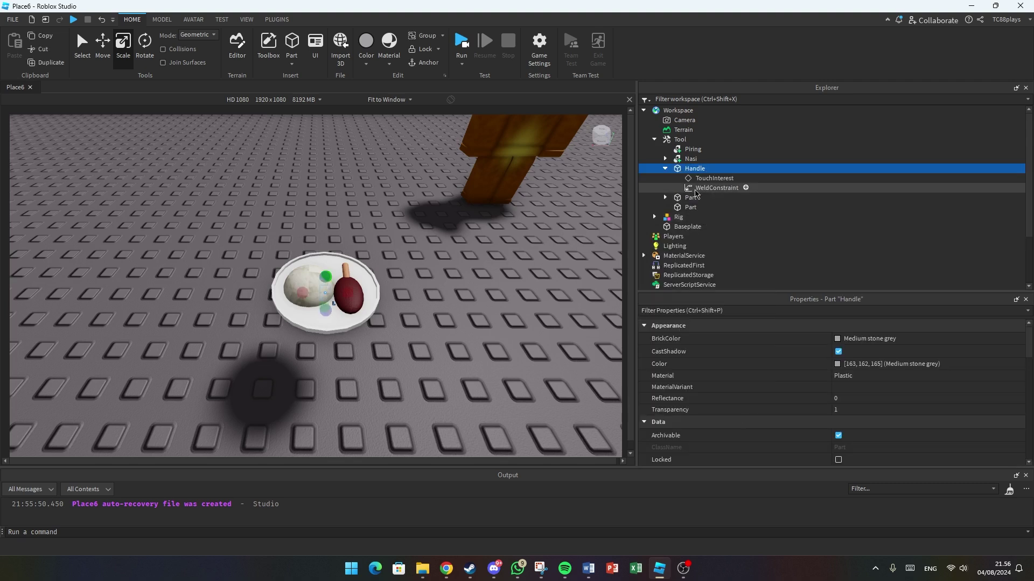
Step: Set the WeldConstraint's Part0 to Handle and its Part1 to the oval meat Part
click(709, 189)
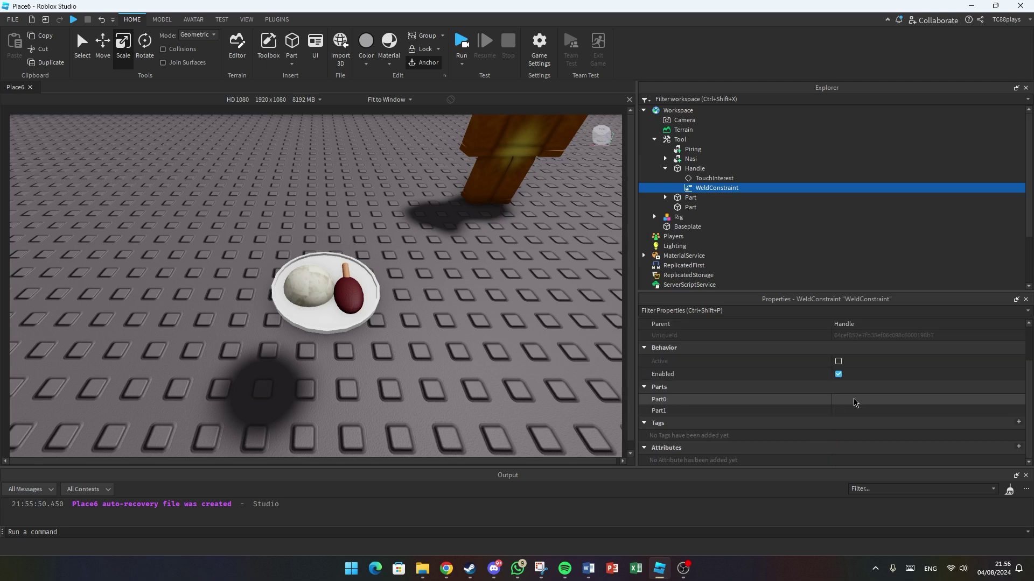
click(862, 399)
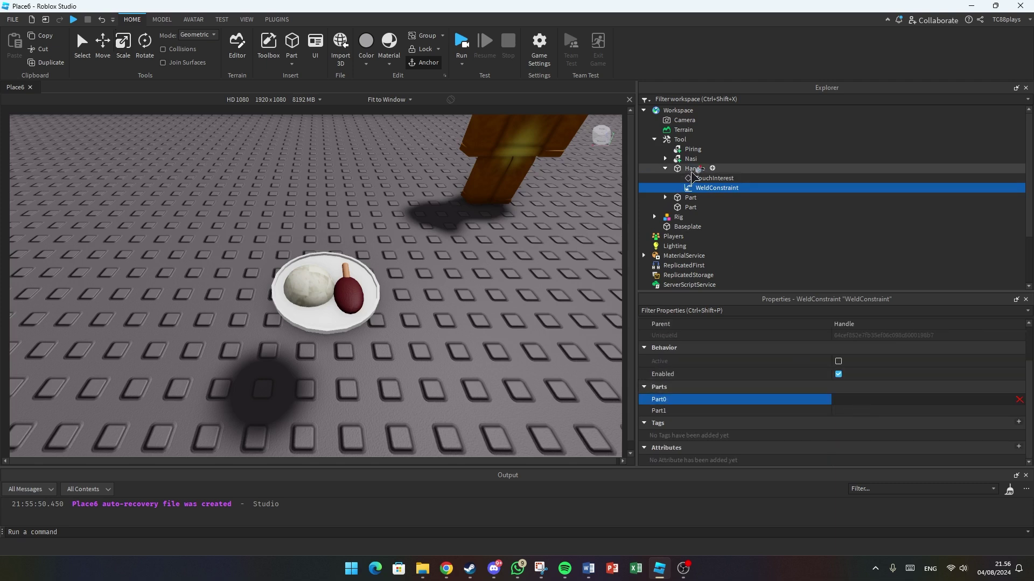
click(694, 168)
click(860, 411)
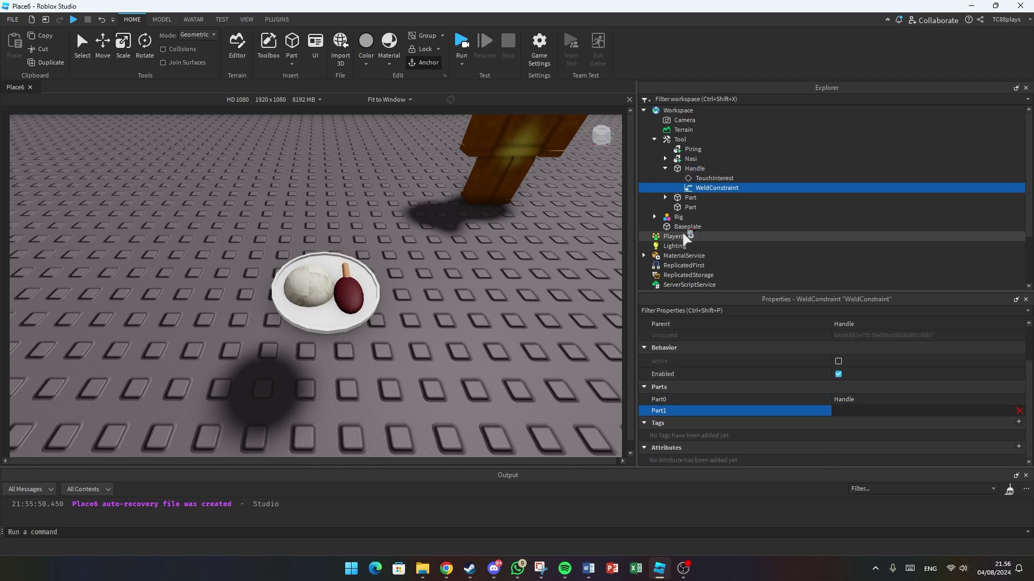
click(689, 199)
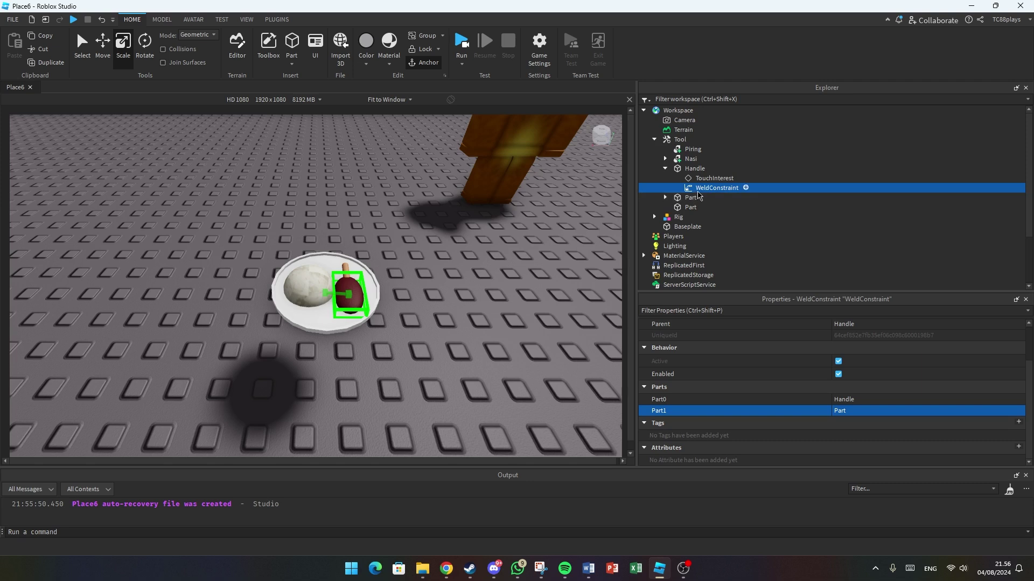
Step: Duplicate the Handle's WeldConstraint, delete both copies and collapse the Handle
key(ctrl+d)
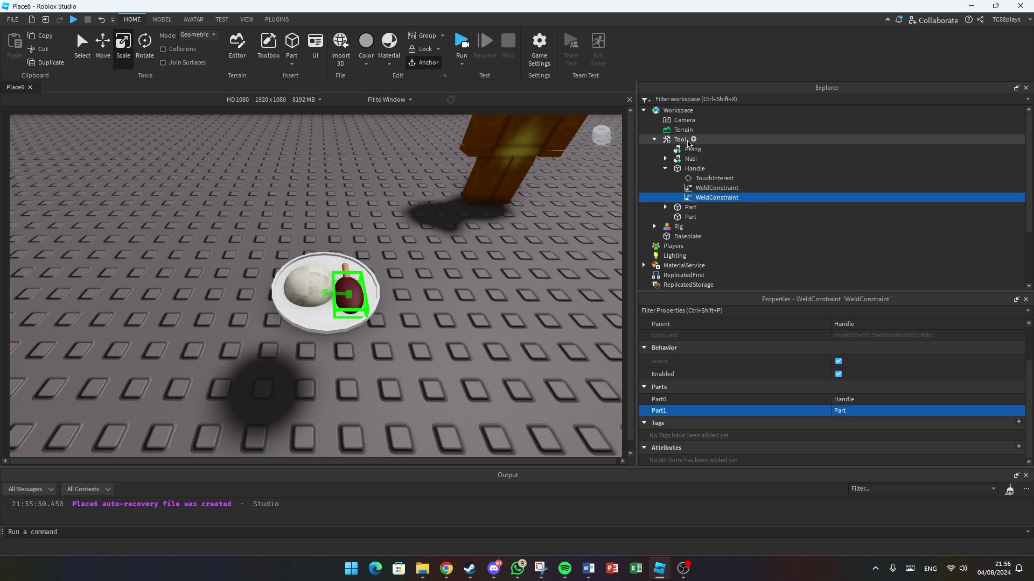
key(Delete)
click(710, 187)
key(Delete)
click(665, 169)
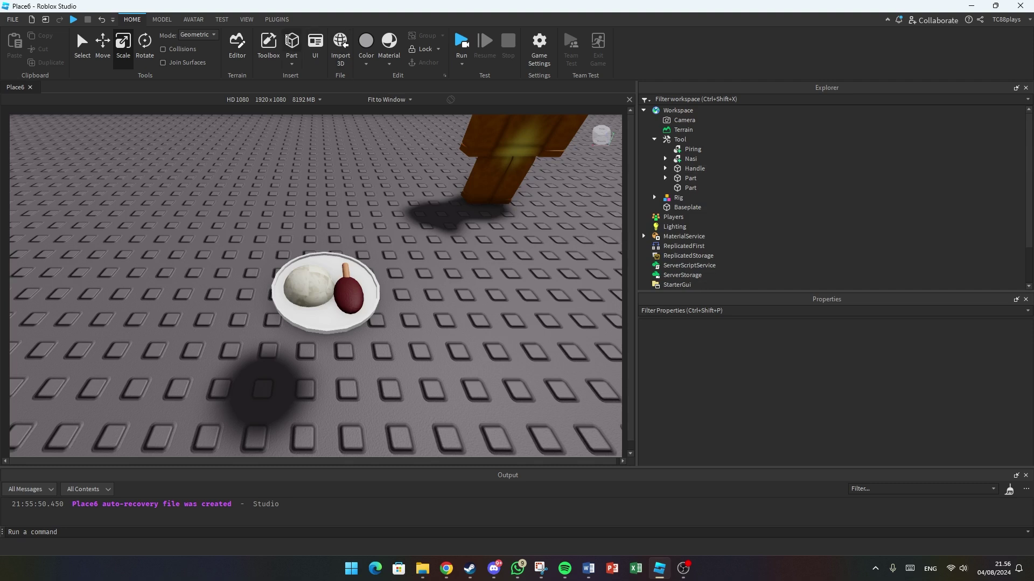
Step: Weld Piring, Nasi, Handle and both Parts together using the Welding plugin's Weld All command
click(277, 20)
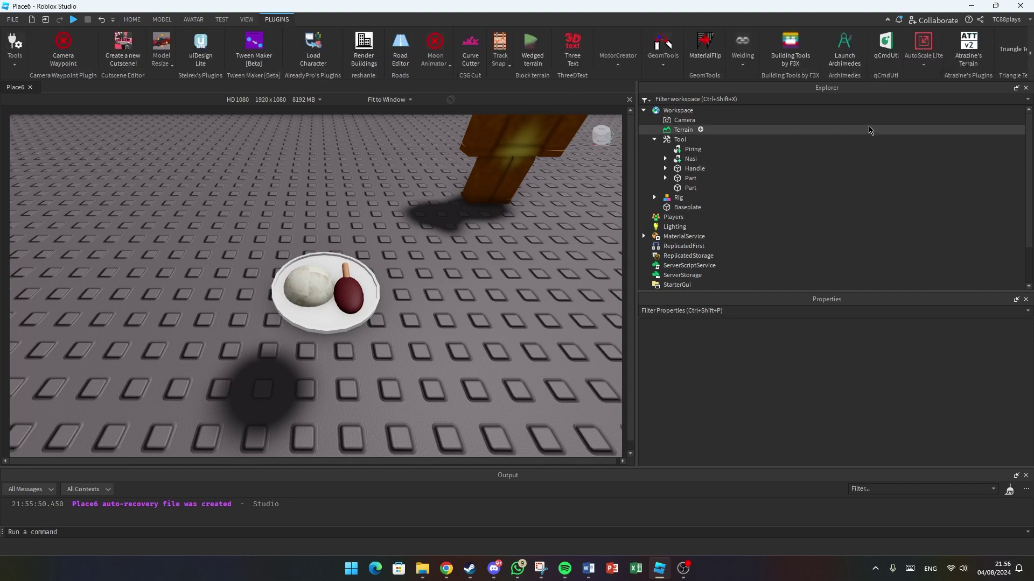
click(1029, 54)
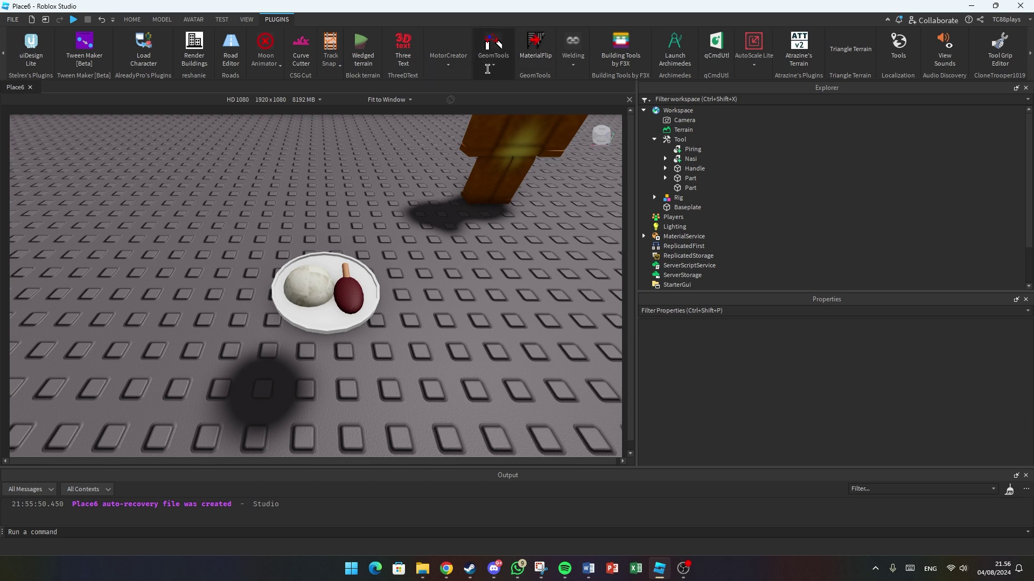
click(565, 65)
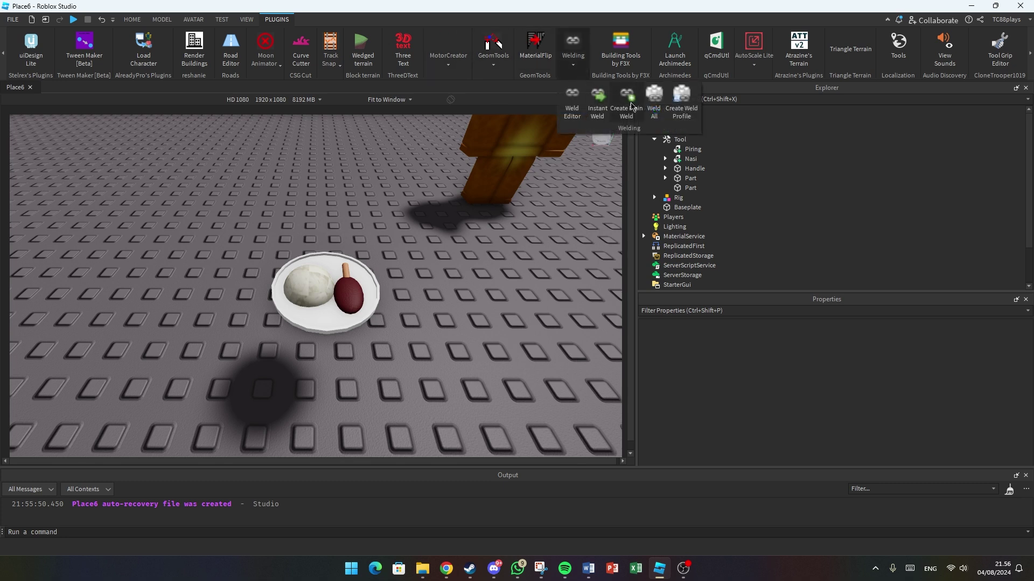
click(691, 168)
shift+click(693, 150)
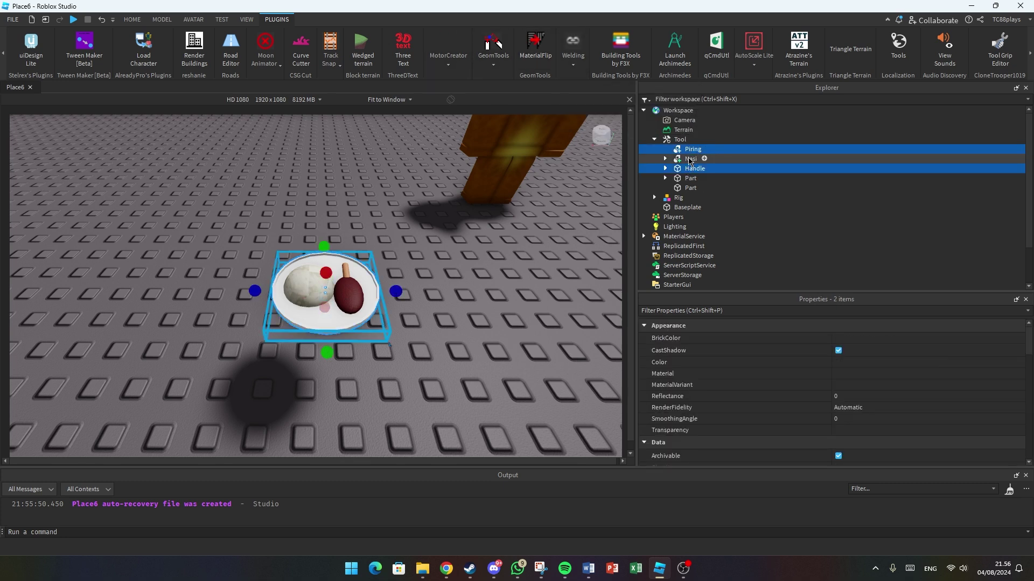
shift+click(690, 188)
click(575, 71)
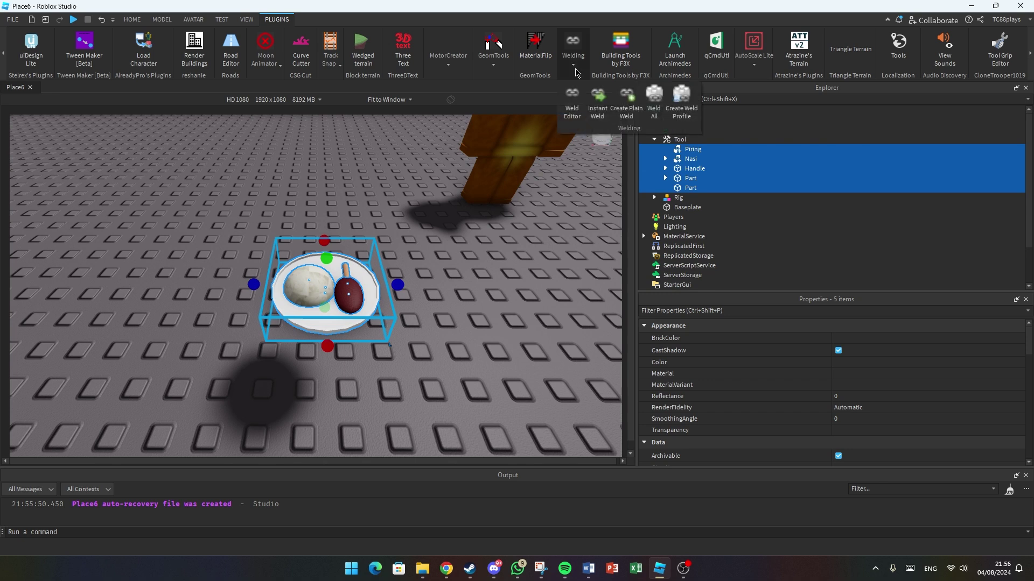
click(655, 110)
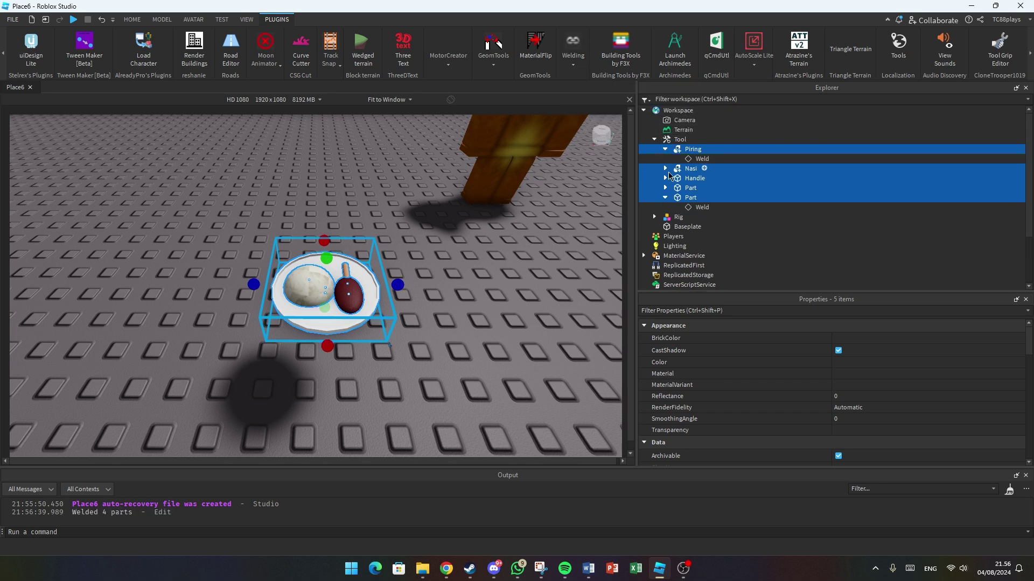
Step: Check the oval Part, Nasi and Handle for their new Weld objects and clear the selection
click(666, 188)
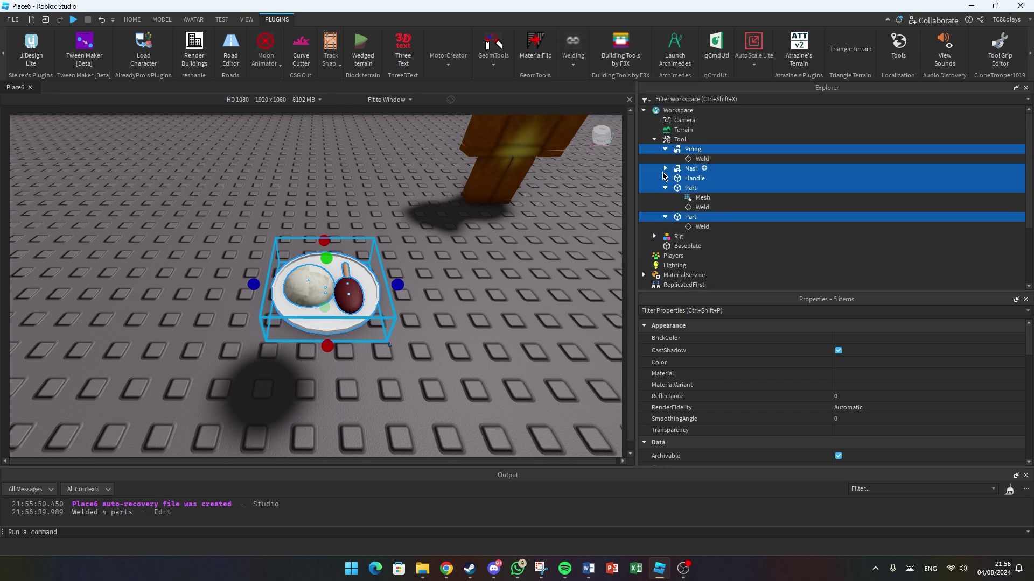
click(665, 169)
click(666, 237)
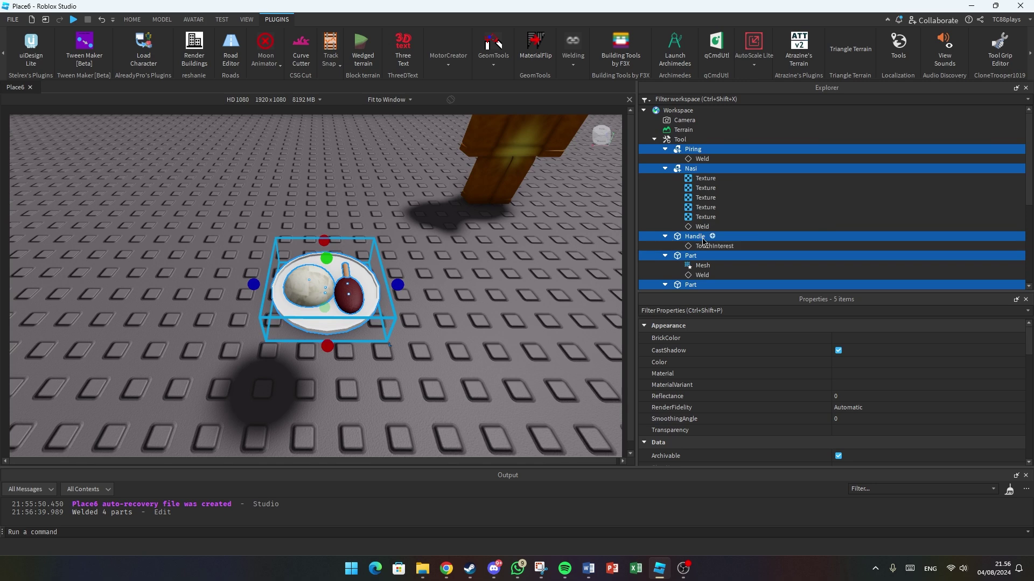
click(554, 299)
right_drag(550, 298, 415, 263)
Step: Run the simulation to check how the welded plate drops, and stop it
click(131, 19)
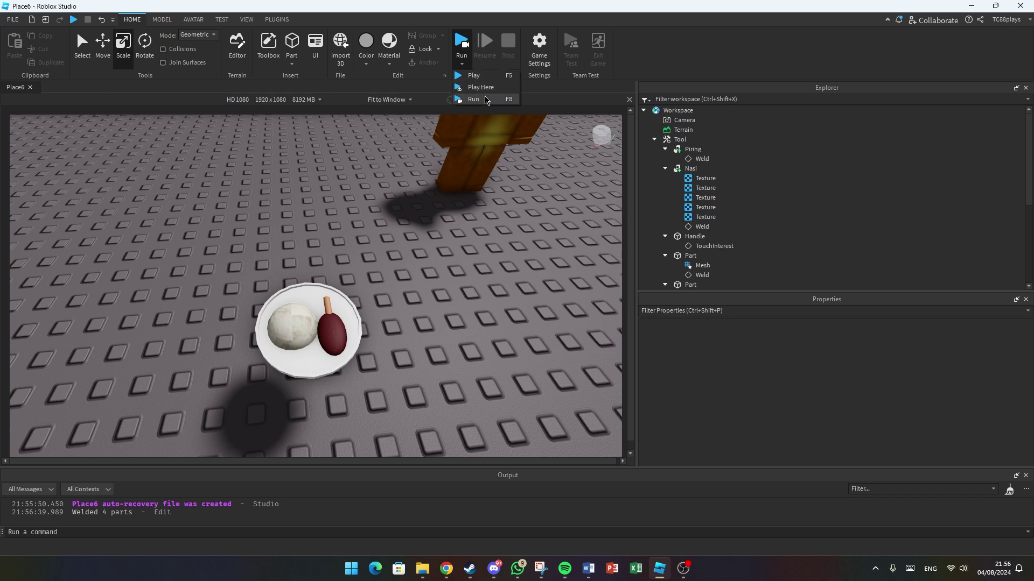
click(486, 100)
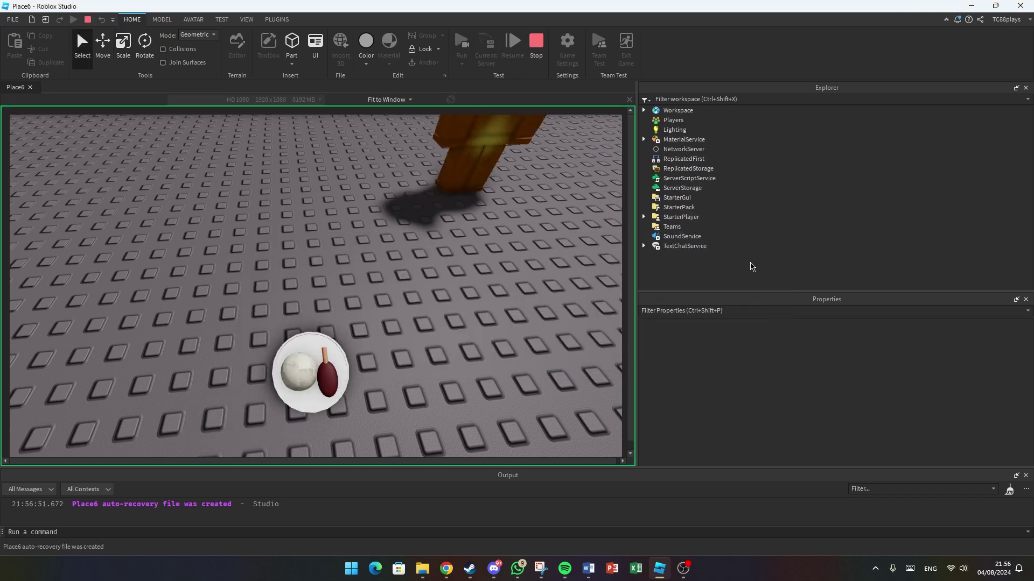
right_drag(380, 315, 381, 317)
click(539, 54)
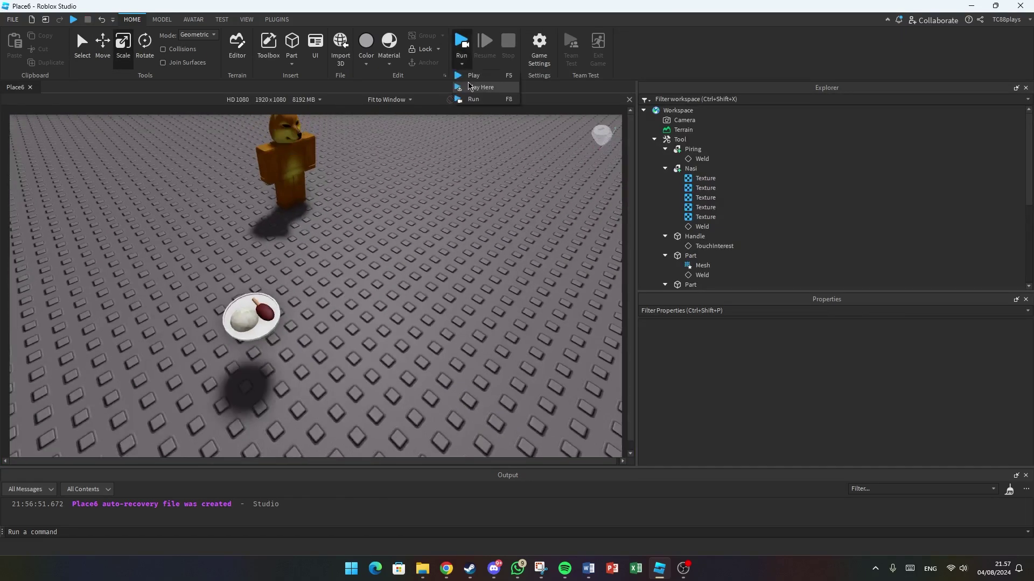
Step: Playtest with a character, widen the game view, pick up the food tool, inspect how it is held and stop the playtest
click(474, 78)
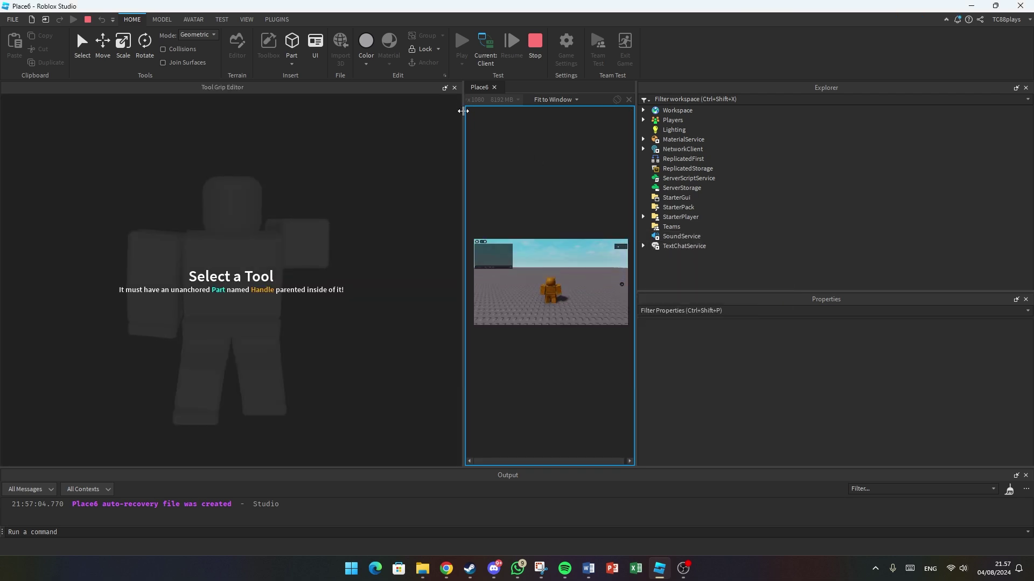
drag(463, 111, 76, 111)
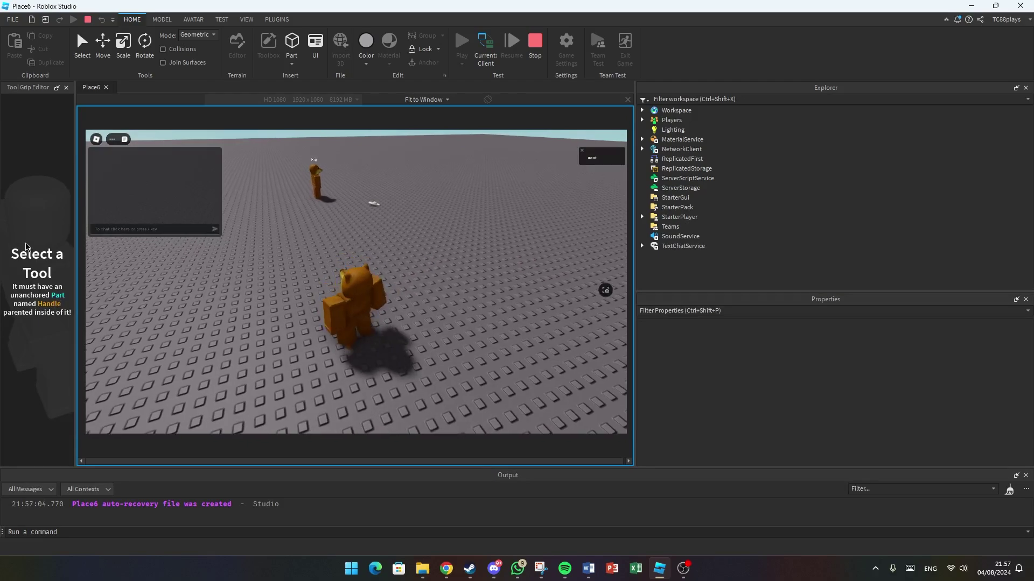
key(w)
right_drag(413, 258, 402, 375)
key(s)
scroll(414, 271, up, 3)
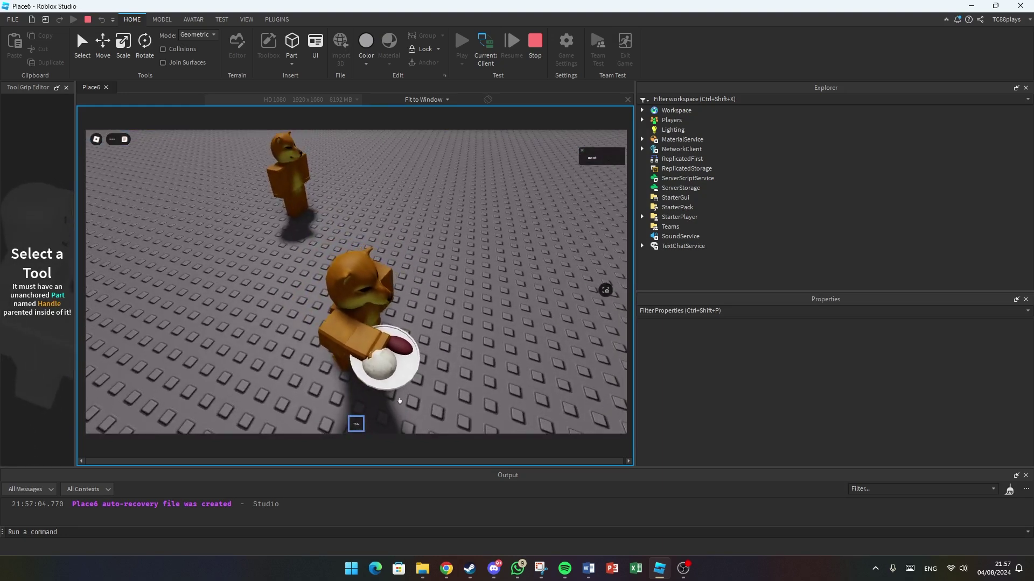
mouse_move(113, 270)
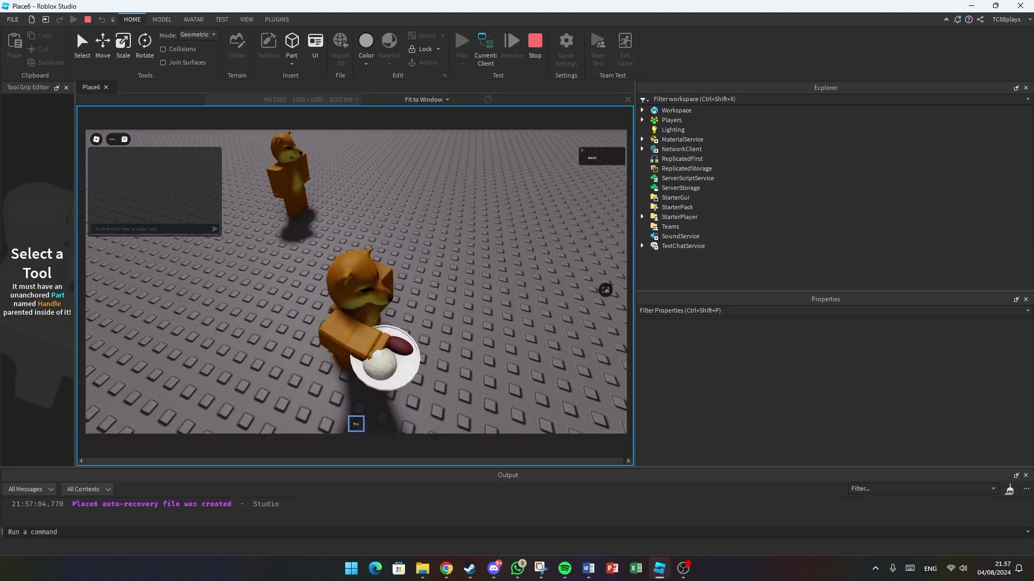
click(541, 51)
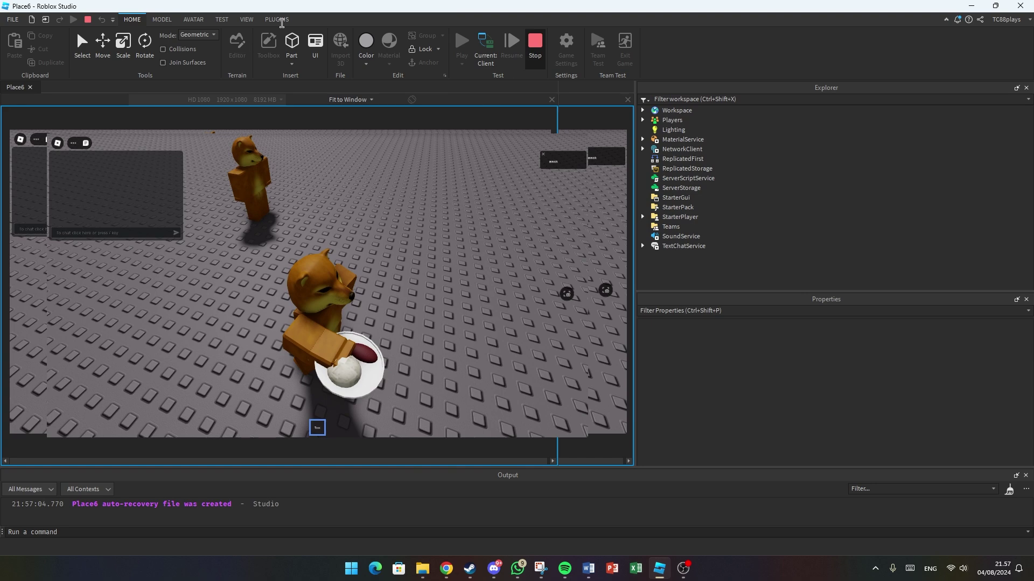
Step: Open the Tool in the Tool Grip Editor and move its grip to position 0, 0, 0.9
click(286, 19)
click(1030, 53)
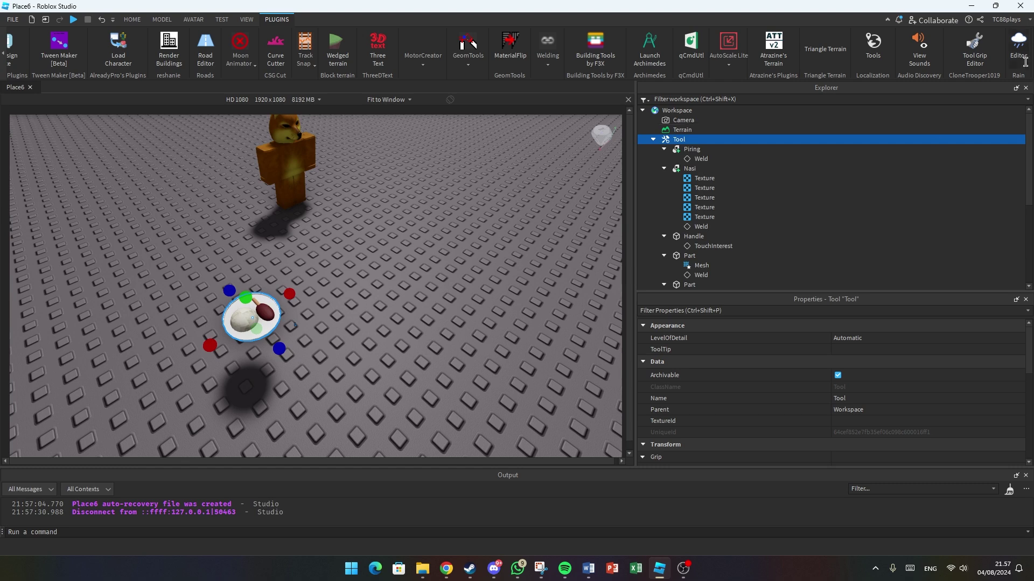
click(974, 45)
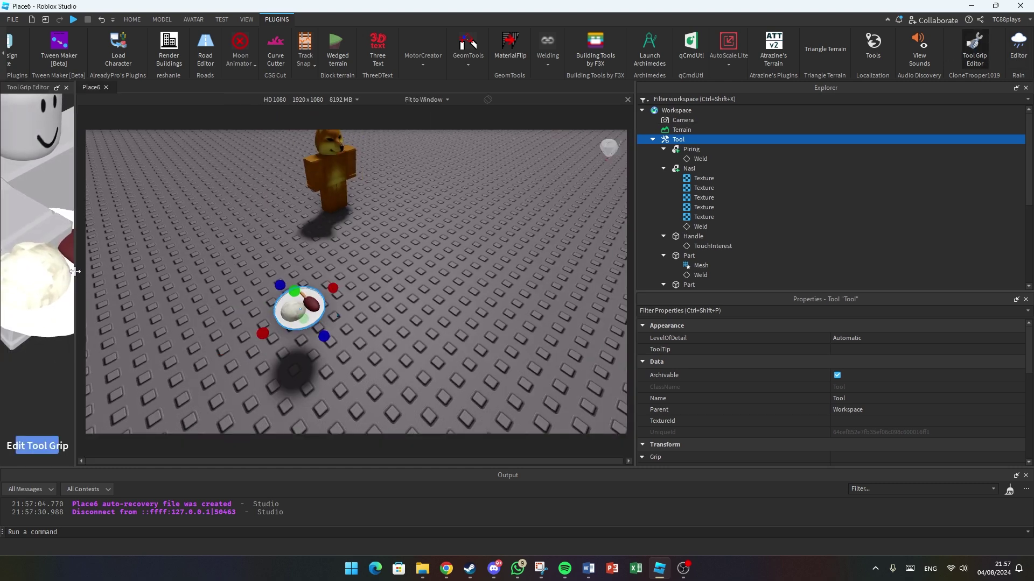
drag(75, 271, 201, 271)
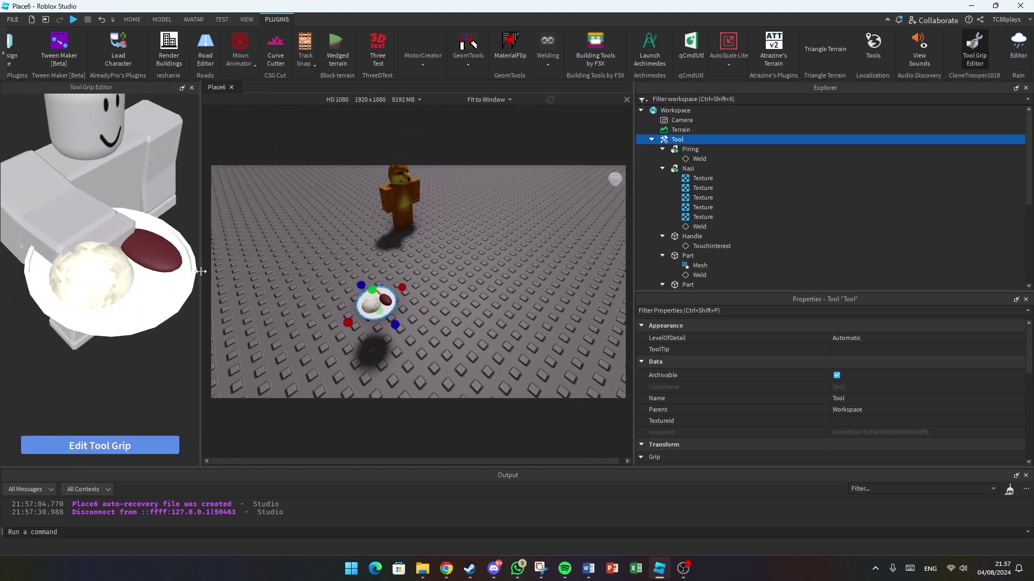
click(131, 447)
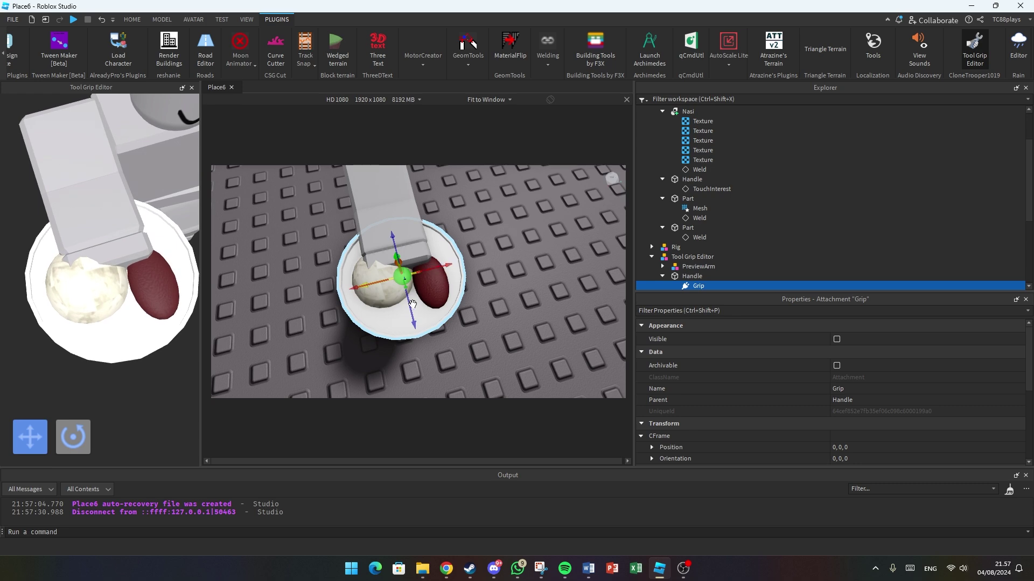
drag(412, 303, 407, 256)
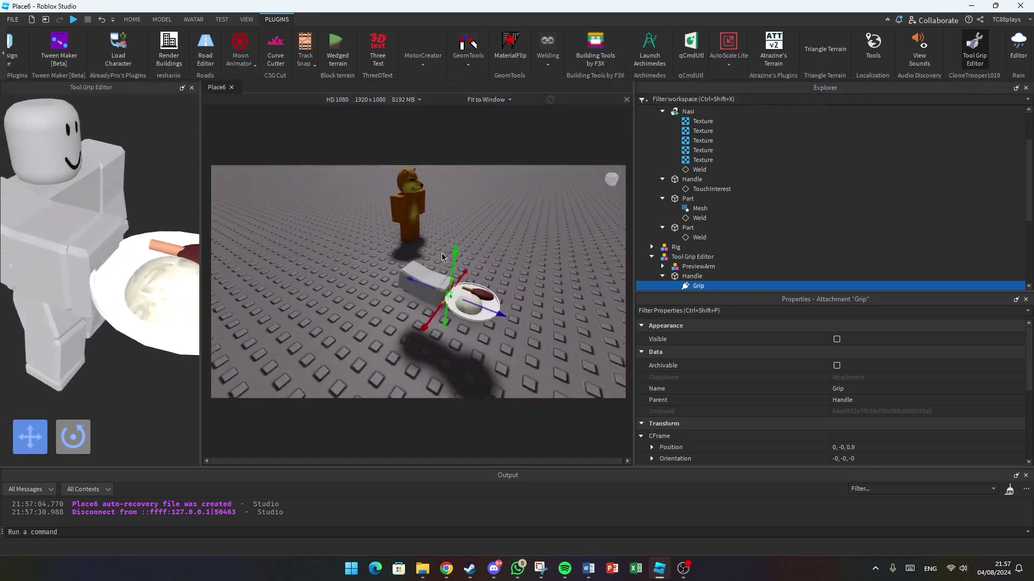
click(323, 247)
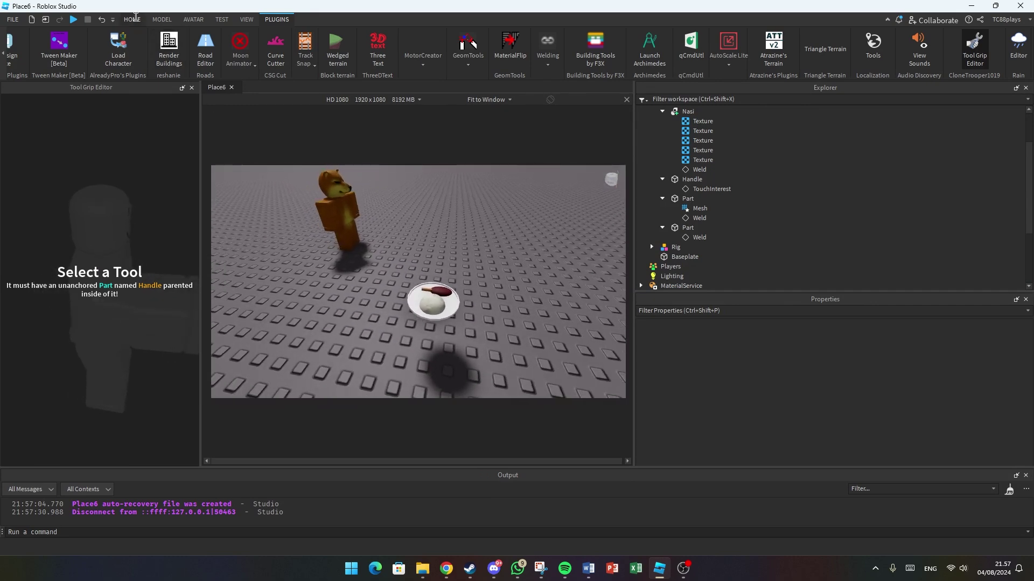
click(132, 19)
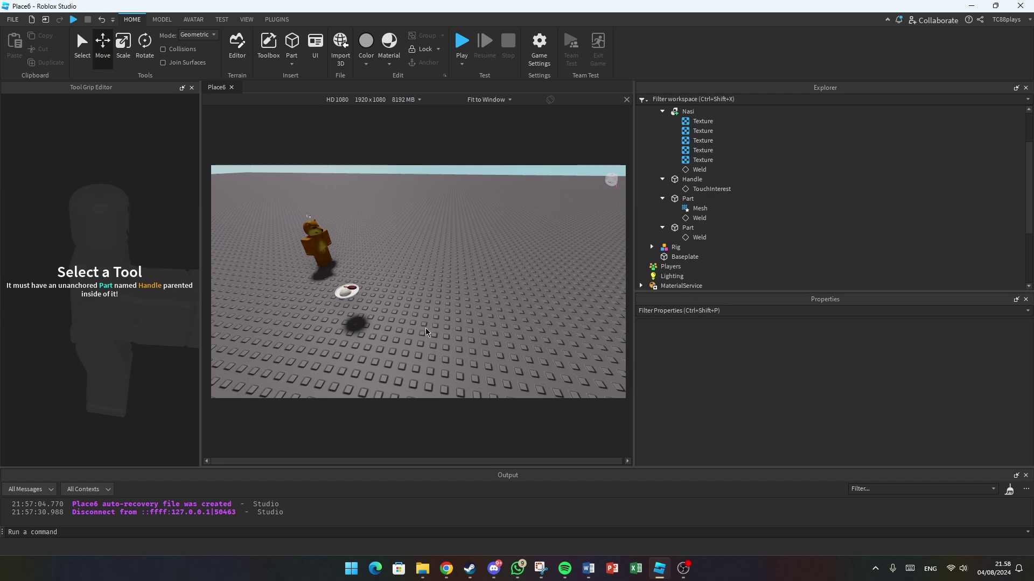
key(w)
right_drag(425, 328, 443, 304)
key(s)
key(w)
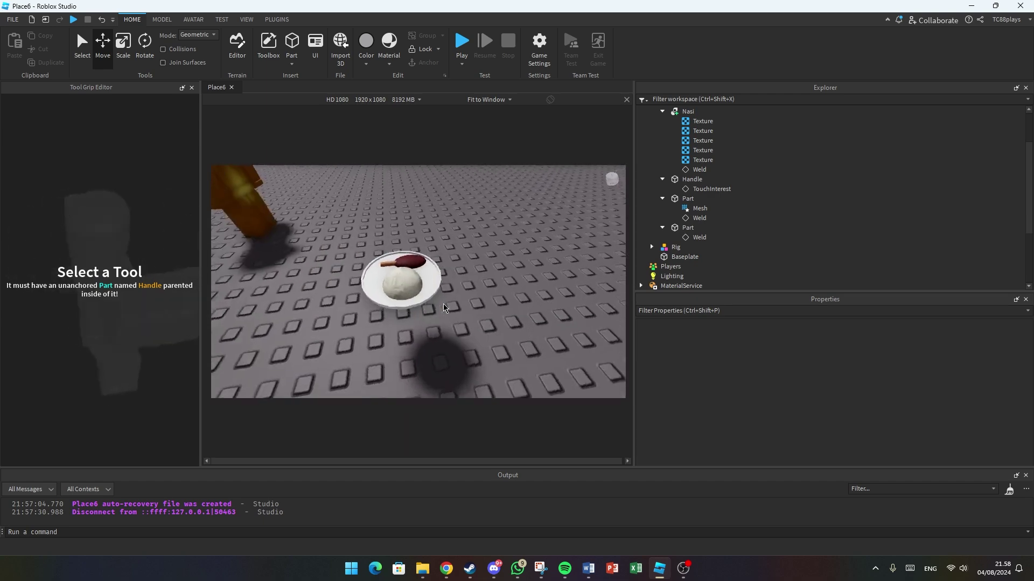
Step: Insert a new block Part near the plate and scale it up into a large upright wall
key(s)
right_click(444, 306)
click(447, 308)
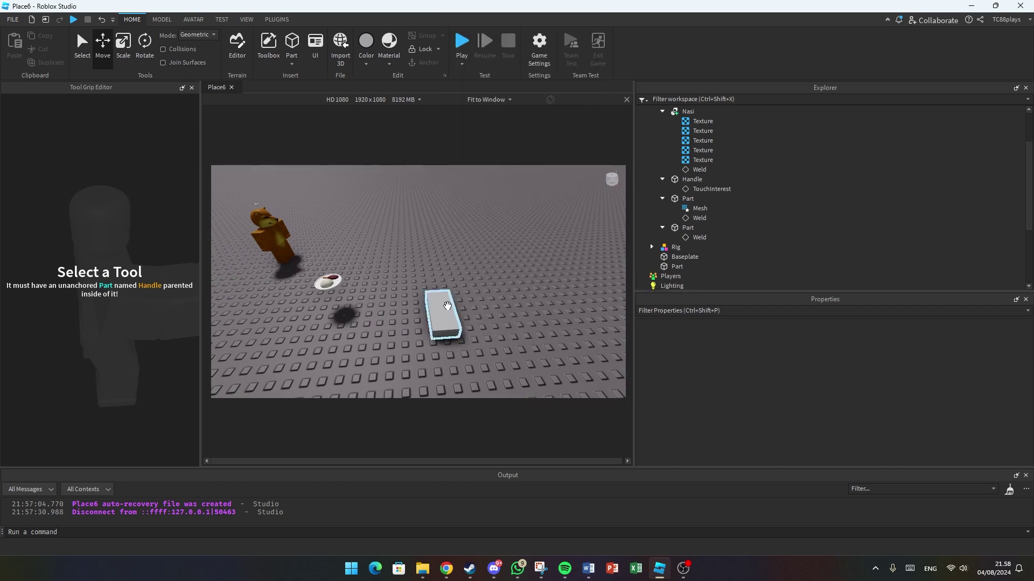
click(447, 306)
key(s)
key(ctrl+3)
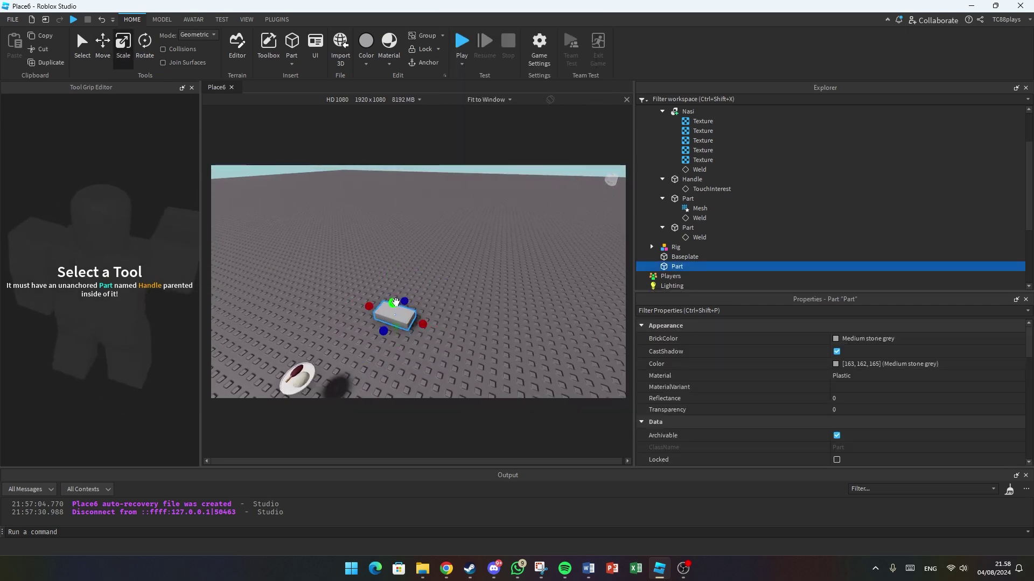
drag(396, 302, 326, 196)
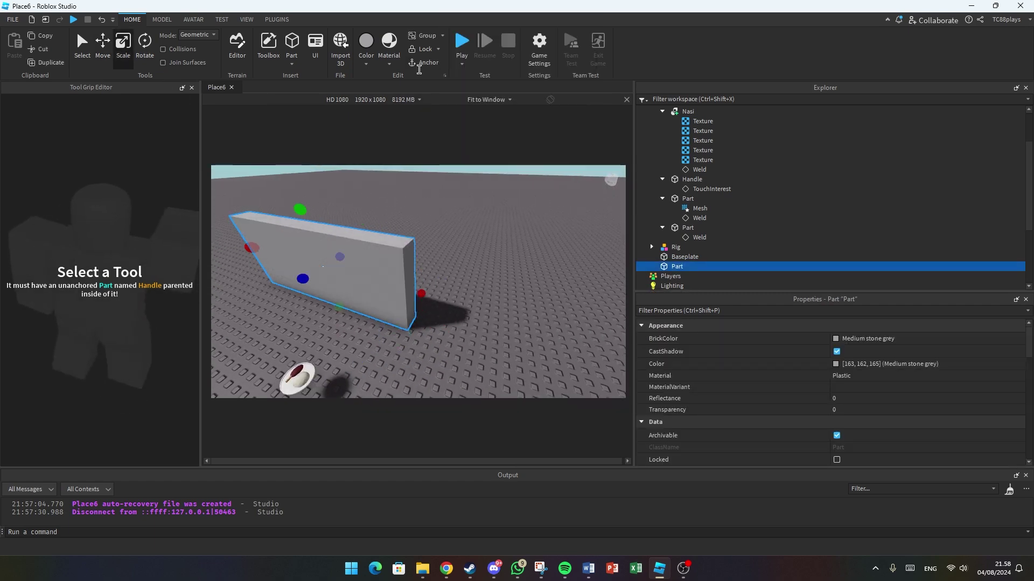
Step: Anchor the wall Part and clear the selection
click(420, 68)
click(489, 218)
right_drag(491, 224, 483, 200)
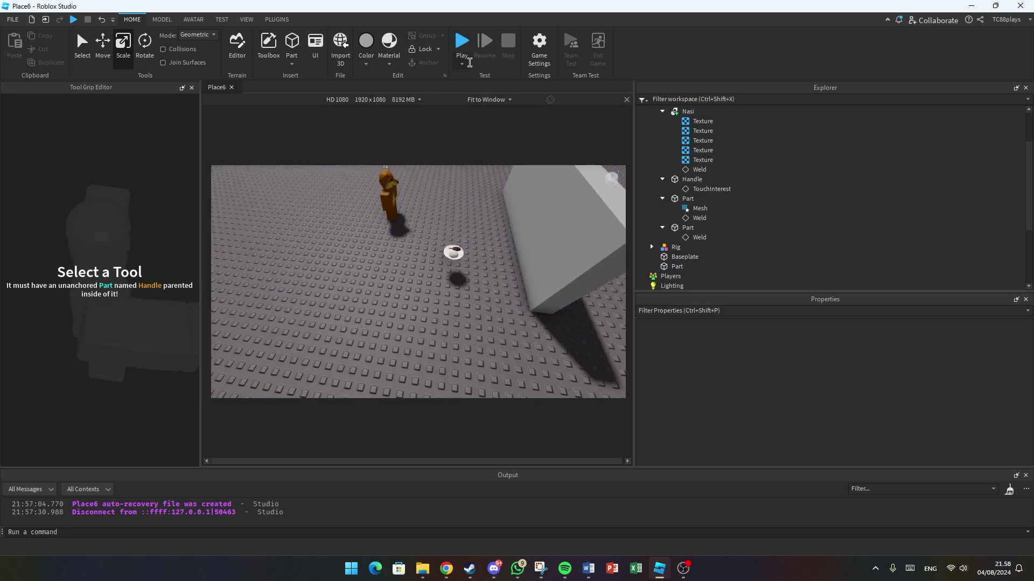
Step: Start a playtest, pick up the food tool and check how the character holds the plate
click(474, 76)
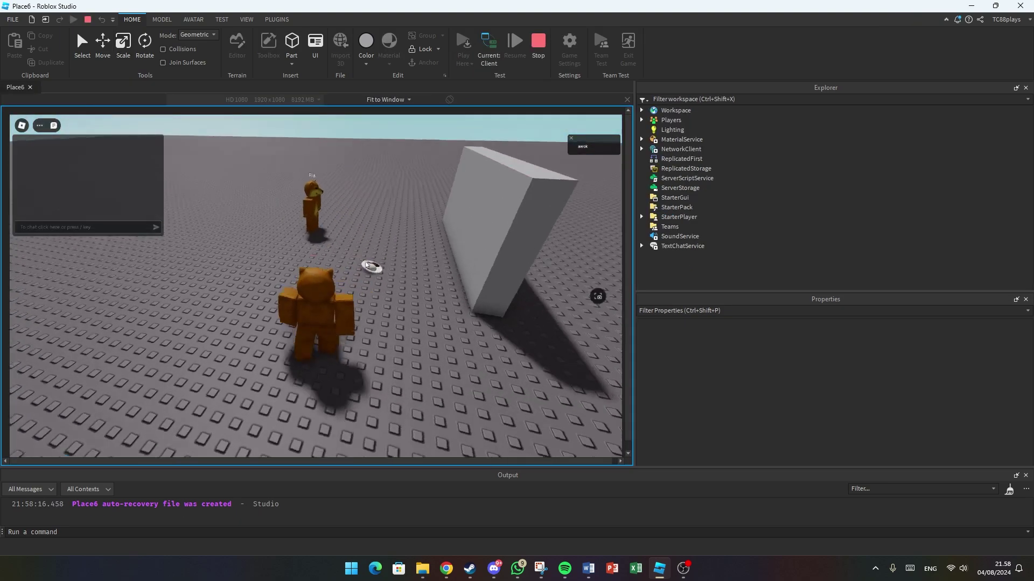
key(w)
right_drag(365, 265, 365, 263)
scroll(365, 263, up, 6)
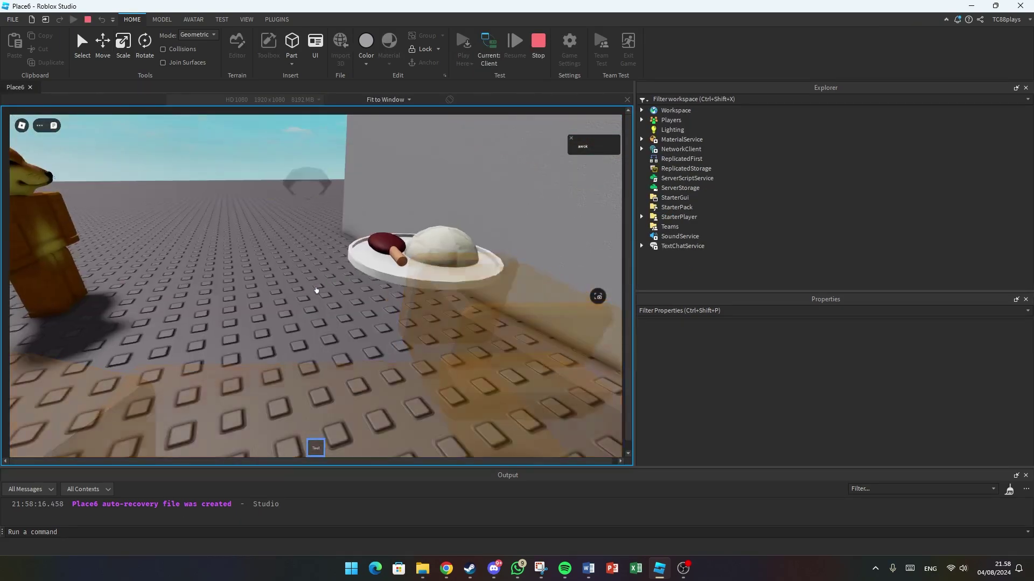
scroll(316, 291, down, 5)
right_drag(526, 409, 520, 412)
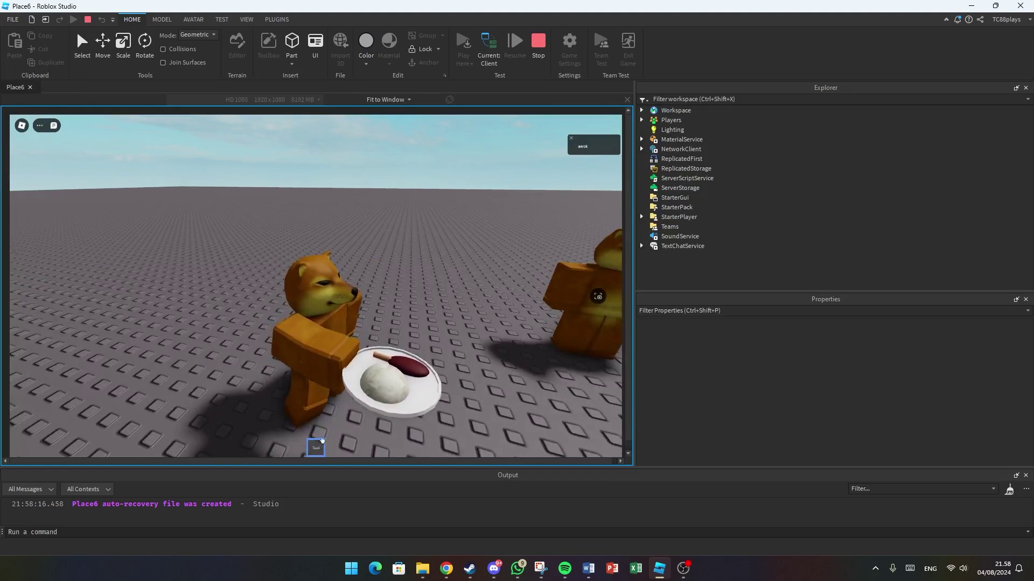
Step: Walk the character against the wall in close view to test how the held plate collides, and back away
right_drag(322, 440, 470, 341)
scroll(453, 341, up, 6)
key(w)
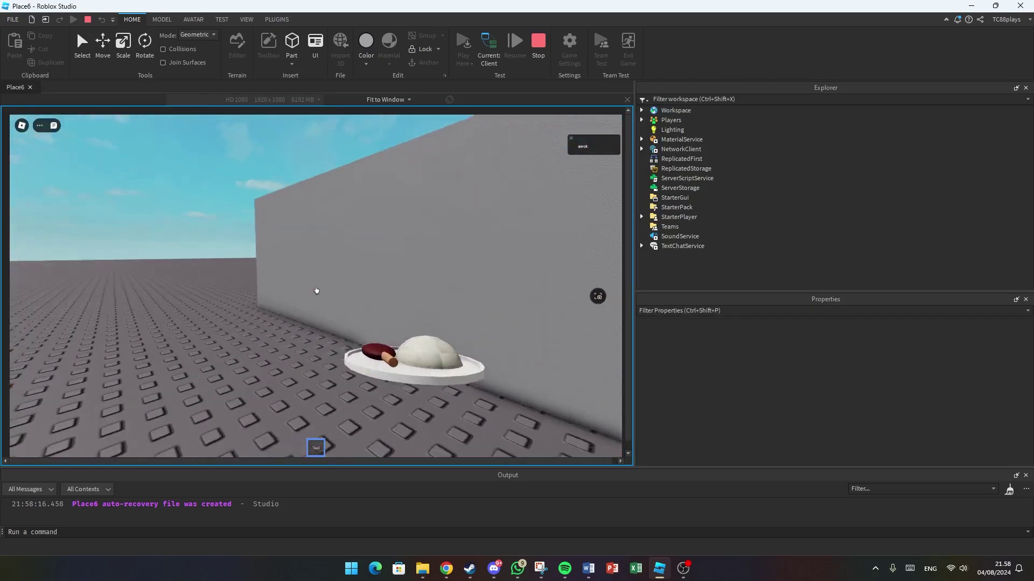
key(w)
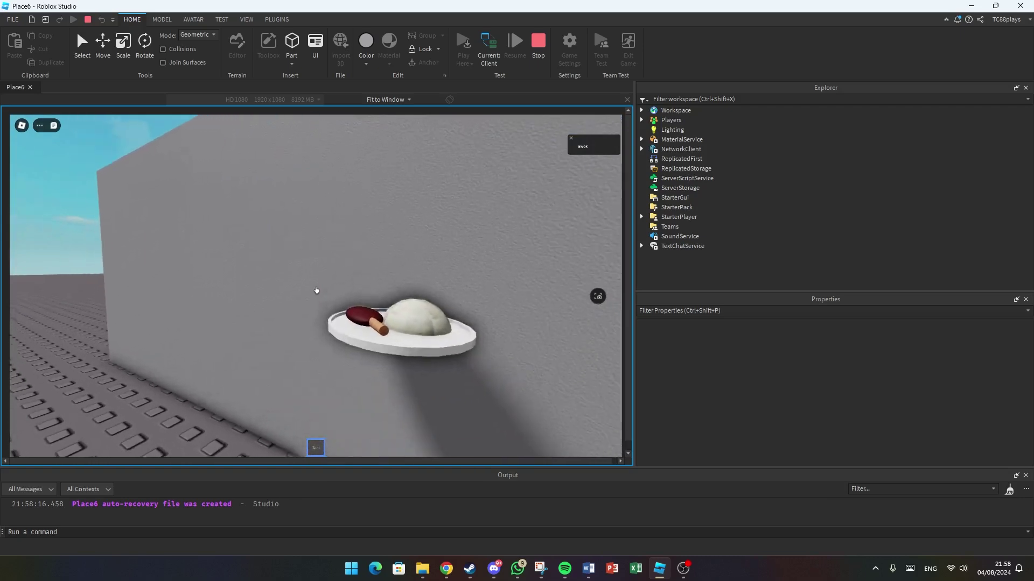
scroll(317, 290, down, 3)
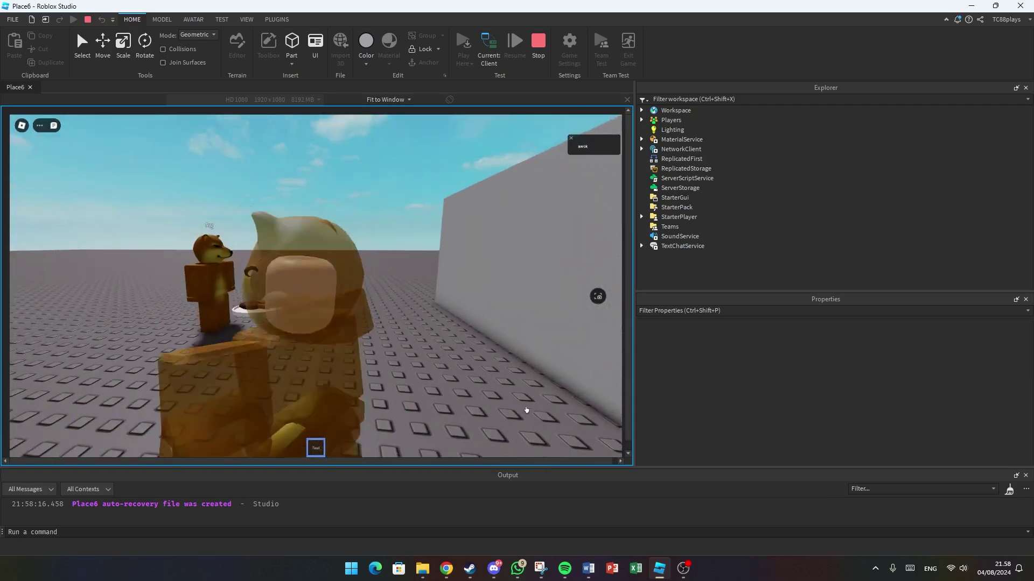
key(s)
scroll(515, 341, down, 3)
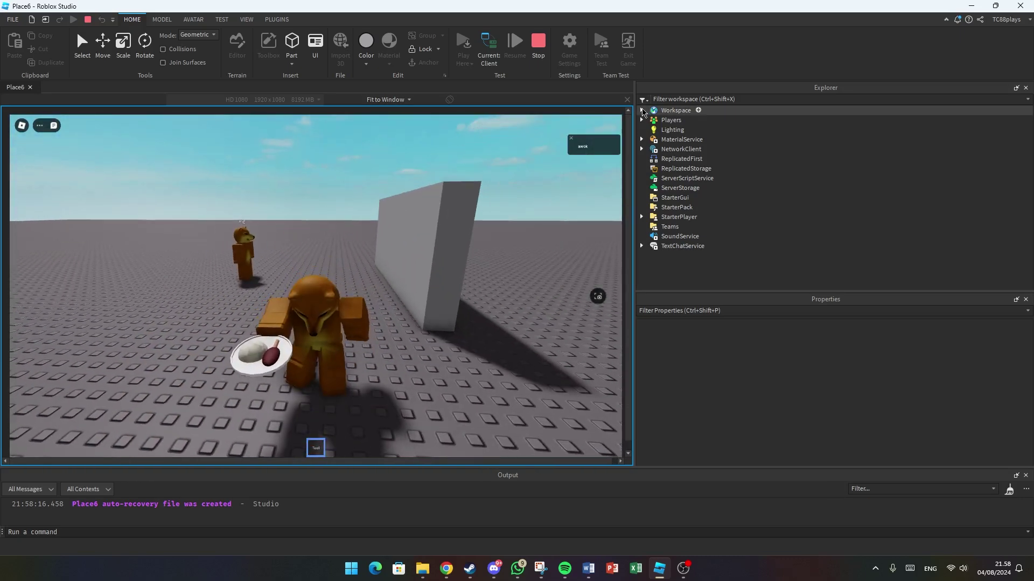
Step: Turn off CanCollide during the playtest for Nasi, Piring, Handle and both Parts of the Tool in the player's Backpack
click(641, 120)
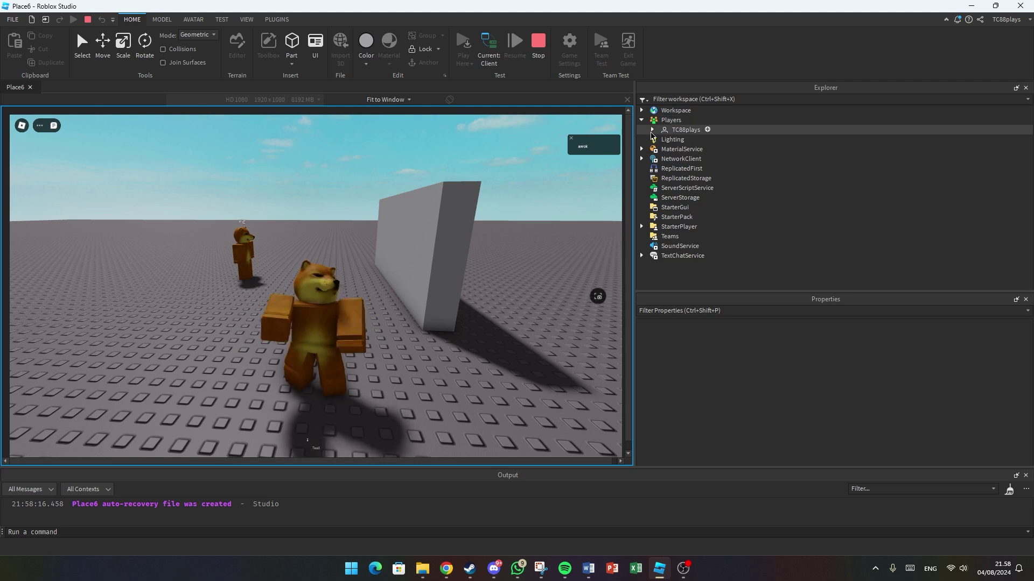
click(652, 130)
click(662, 140)
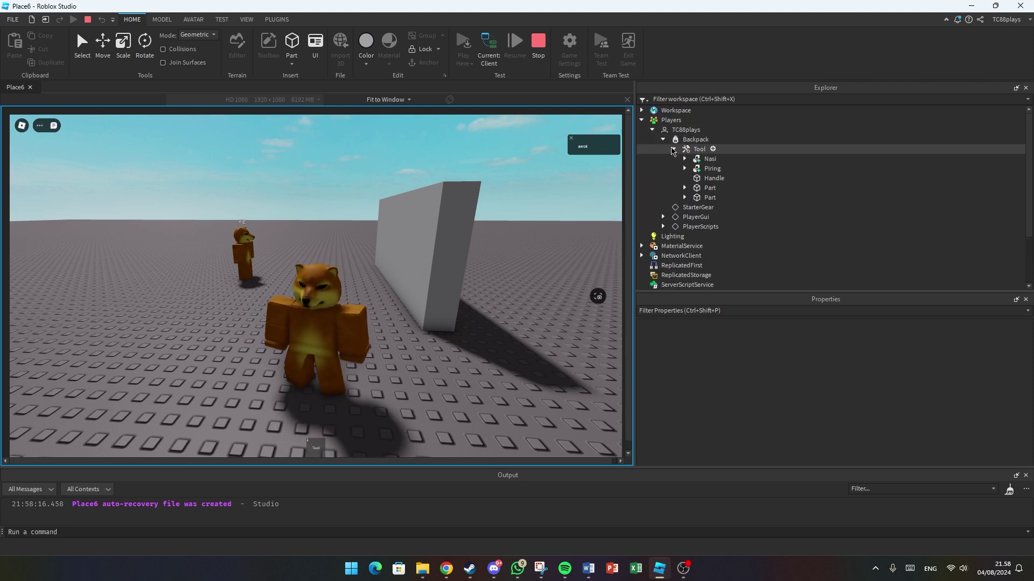
click(709, 159)
shift+click(710, 198)
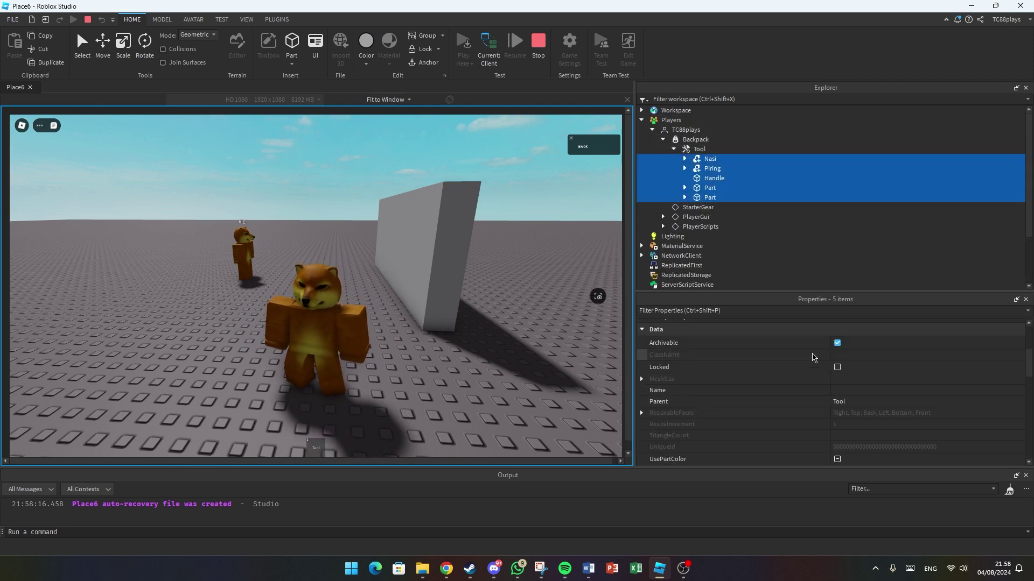
scroll(829, 382, down, 5)
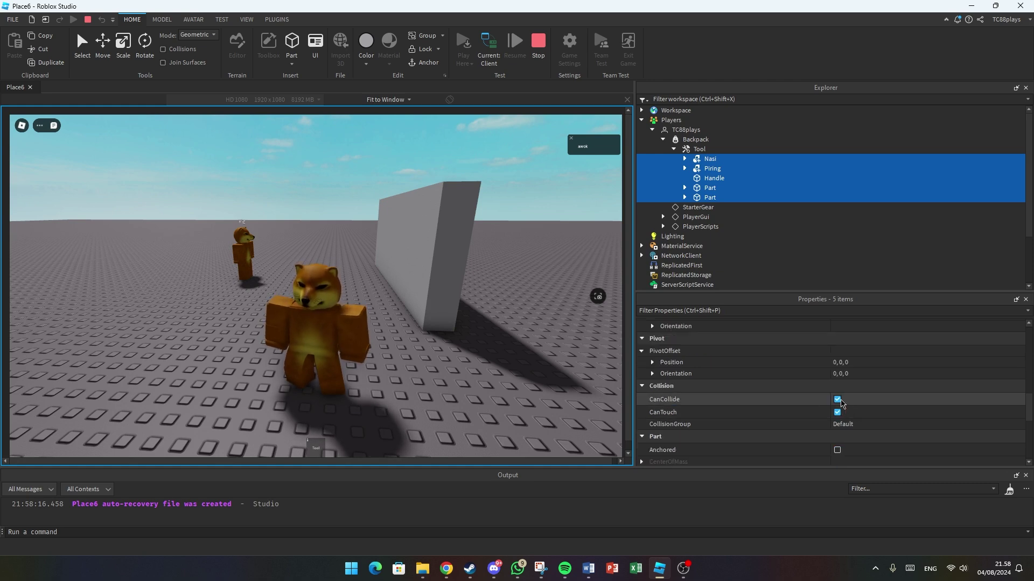
click(839, 400)
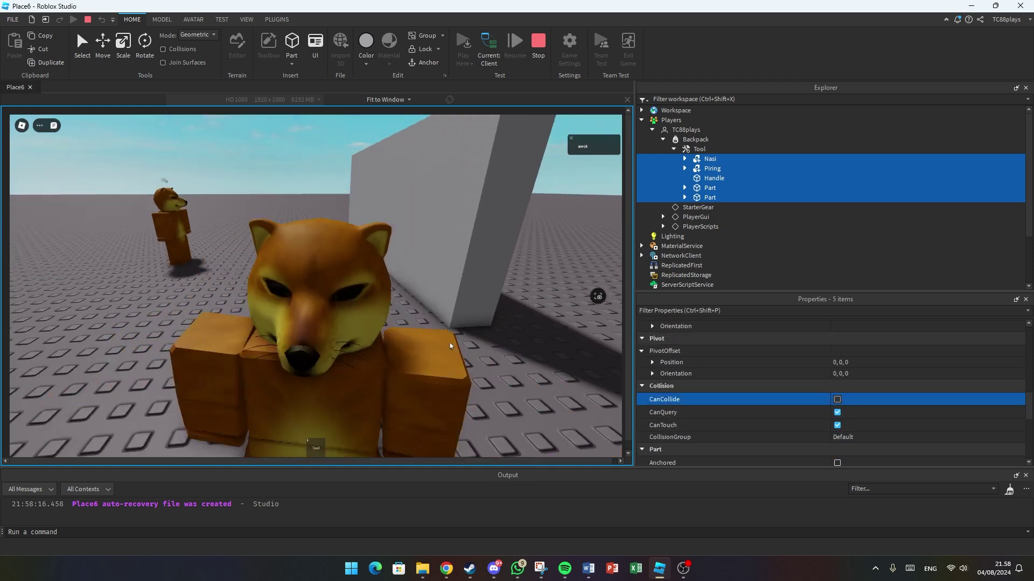
Step: Equip the food tool and walk it into the wall repeatedly to test it with CanCollide off
scroll(450, 346, down, 3)
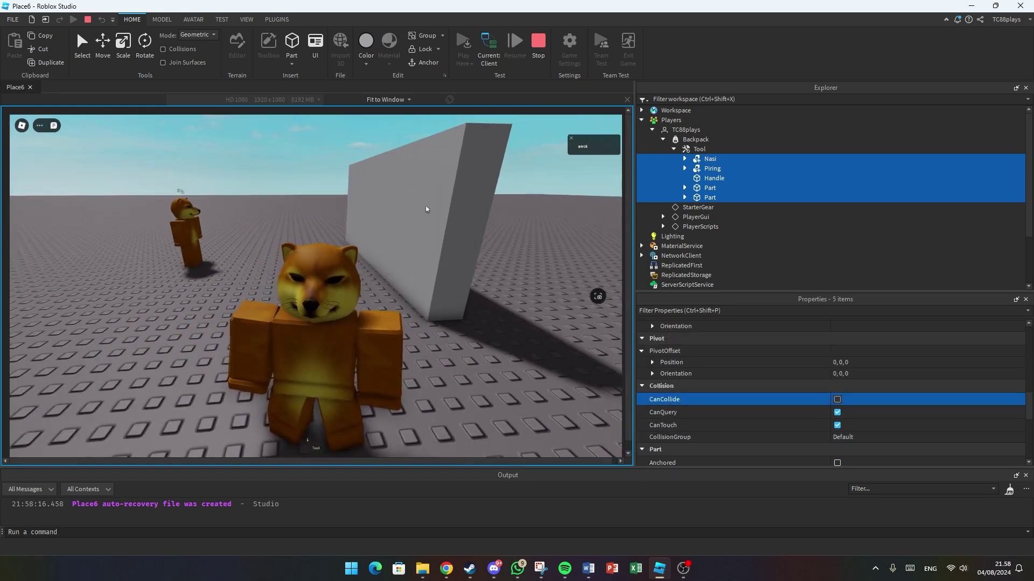
key(1)
scroll(374, 312, up, 8)
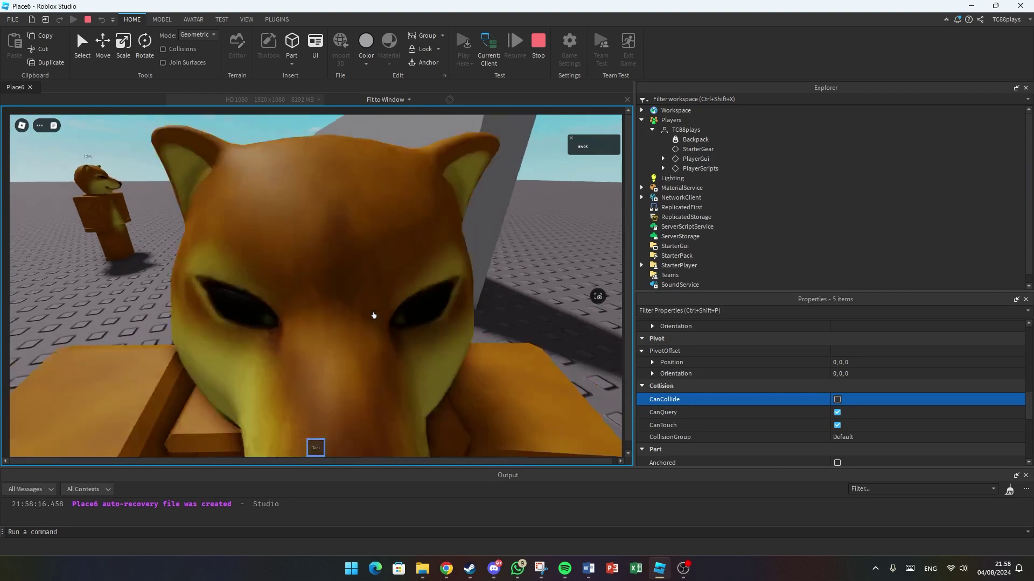
key(w)
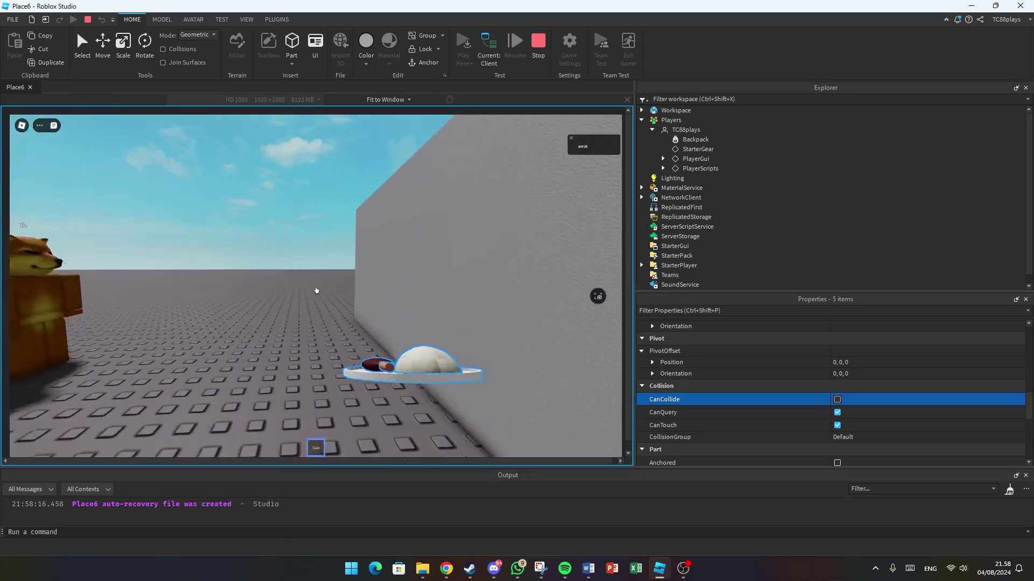
key(w)
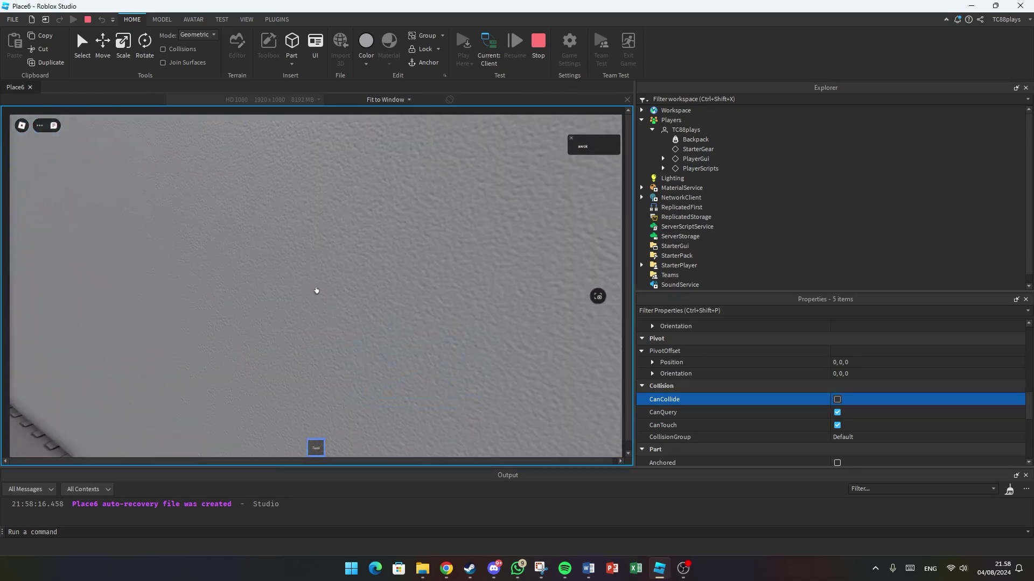
key(s)
key(w)
key(s)
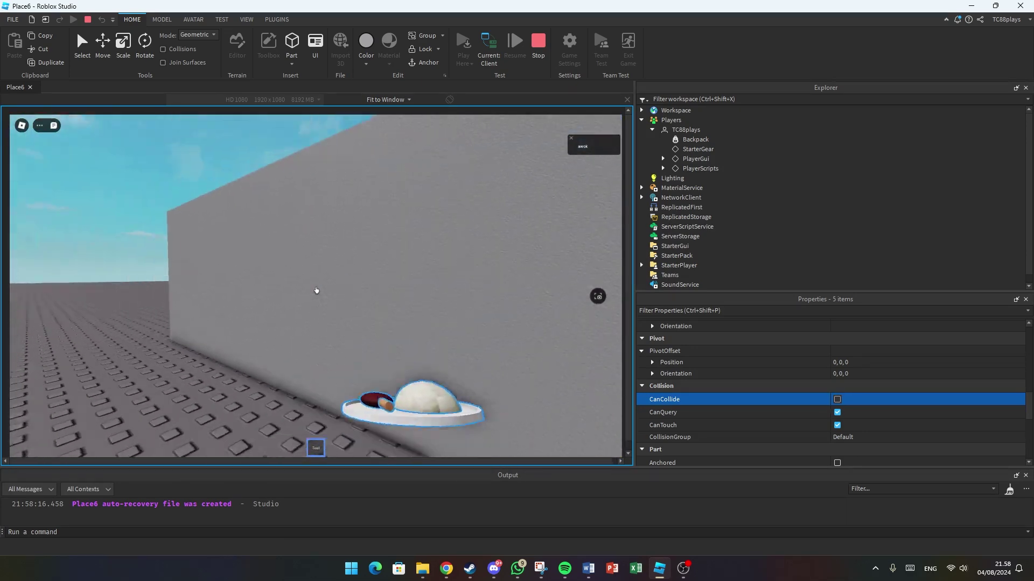
Step: Unequip the food tool, move the character away from the wall and stop the playtest
scroll(316, 291, down, 4)
key(1)
key(s)
scroll(416, 347, down, 4)
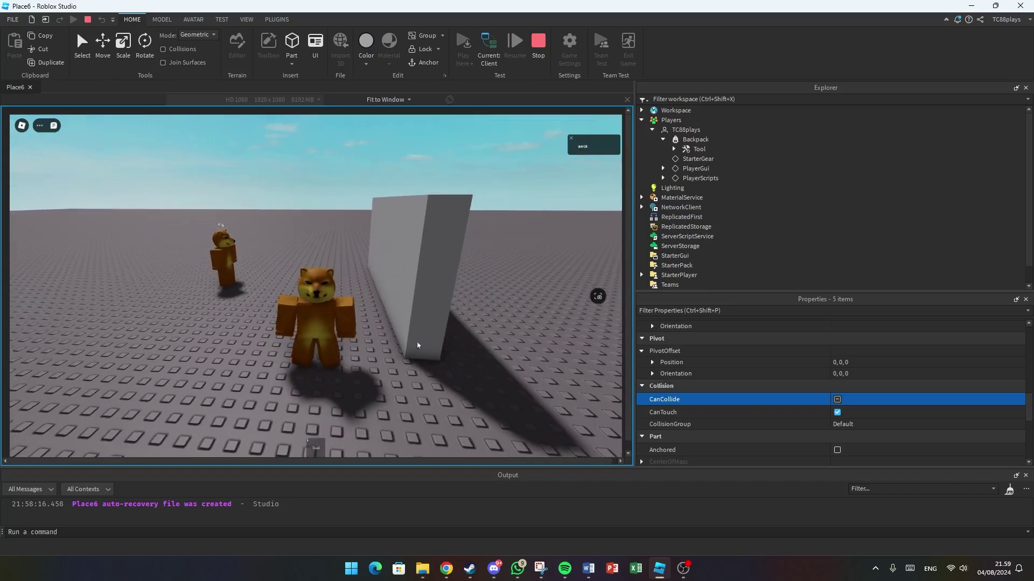
key(d)
click(536, 43)
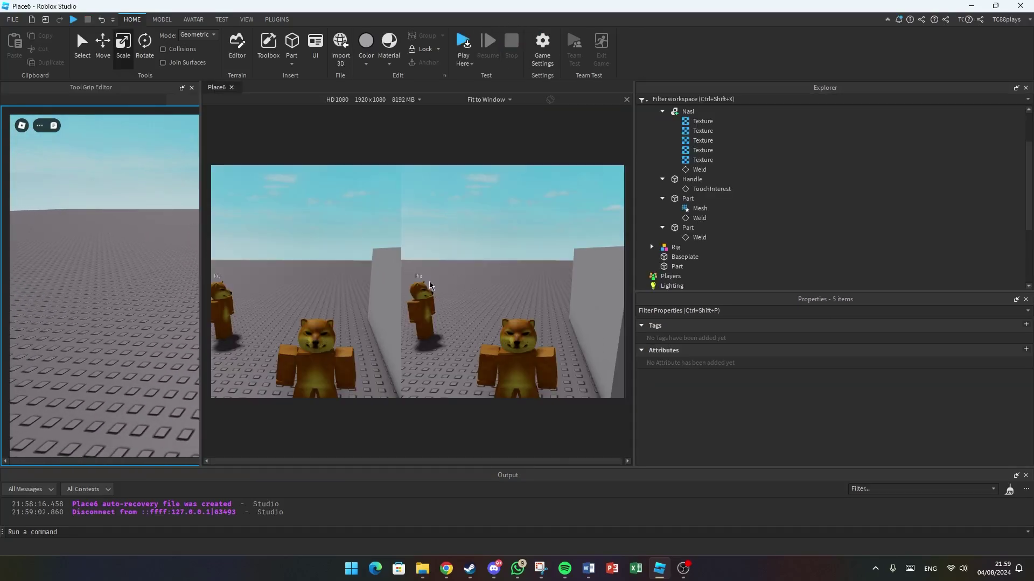
Step: Open the food Tool for grip editing and move its Grip attachment to position 1.25, 0, 0.9
click(413, 293)
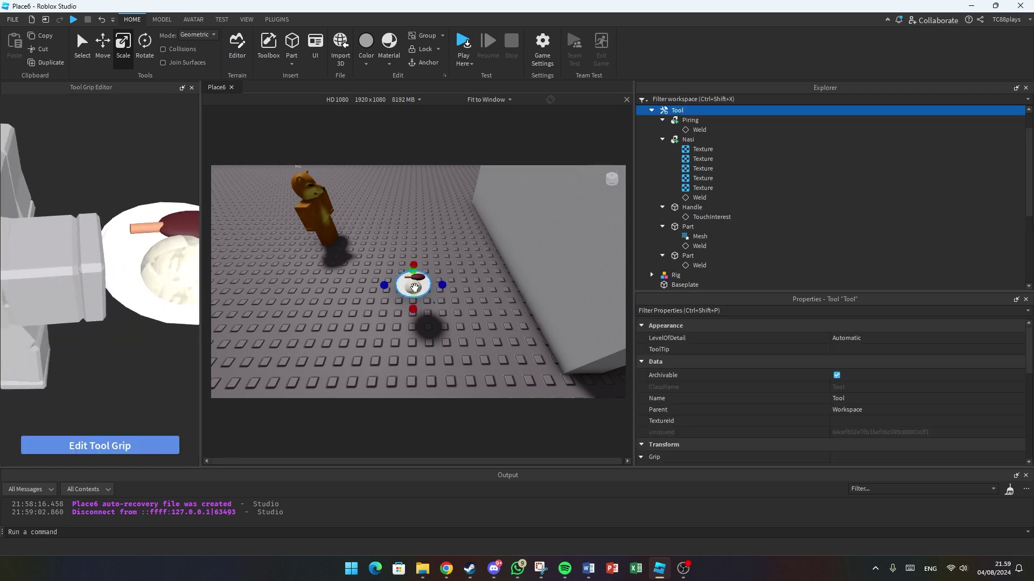
click(136, 444)
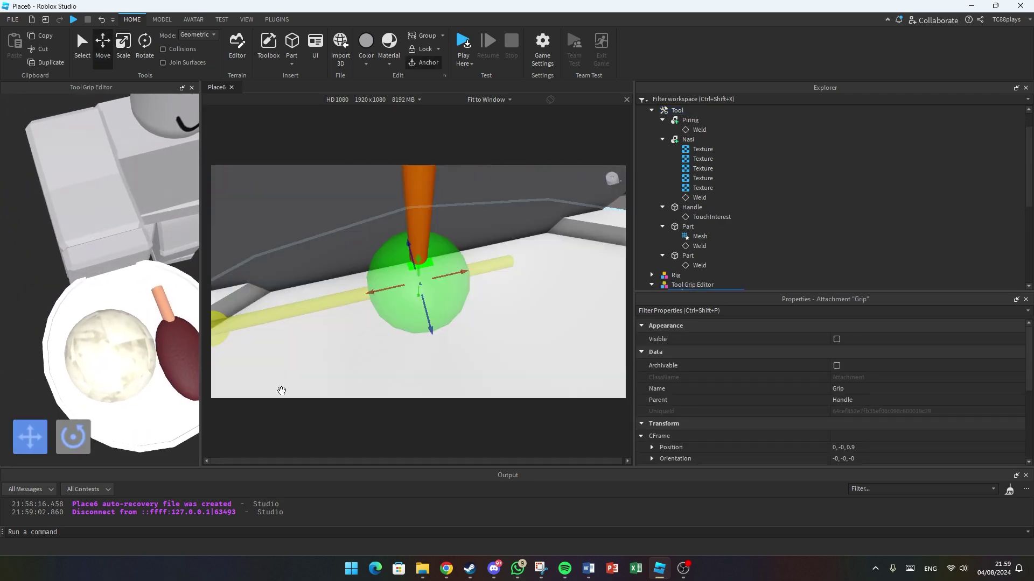
drag(412, 275, 491, 284)
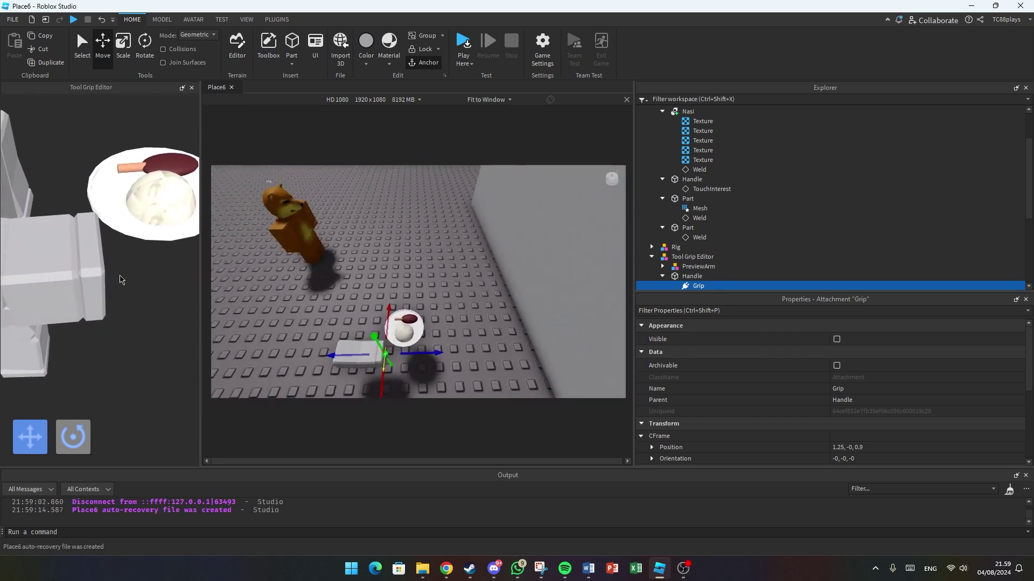
Step: Move the grip to -0.3 on the Z axis, adjust it slightly along the X axis and clear the selection
drag(430, 355, 456, 355)
right_drag(463, 319, 459, 329)
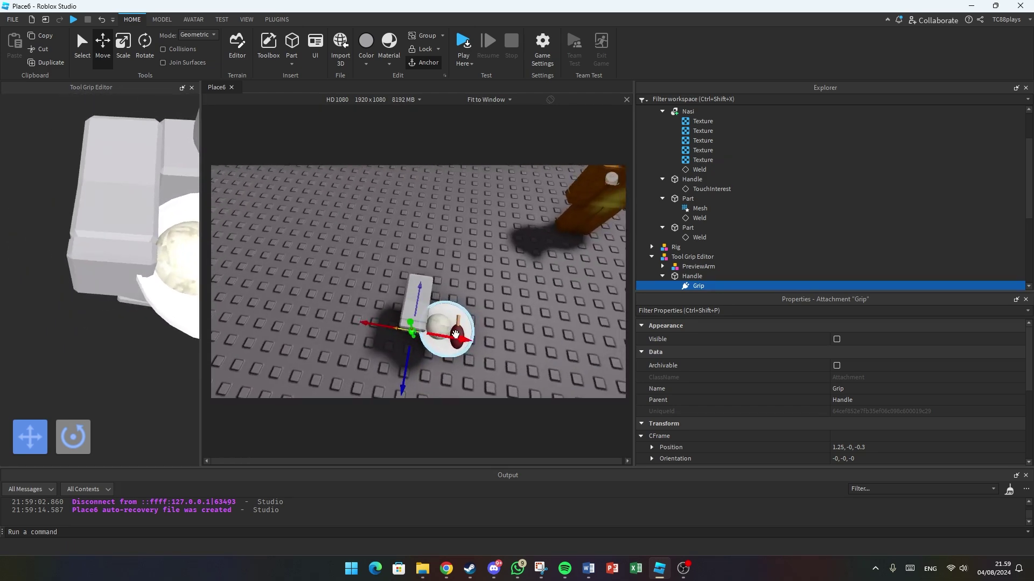
drag(462, 338, 457, 338)
right_drag(479, 320, 490, 316)
click(491, 316)
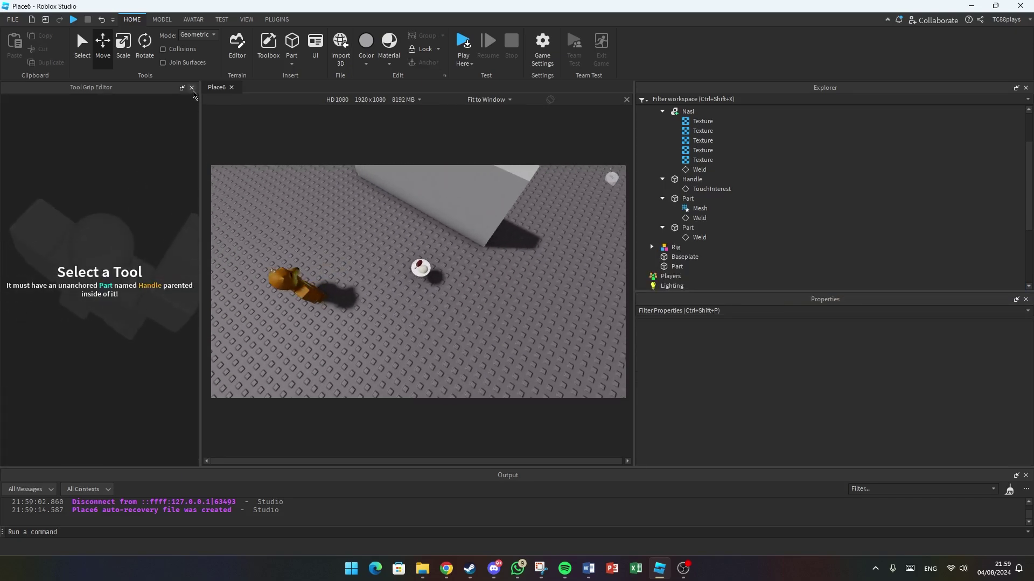
Step: Close the Tool Grip Editor and view the plate and wall in the wider viewport
click(192, 87)
scroll(399, 295, up, 3)
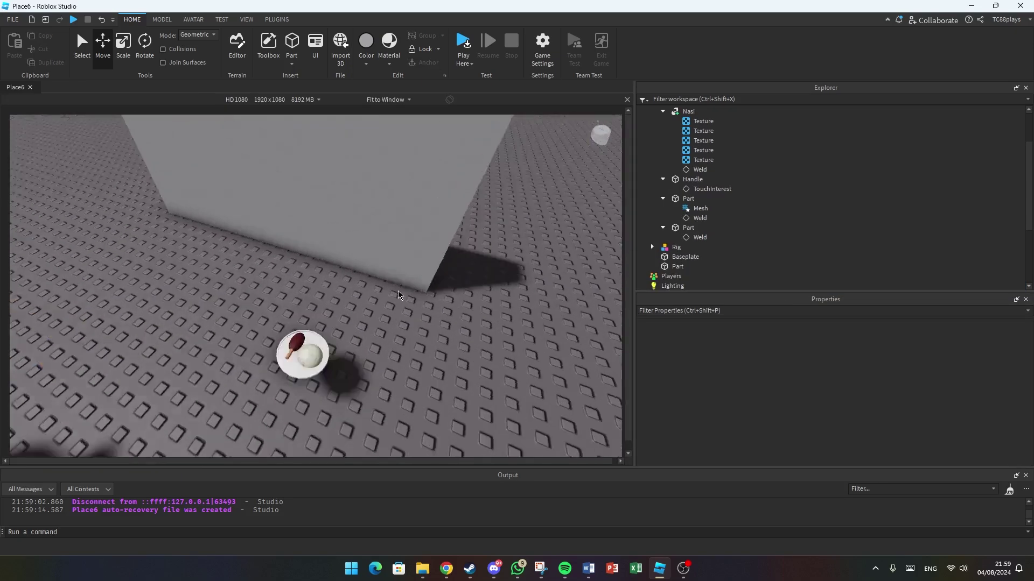
scroll(398, 295, down, 5)
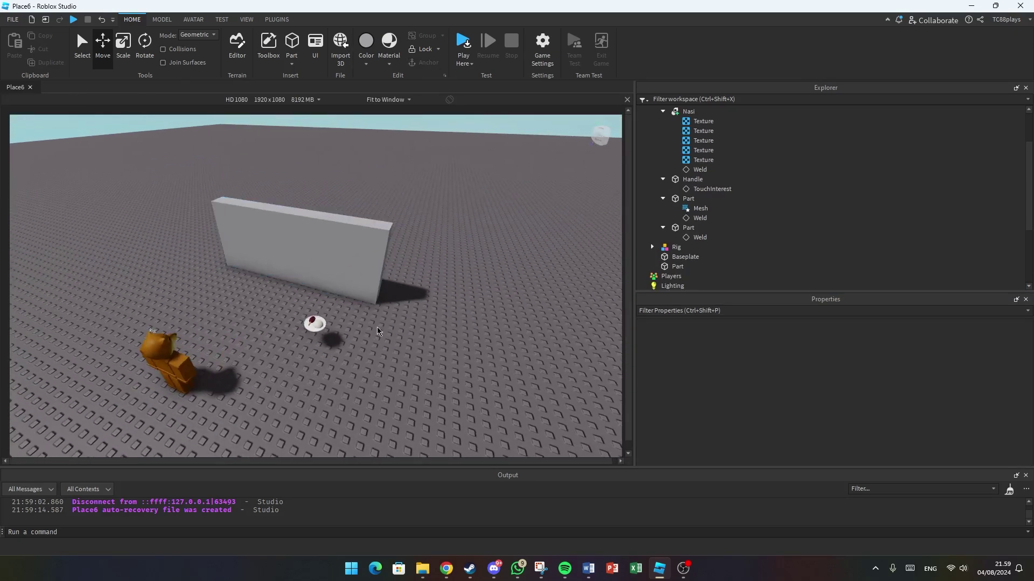
scroll(378, 331, up, 5)
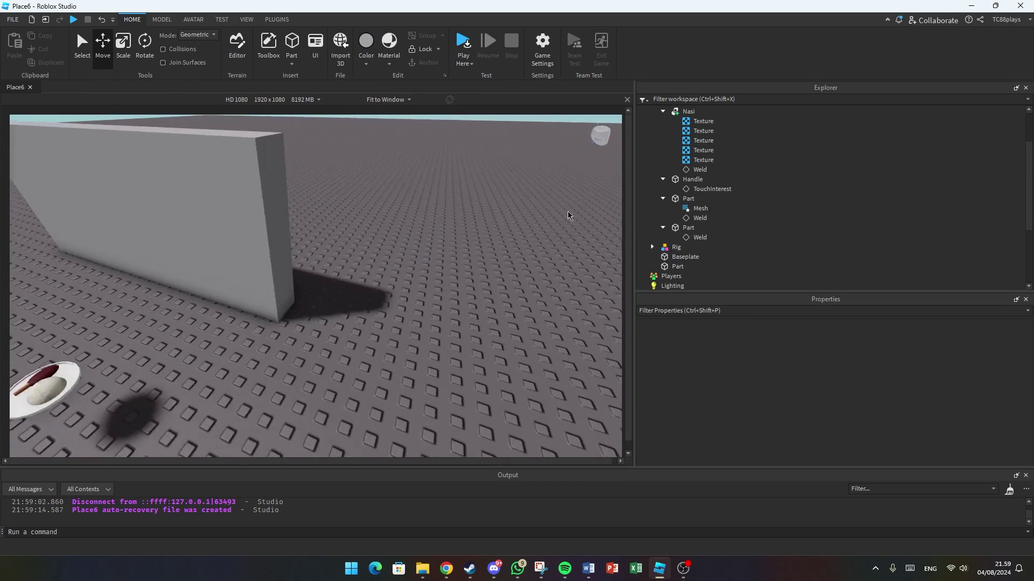
Step: Collapse the Handle, Part, Nasi and Piring entries and the Tool itself in the object hierarchy
click(663, 188)
click(663, 198)
scroll(667, 178, up, 2)
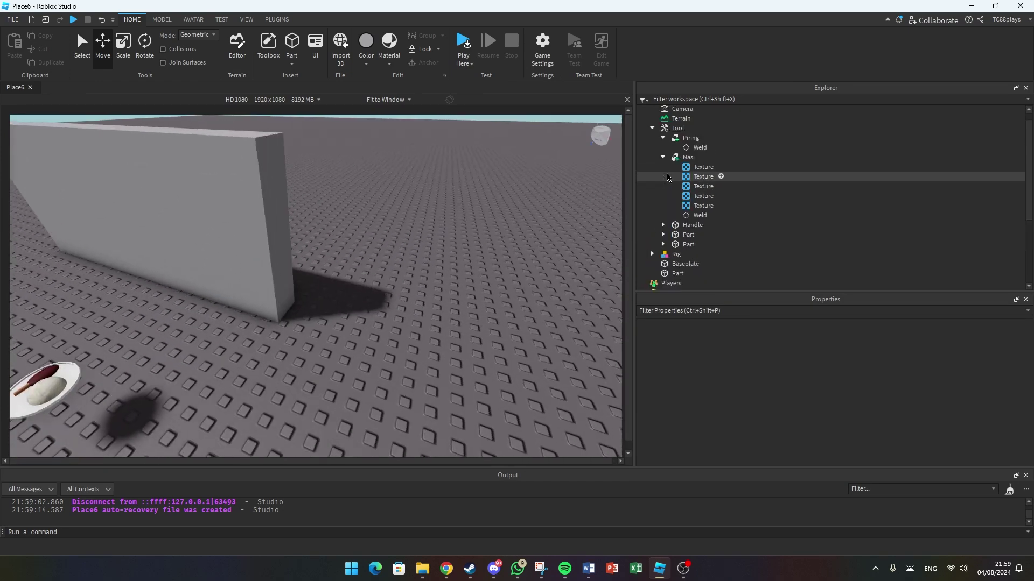
click(663, 157)
click(663, 138)
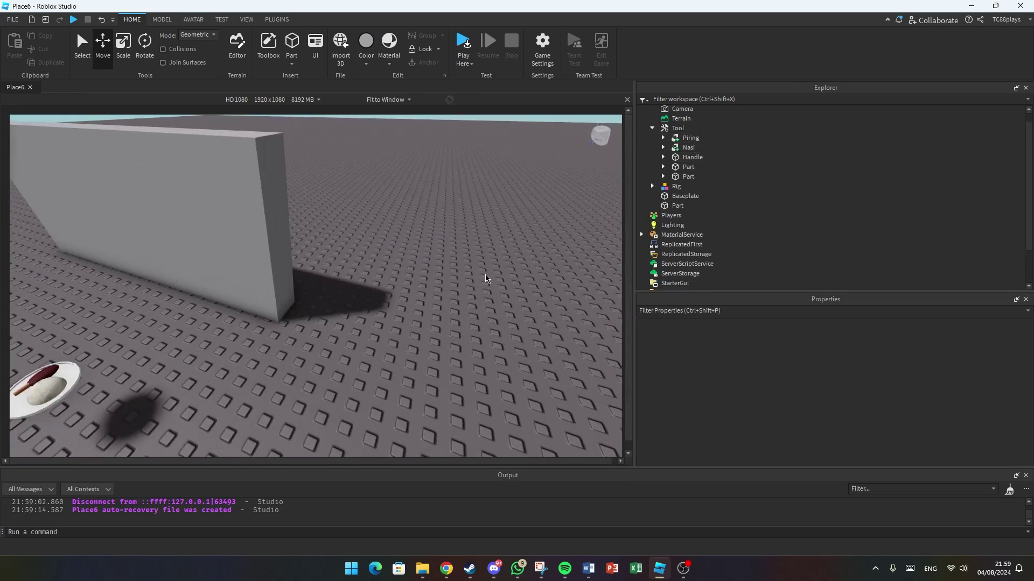
click(652, 129)
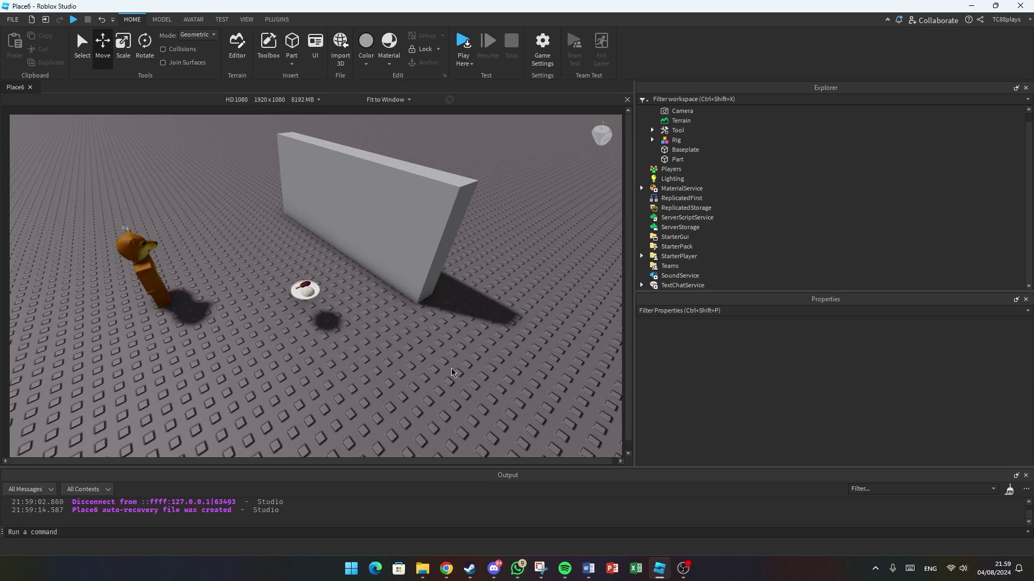
scroll(439, 364, up, 5)
scroll(588, 217, down, 5)
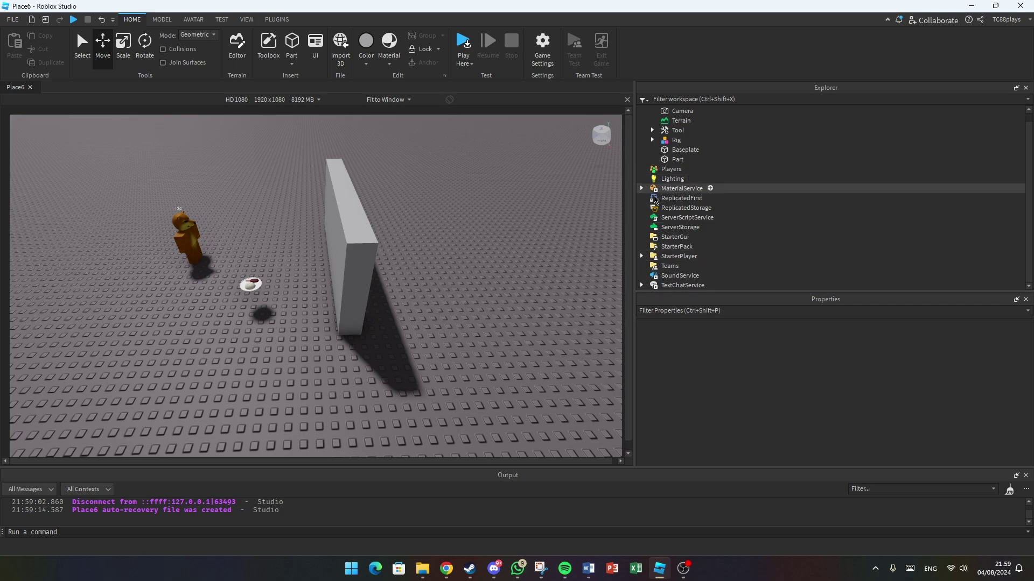
Step: Add a block part on the baseplate away from the wall and rename it Give
right_drag(462, 324, 462, 325)
right_click(406, 341)
click(447, 320)
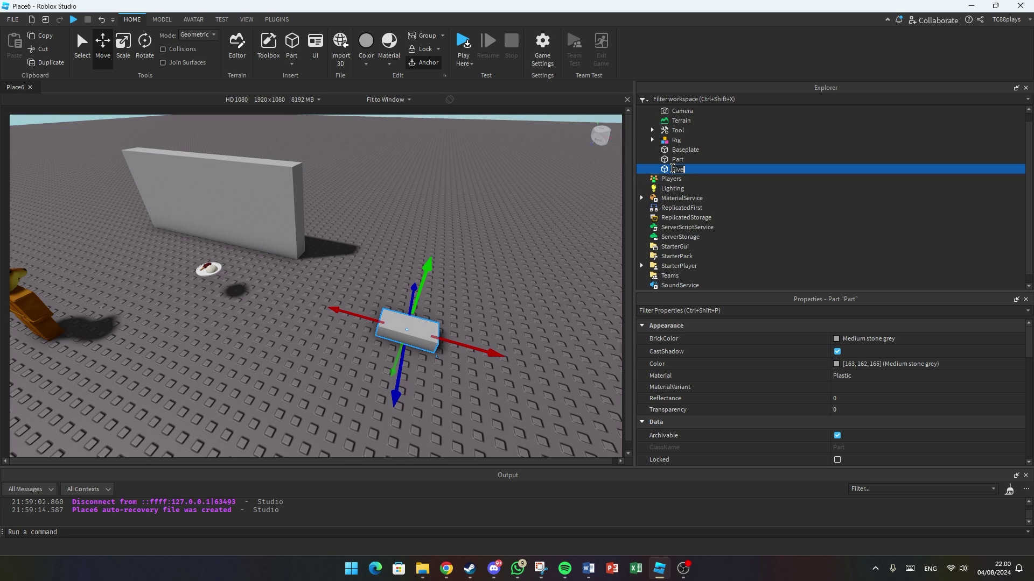
Step: Rename the food Tool as NasiAyam and clear the selection
click(677, 132)
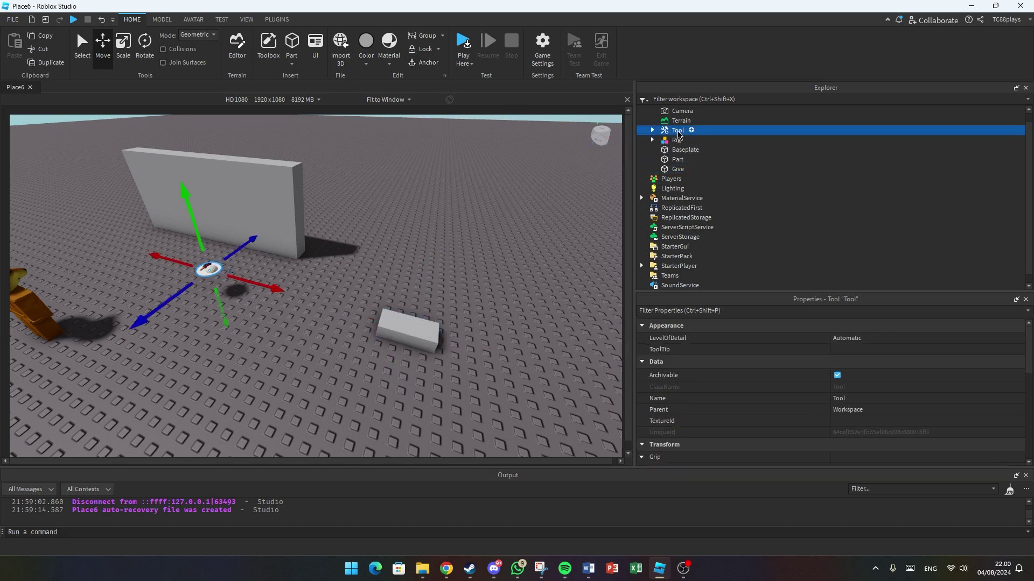
click(677, 131)
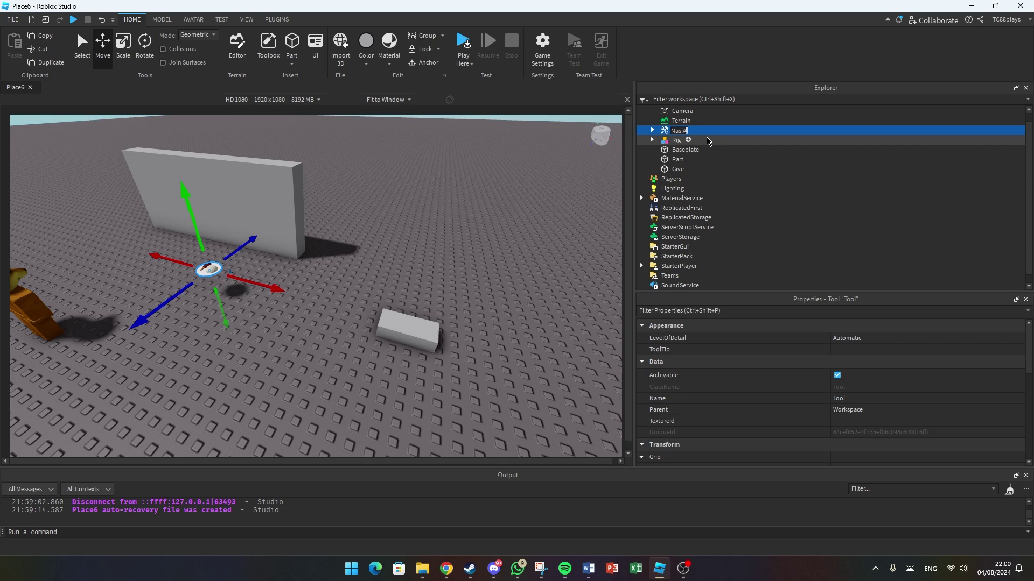
click(678, 169)
click(468, 265)
Step: Add a ProximityPrompt inside the Give part and select it
scroll(470, 266, up, 3)
key(s)
key(d)
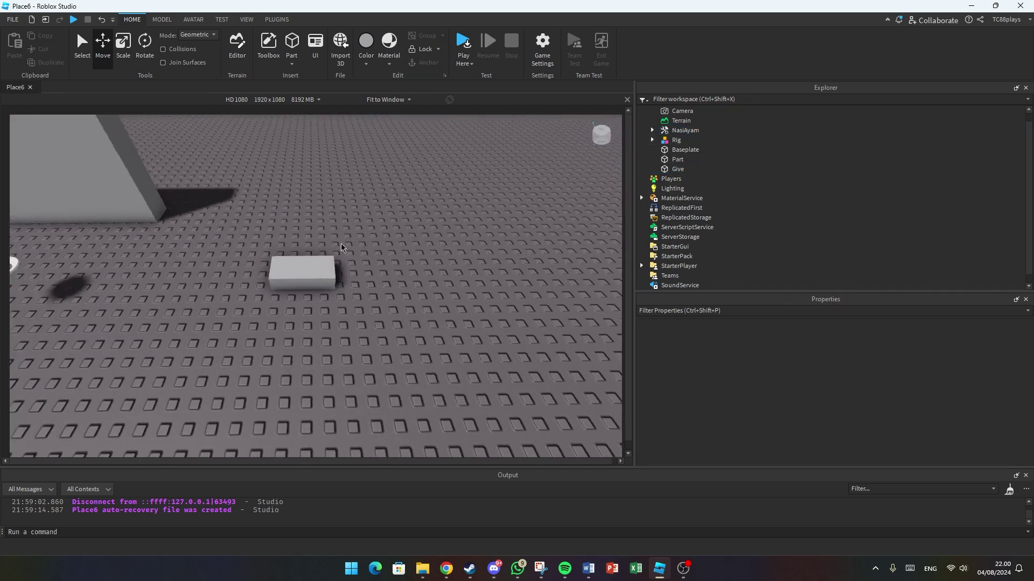
key(a)
key(s)
key(d)
click(689, 172)
click(692, 169)
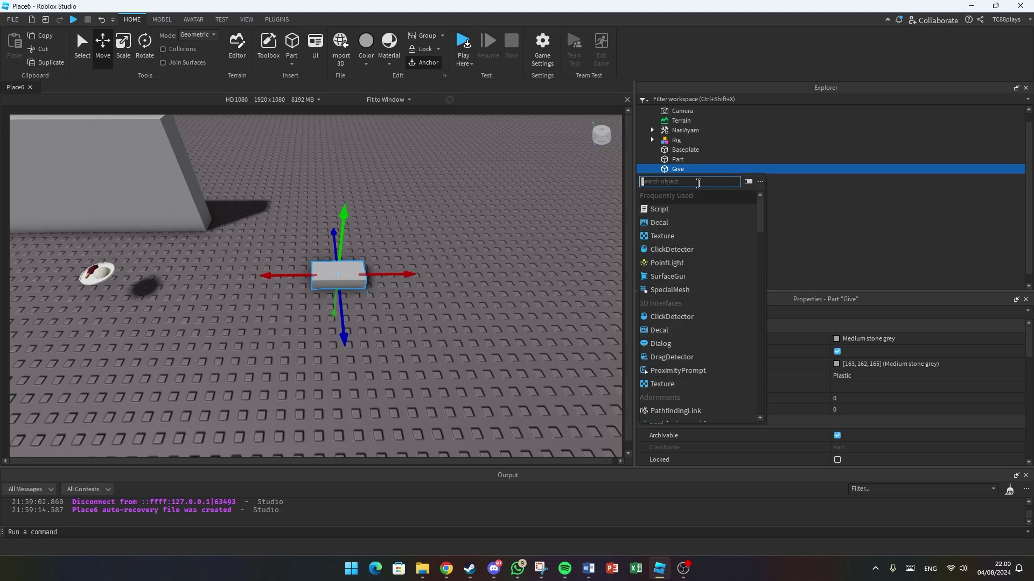
key(Return)
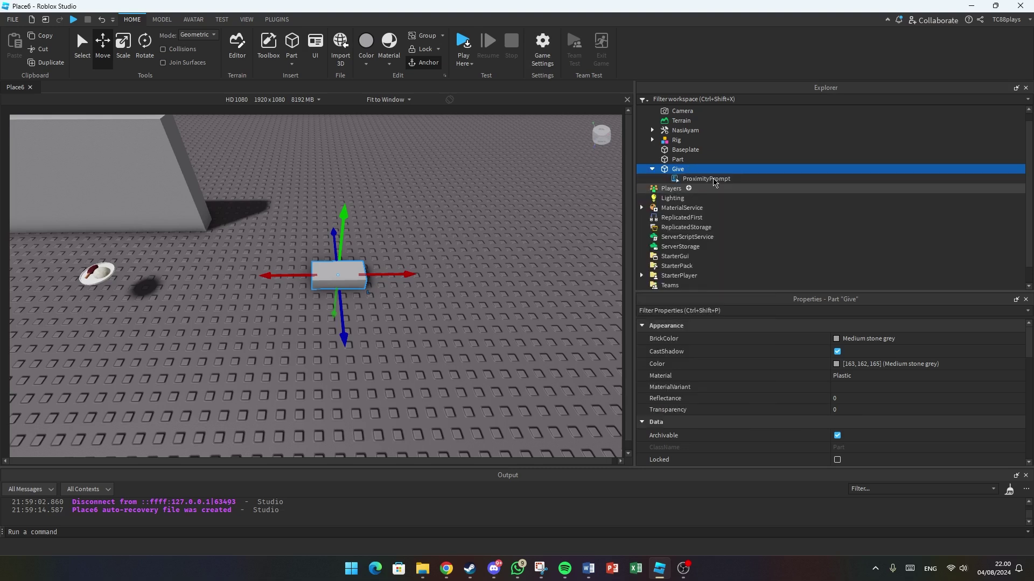
click(712, 179)
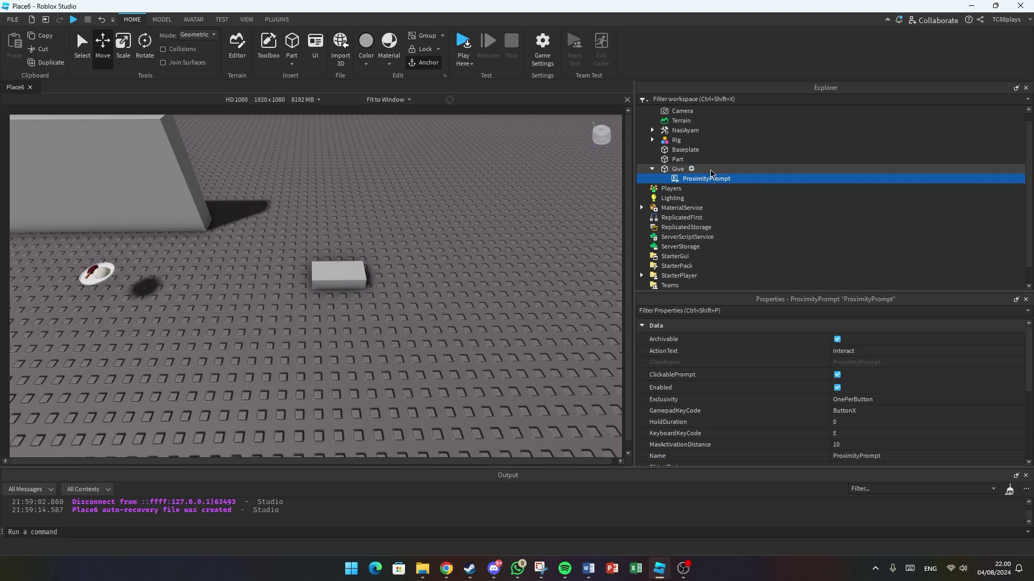
Step: Add a Script inside the Give part and delete its default Hello world code
click(692, 169)
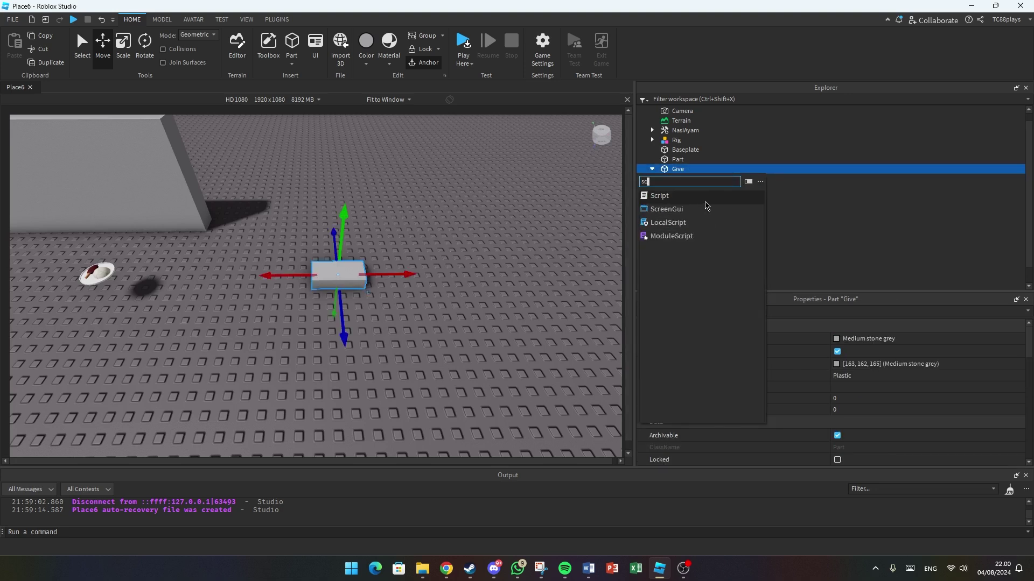
text(sc)
key(Return)
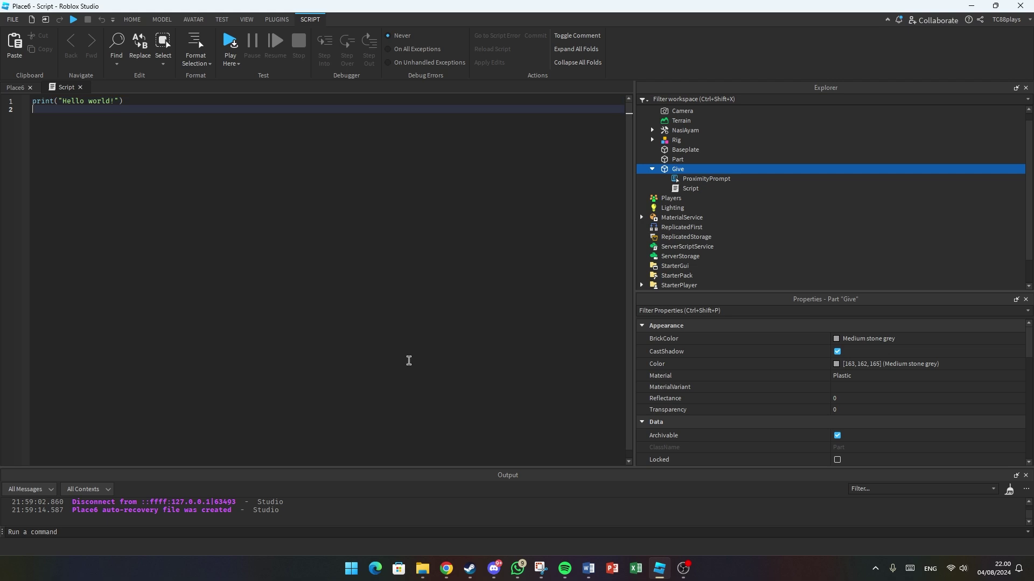
key(ctrl+a)
key(BackSpace)
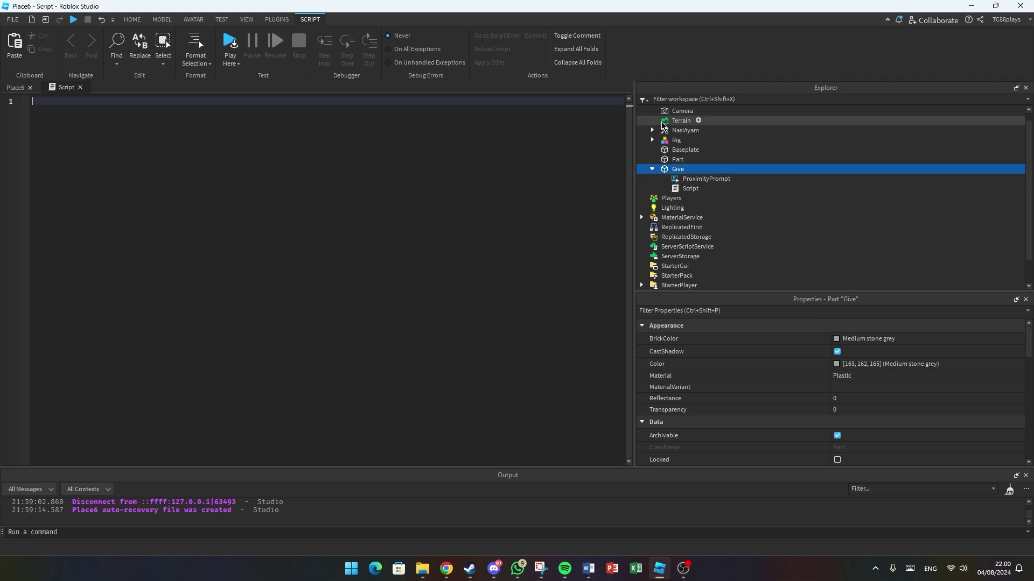
Step: Return to the Place6 scene and move the NasiAyam tool from Workspace into ReplicatedStorage
click(16, 87)
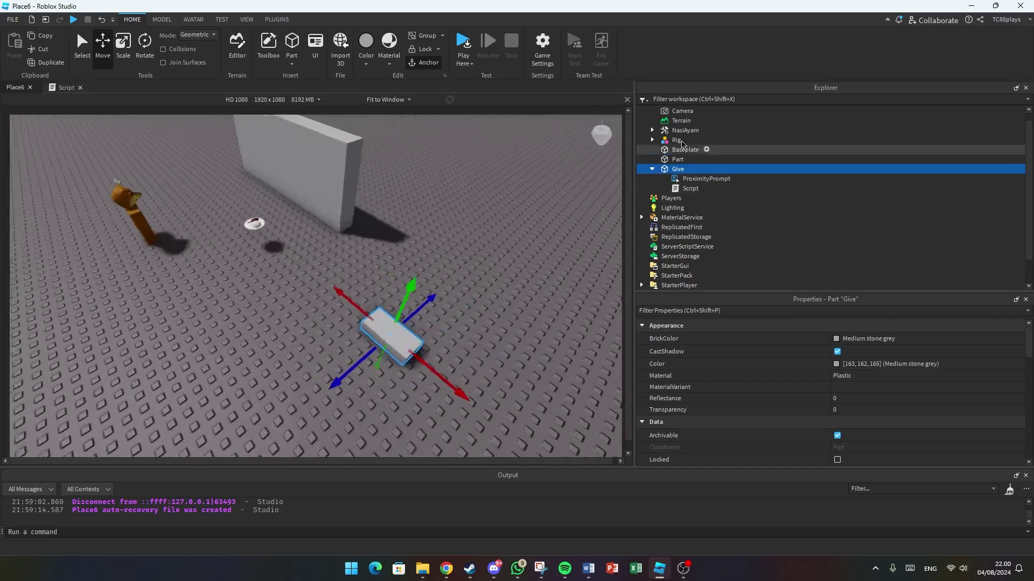
mouse_move(679, 131)
mouse_down()
mouse_move(739, 178)
mouse_move(660, 129)
mouse_up()
click(652, 140)
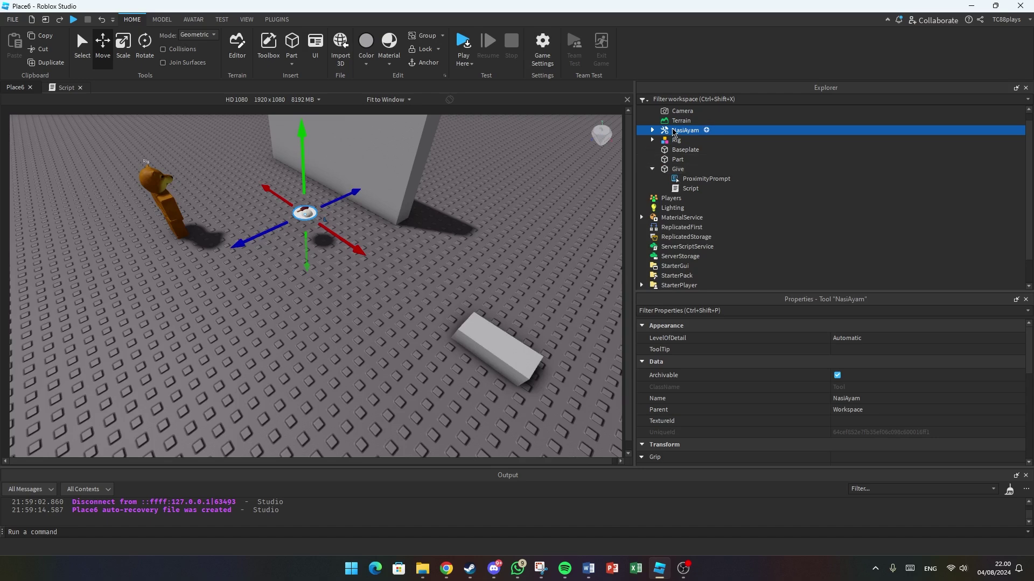
drag(672, 133, 724, 236)
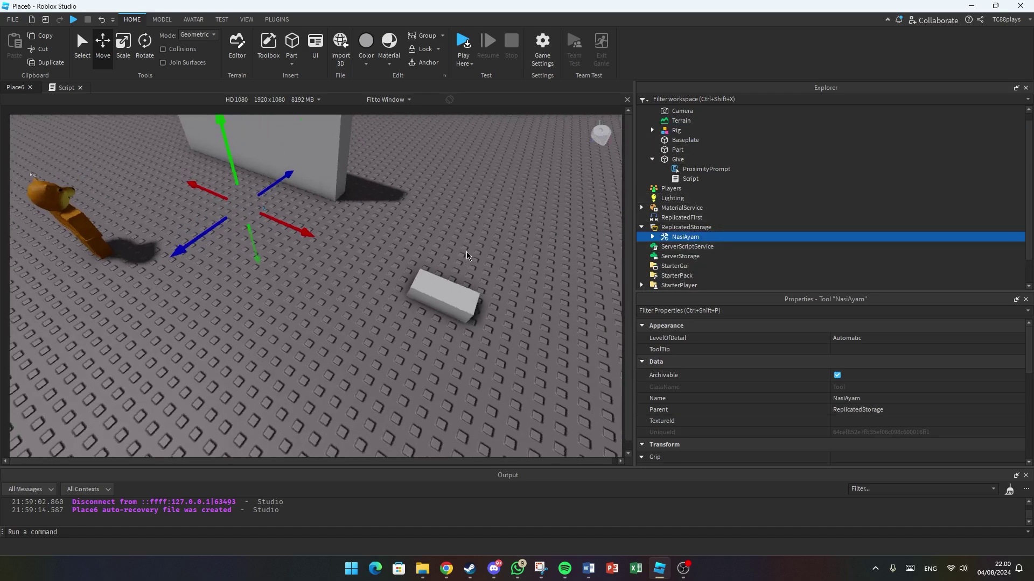
Step: Reopen the Script inside Give and start its first line with script.Parent.ProximityPrompt
right_drag(466, 256, 520, 240)
scroll(490, 218, up, 3)
scroll(501, 218, down, 4)
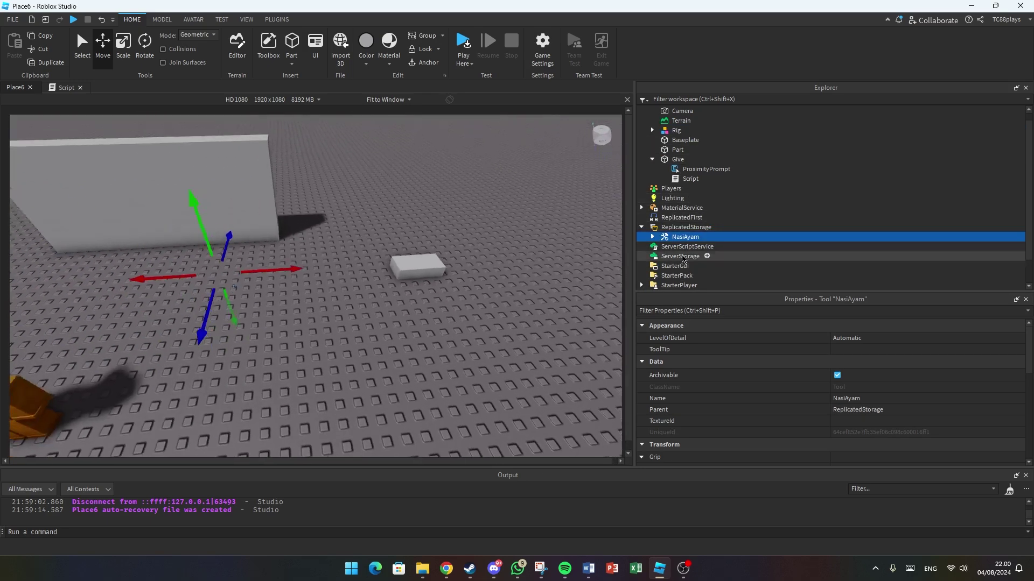
key(d)
double_click(689, 179)
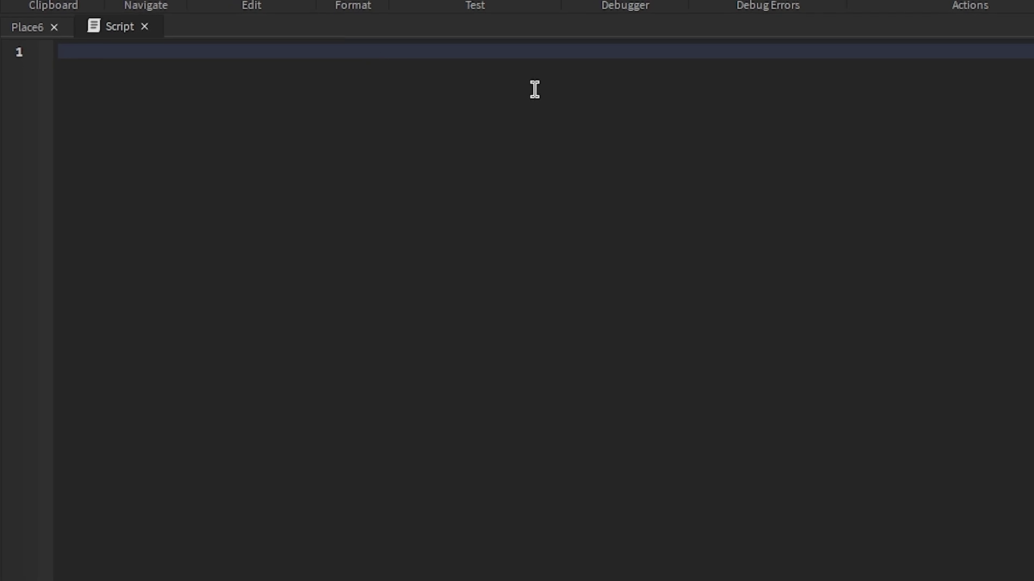
text(script.)
key(Tab)
text(.)
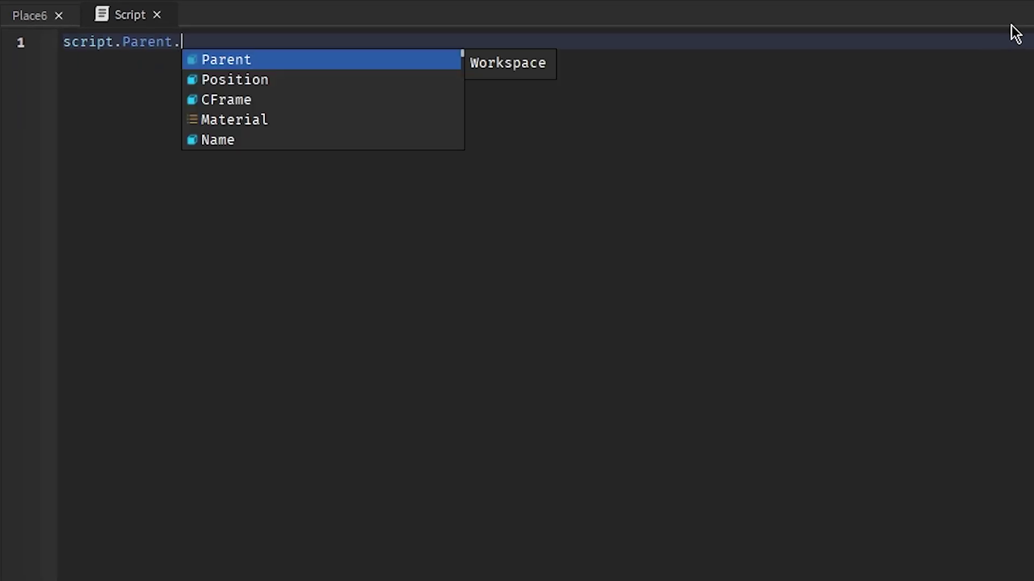
text(pr)
key(Tab)
text(.)
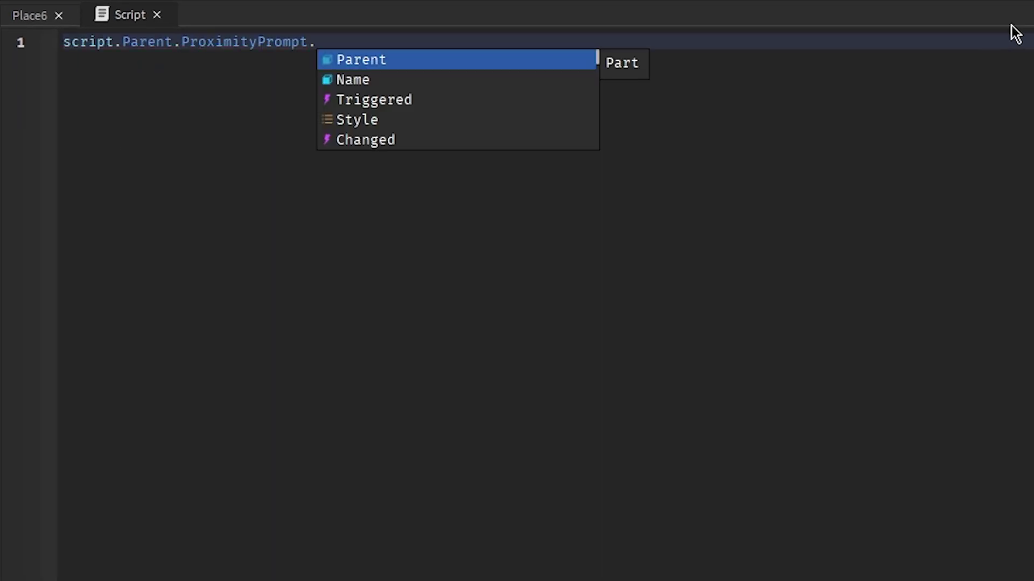
Step: Complete the line with Triggered:Connect(function() and open an indented function body closed by end)
text(tr)
key(Tab)
text(:c)
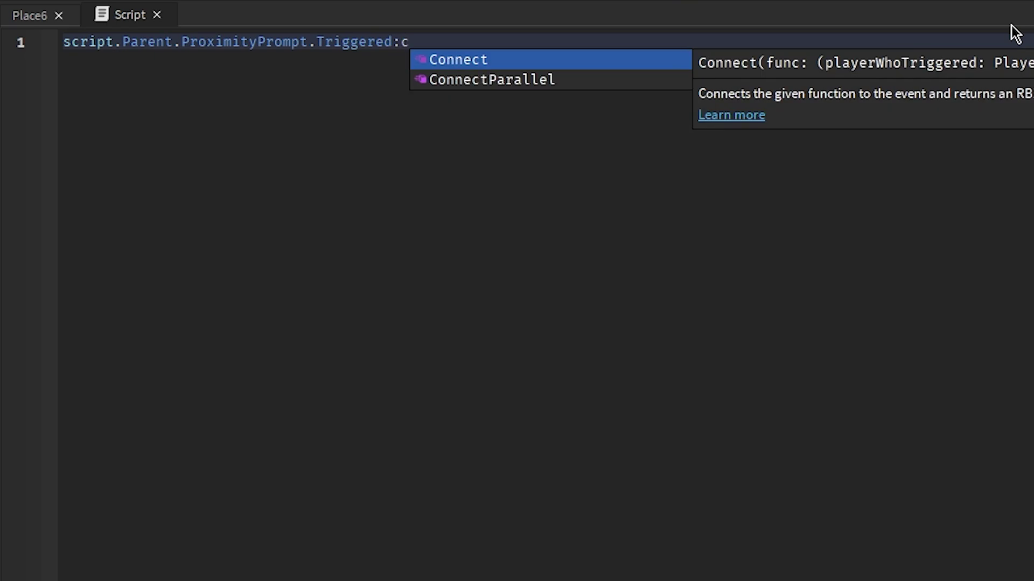
text(p)
key(BackSpace)
text(o)
key(Tab)
text(()
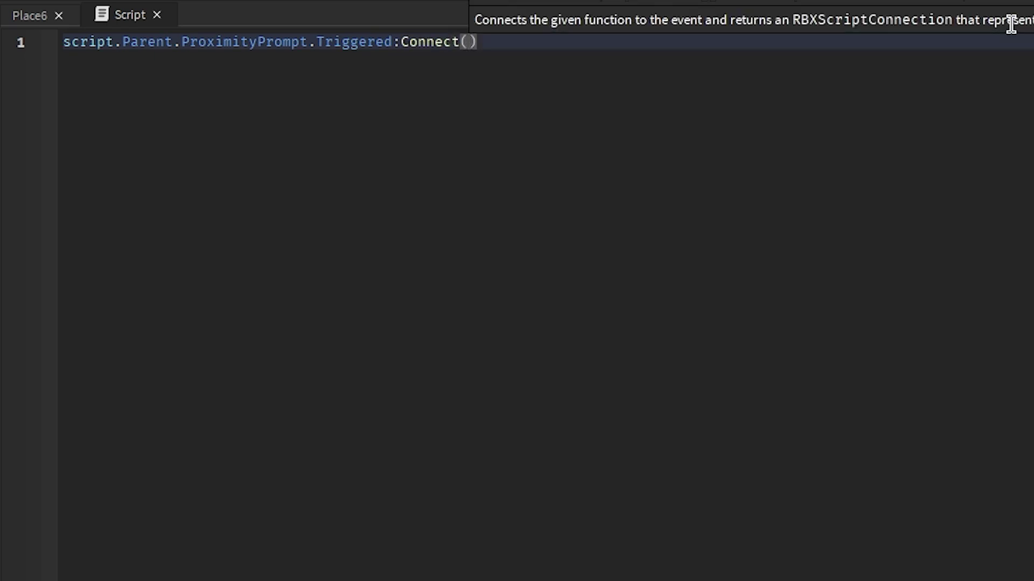
text(function())
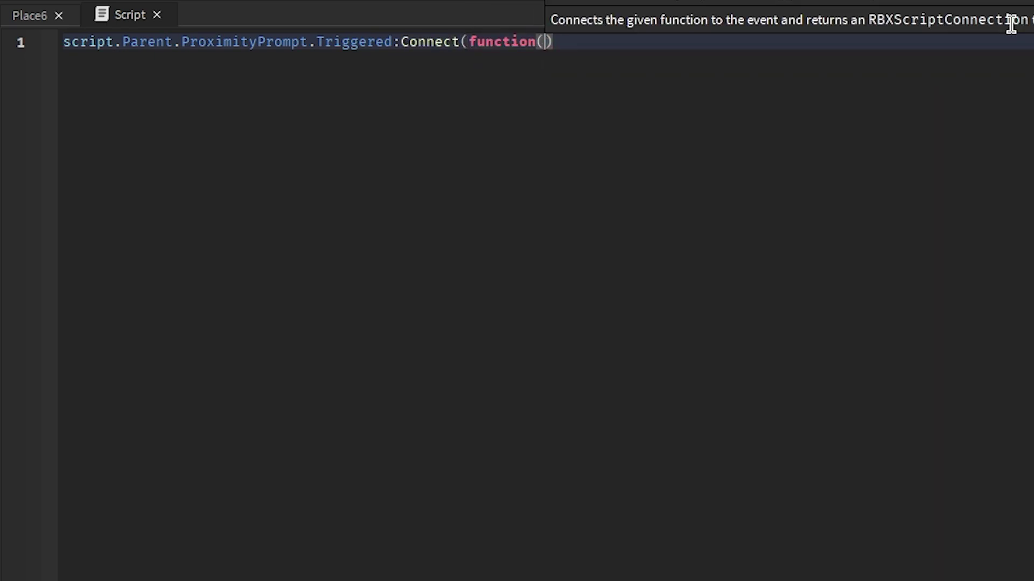
key(Return)
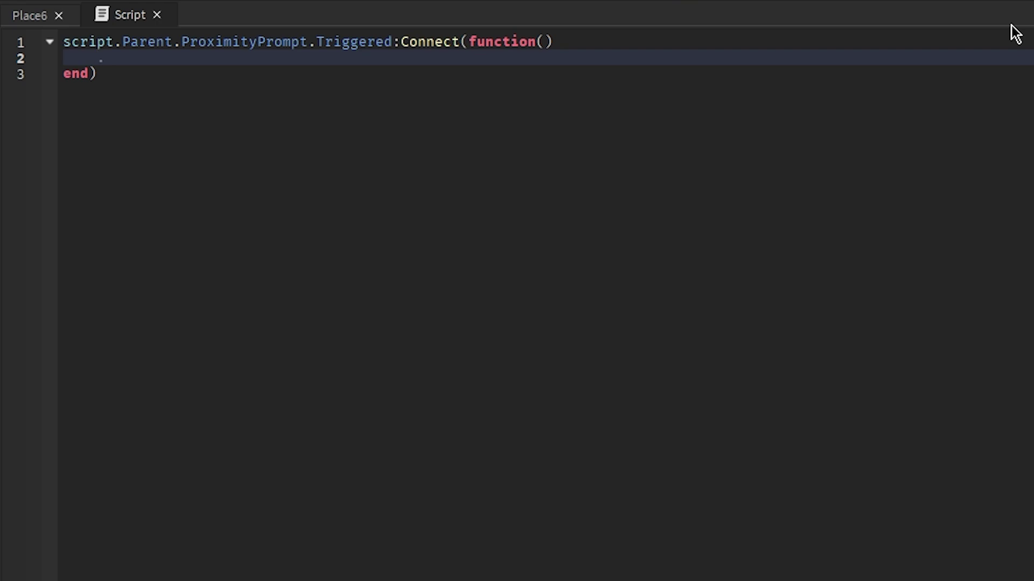
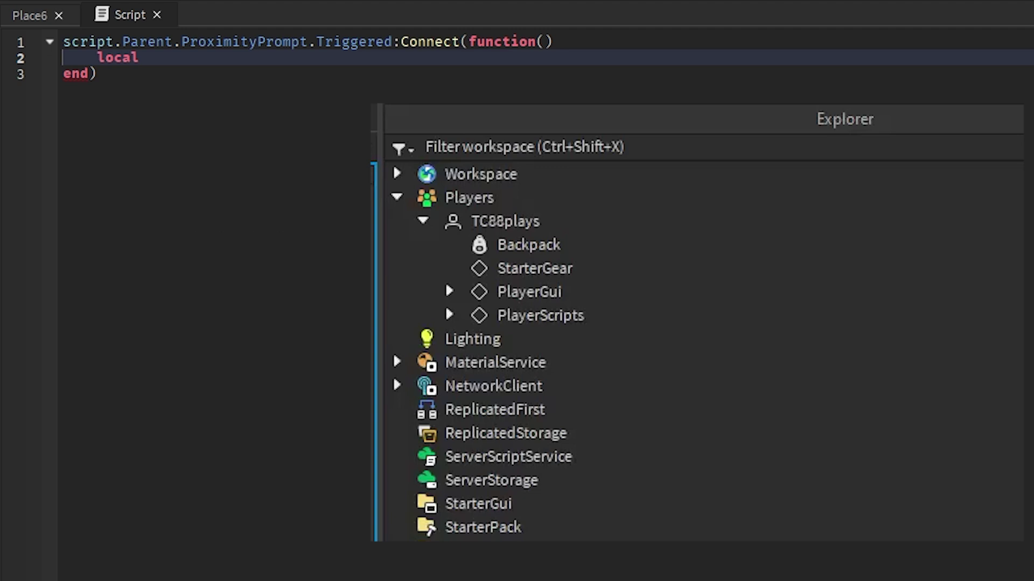
Step: Inside the function, define local nasi = game.ReplicatedStorage.NasiAyam:Clone()
click(624, 70)
click(653, 57)
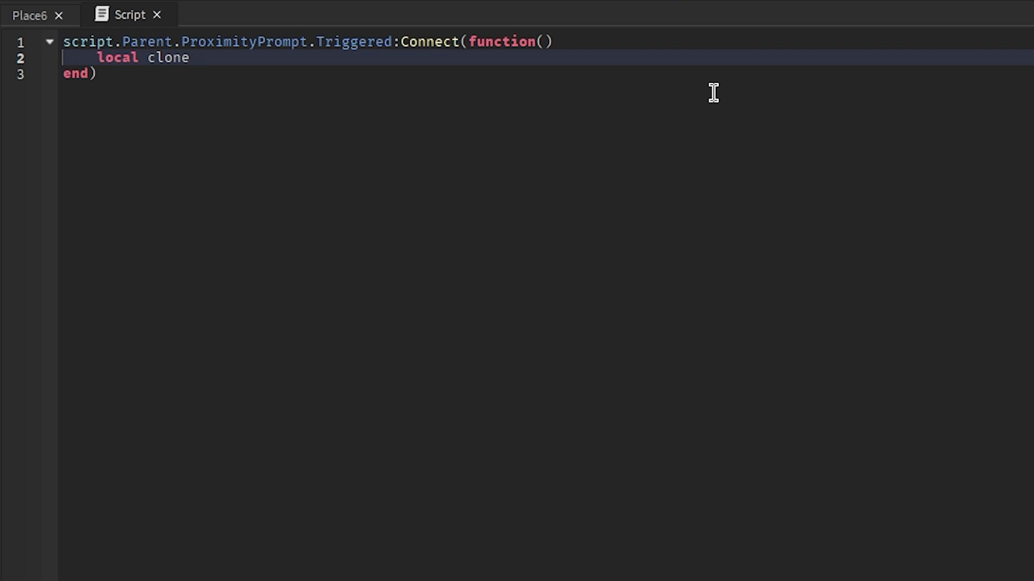
text(nas)
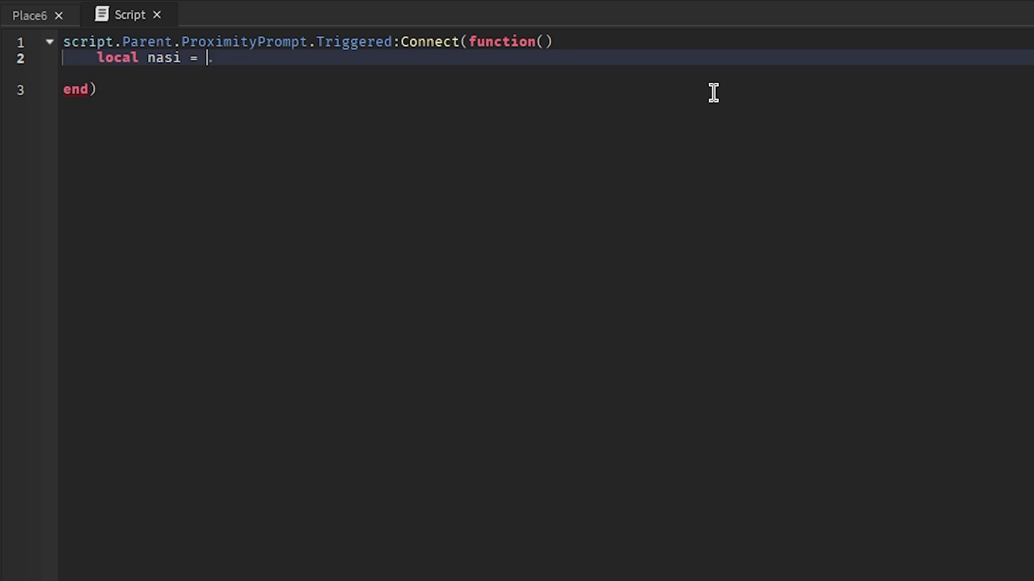
text(i = game.re)
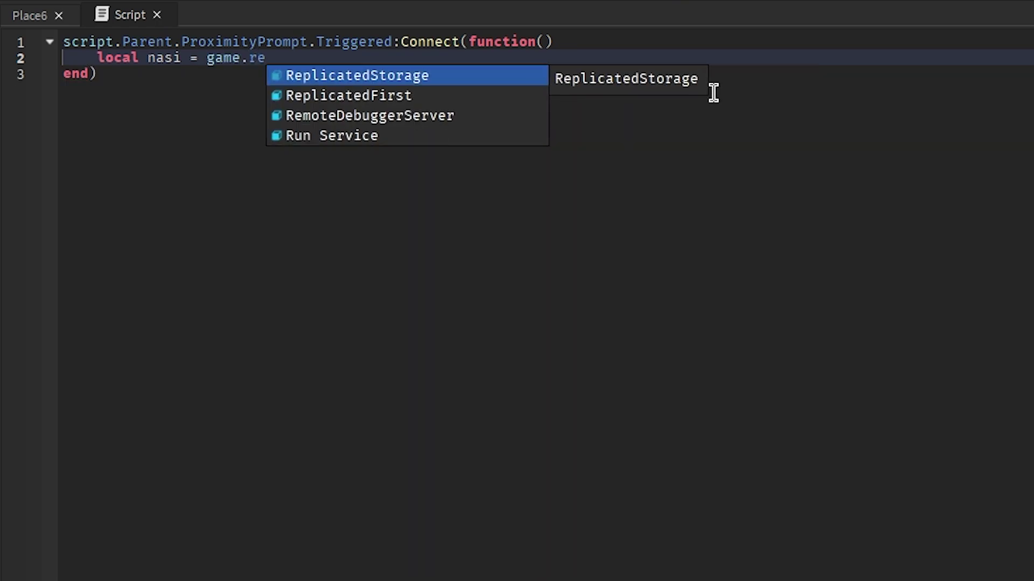
key(Tab)
text(.nas)
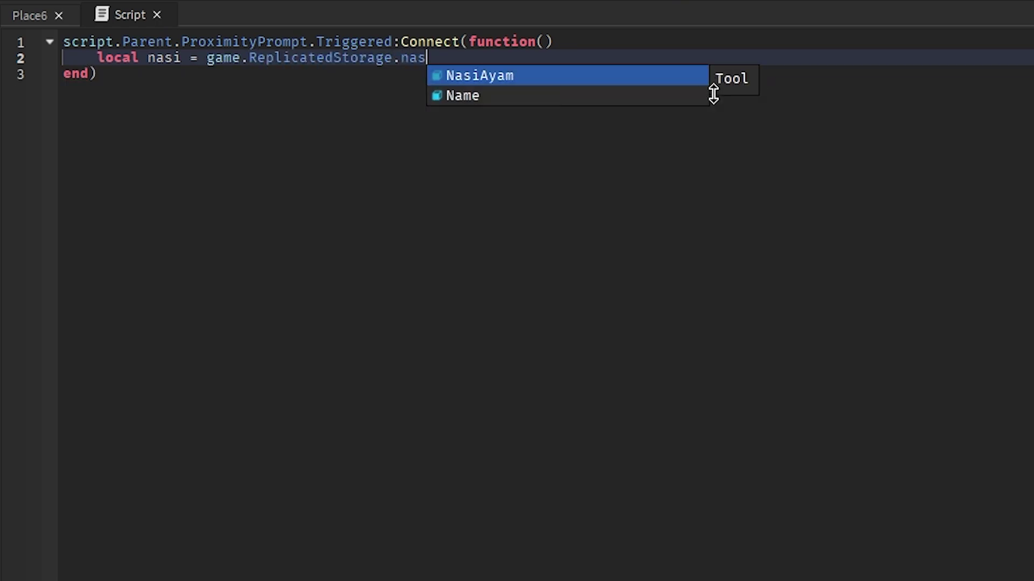
key(Tab)
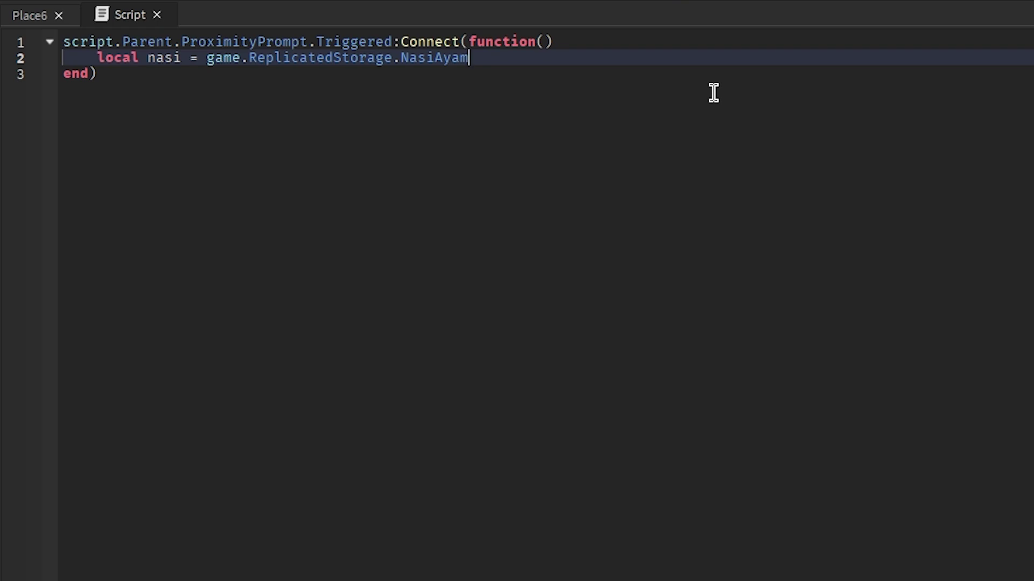
text(:c)
key(Tab)
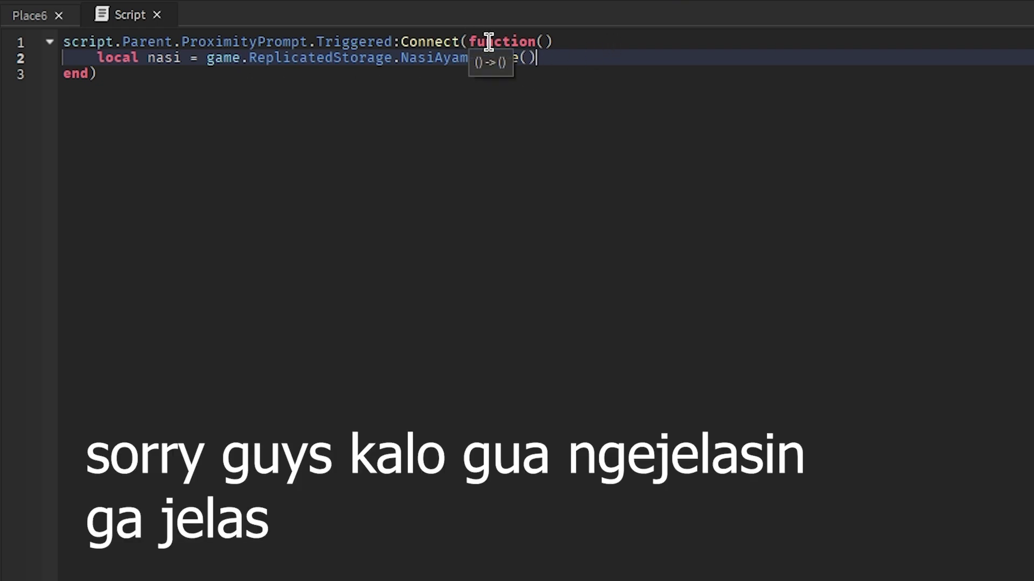
Step: Below the clone line, leave a blank line and begin the assignment nasi.Parent = game.Players
key(Return)
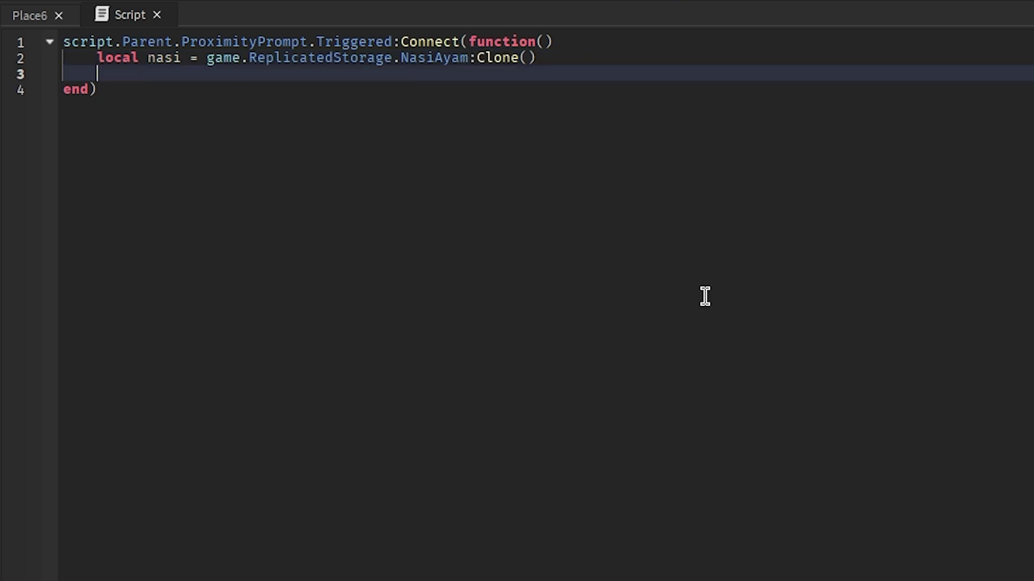
key(Return)
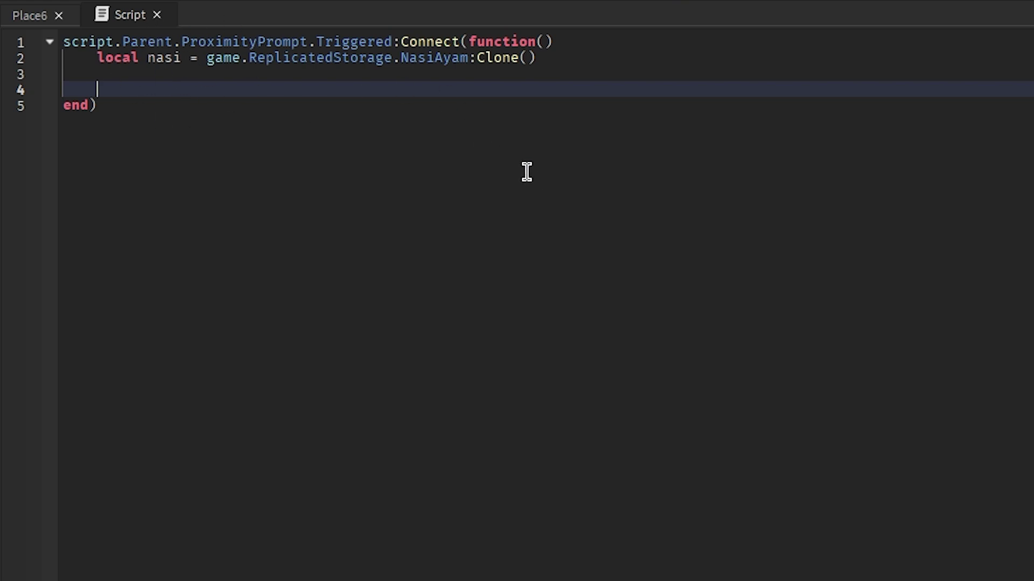
text(nasi.Parent)
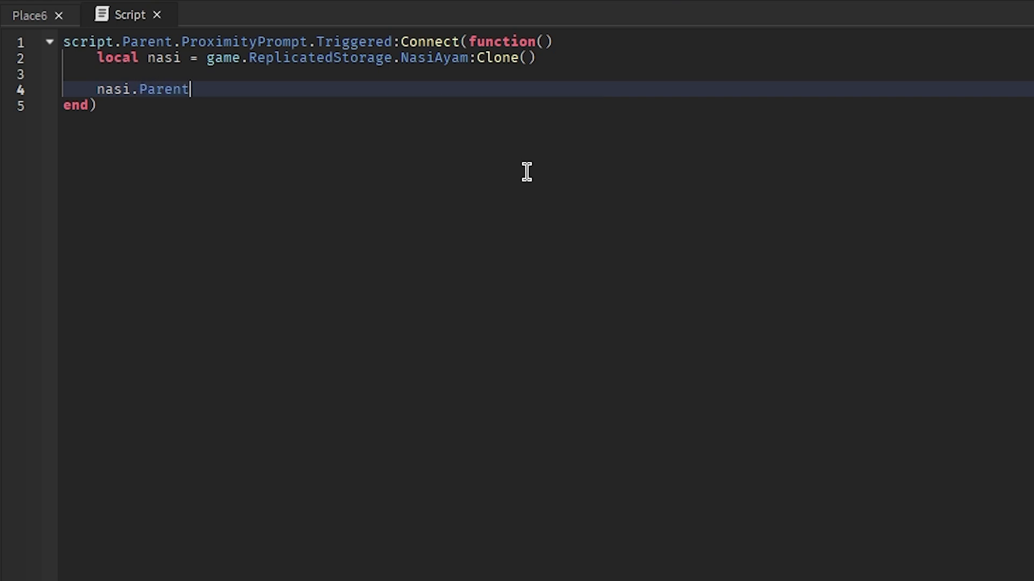
text( = )
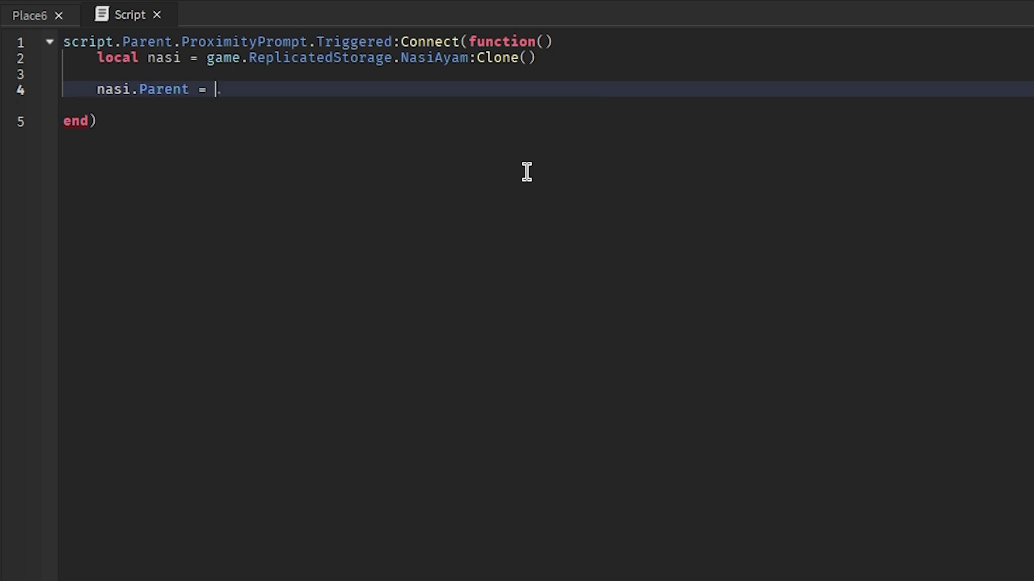
text(game.Players)
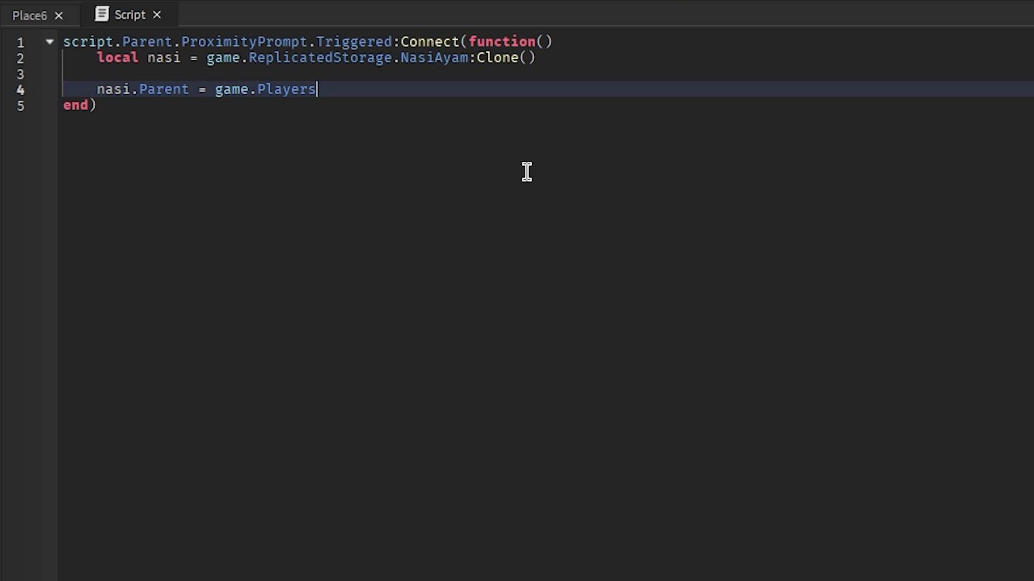
text(.)
key(Escape)
Step: Add x as the parameter of the function connected to Triggered
click(545, 41)
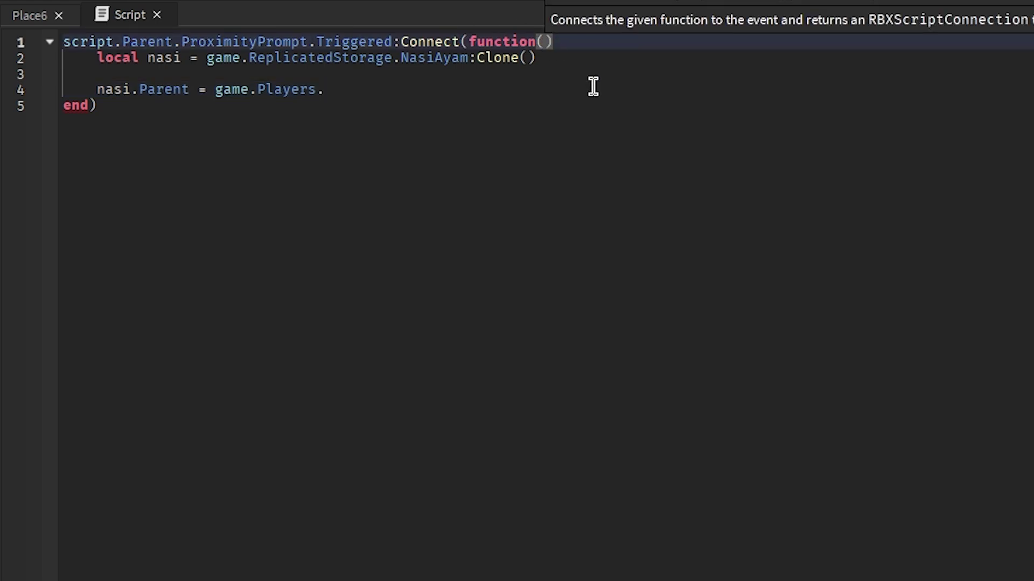
text(x)
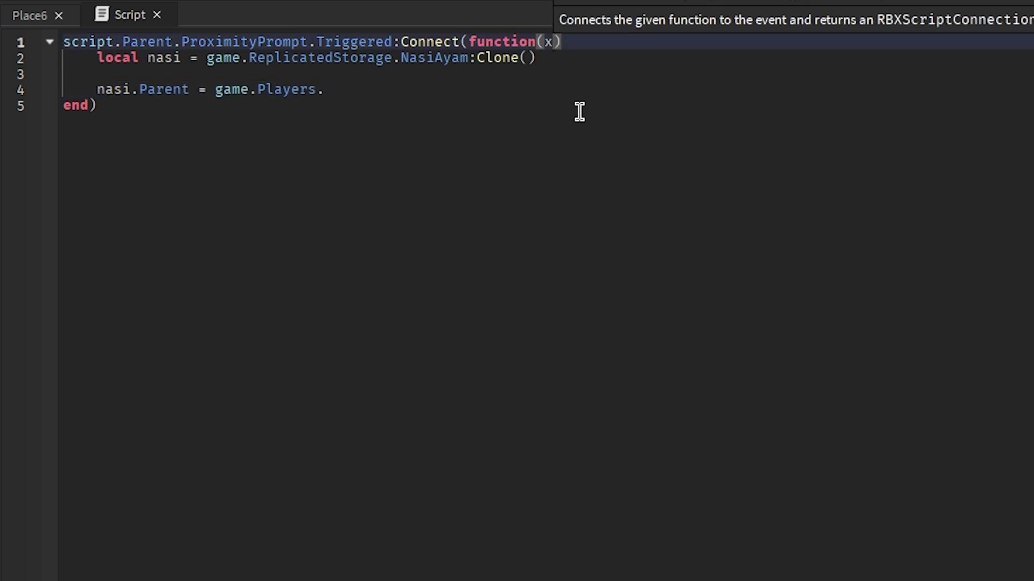
click(575, 94)
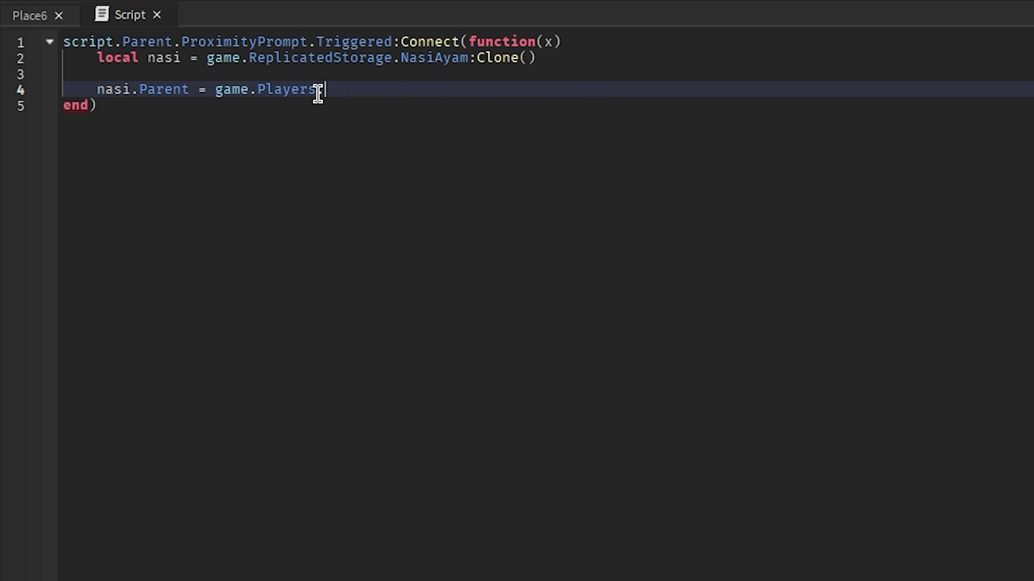
Step: Change the assignment to nasi.Parent = x.Backpack and remove the blank line above it
drag(318, 93, 214, 92)
text(x)
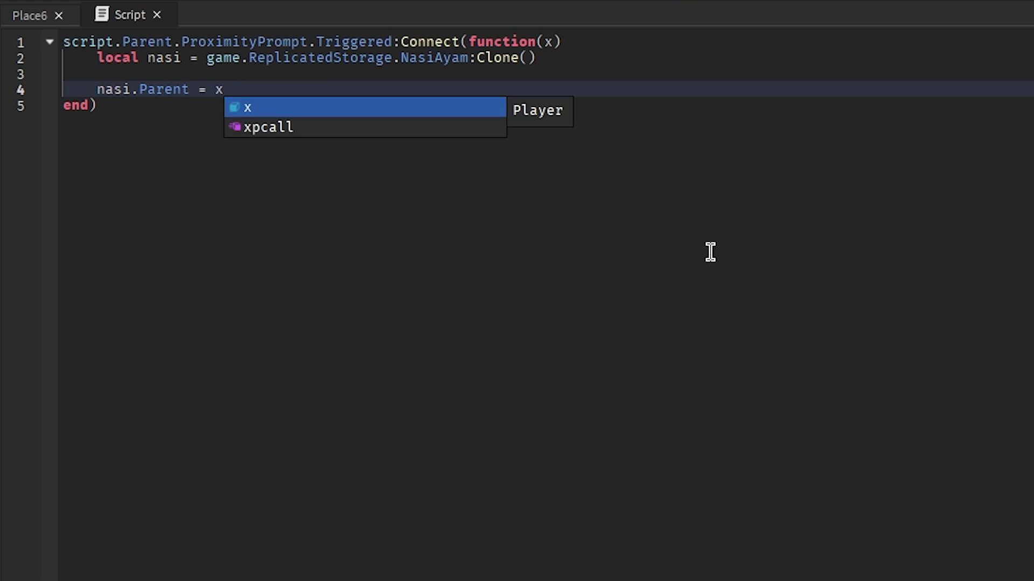
text(.Backpack)
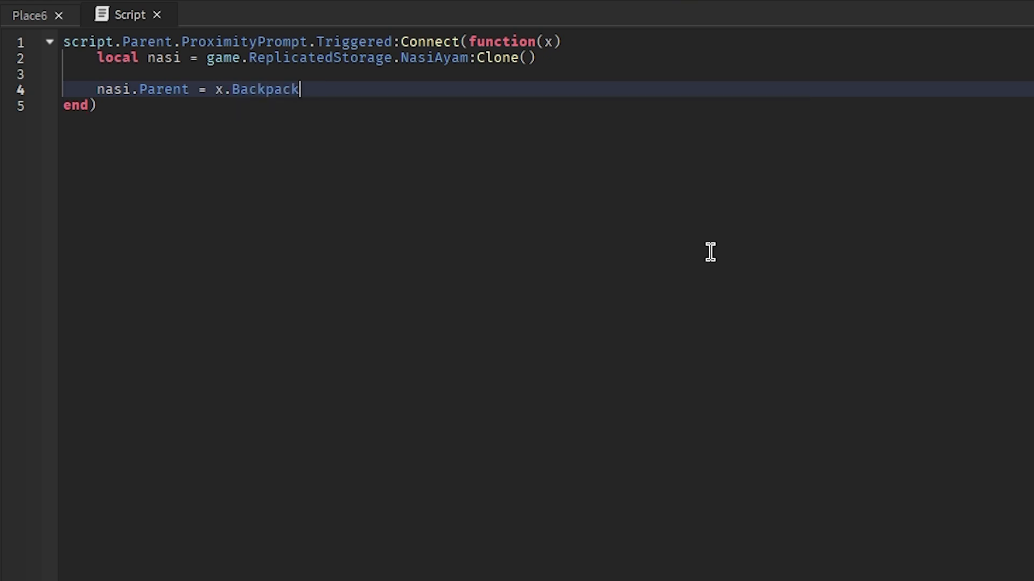
click(431, 76)
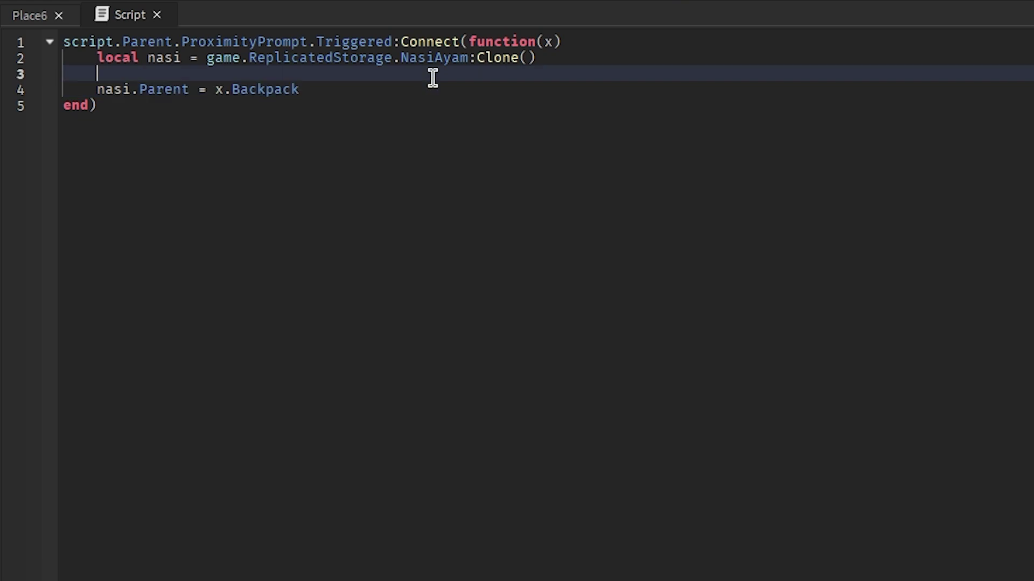
key(Delete)
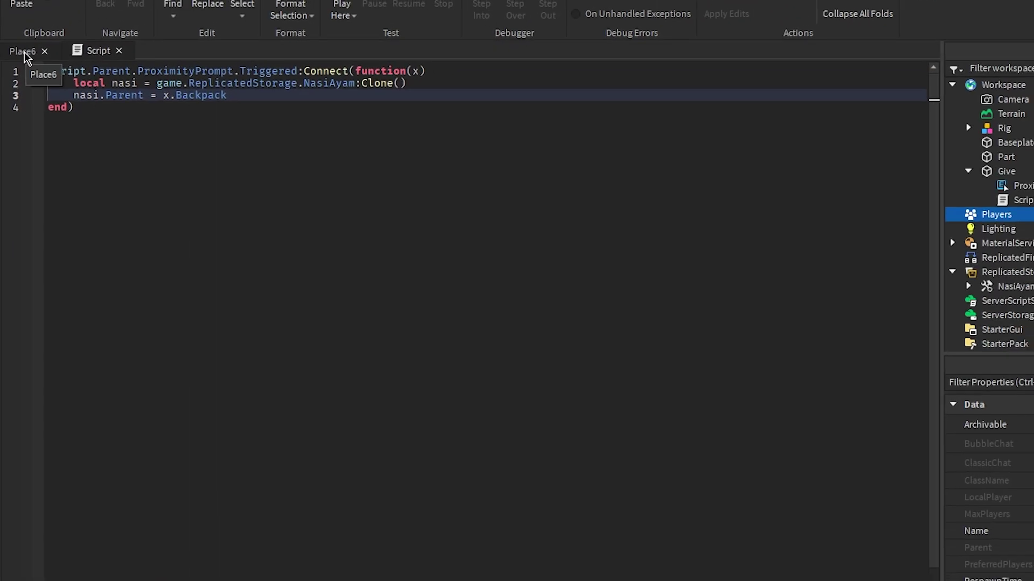
Step: Return to the Place6 scene and start a playtest
click(25, 51)
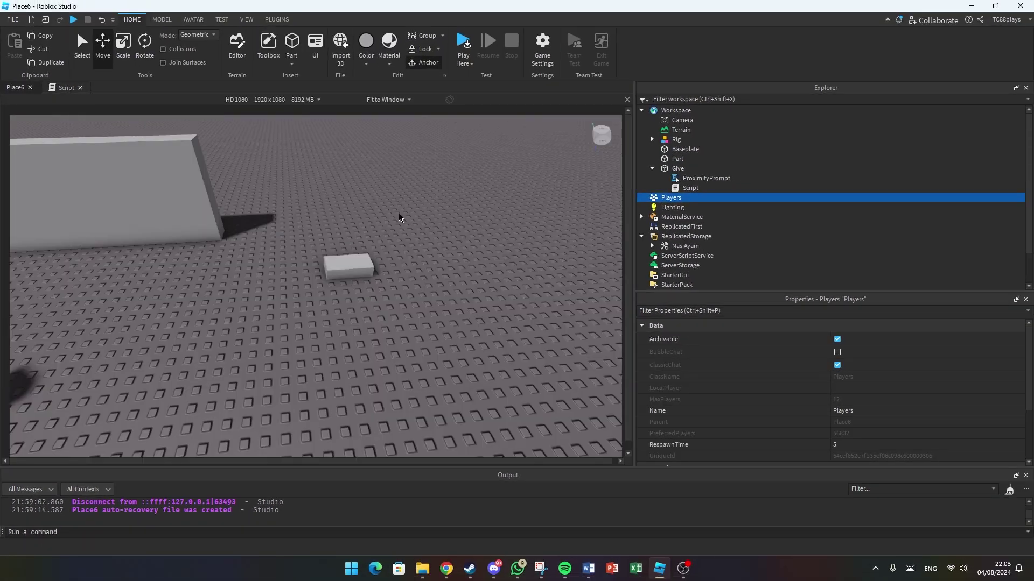
click(399, 218)
key(w)
key(d)
click(462, 48)
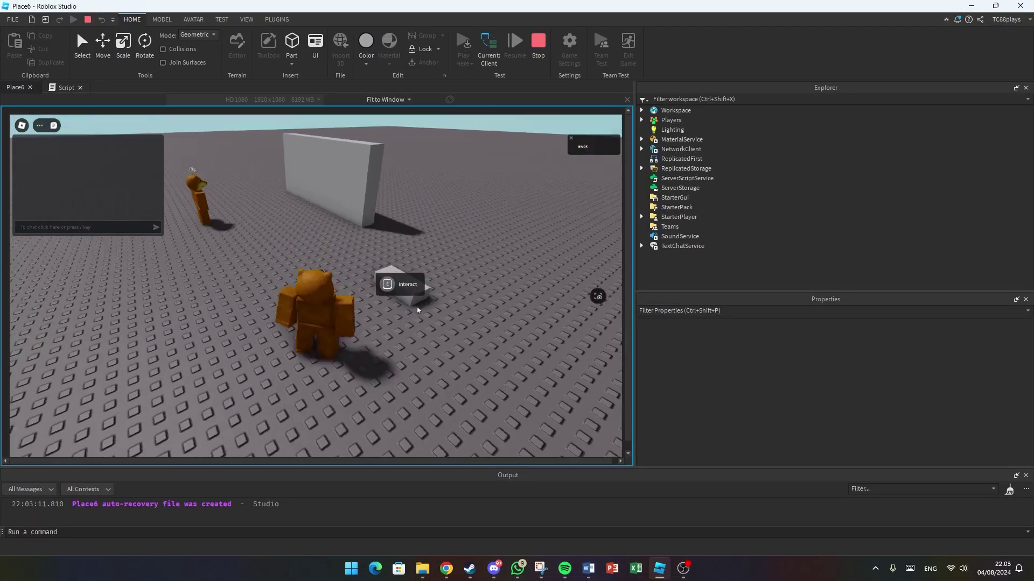
Step: Trigger the Give part's prompt twice, try equipping the received tools, and stop the playtest
key(e)
right_drag(452, 347, 454, 323)
key(1)
key(d)
key(e)
key(2)
key(2)
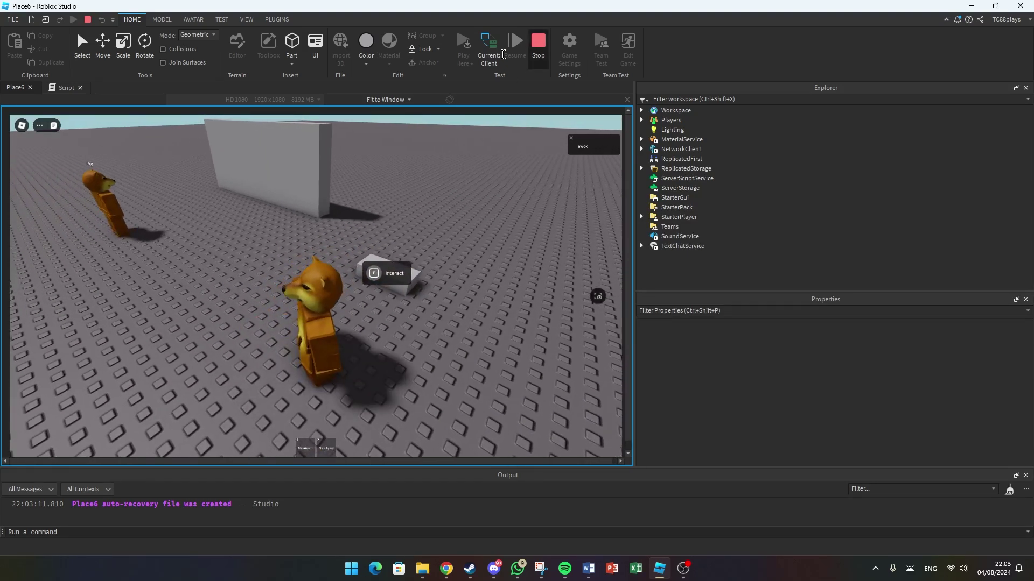
click(539, 43)
Step: Close the Give script's editor and collapse the Give part's children in the hierarchy
click(66, 87)
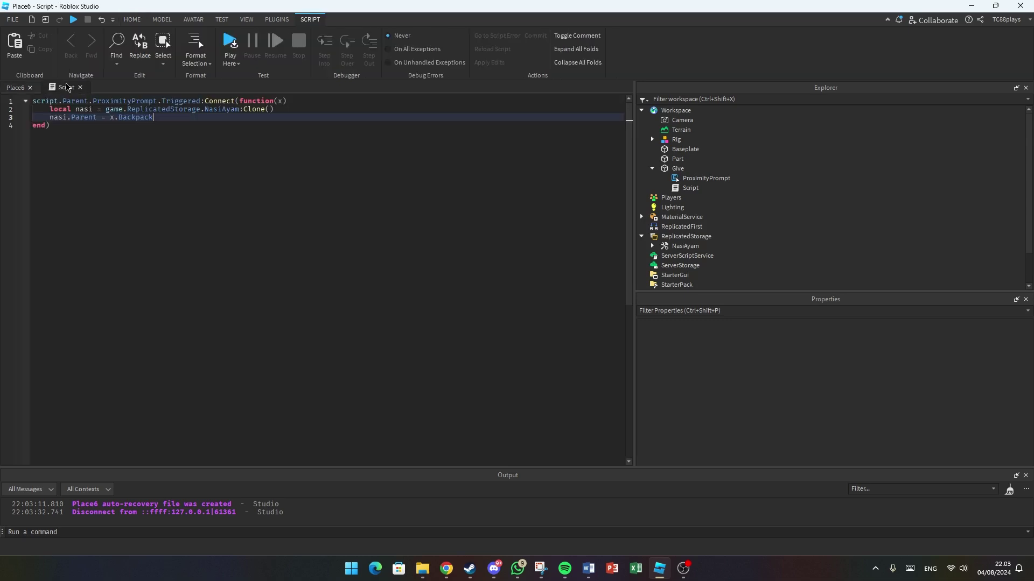
click(80, 88)
right_drag(201, 189, 353, 249)
click(652, 168)
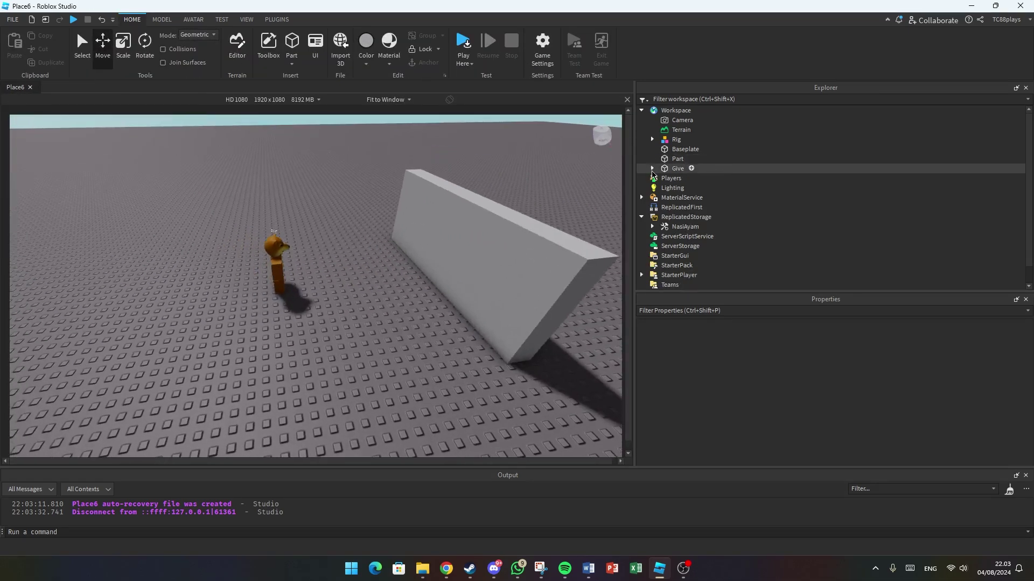
Step: Insert a new Tool object into Workspace
click(677, 110)
click(698, 110)
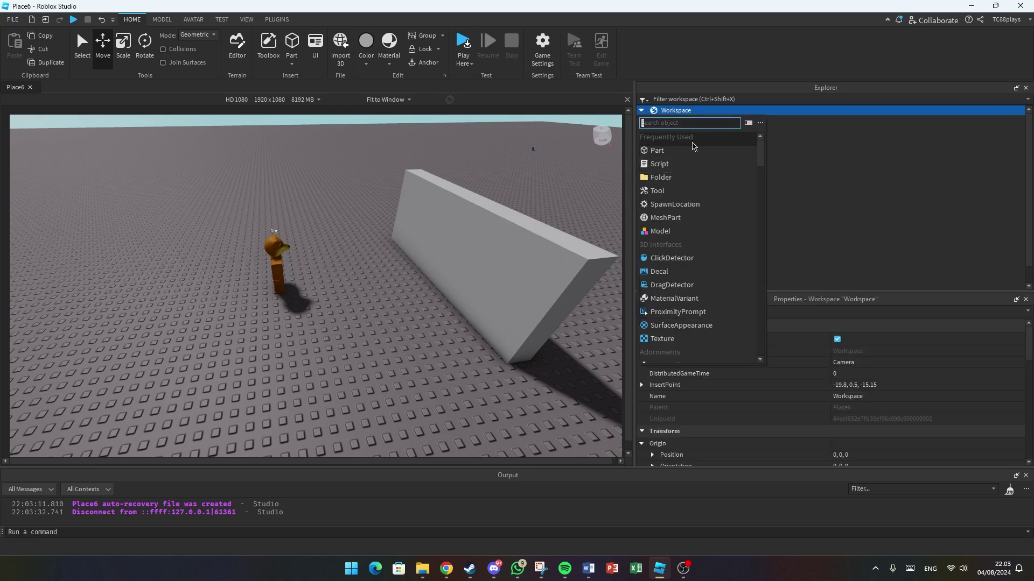
text(tool)
key(Return)
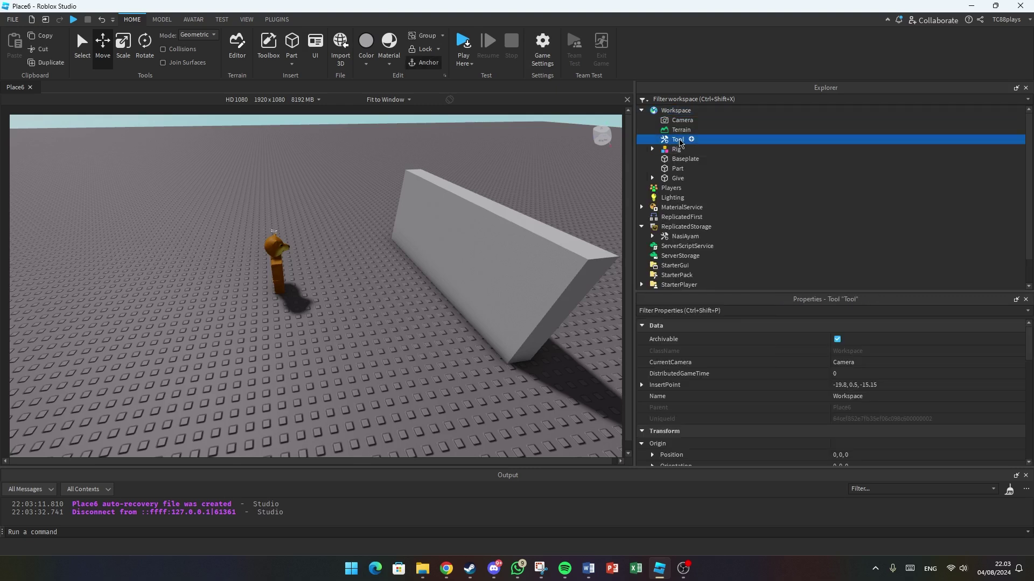
Step: Insert a new Part on the baseplate in front of the large wall
click(400, 330)
right_drag(401, 330, 386, 346)
right_click(385, 346)
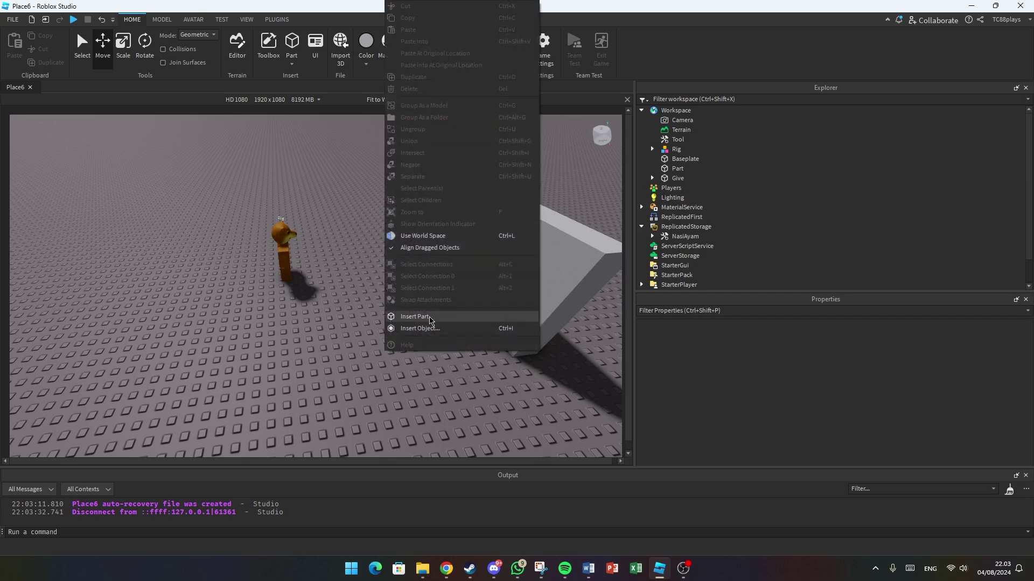
click(401, 315)
scroll(489, 290, up, 5)
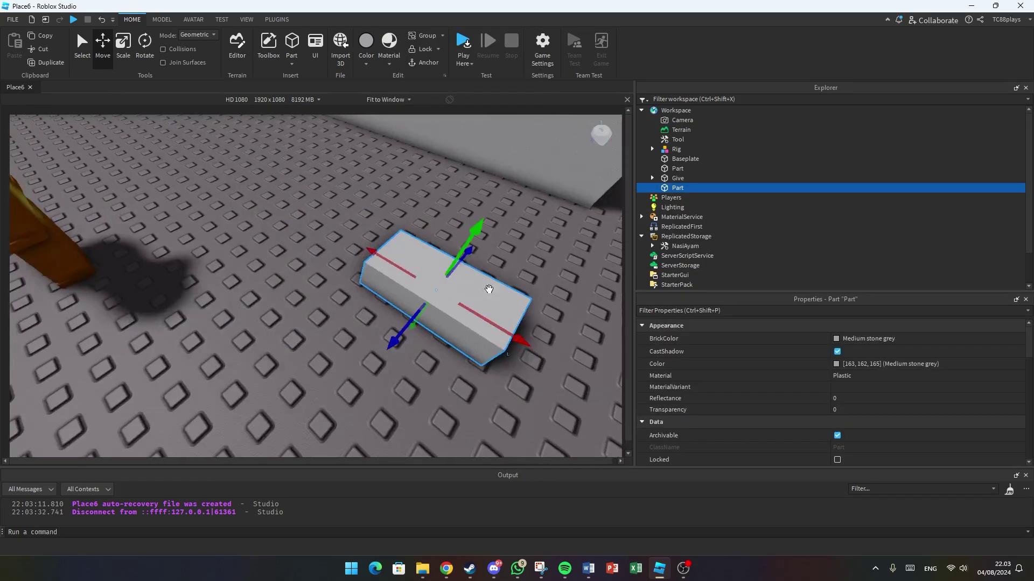
right_drag(489, 289, 288, 150)
key(s)
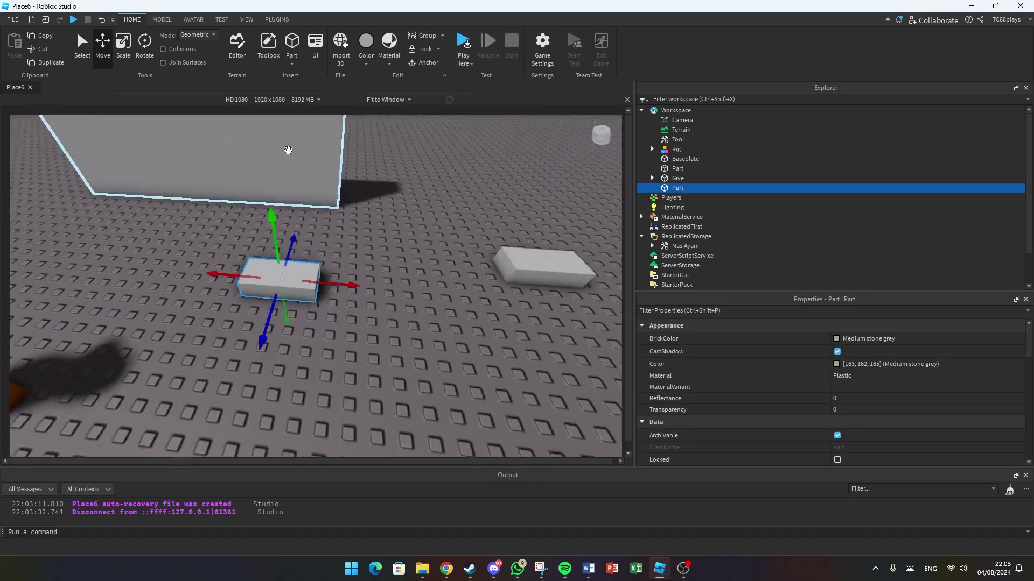
key(a)
Step: Rename the new part Handle and move it into the new Tool
double_click(679, 187)
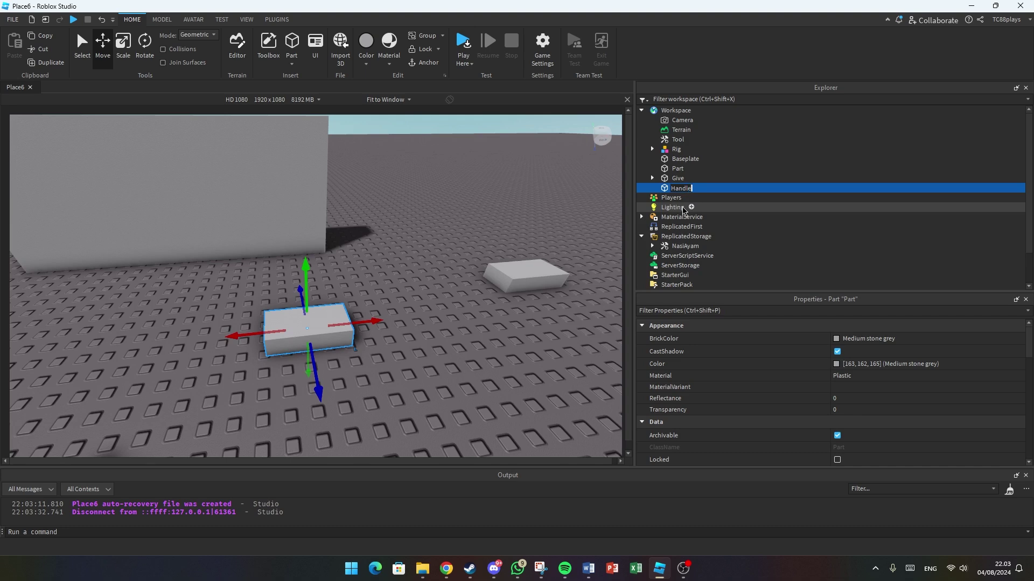
key(Return)
drag(679, 189, 692, 141)
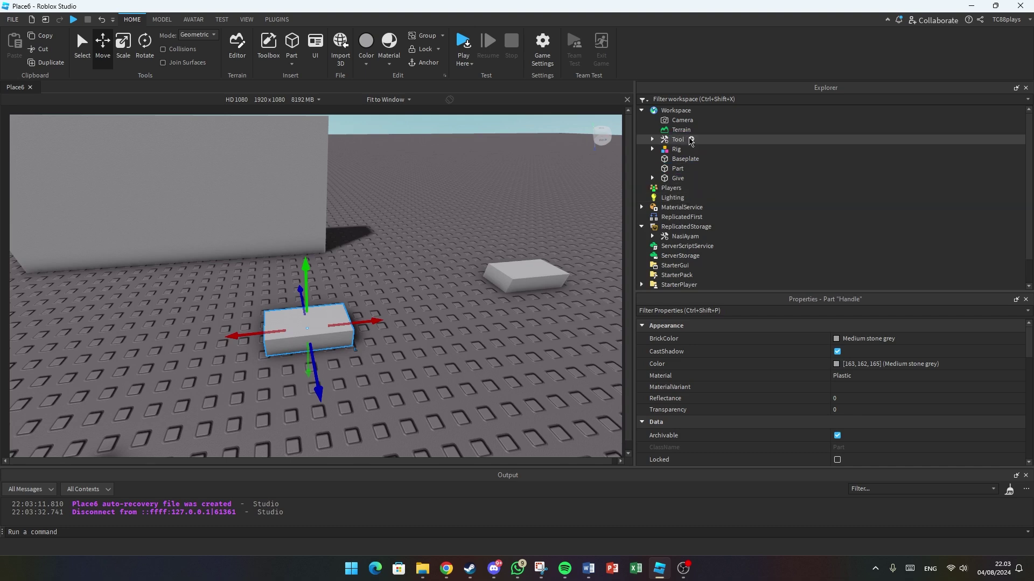
Step: Set the Handle's Transparency to 1 and scale it down to a tiny block
right_drag(354, 281, 354, 282)
key(w)
click(123, 63)
right_drag(343, 147, 344, 152)
click(860, 410)
text(1)
key(Return)
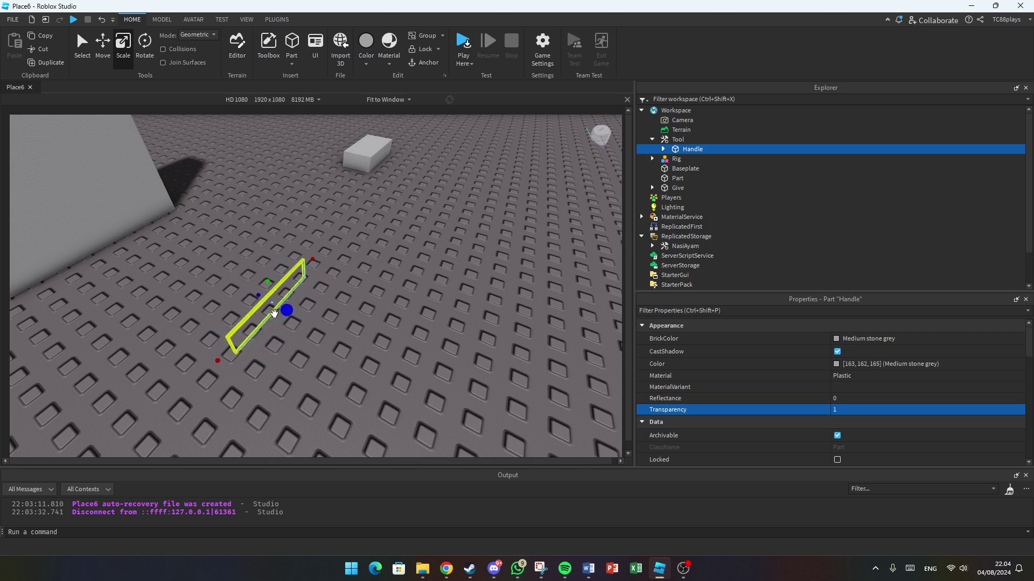
drag(218, 362, 273, 301)
click(154, 21)
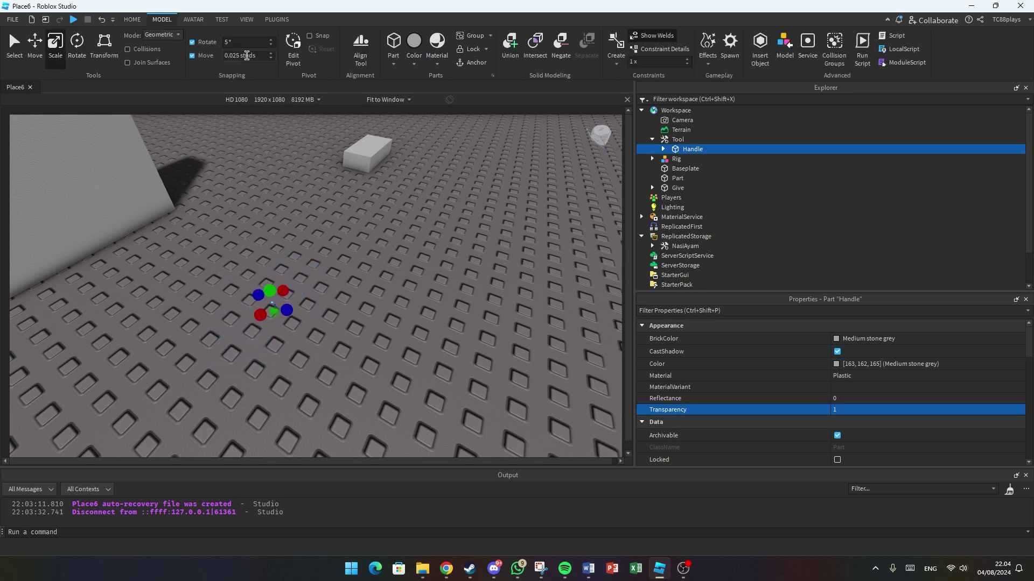
Step: Duplicate the Handle inside the Tool and set the copy's Transparency to 0
scroll(169, 136, up, 3)
key(ctrl+2)
key(ctrl+d)
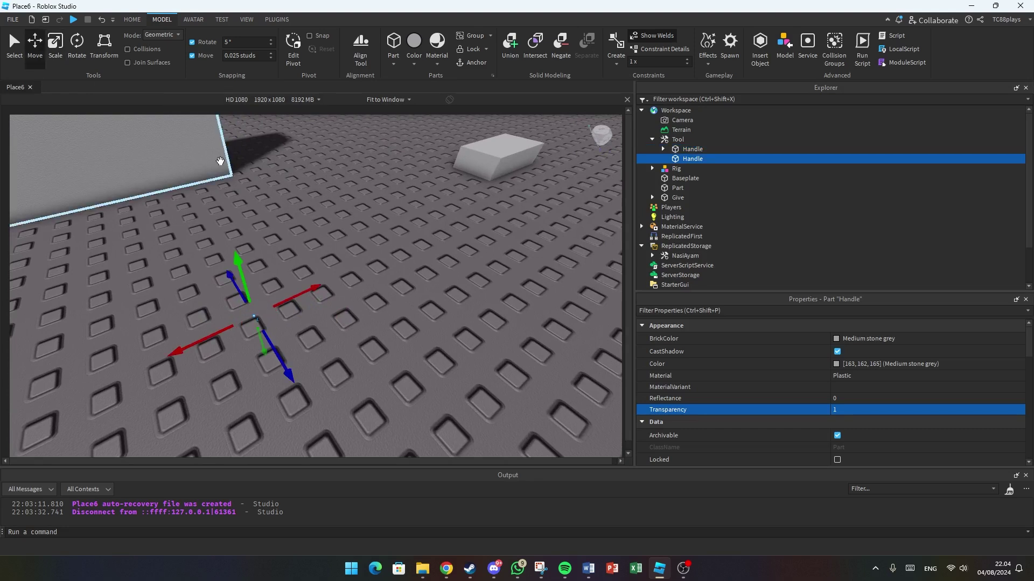
click(854, 410)
text(0)
key(Return)
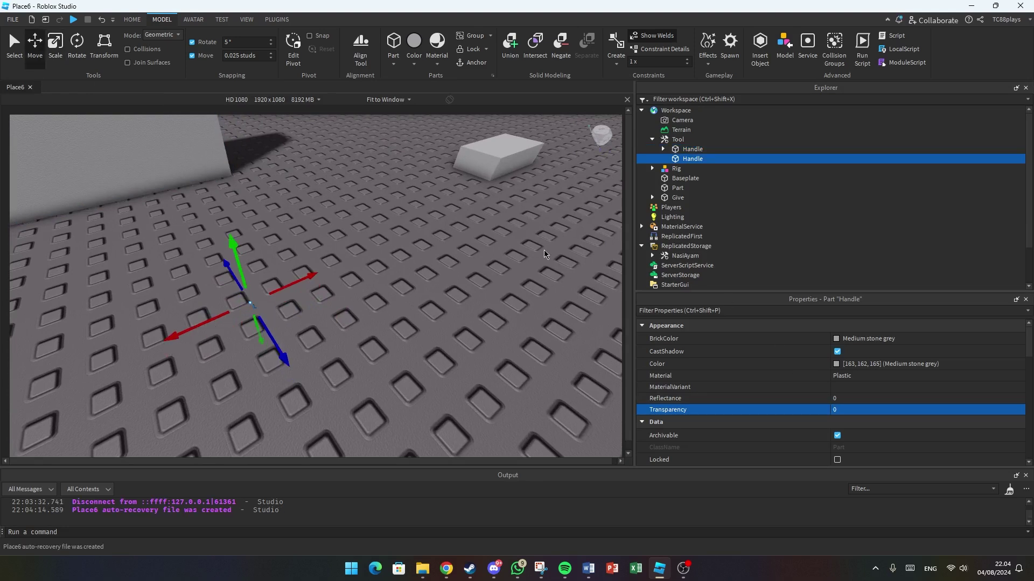
Step: Scale the duplicate Handle upward into a taller, upright shape
key(ctrl+3)
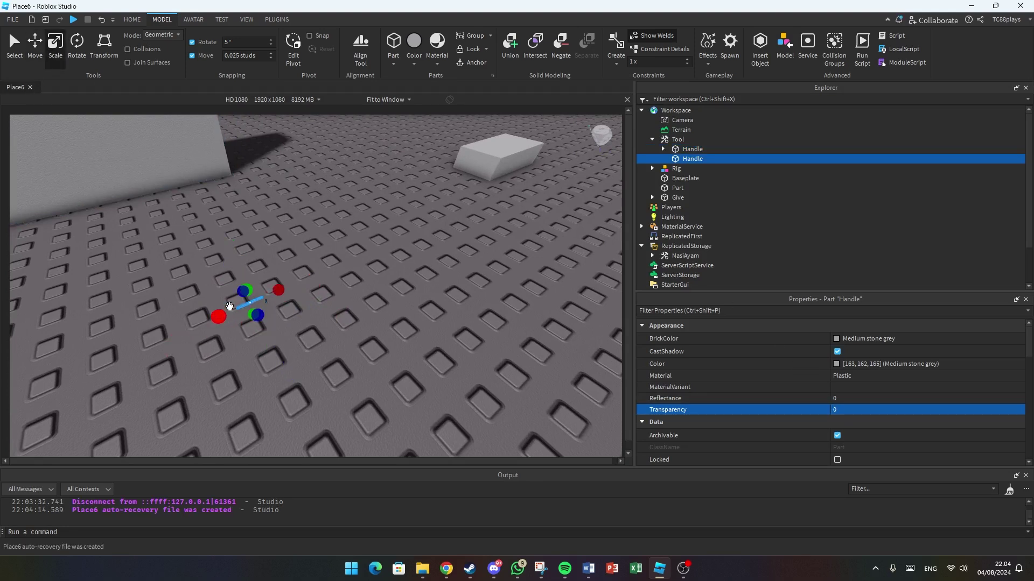
drag(245, 291, 238, 247)
right_drag(239, 247, 245, 252)
Step: Move the Rig farther away from the upright panel in the Tool
drag(289, 262, 331, 337)
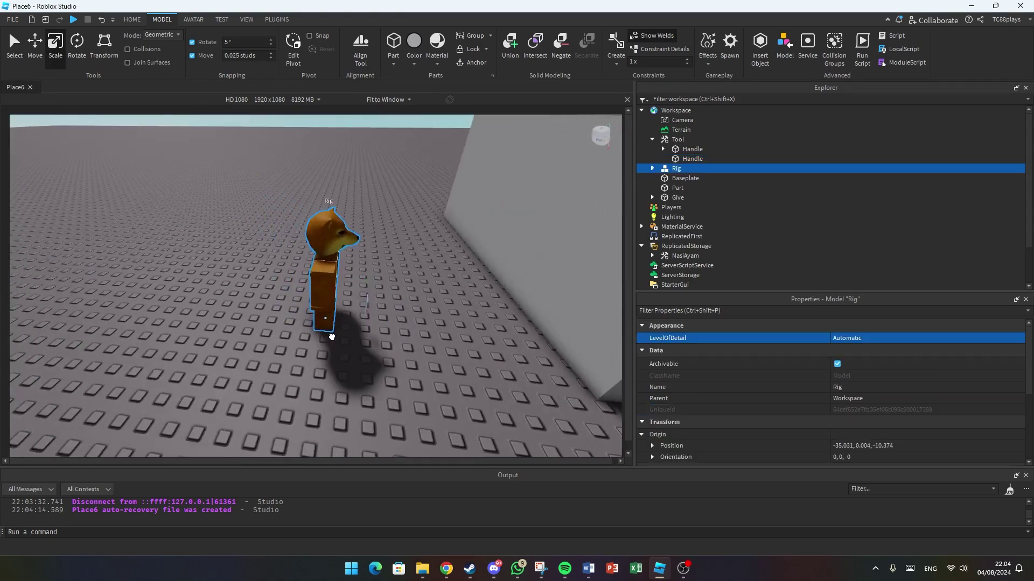
right_drag(344, 340, 341, 272)
click(341, 273)
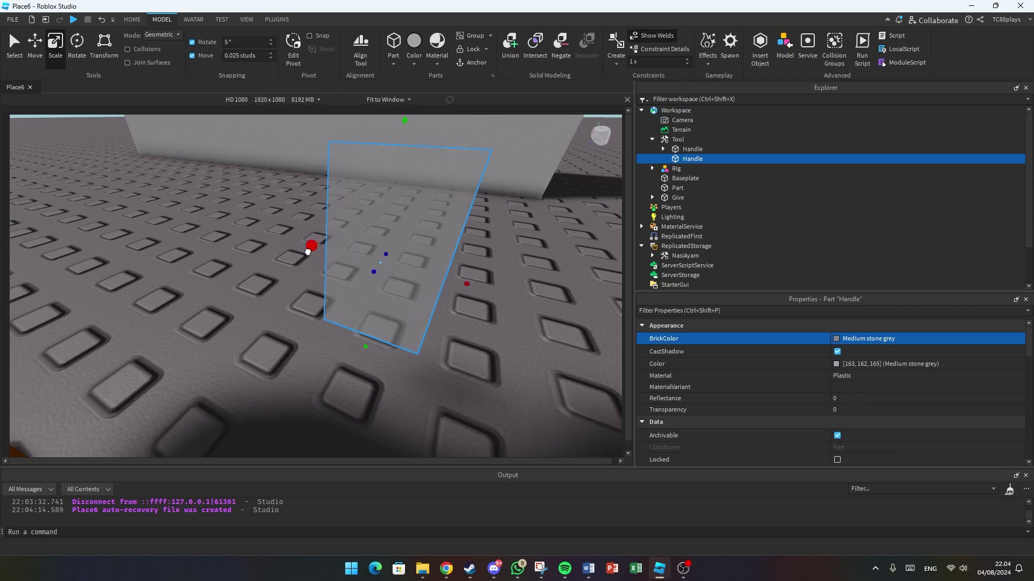
scroll(308, 251, down, 10)
click(302, 293)
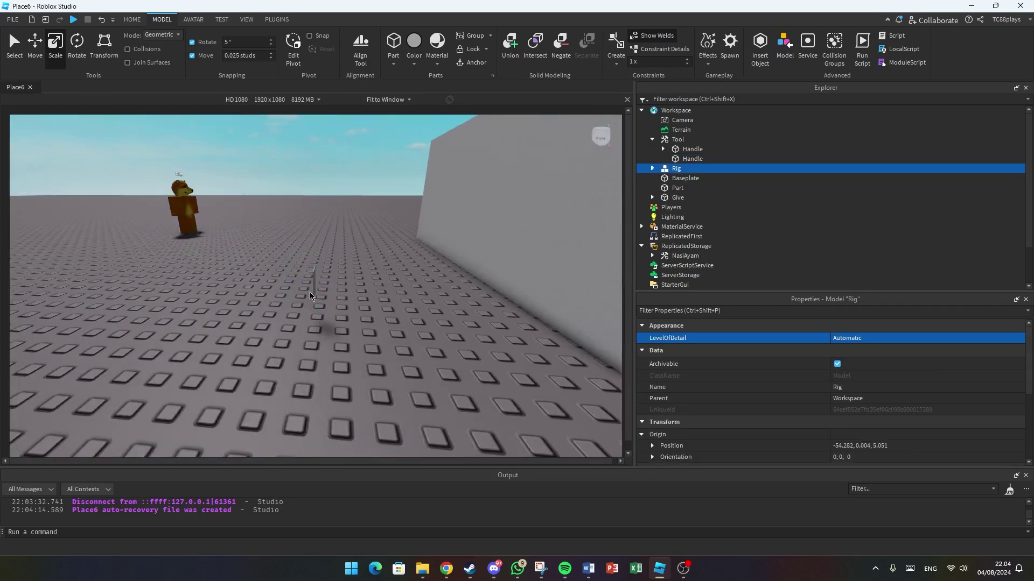
Step: Select the upright panel and adjust its thickness with the Scale tool
click(310, 296)
right_drag(310, 296, 325, 274)
click(314, 265)
drag(268, 268, 260, 268)
Step: Set the upright panel's BrickColor to Black after trying Institutional white
click(868, 338)
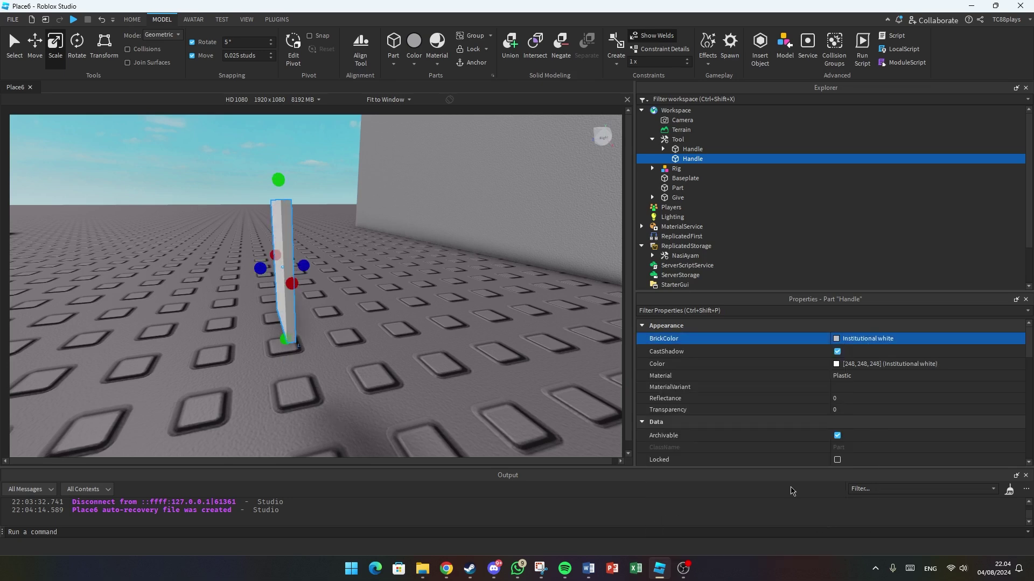
right_drag(379, 360, 369, 364)
click(868, 338)
click(783, 499)
Step: Duplicate the black panel and scale the copy's height slightly inward from the original's edges
key(ctrl+d)
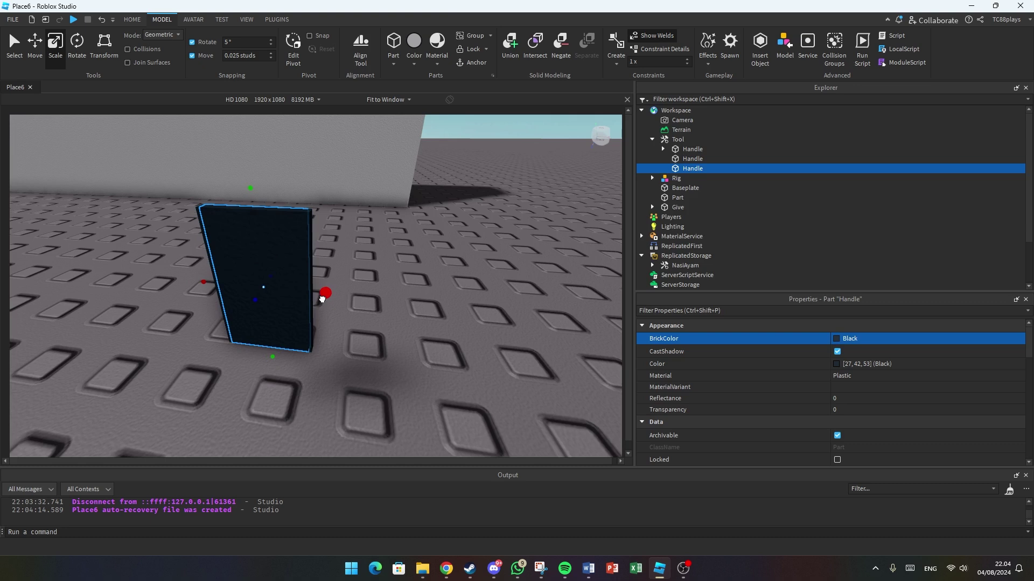
drag(271, 357, 272, 349)
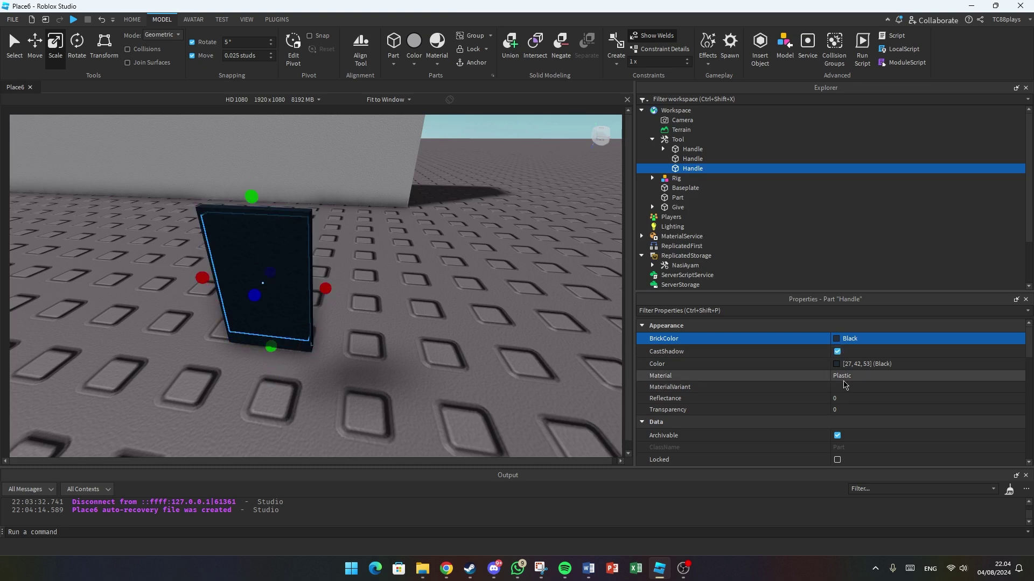
Step: Set the inner panel copy's material to Glass
click(844, 377)
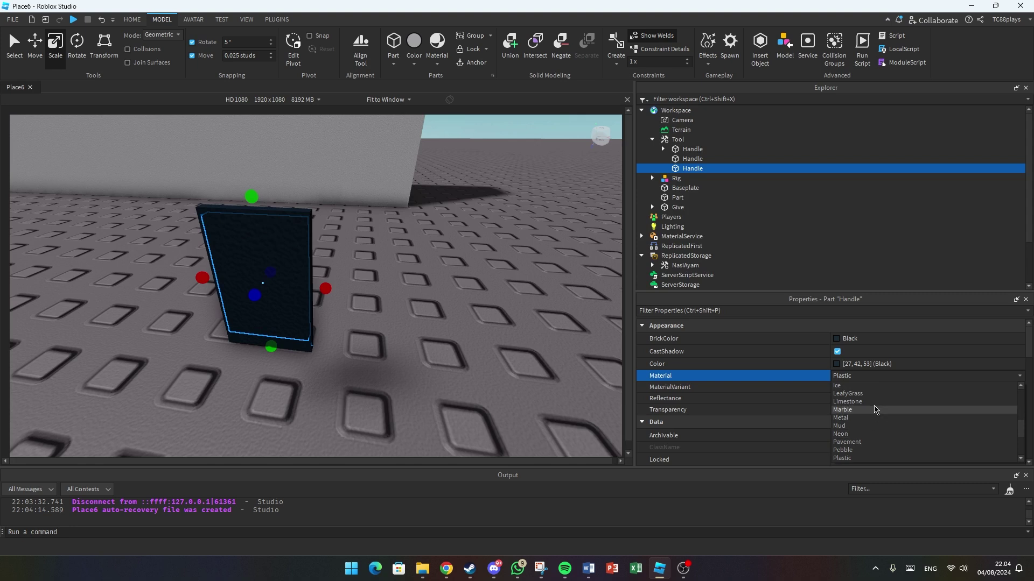
scroll(863, 414, up, 5)
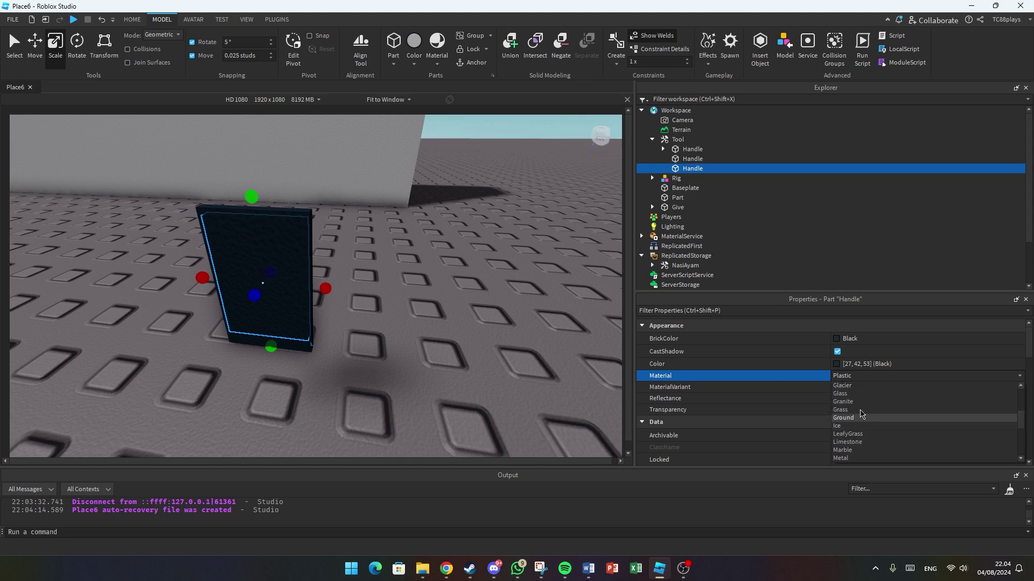
click(848, 394)
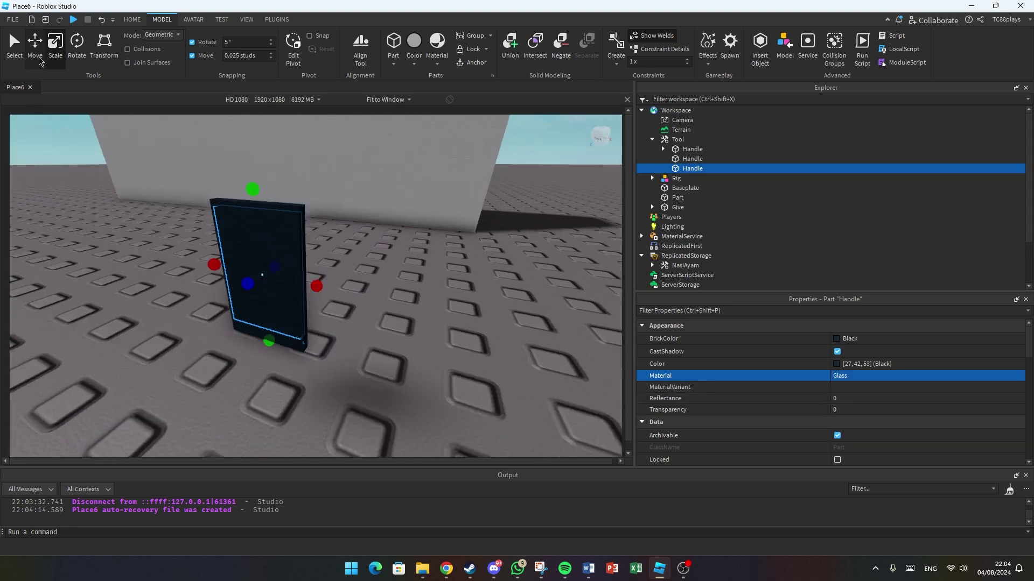
Step: Move the glass panel slightly outward from the face of the black panel
click(39, 60)
drag(233, 293, 219, 295)
click(55, 45)
right_drag(323, 227, 318, 180)
click(416, 276)
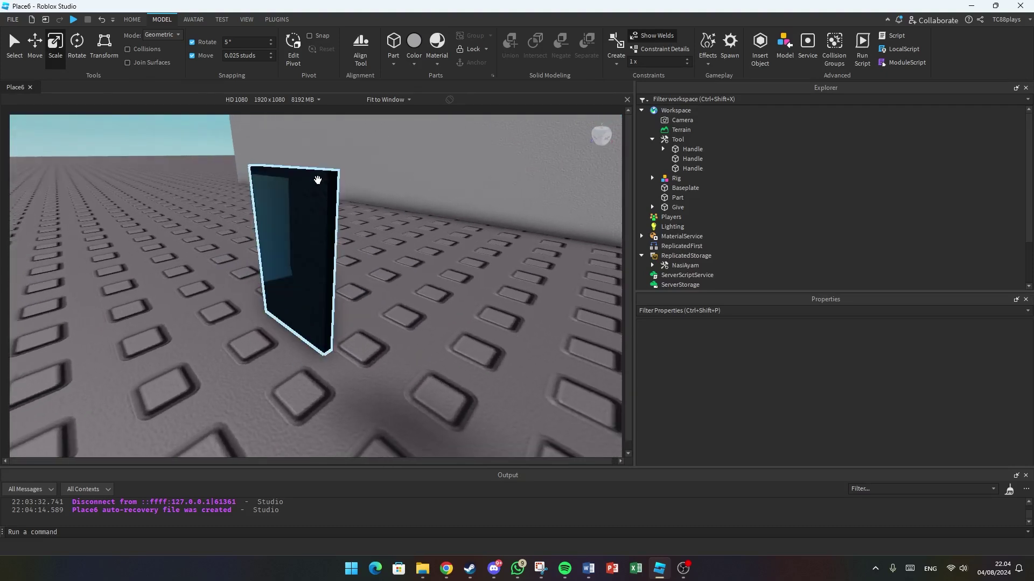
Step: Duplicate the glass panel in place and negate the copy
click(317, 179)
right_drag(308, 282, 262, 261)
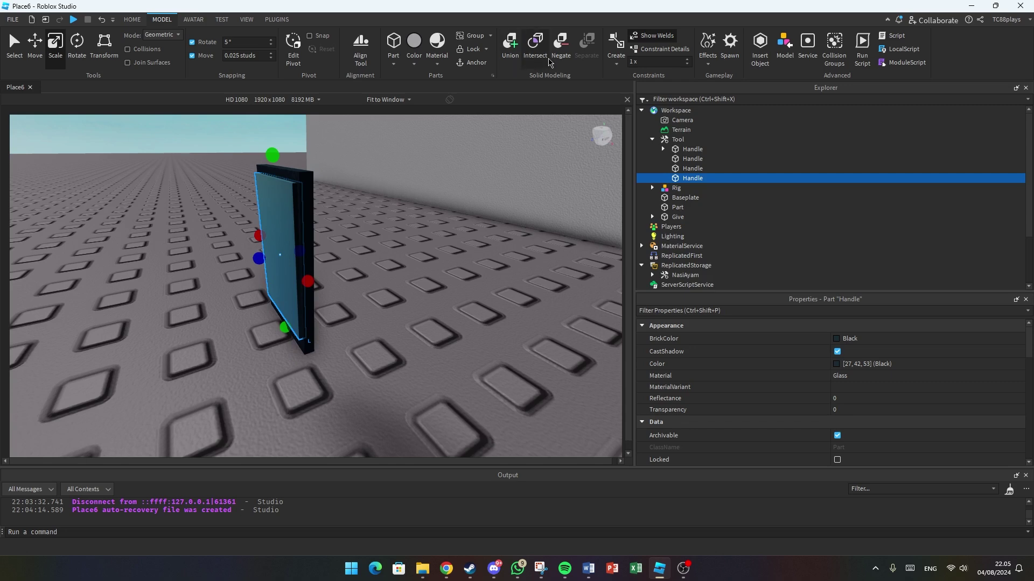
click(558, 51)
Step: Union the negated copy with the outer black panel to cut a screen recess into it
ctrl+click(307, 173)
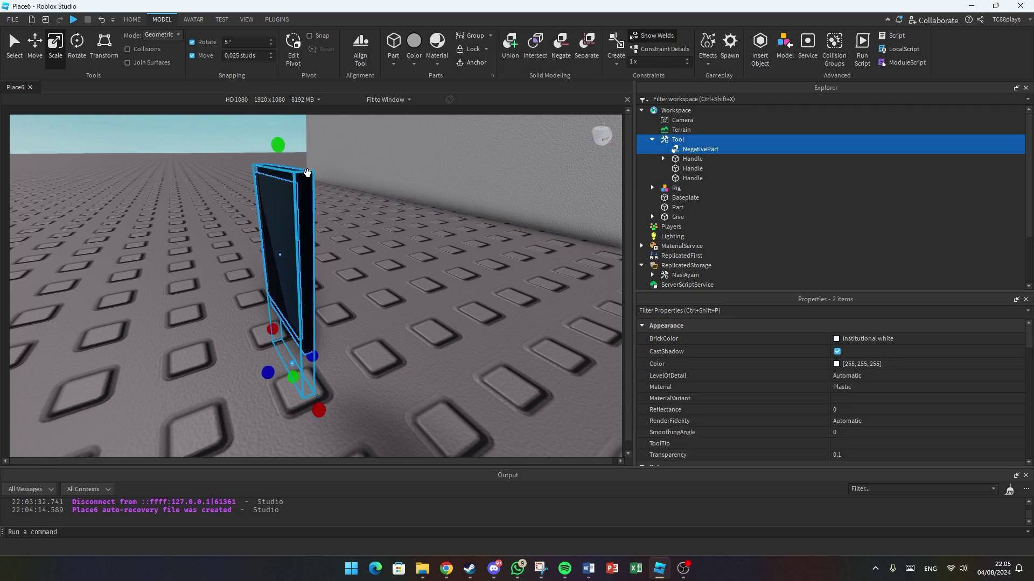
click(467, 242)
click(305, 176)
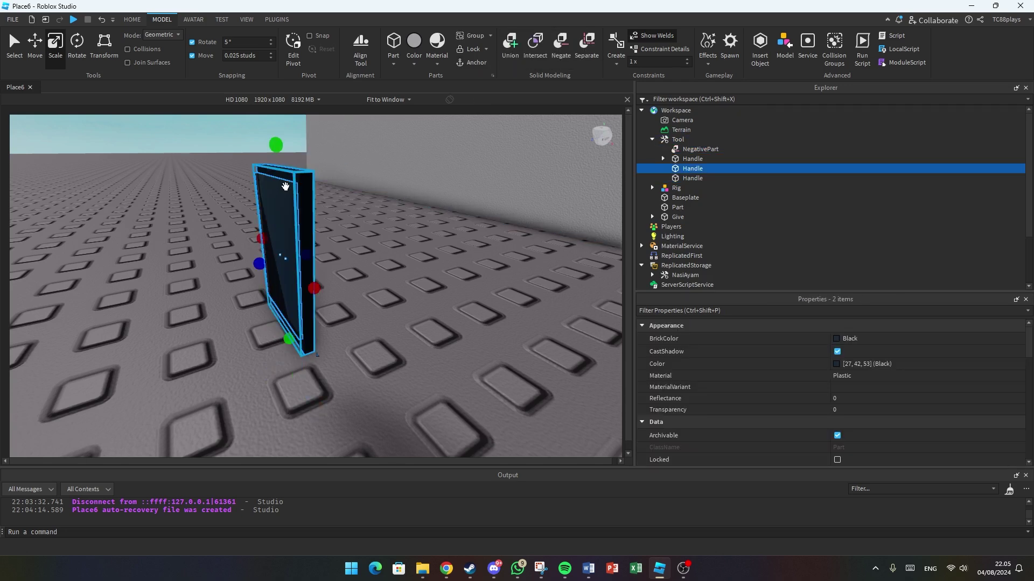
ctrl+click(699, 148)
click(509, 45)
key(f)
click(439, 274)
right_drag(424, 261, 306, 260)
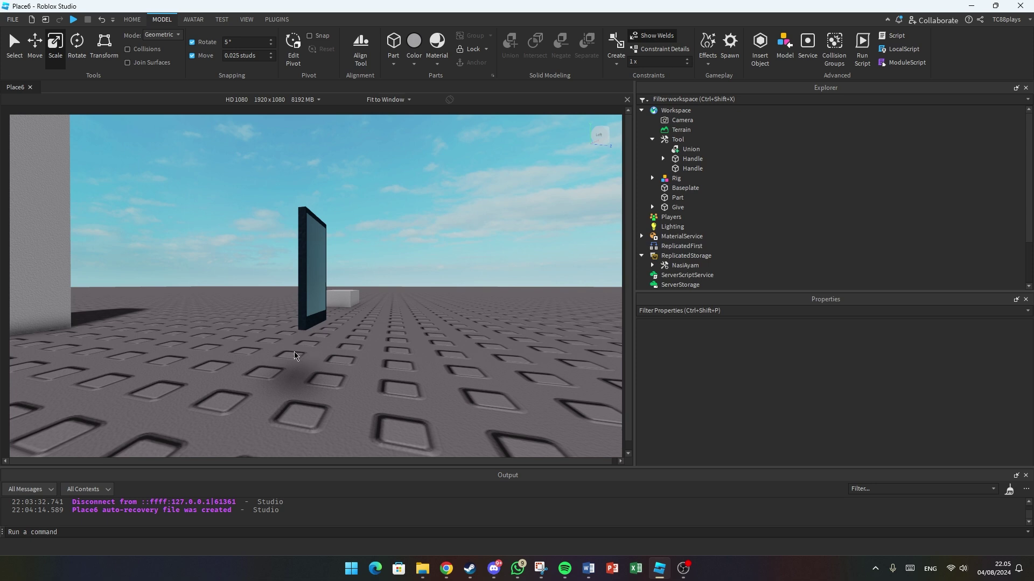
Step: Move the transparent Handle part up so it overlaps the lower part of the phone body
click(295, 356)
key(ctrl+2)
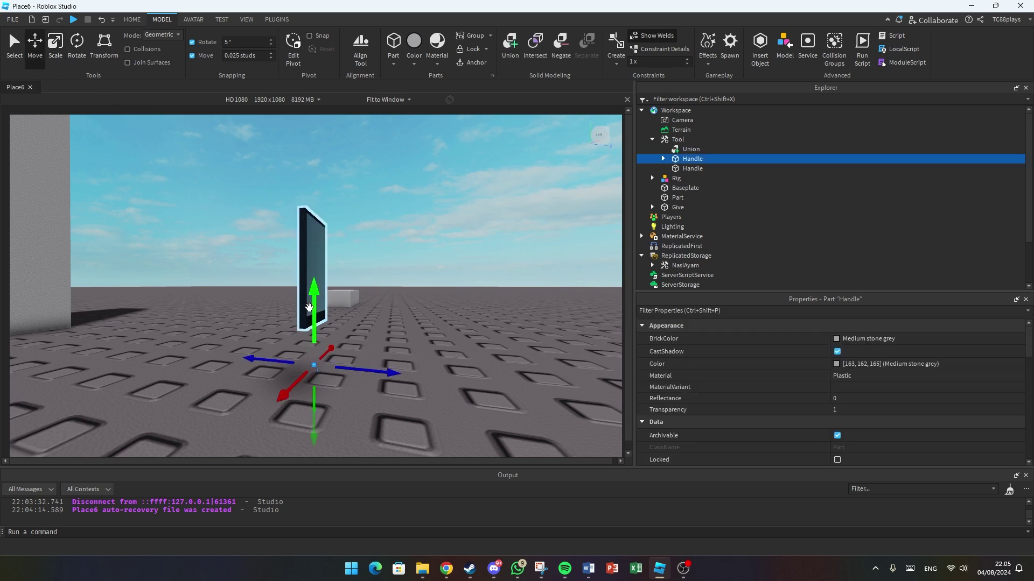
drag(316, 309, 316, 260)
right_drag(316, 260, 256, 263)
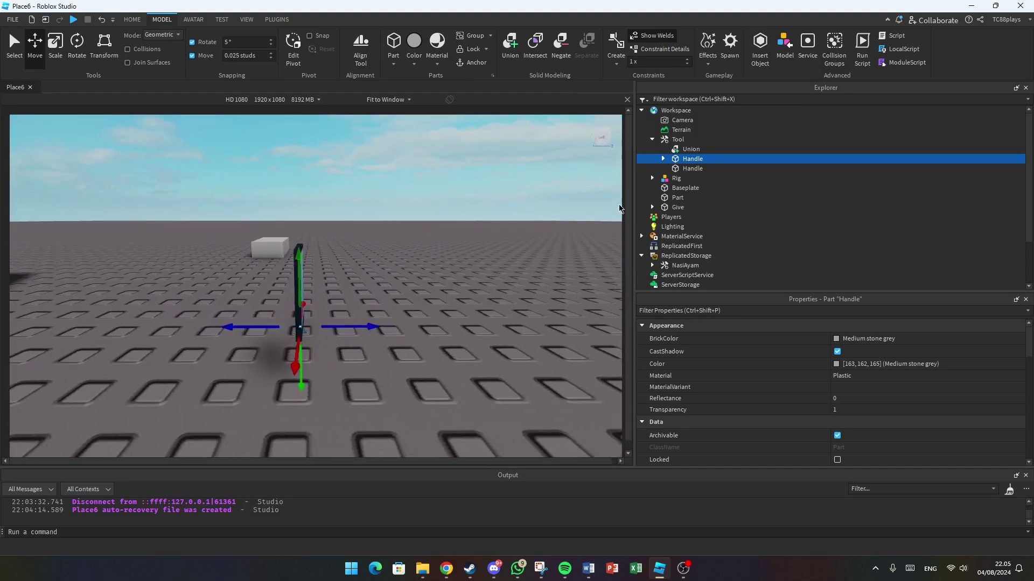
Step: Rename the glass panel as Part and weld it together with the Union and the Handle using Weld All
click(683, 172)
click(683, 172)
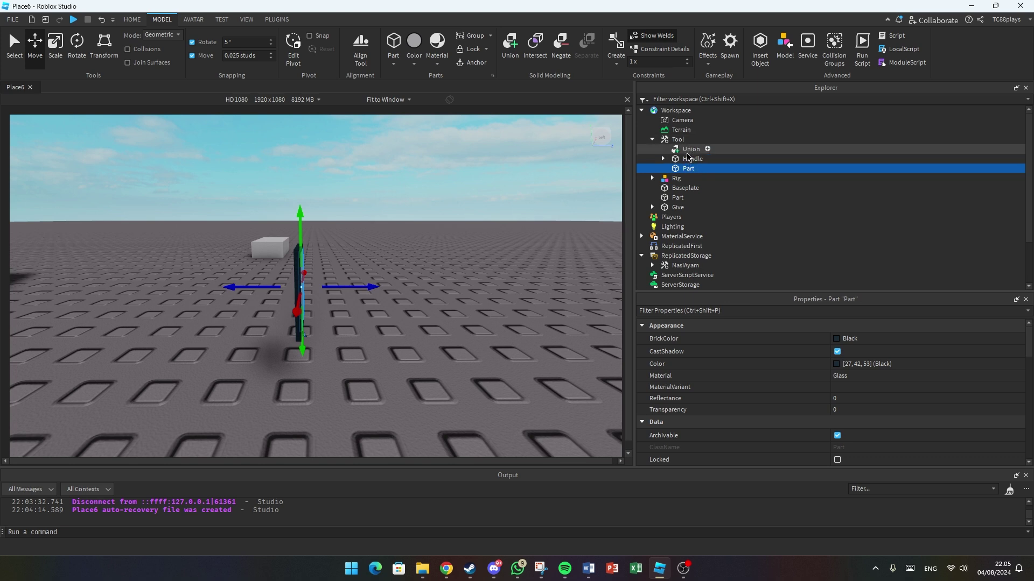
click(689, 159)
ctrl+click(691, 149)
ctrl+click(688, 169)
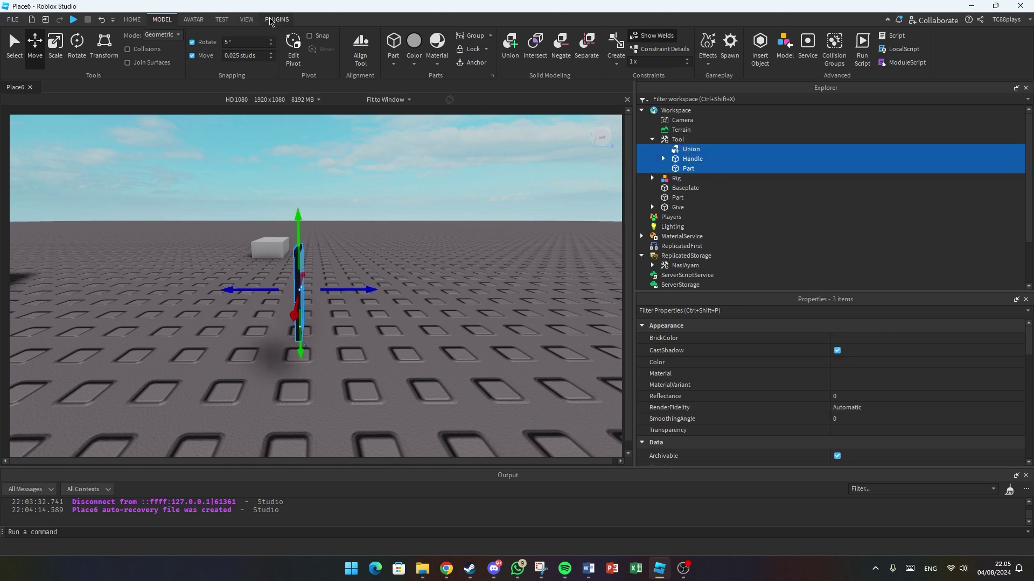
click(277, 20)
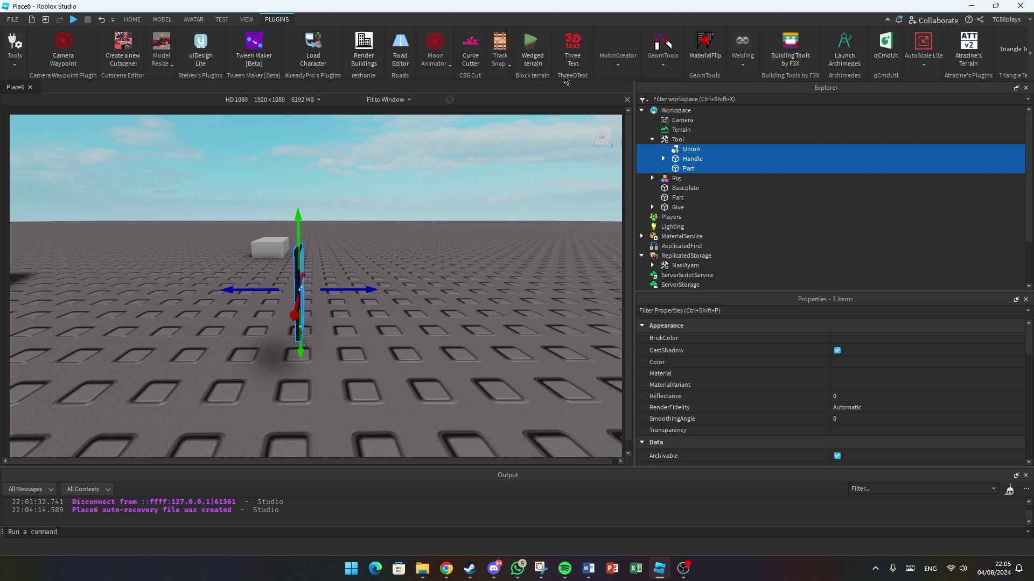
click(747, 74)
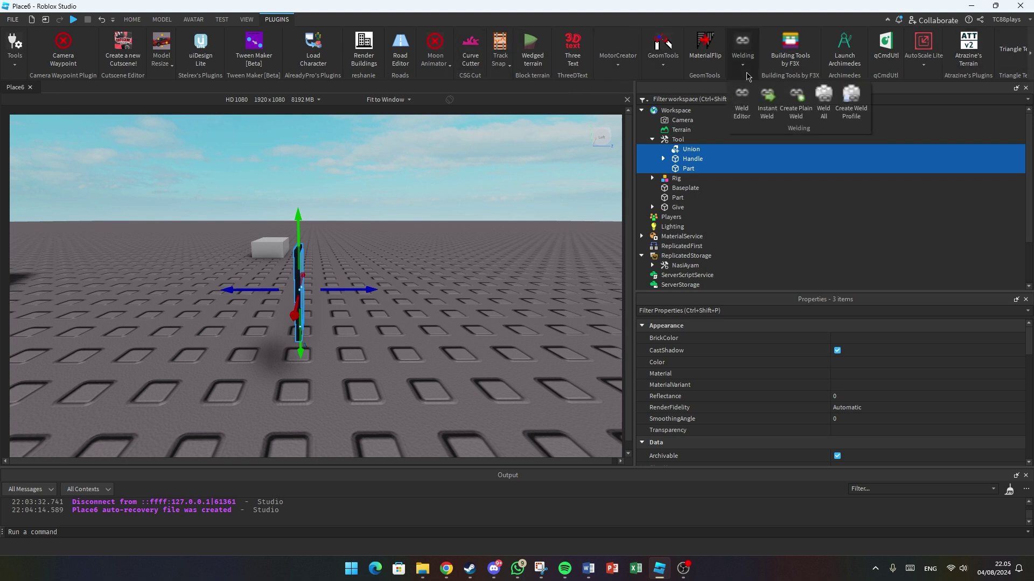
click(828, 99)
click(501, 286)
key(d)
right_drag(501, 287, 499, 286)
key(a)
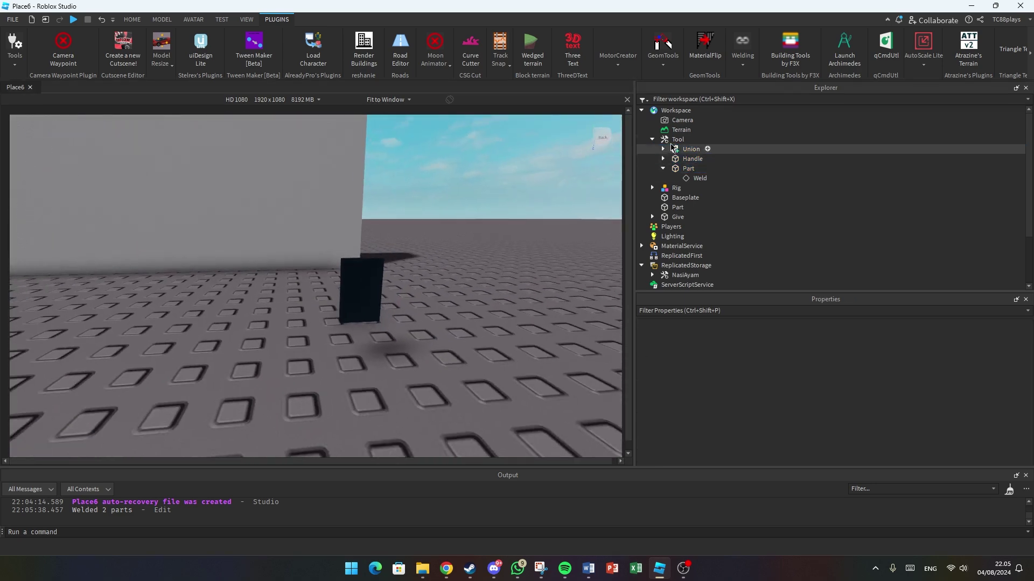
Step: Rename the tool as HP
double_click(676, 140)
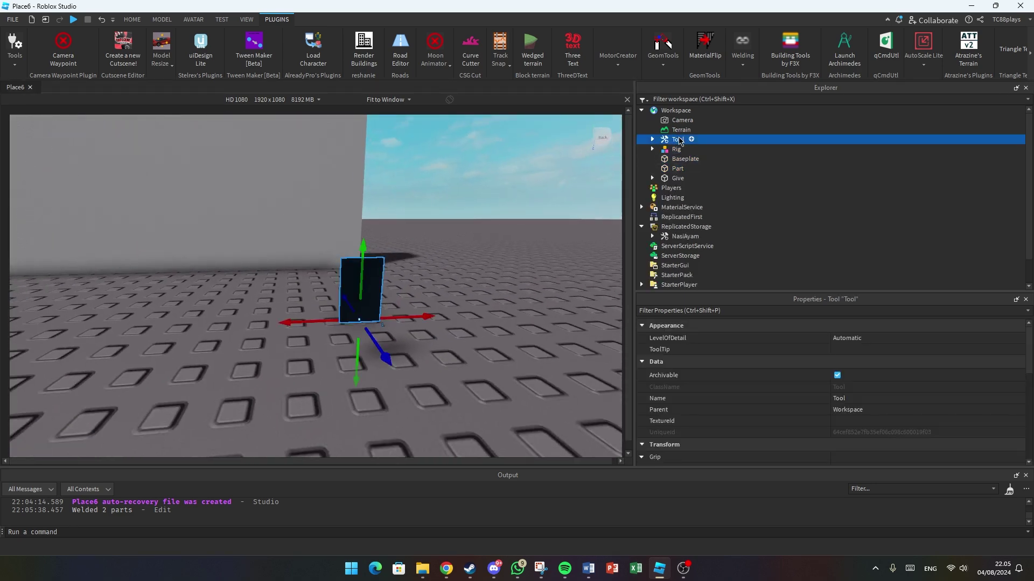
click(678, 140)
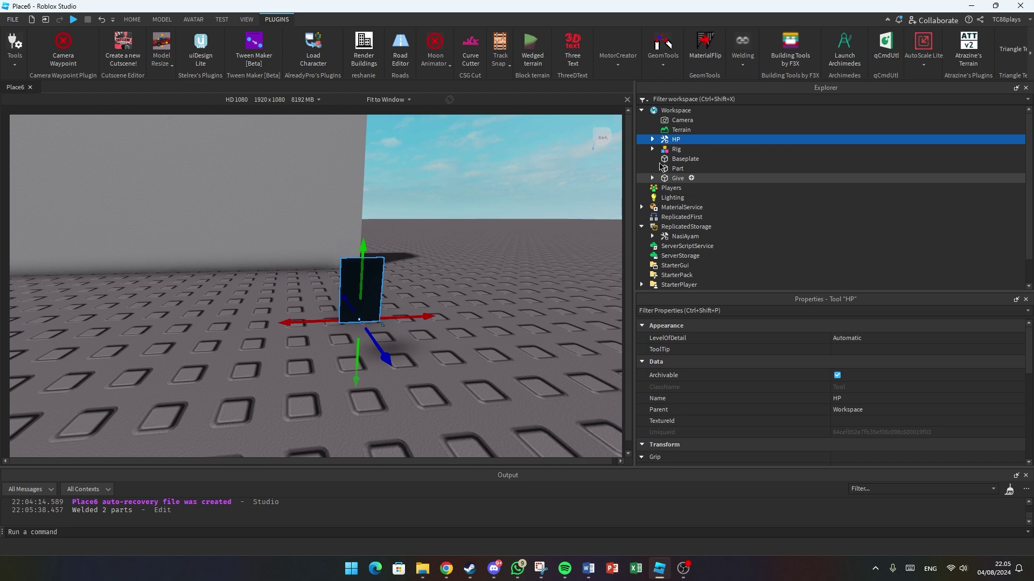
click(652, 140)
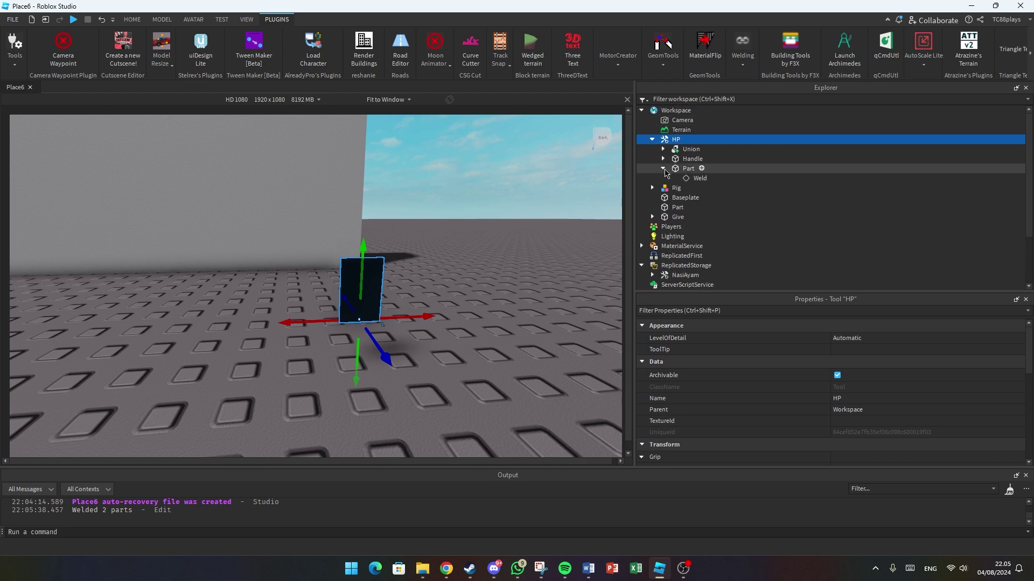
click(469, 277)
scroll(473, 277, down, 5)
right_drag(473, 277, 535, 415)
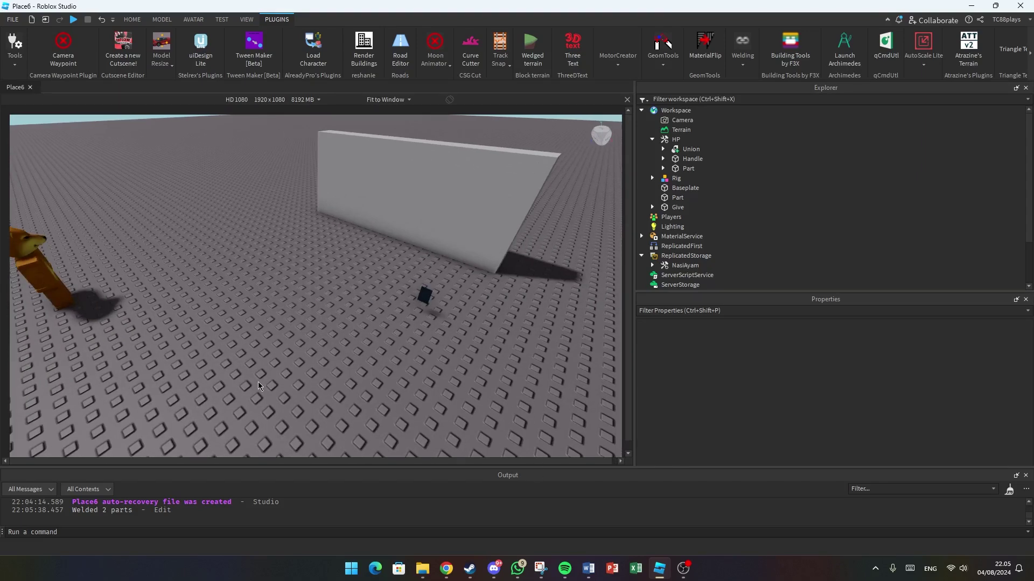
right_drag(227, 186, 357, 260)
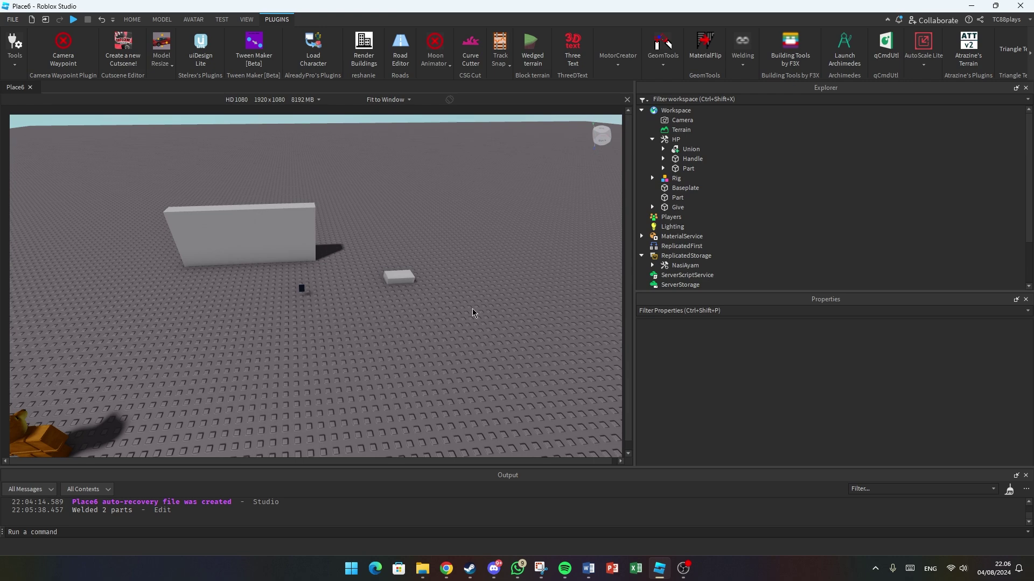
right_drag(452, 313, 393, 322)
key(w)
key(w)
key(d)
key(s)
drag(384, 409, 386, 406)
right_drag(386, 406, 386, 406)
key(d)
click(425, 363)
right_drag(420, 334, 419, 331)
key(s)
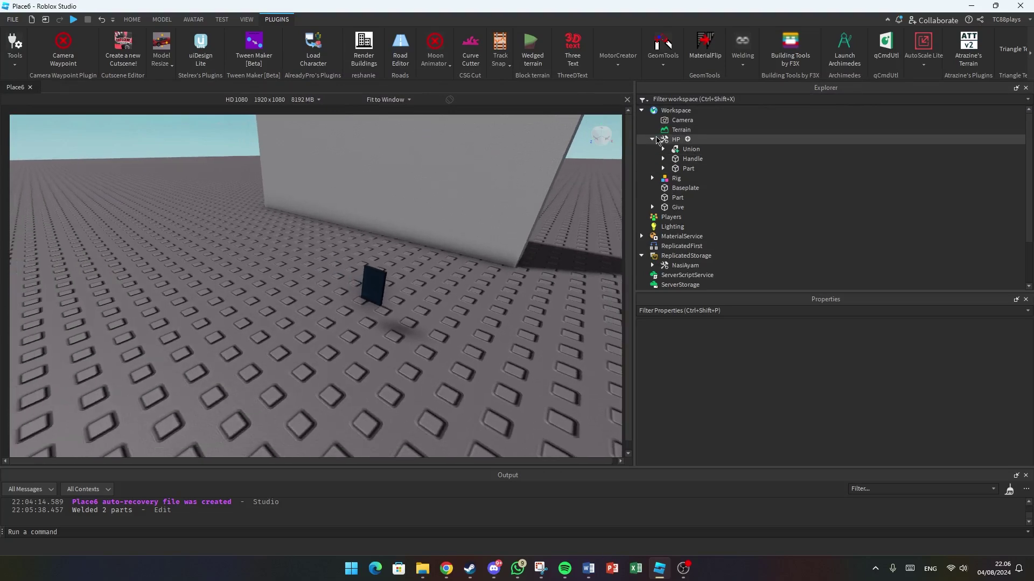
click(652, 140)
key(s)
right_drag(398, 265, 399, 265)
click(414, 279)
key(s)
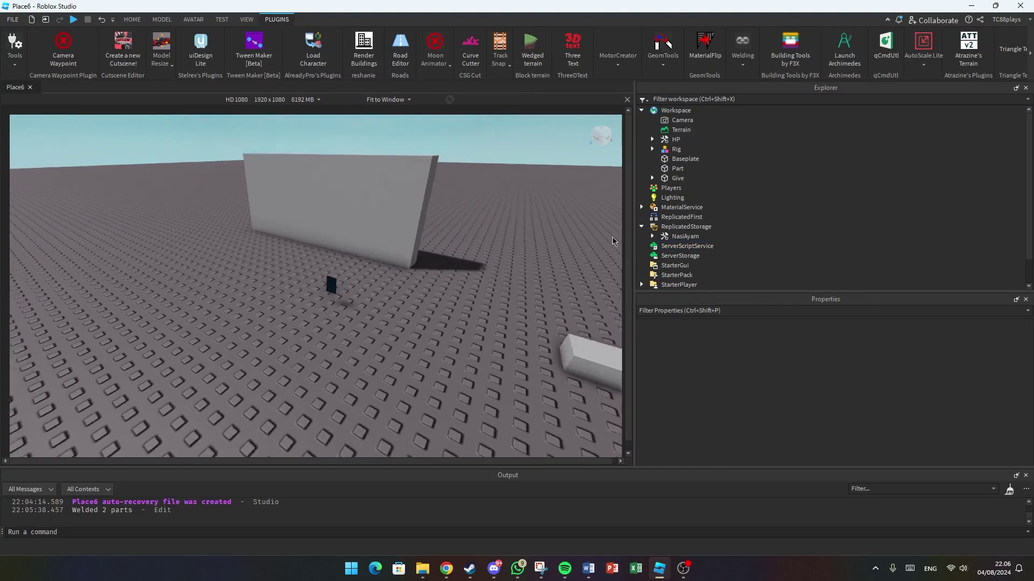
click(641, 227)
key(w)
right_drag(358, 363, 380, 370)
key(w)
click(317, 319)
click(397, 386)
key(s)
key(w)
key(w)
key(d)
key(a)
key(s)
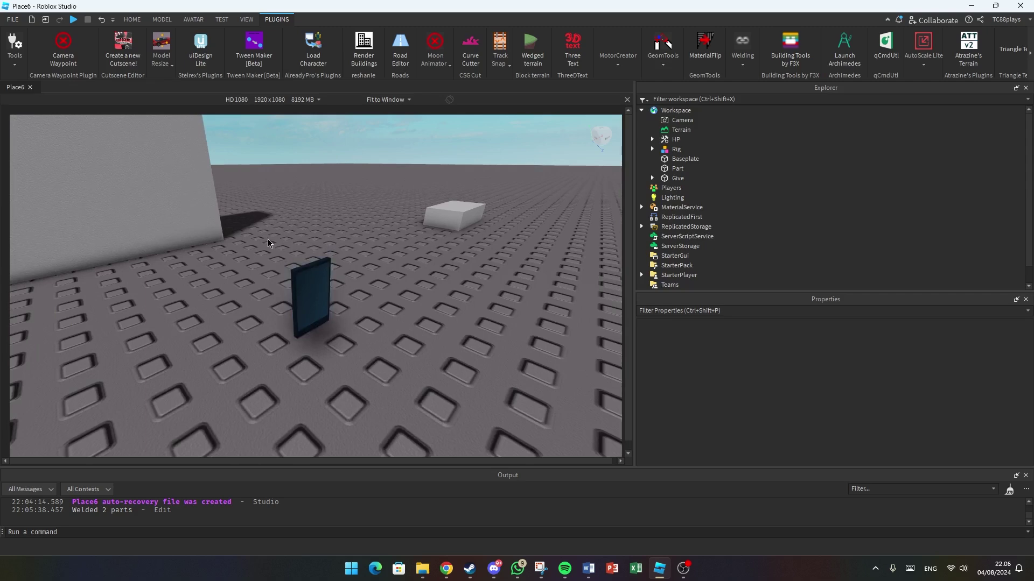
drag(268, 240, 377, 355)
key(w)
click(387, 353)
right_drag(388, 353, 388, 352)
key(d)
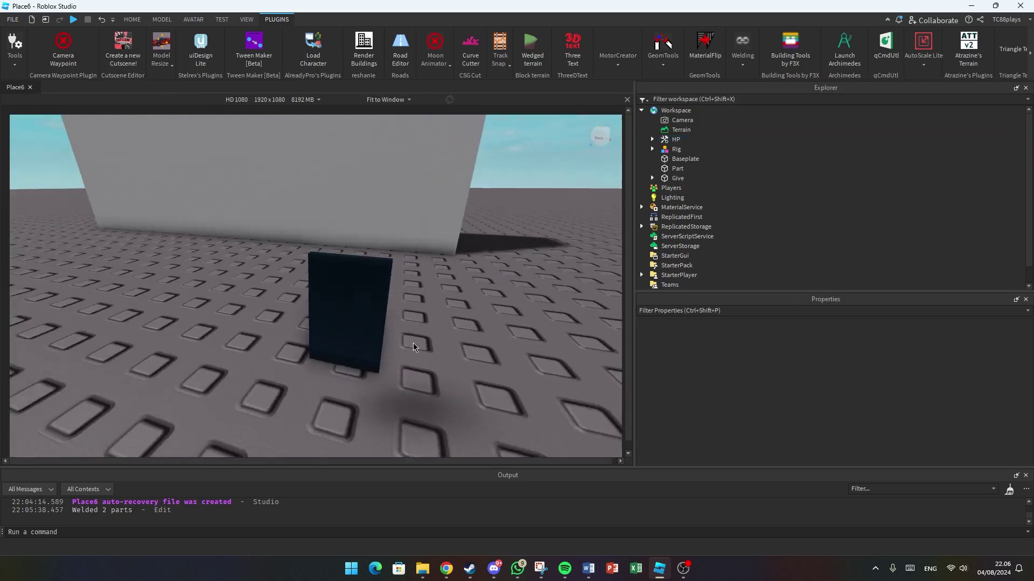
key(a)
Step: Select the HP tool and open the Tool Grip Editor plugin for it
click(665, 141)
key(s)
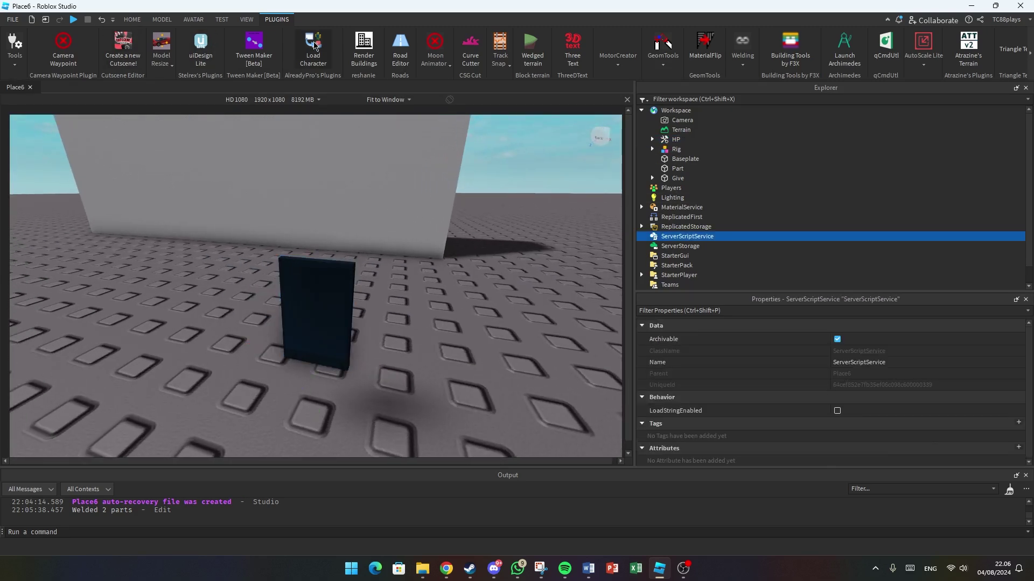
click(422, 324)
click(345, 301)
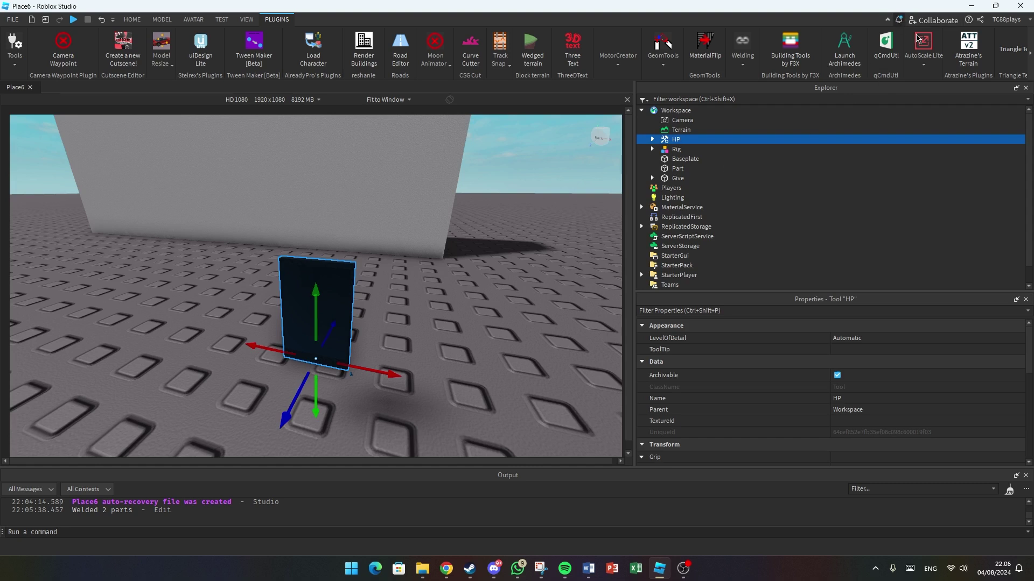
click(1028, 56)
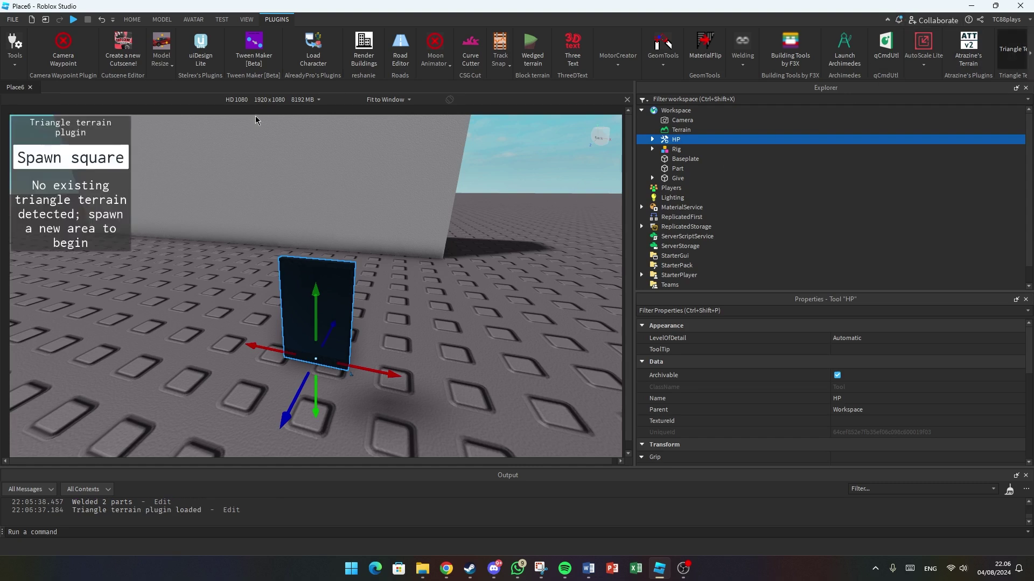
click(1005, 56)
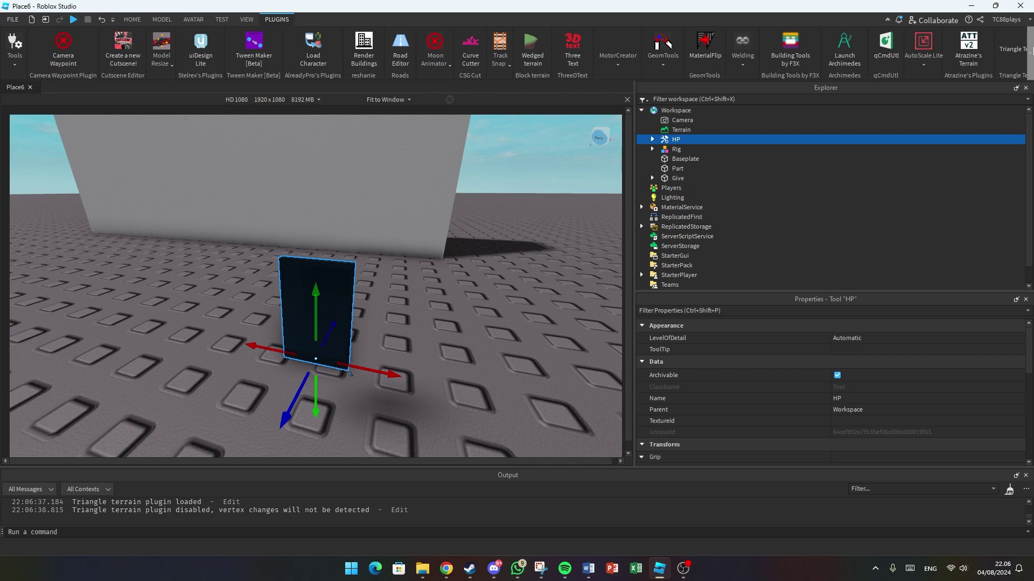
click(1030, 52)
click(965, 45)
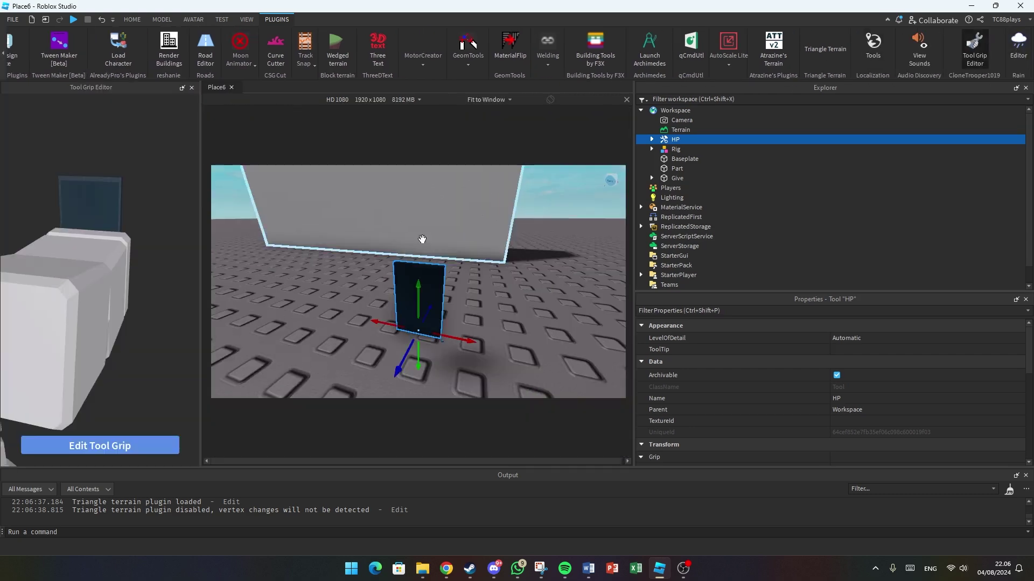
Step: Start editing the HP tool's grip and shift the Grip attachment 0.675 studs along X
right_drag(365, 285, 449, 339)
scroll(364, 286, down, 3)
drag(459, 330, 454, 318)
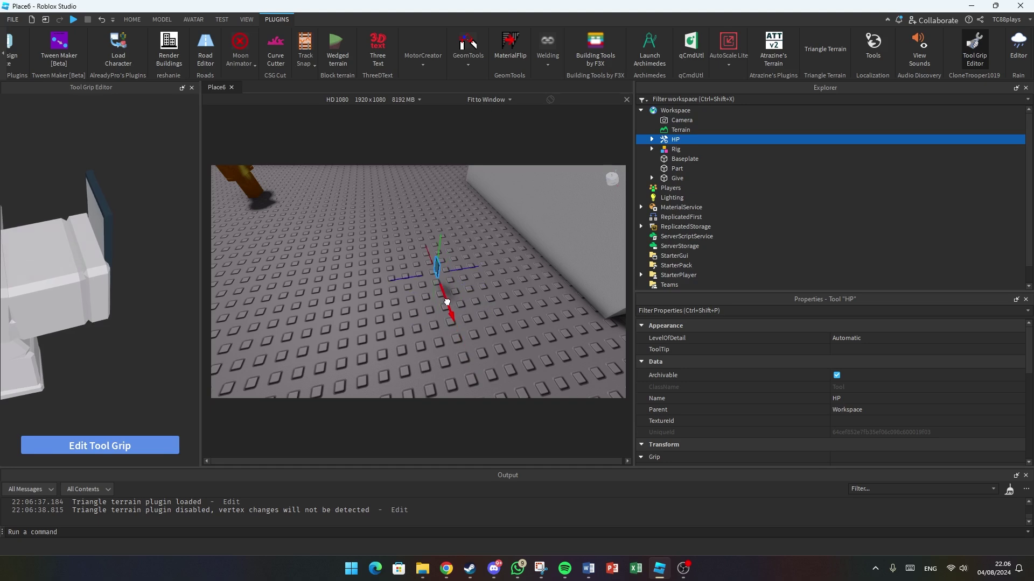
right_drag(443, 302, 345, 285)
click(152, 448)
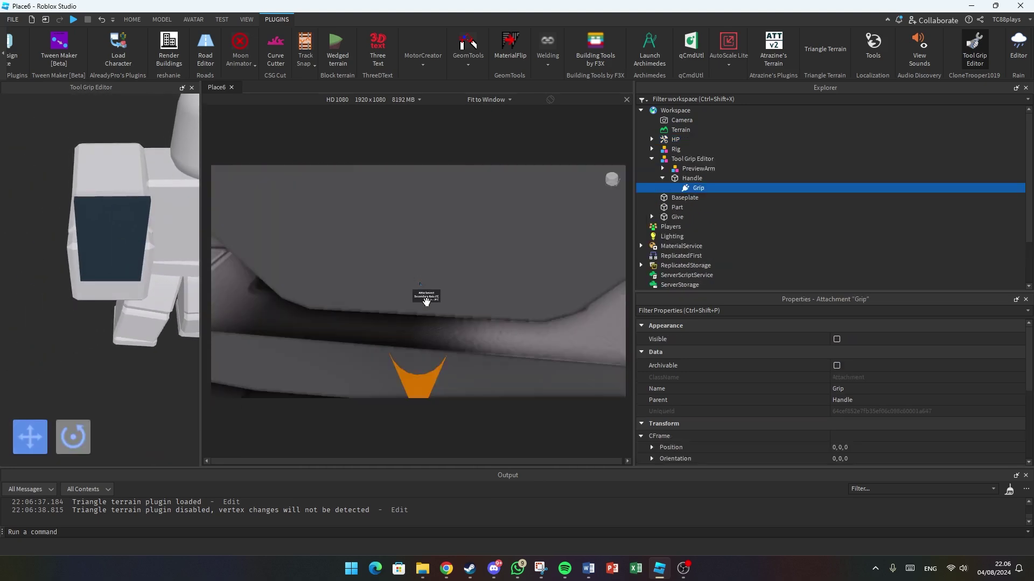
scroll(425, 301, down, 5)
mouse_move(426, 268)
mouse_down()
mouse_move(447, 269)
mouse_move(414, 275)
mouse_up()
right_drag(441, 282, 455, 285)
Step: Rotate the Grip attachment 20° about Y, fine-tune its position and finish the grip edit
click(73, 436)
drag(392, 353, 431, 358)
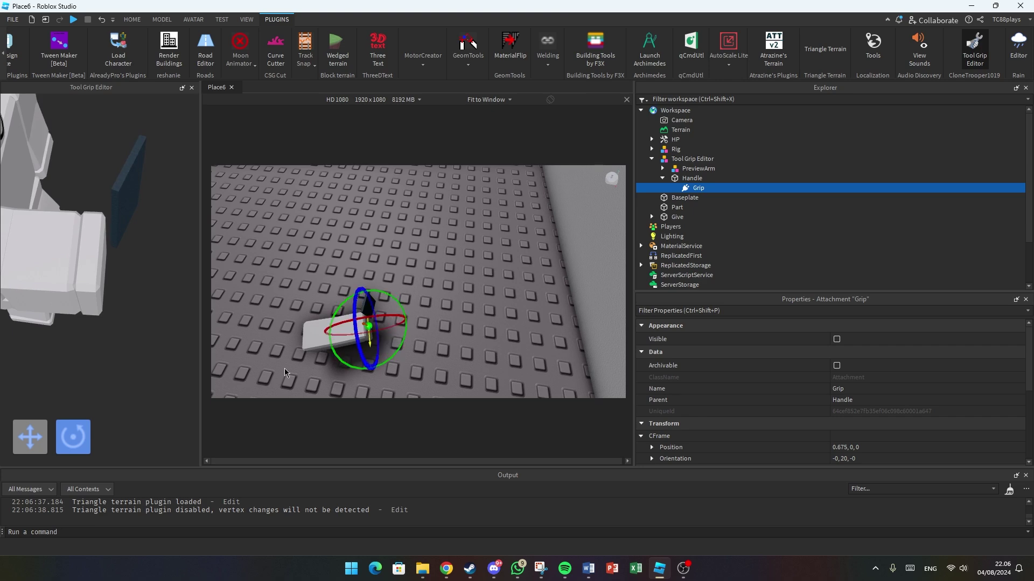
click(30, 436)
drag(405, 317, 410, 321)
click(413, 325)
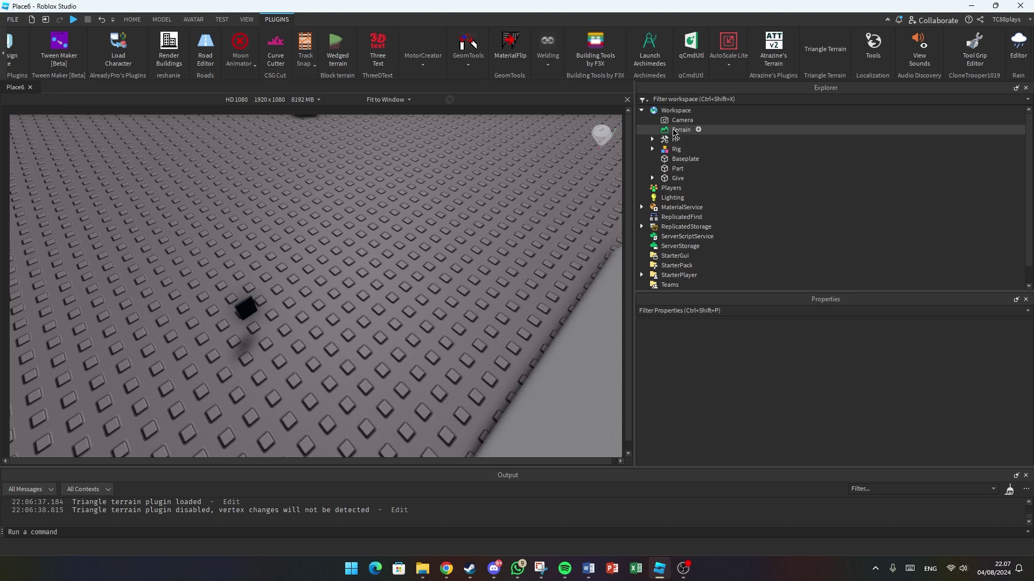
Step: Move the HP tool from Workspace into StarterPack
drag(671, 139, 673, 252)
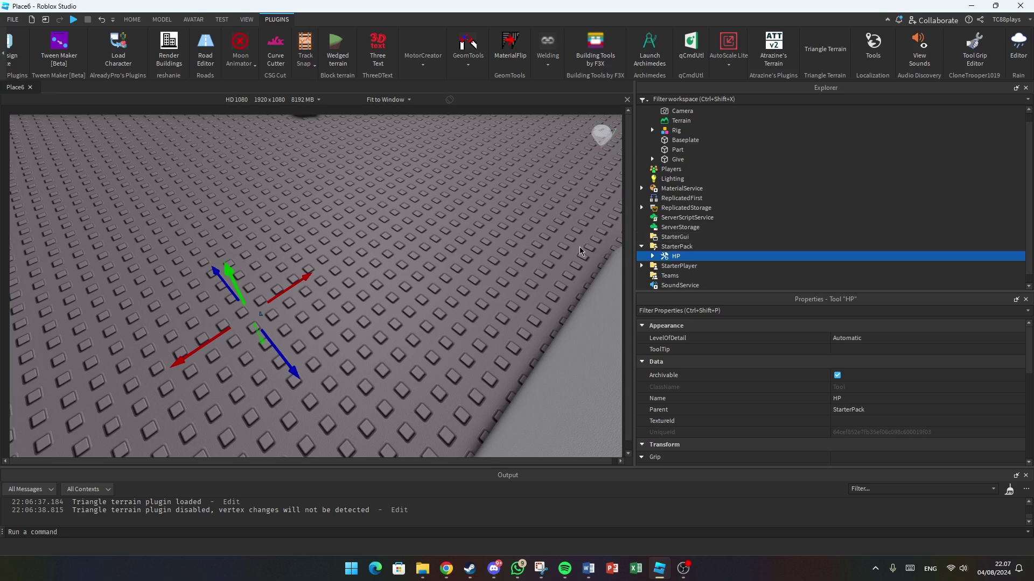
click(457, 271)
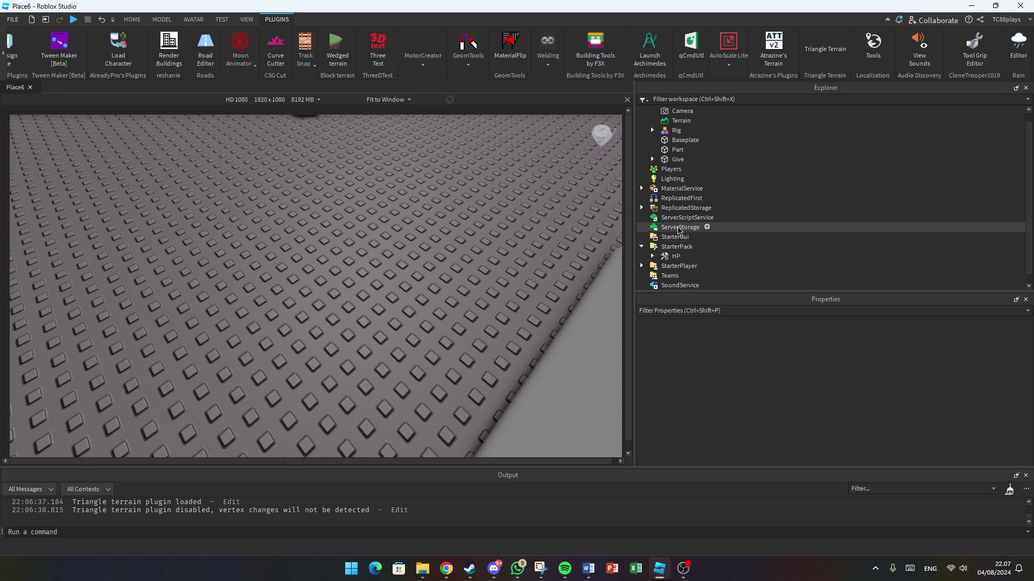
Step: Start a Play Here test on the baseplate to try out the HP tool from StarterPack
scroll(692, 167, up, 1)
right_drag(401, 245, 76, 196)
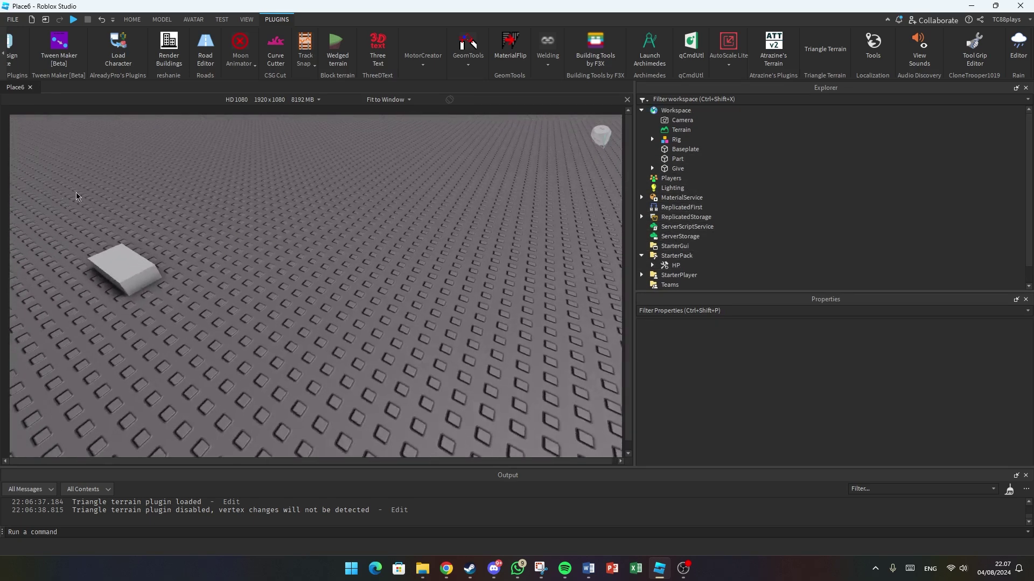
click(130, 250)
click(392, 293)
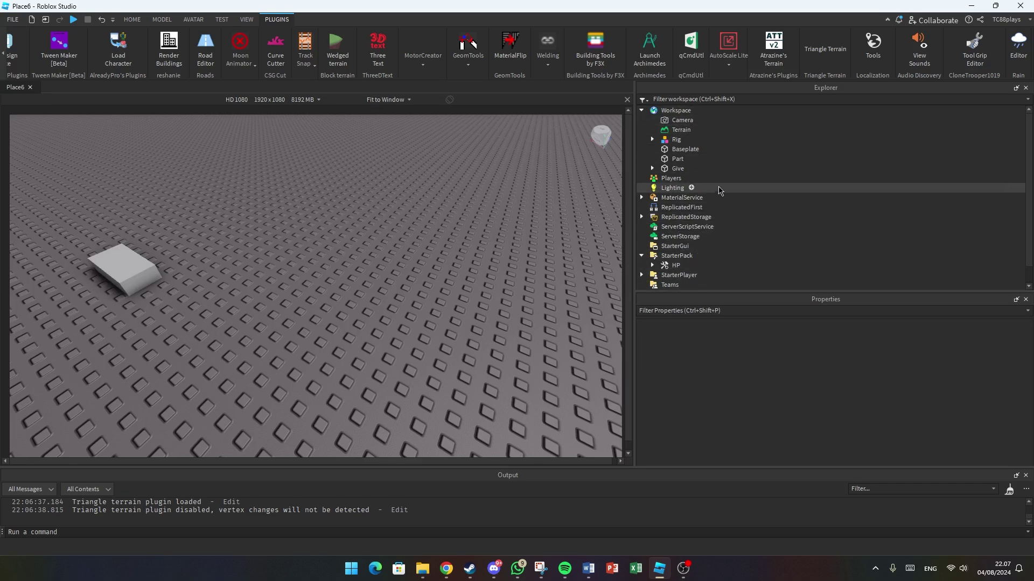
right_drag(453, 243, 453, 243)
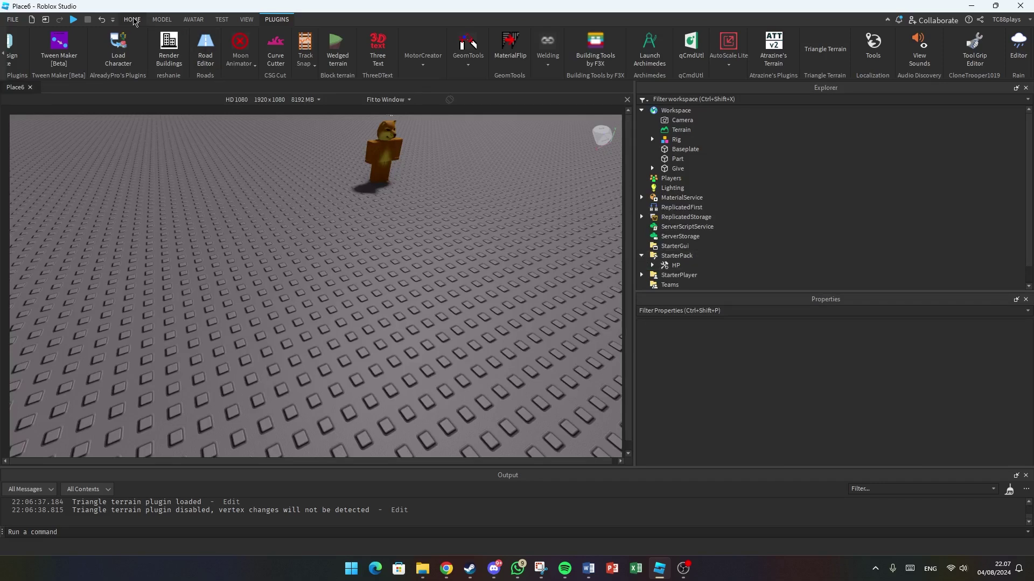
click(132, 20)
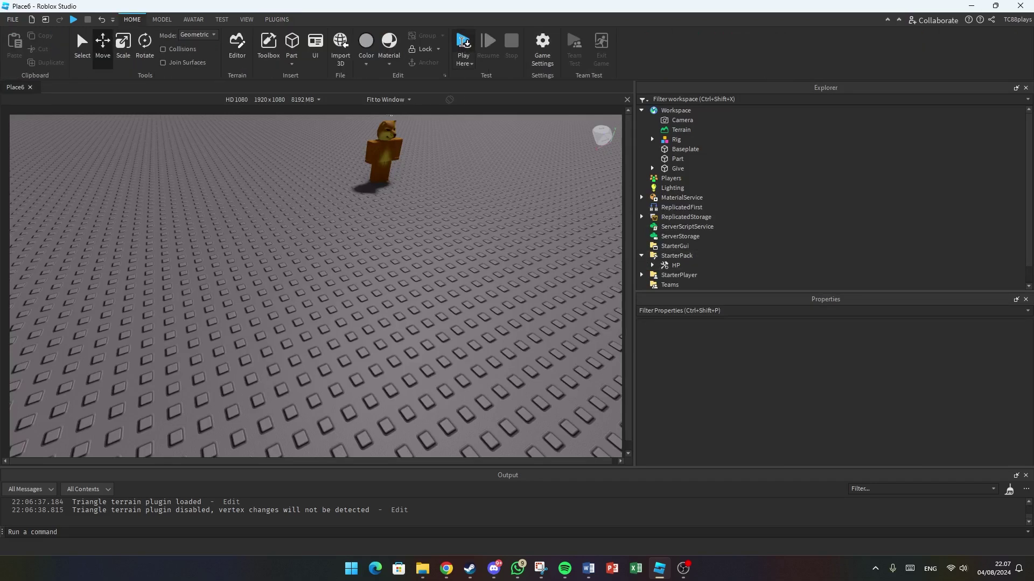
click(463, 42)
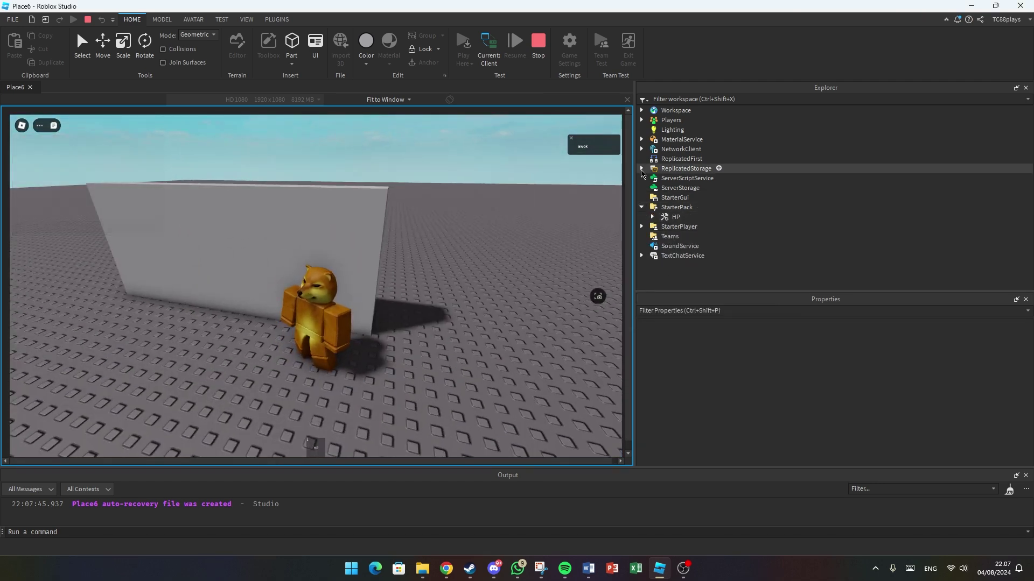
Step: Equip the HP tool on the character and examine how it is held in first-person and third-person views
click(641, 169)
click(641, 169)
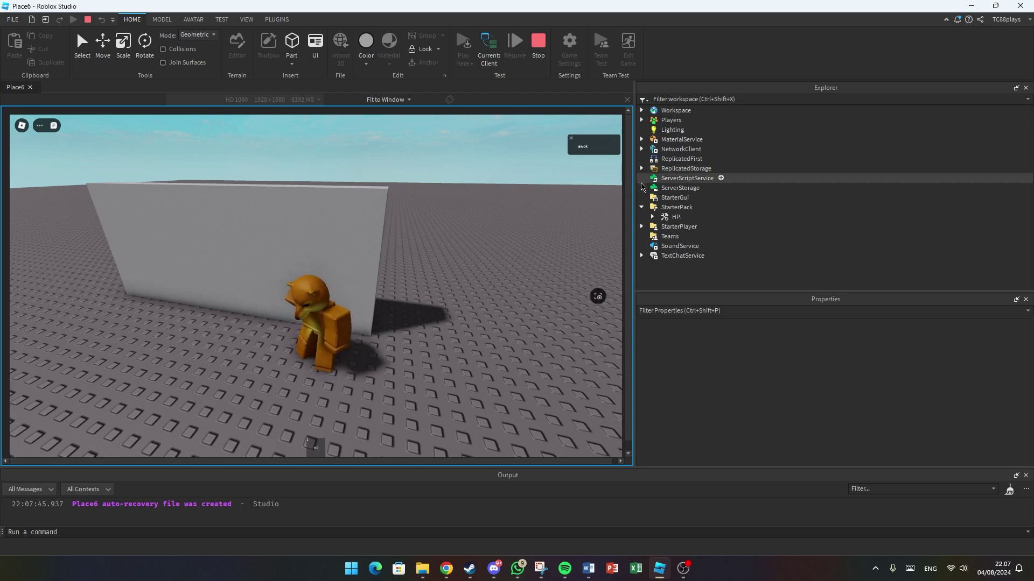
click(642, 208)
right_drag(411, 271, 385, 336)
key(s)
scroll(385, 336, up, 2)
key(1)
scroll(385, 337, up, 8)
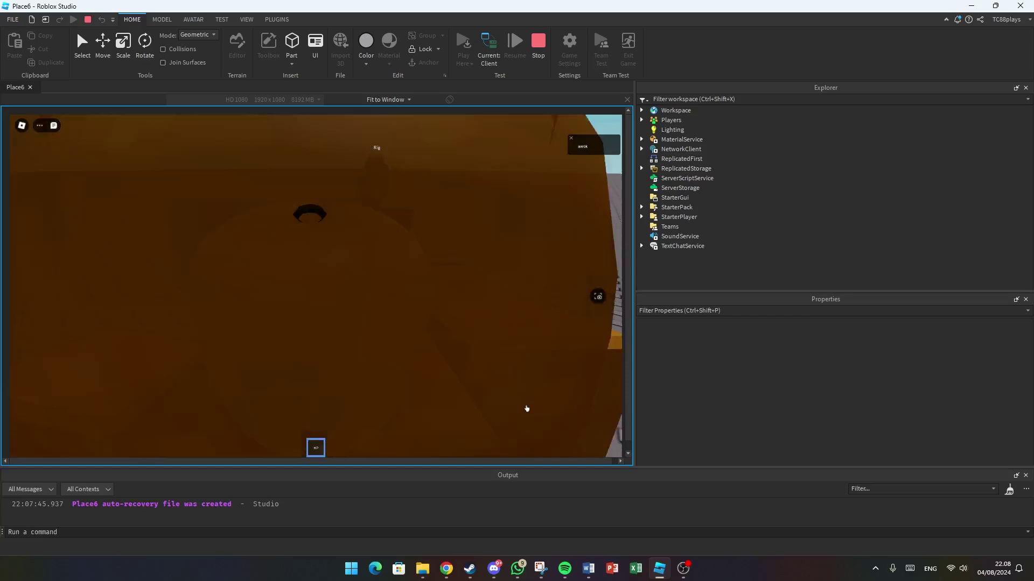
scroll(526, 409, up, 2)
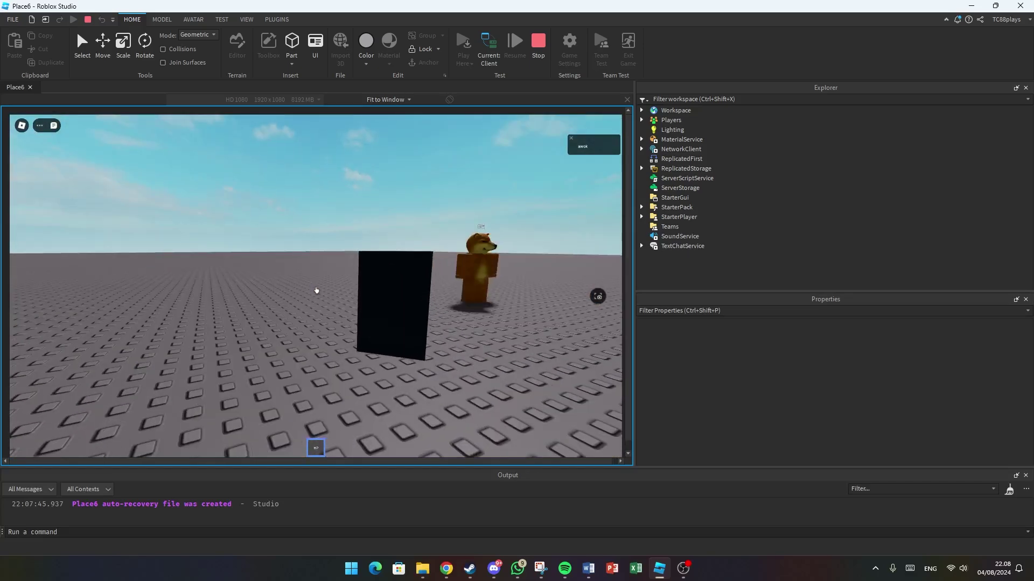
scroll(526, 411, down, 3)
right_drag(526, 411, 459, 365)
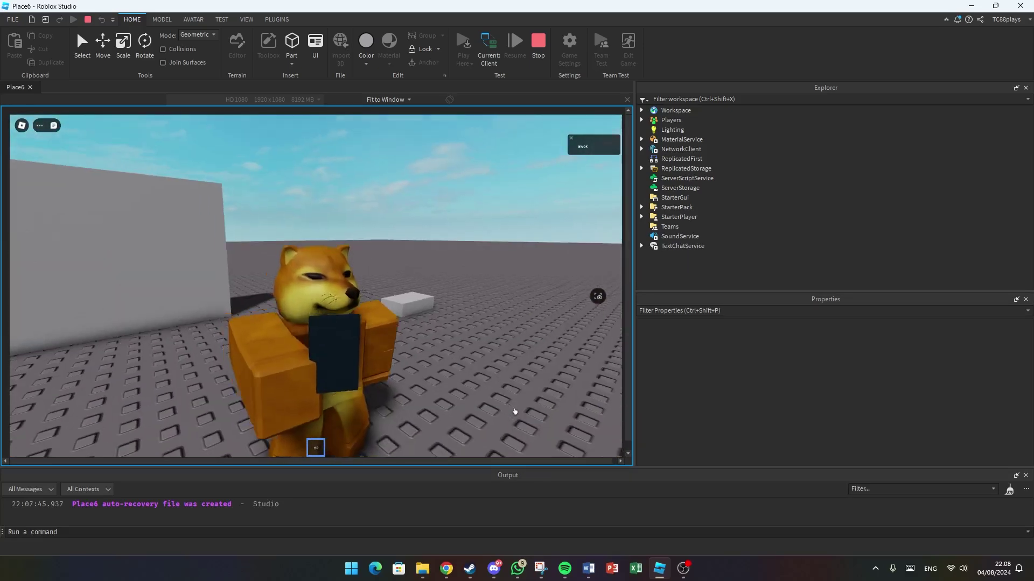
scroll(513, 411, down, 3)
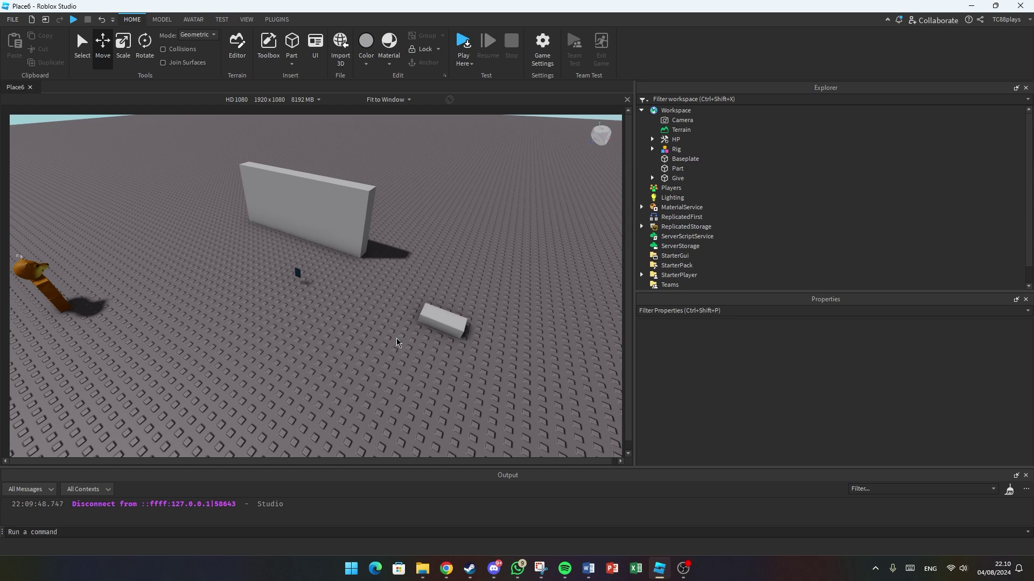
key(w)
right_drag(397, 342, 397, 342)
right_drag(396, 338, 396, 338)
key(w)
key(s)
key(w)
key(s)
key(d)
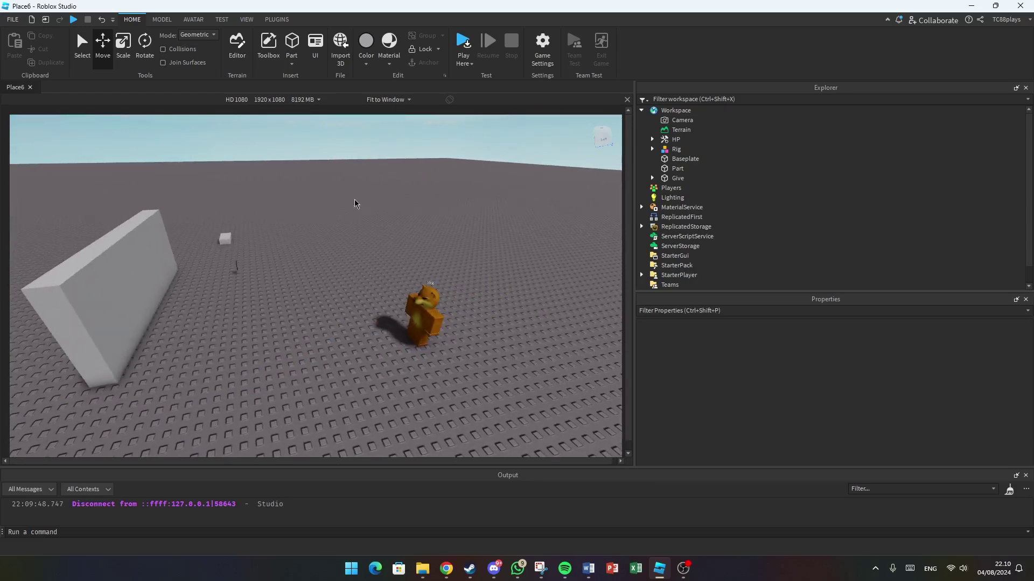
key(s)
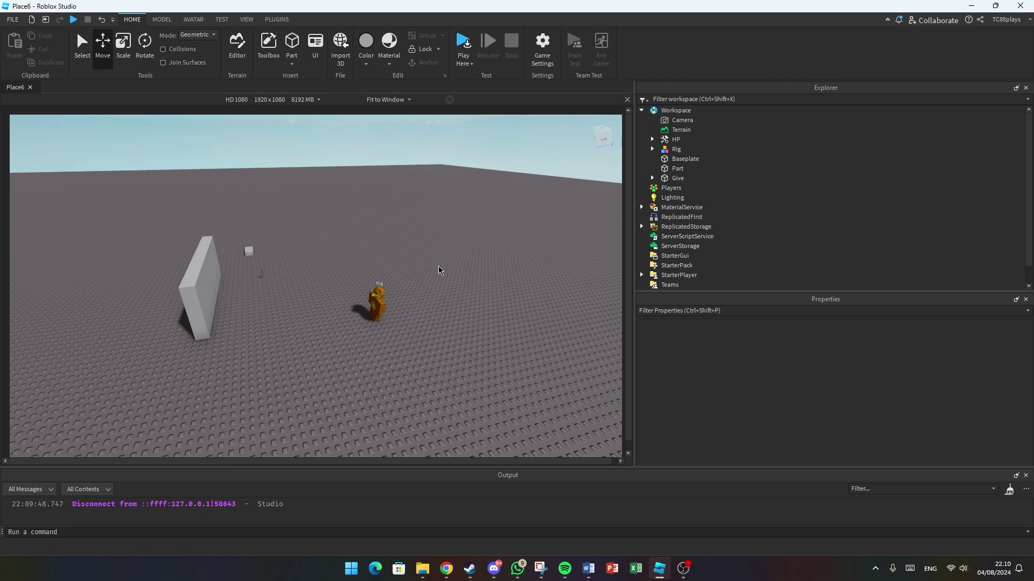
key(w)
right_drag(419, 259, 406, 312)
key(d)
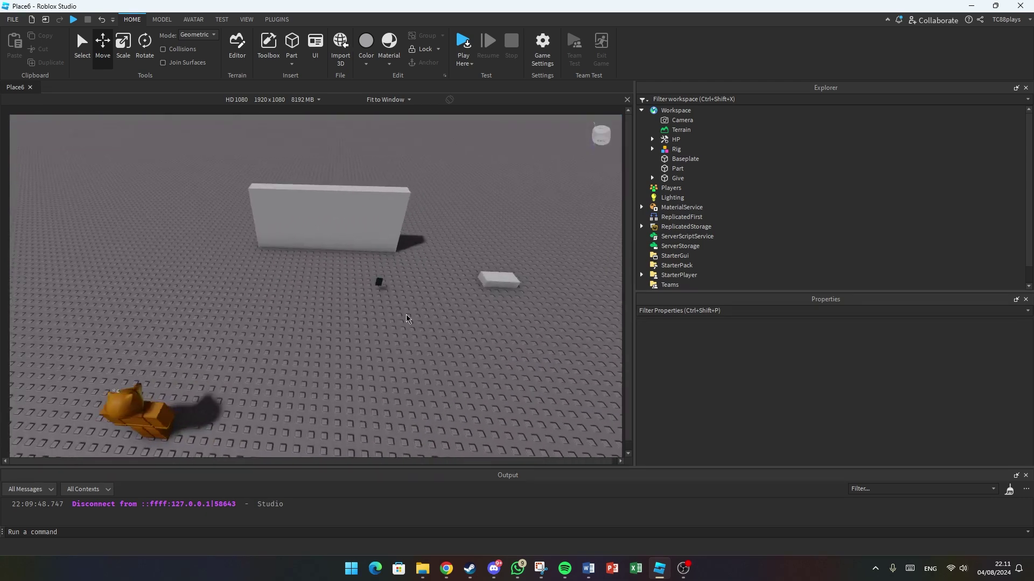
key(s)
key(d)
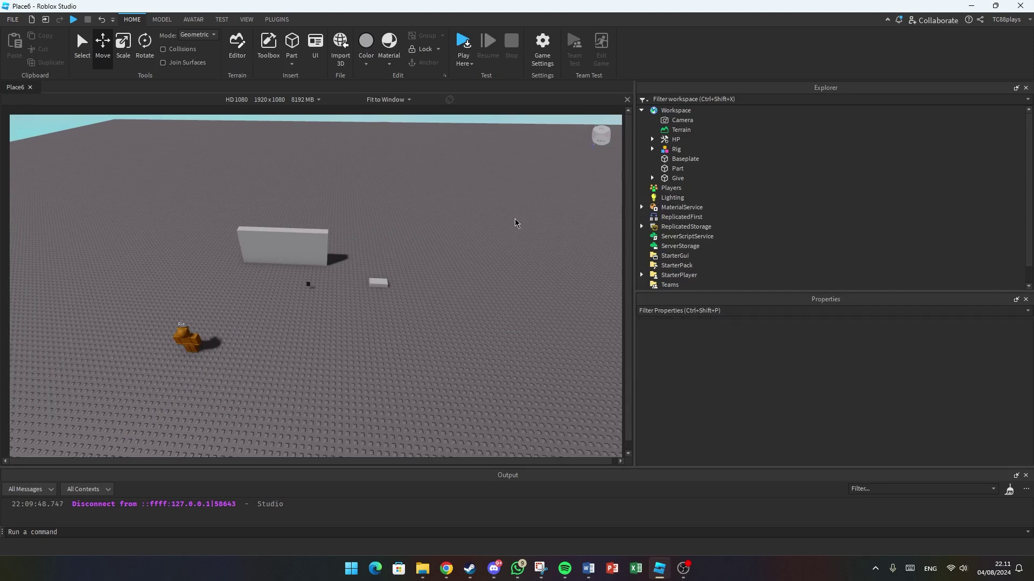